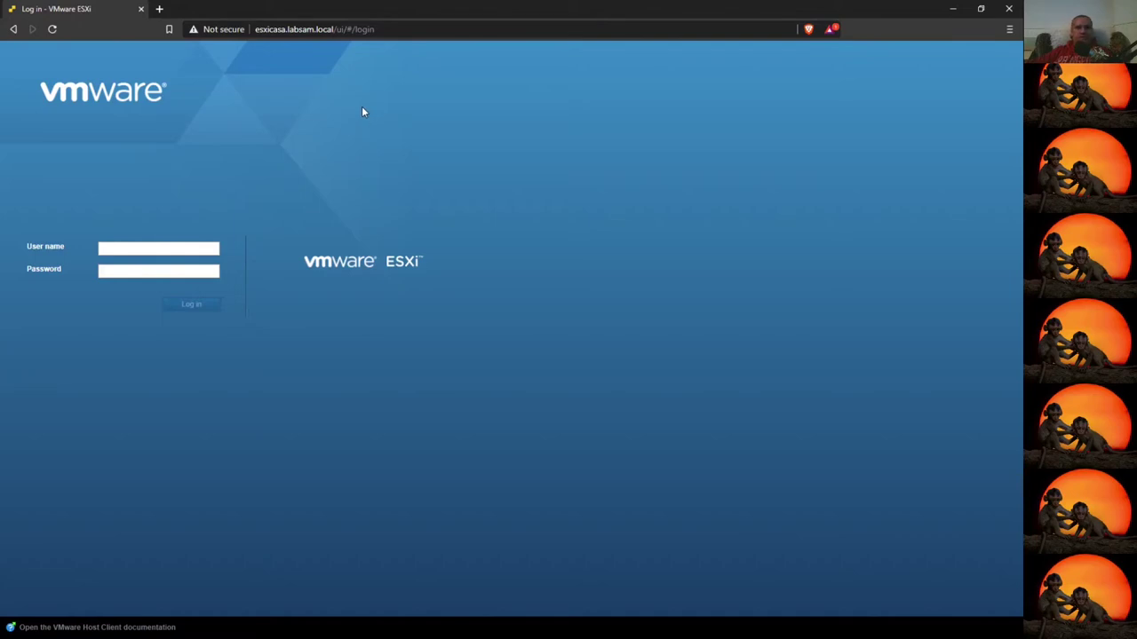
- Sign in to the ESXi Host Client with the saved user name and the account password
left_click(149, 247)
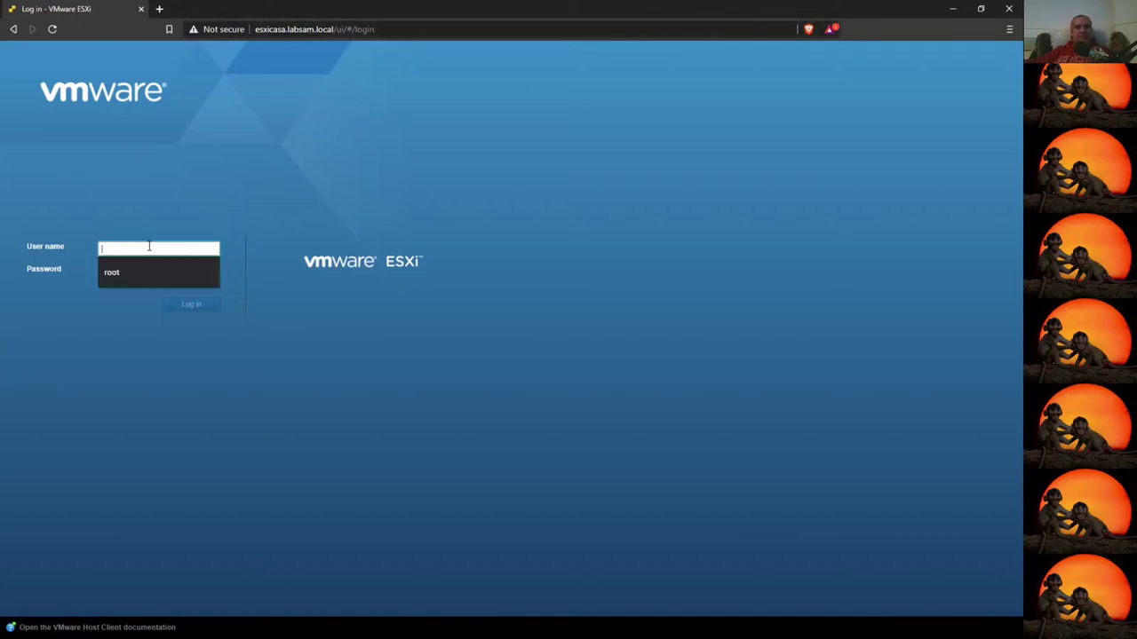
left_click(180, 270)
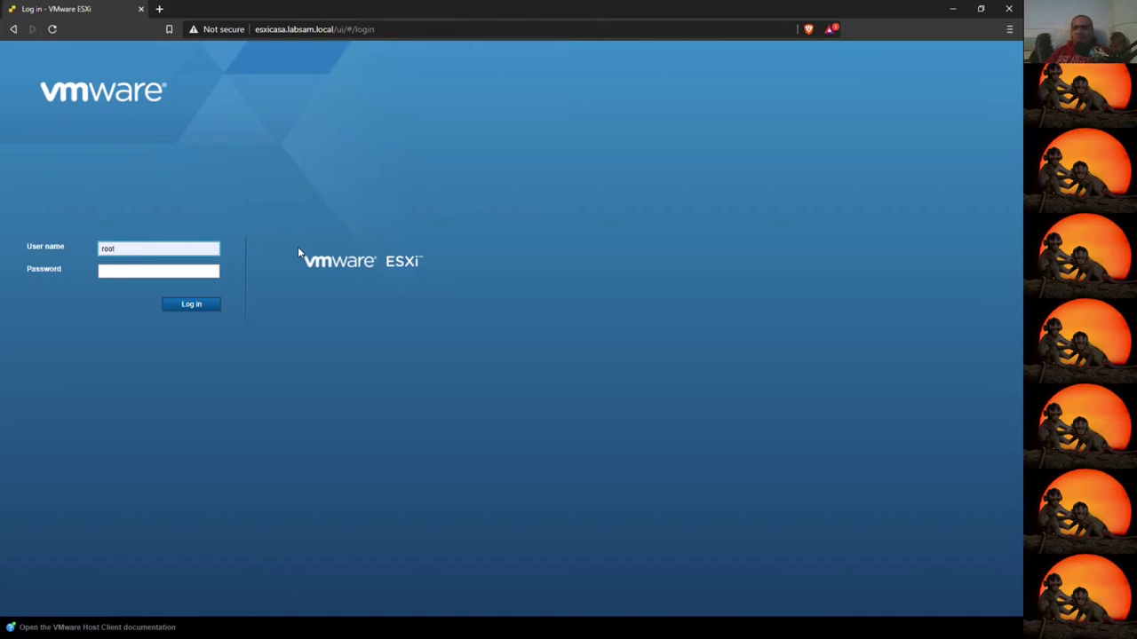
key("Tab")
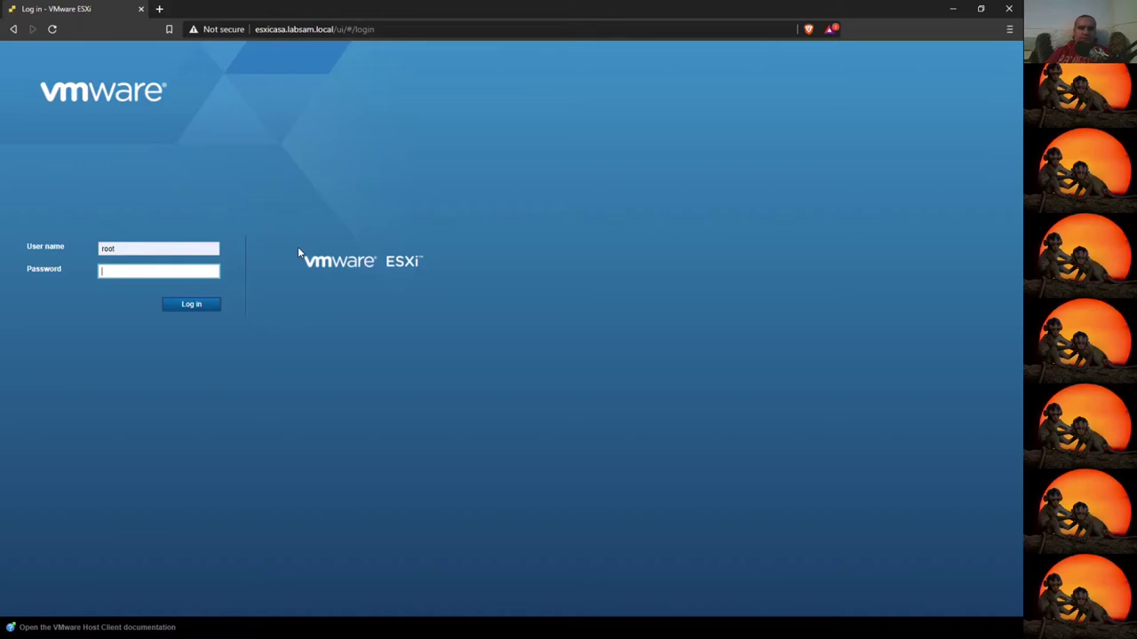
type("*******")
key("Return")
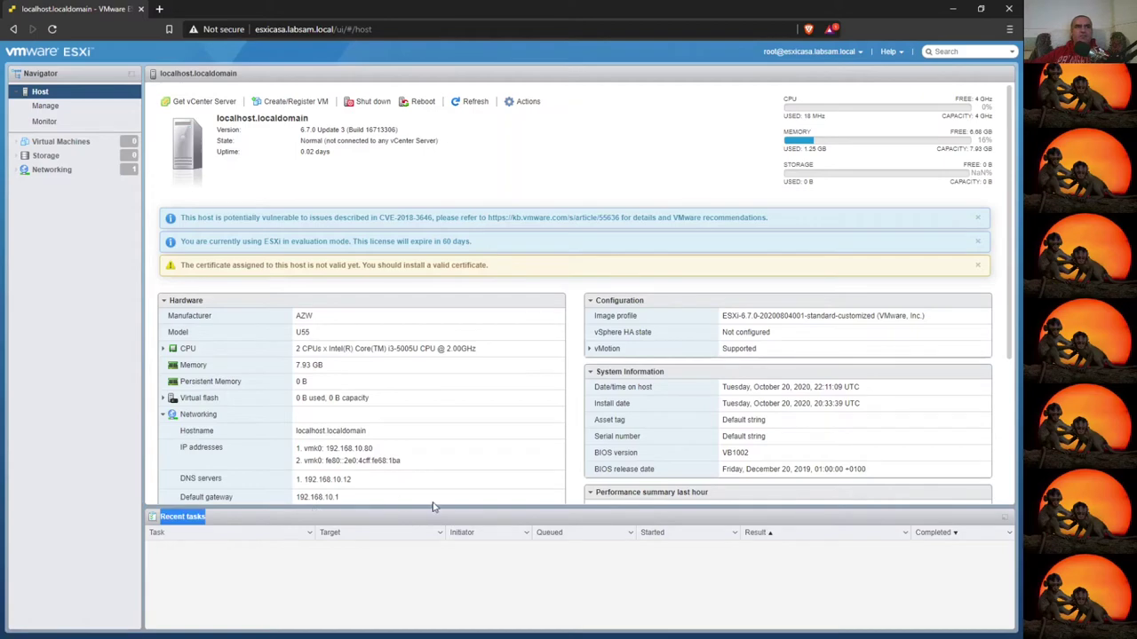
- Collapse the Recent tasks list to give the host summary more room
right_click(504, 513)
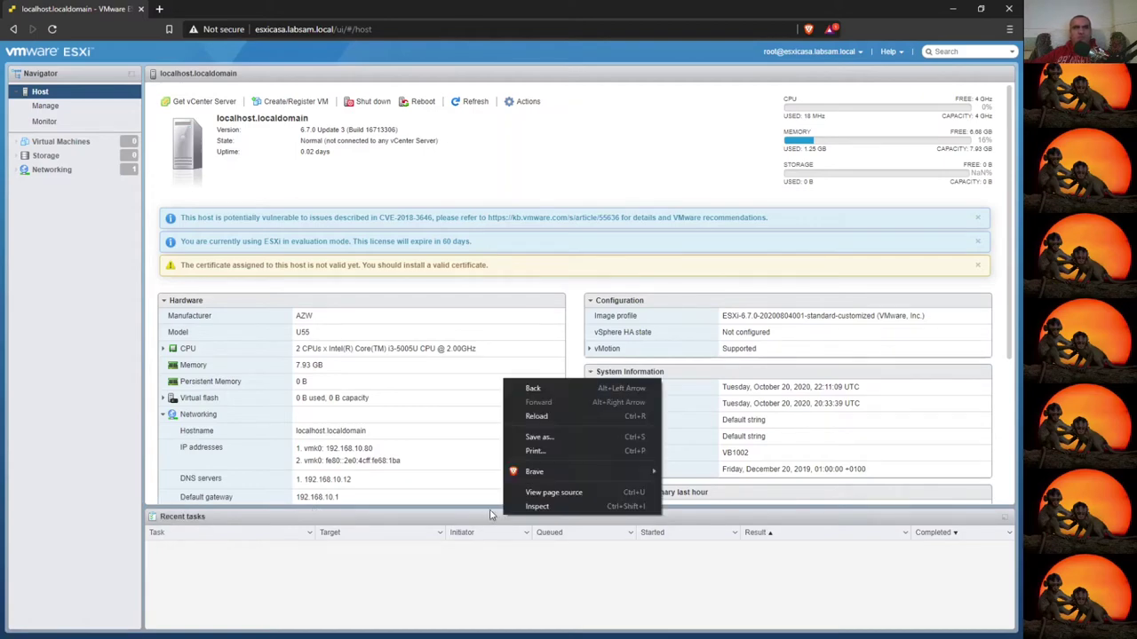
left_click(461, 519)
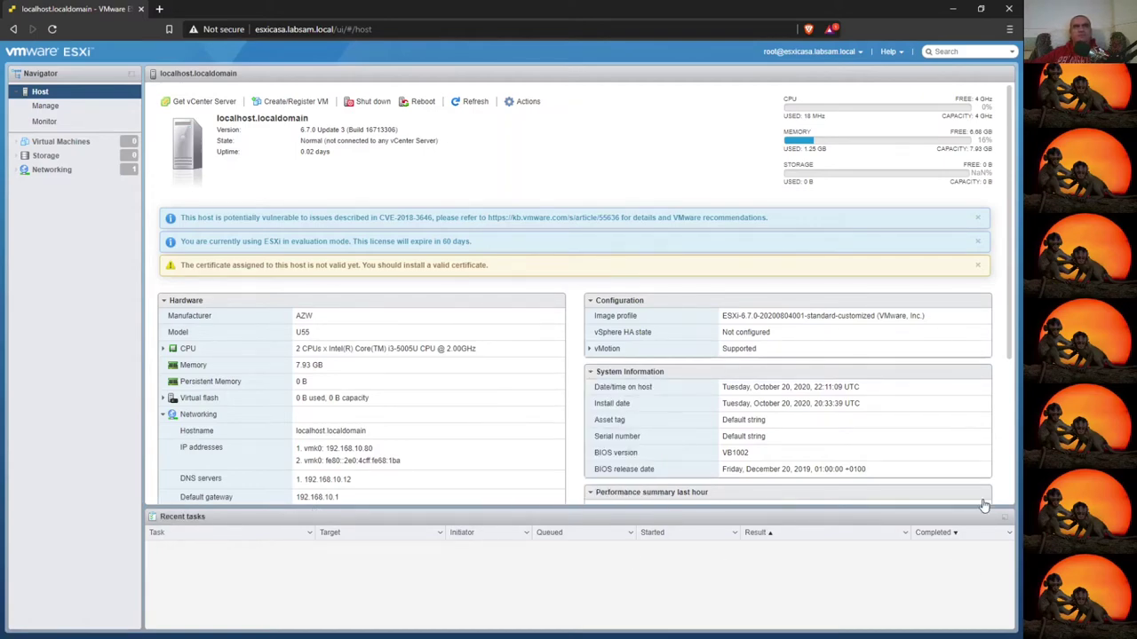
left_click(1003, 517)
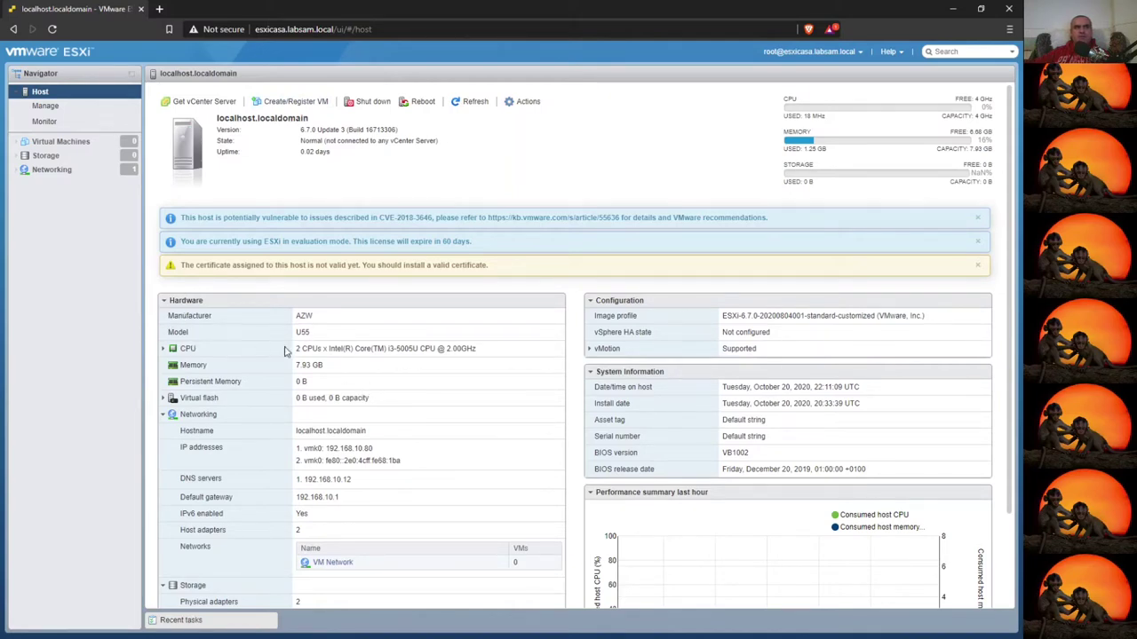
- Expand CPU details, highlight the processor model and 4 logical processors, then expand Virtual flash
left_click(163, 348)
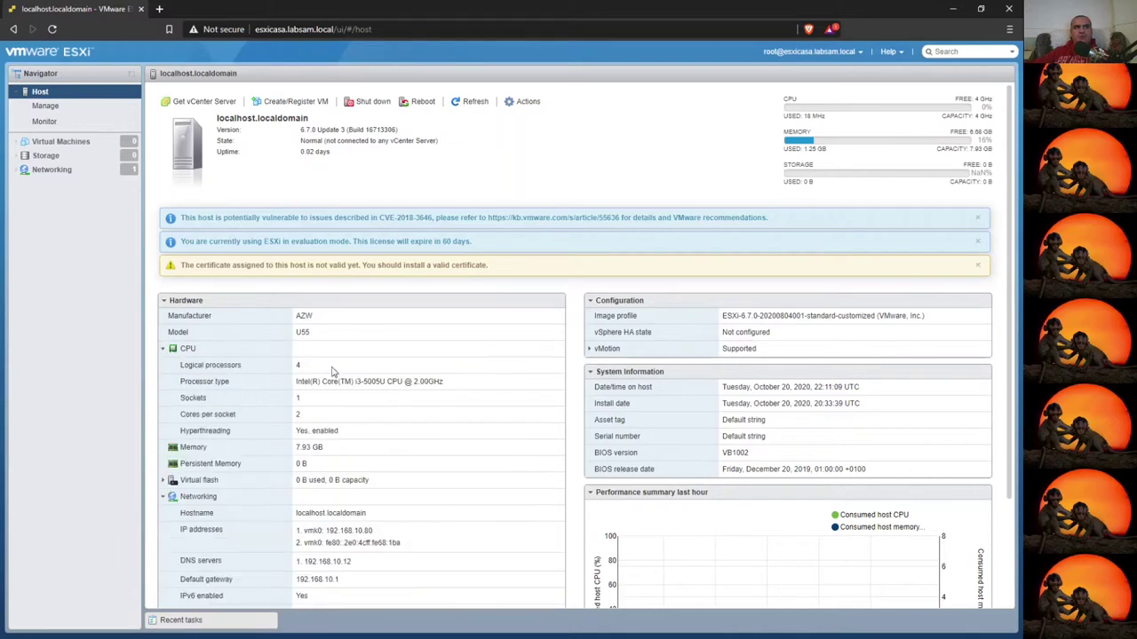
left_click_drag(327, 381, 402, 381)
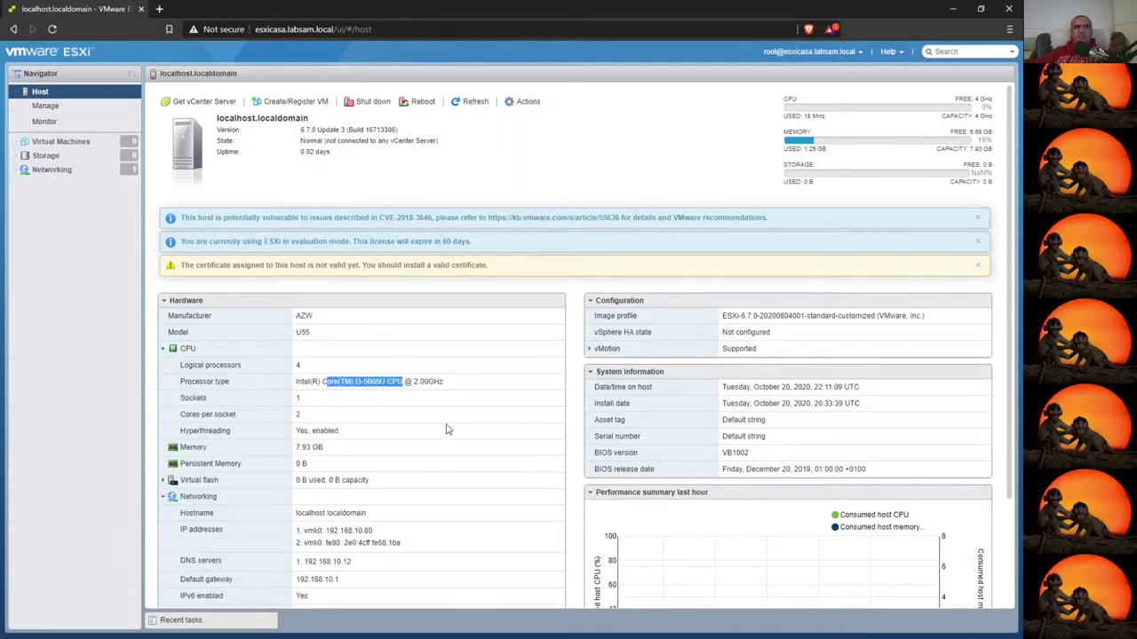
left_click(308, 401)
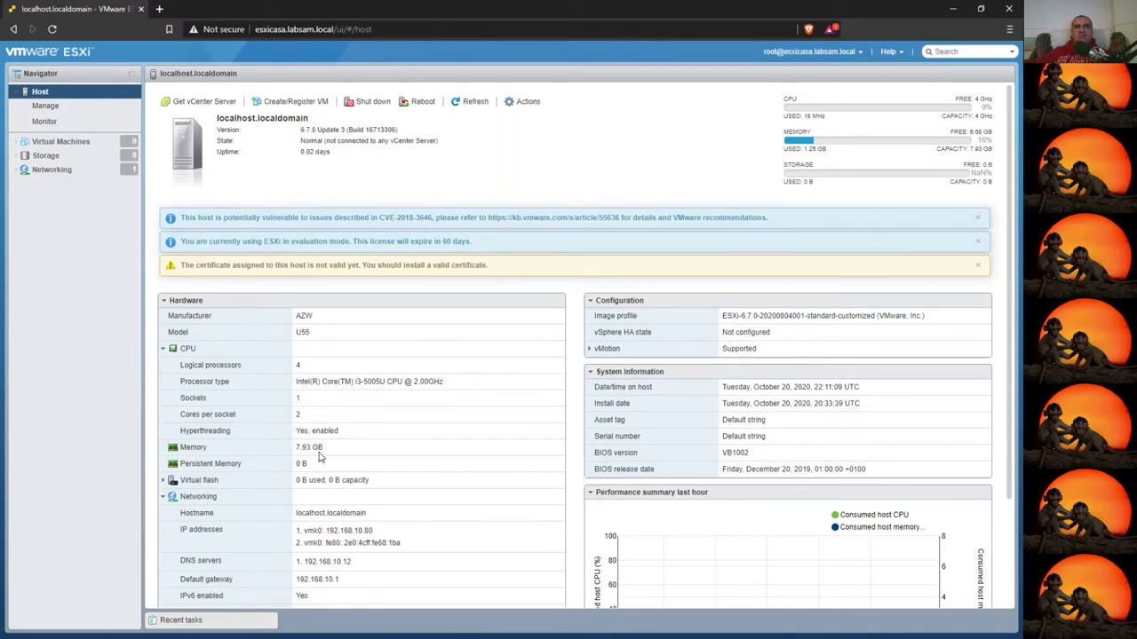
double_click(298, 365)
left_click(173, 484)
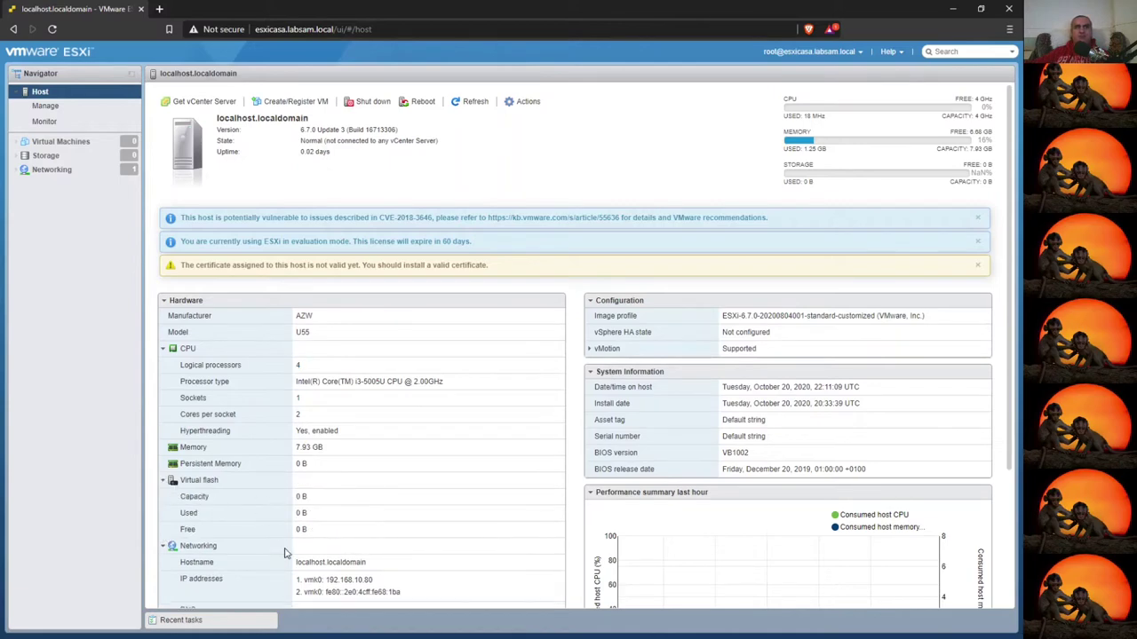
scroll(289, 508, "down", 2)
scroll(289, 508, "down", 1)
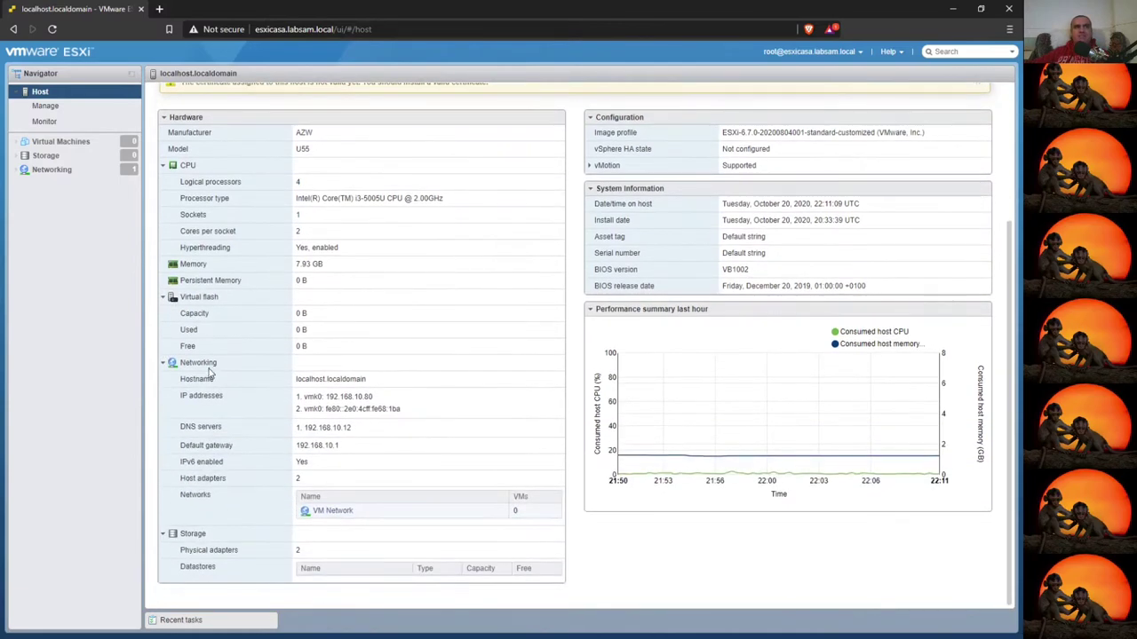
double_click(335, 379)
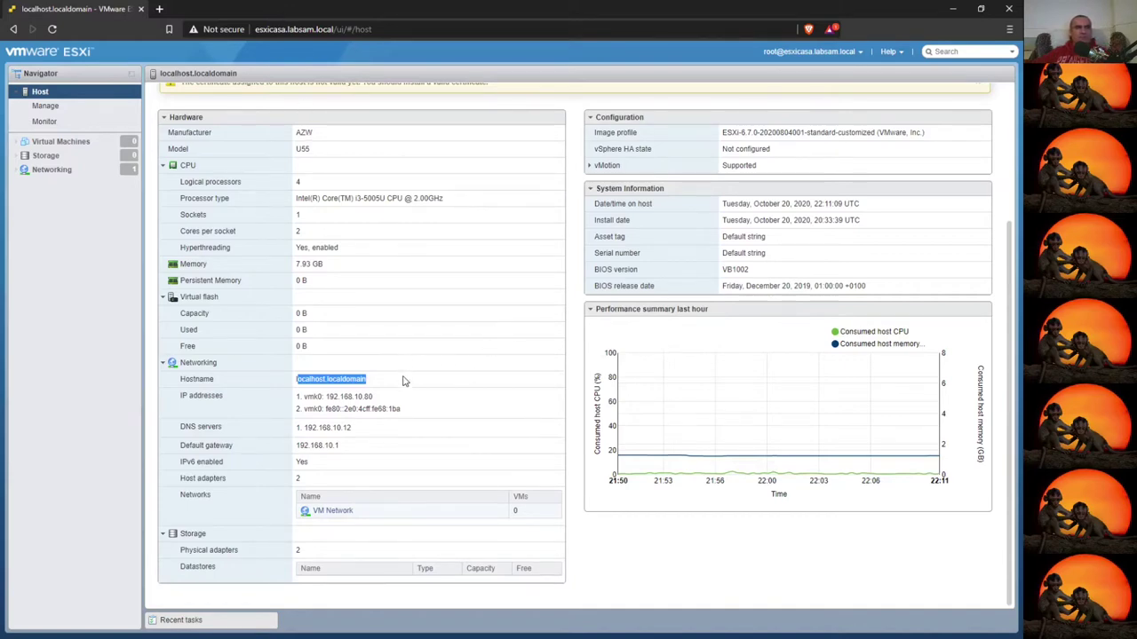
double_click(297, 482)
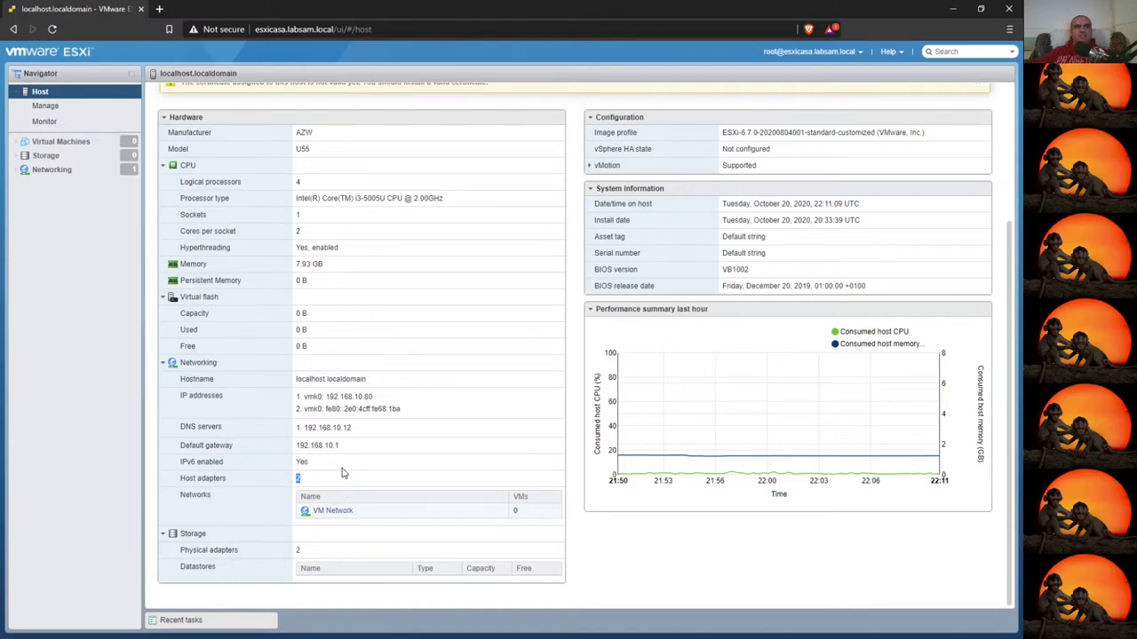
double_click(296, 551)
- Collapse Hardware and highlight the host's current date, install date and BIOS release date
left_click(164, 117)
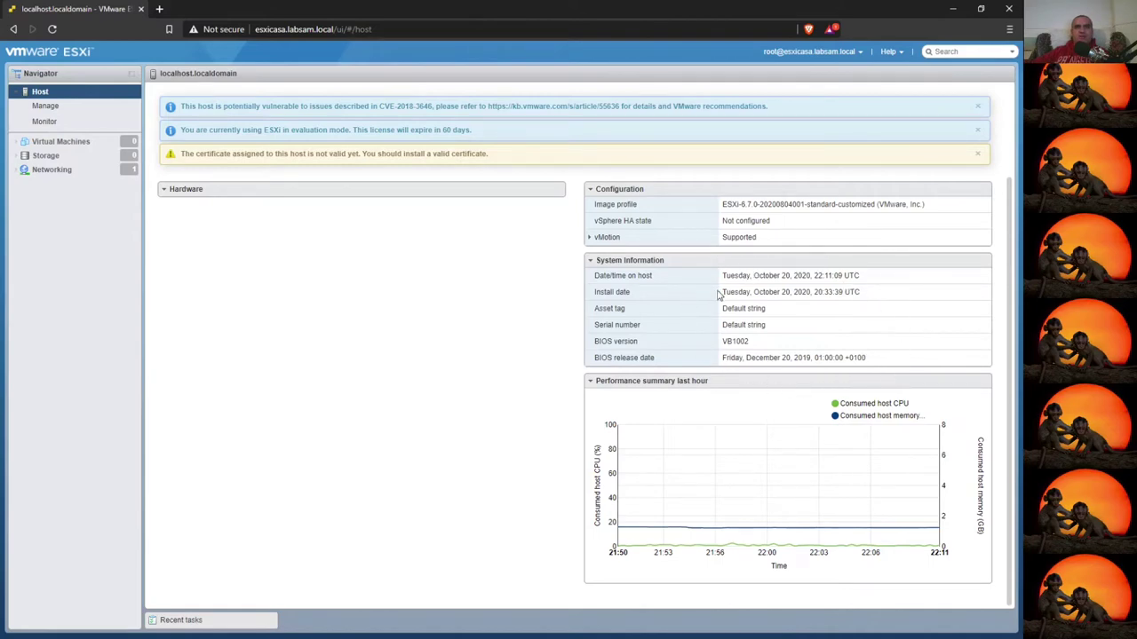
triple_click(719, 276)
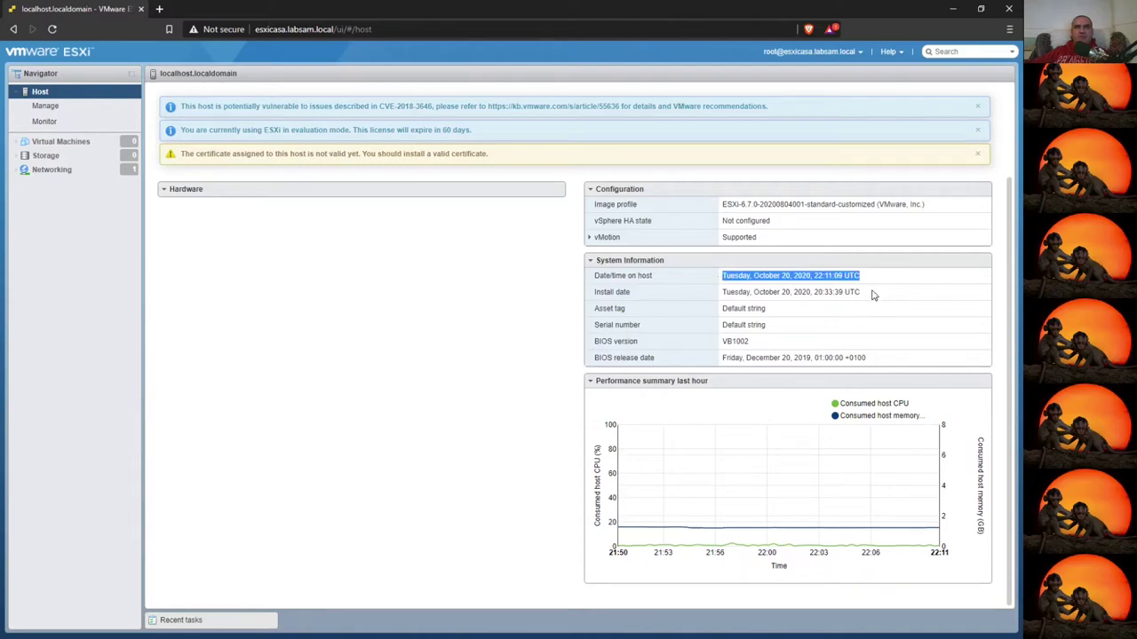
left_click_drag(865, 293, 733, 292)
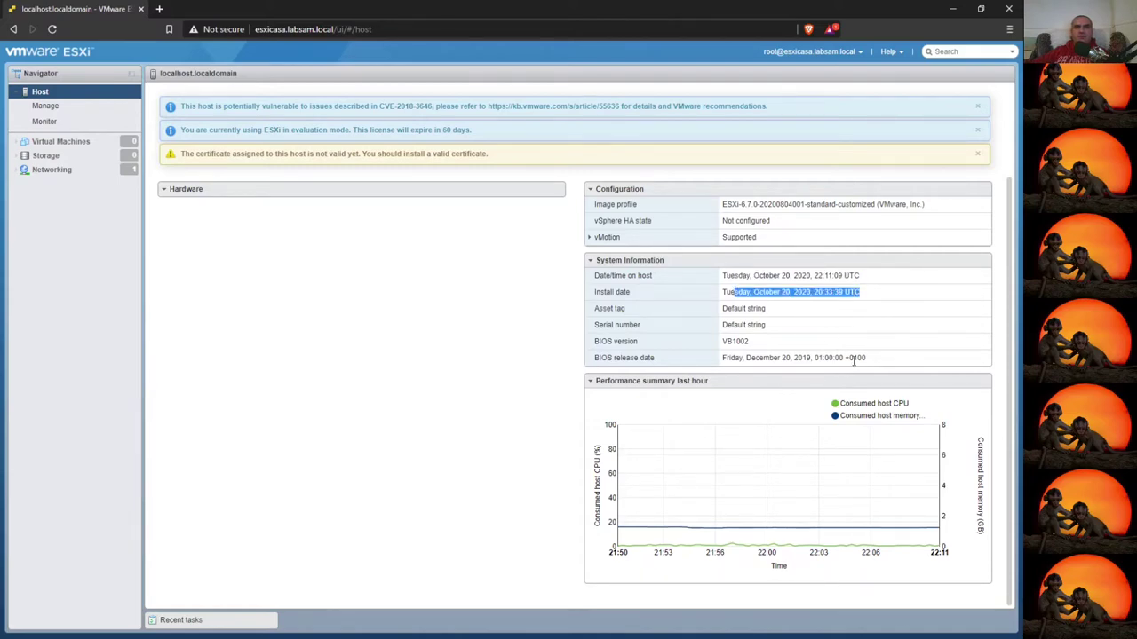
left_click_drag(888, 364, 698, 362)
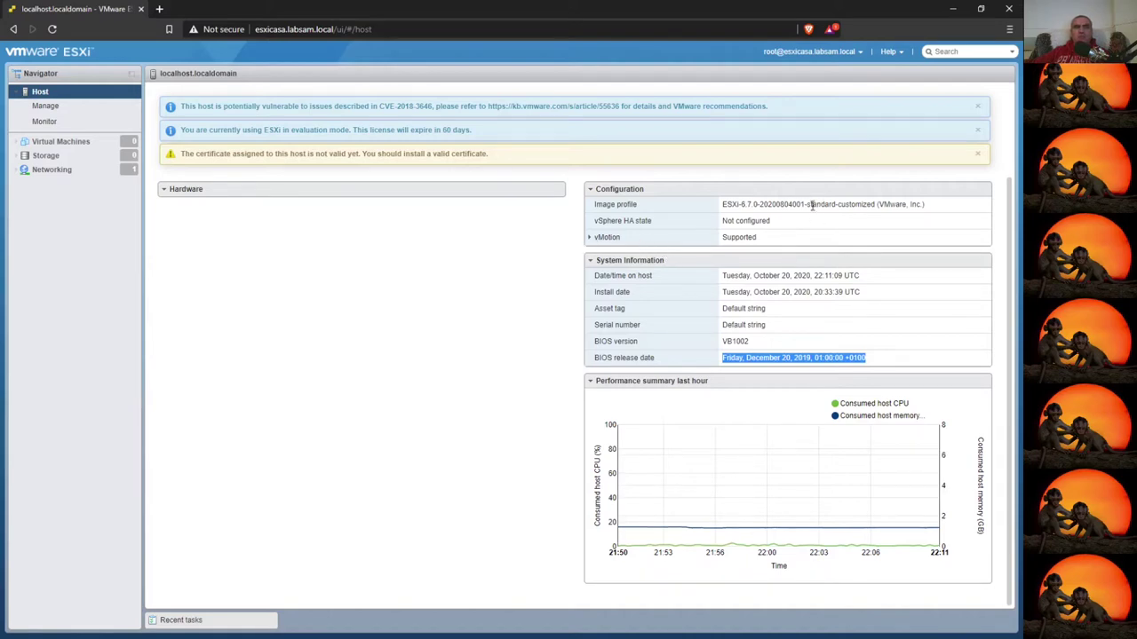
- Highlight the image profile version and then the vSphere HA state label
left_click_drag(926, 206, 804, 205)
left_click(758, 206)
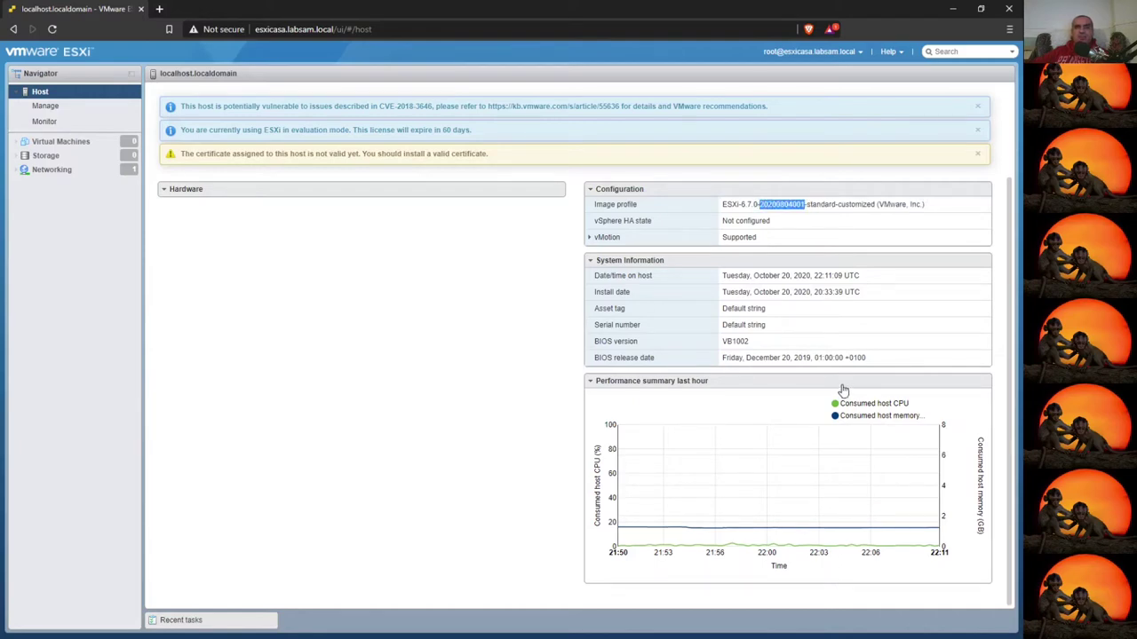
left_click(598, 223)
left_click_drag(596, 222, 654, 223)
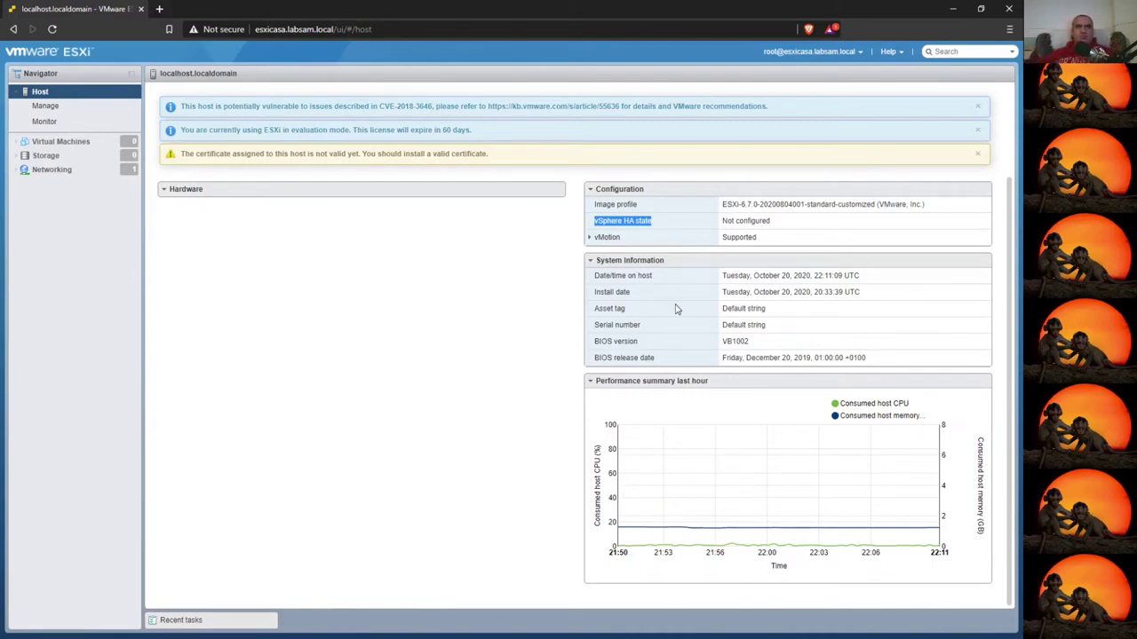
- Collapse the Configuration and System Information panels on the host summary
left_click(593, 189)
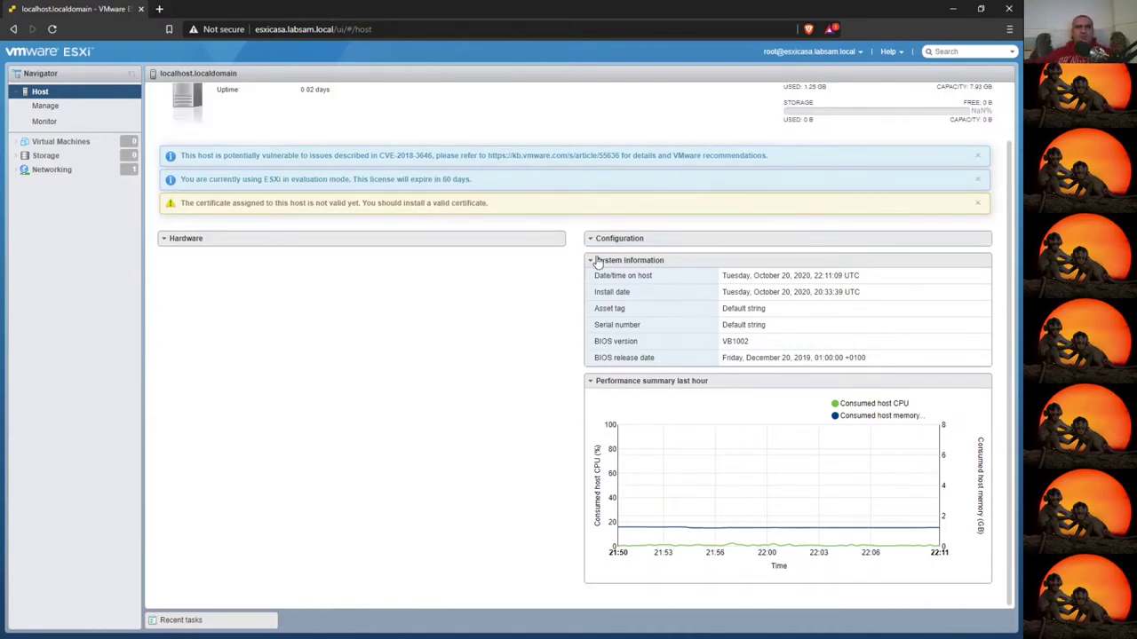
left_click(593, 260)
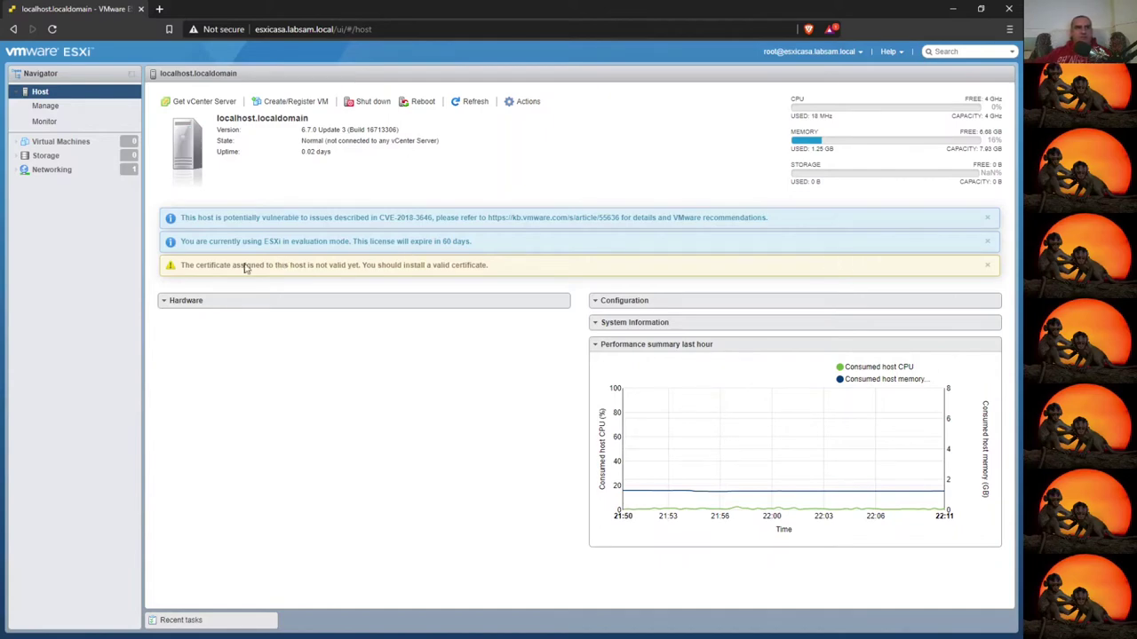
- Highlight the certificate warning and the evaluation licence warning in the banner
left_click_drag(195, 265, 501, 266)
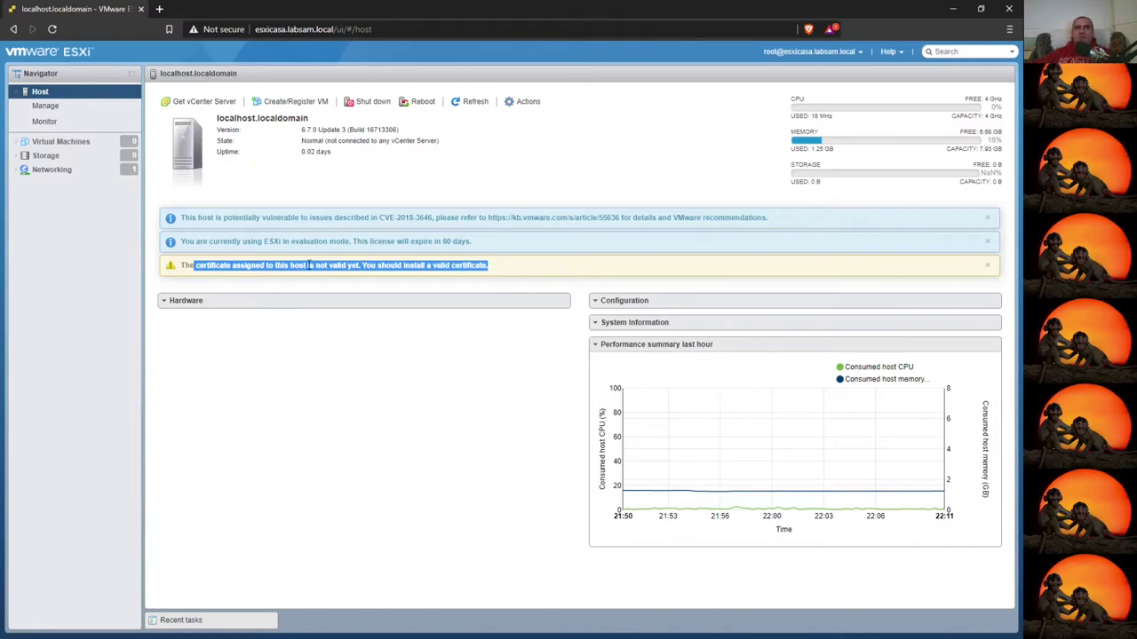
left_click(179, 245)
left_click_drag(178, 244, 473, 242)
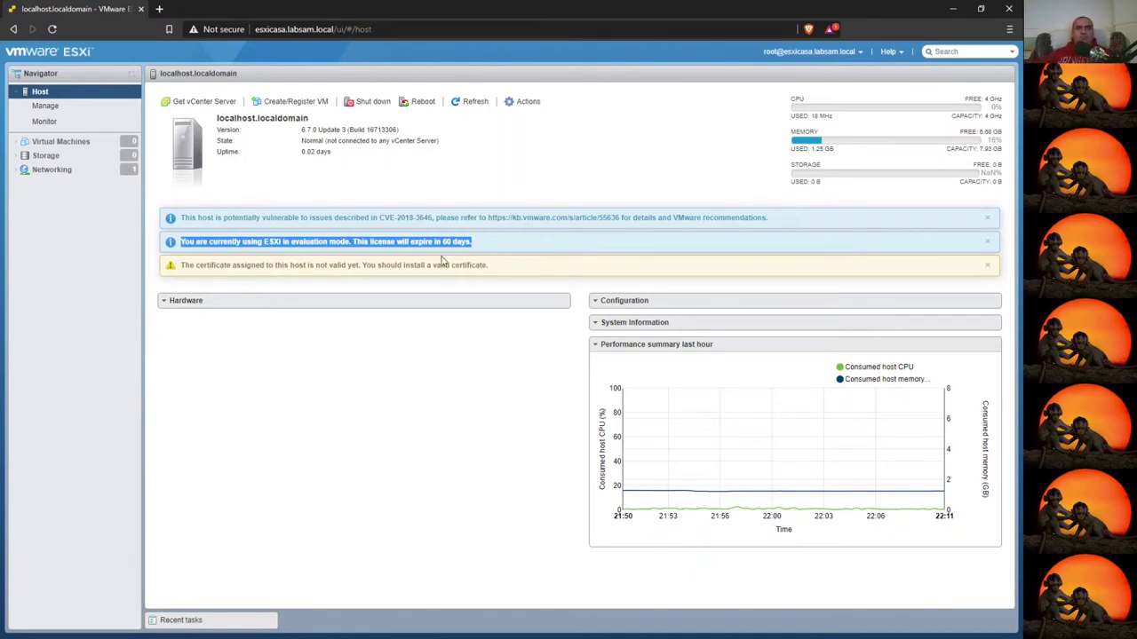
- Highlight the vulnerability warning and CVE-2018-3646, then select the kb.vmware.com/s/article/55636 link
left_click_drag(180, 217, 436, 218)
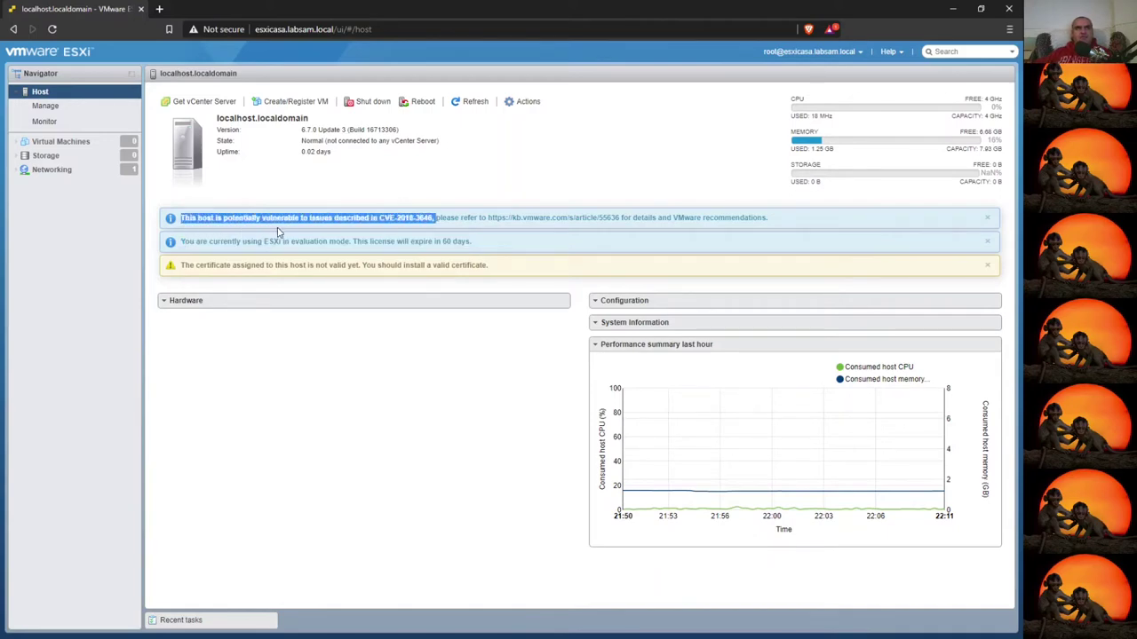
left_click(384, 217)
left_click_drag(383, 218, 433, 217)
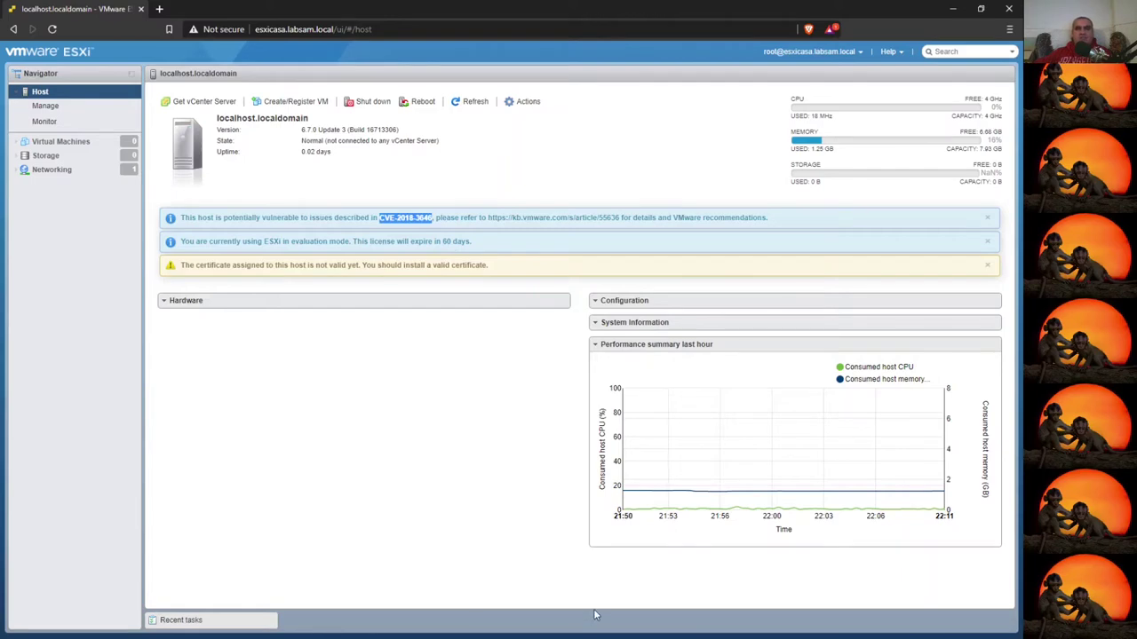
left_click_drag(488, 218, 620, 218)
key("ctrl+c")
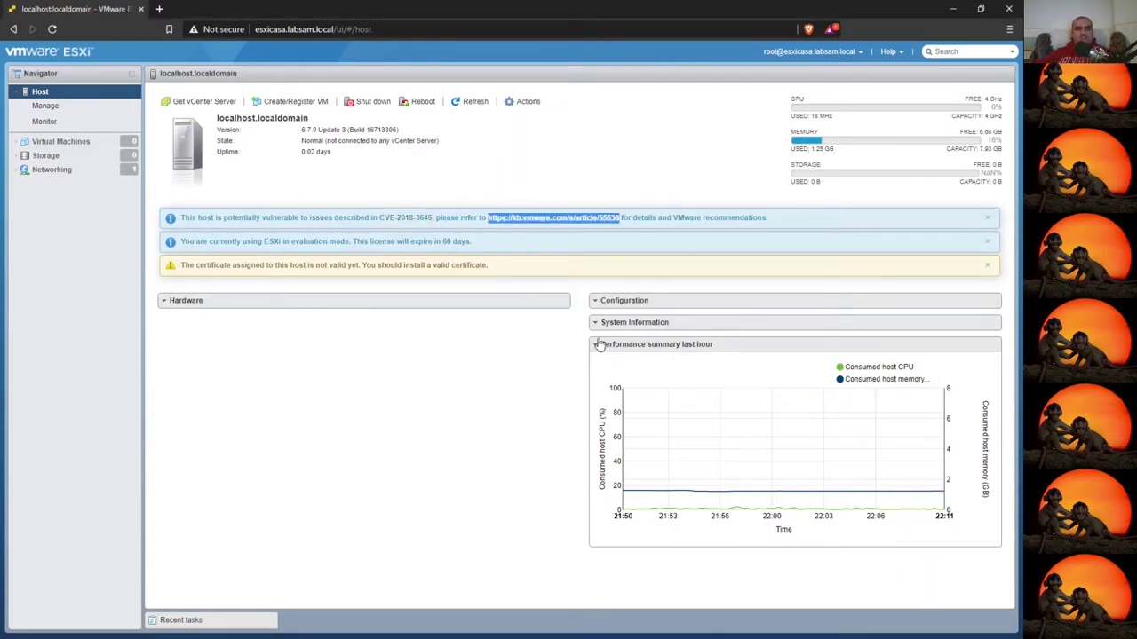
- Open KB article 55636 from the copied link in a new tab, then close that tab
left_click(158, 9)
key("ctrl+v")
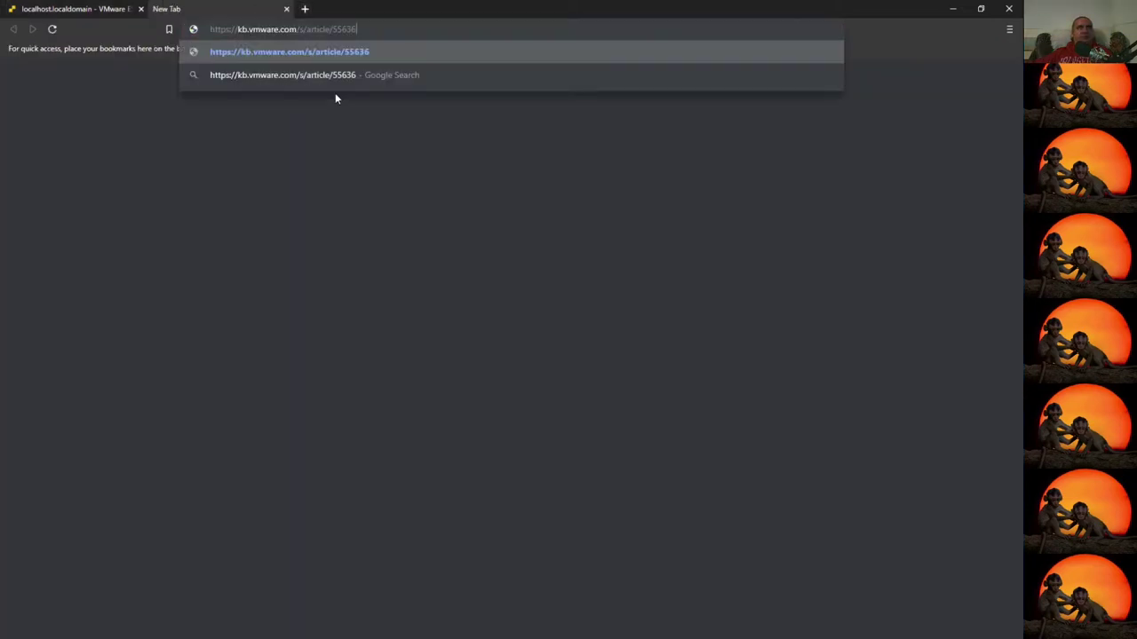
key("Return")
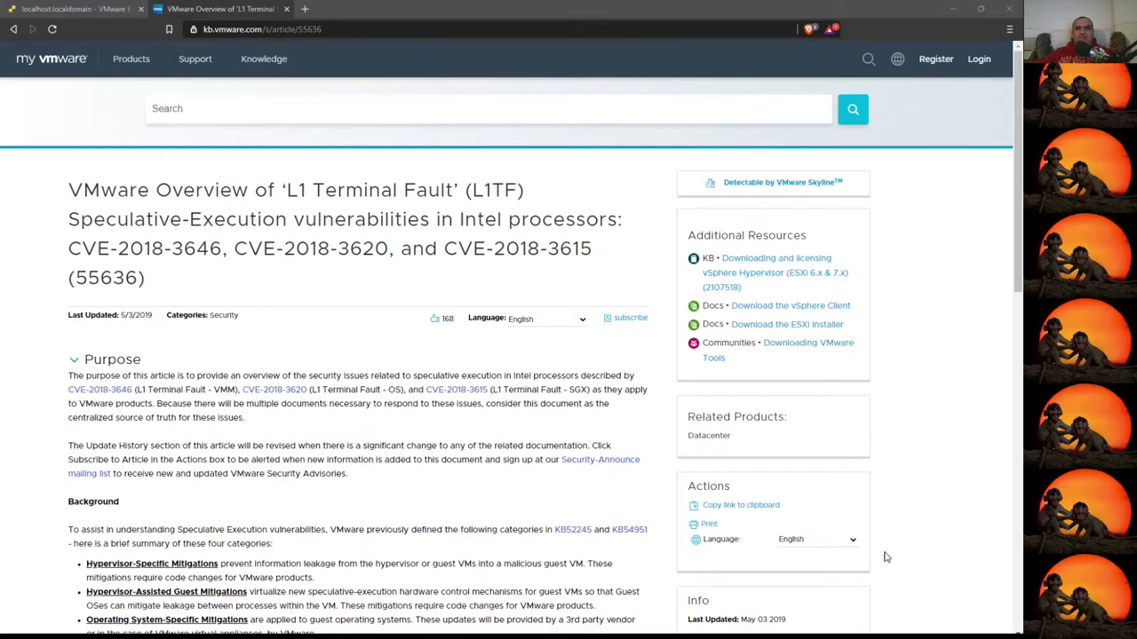
left_click(287, 9)
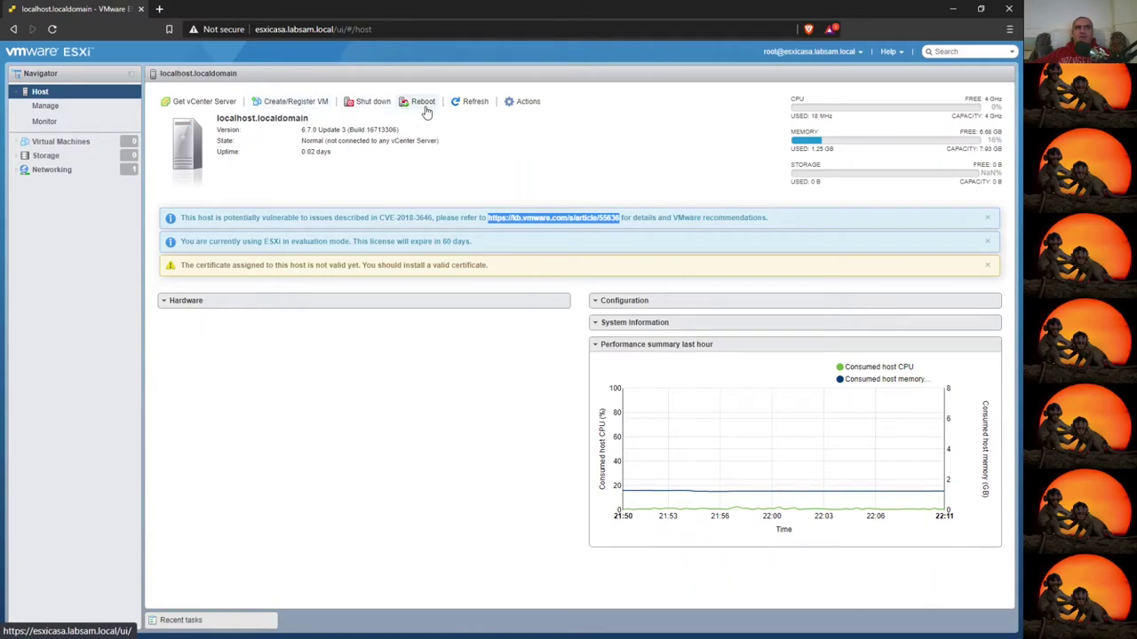
- Refresh the host page and expand the Hardware details again
left_click(476, 106)
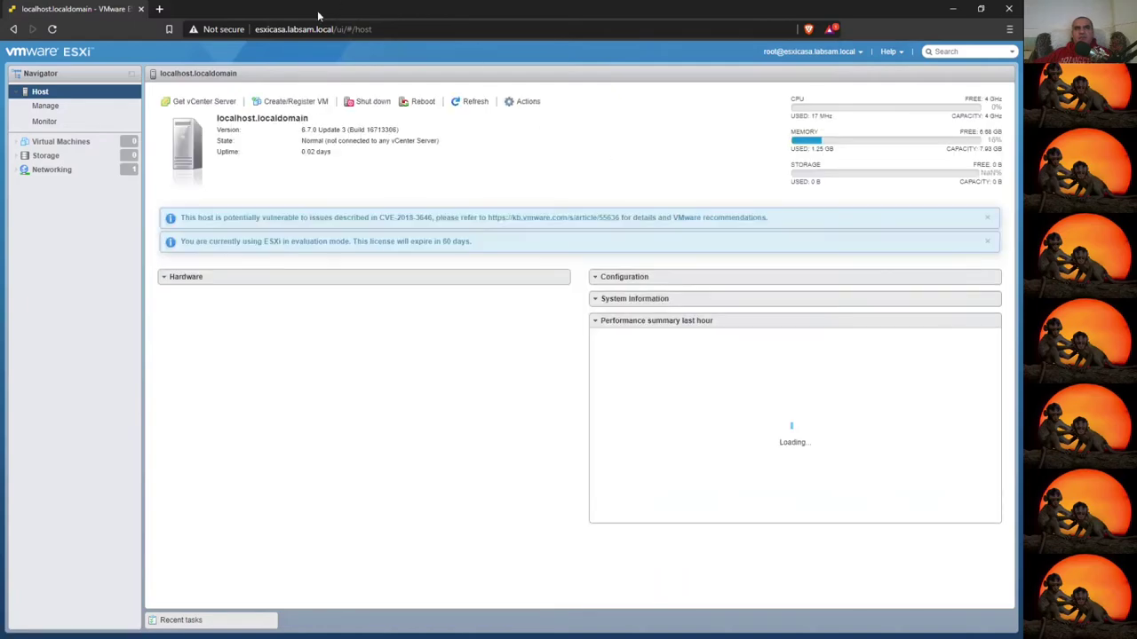
left_click(169, 302)
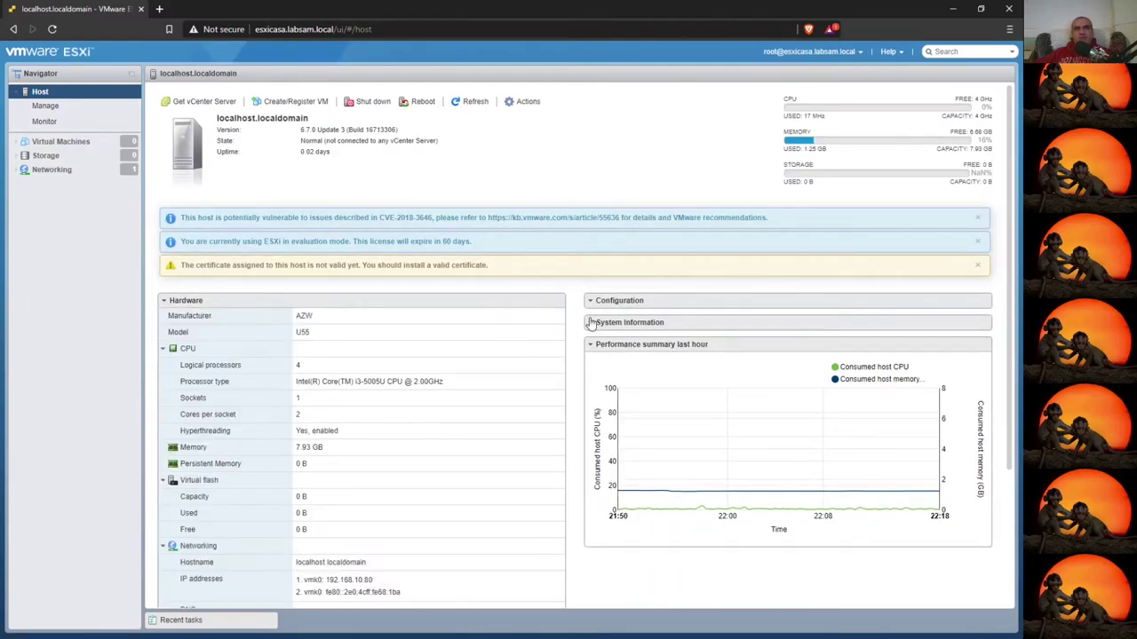
left_click(527, 101)
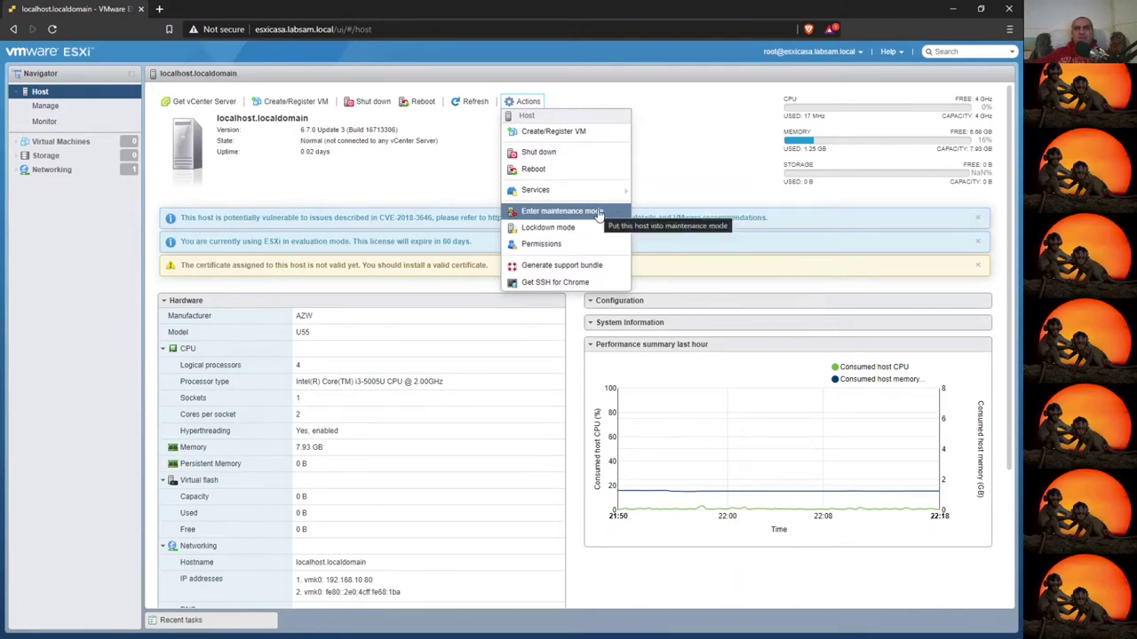
- Put the host into maintenance mode, confirming the prompt with Yes
left_click(600, 213)
left_click(629, 411)
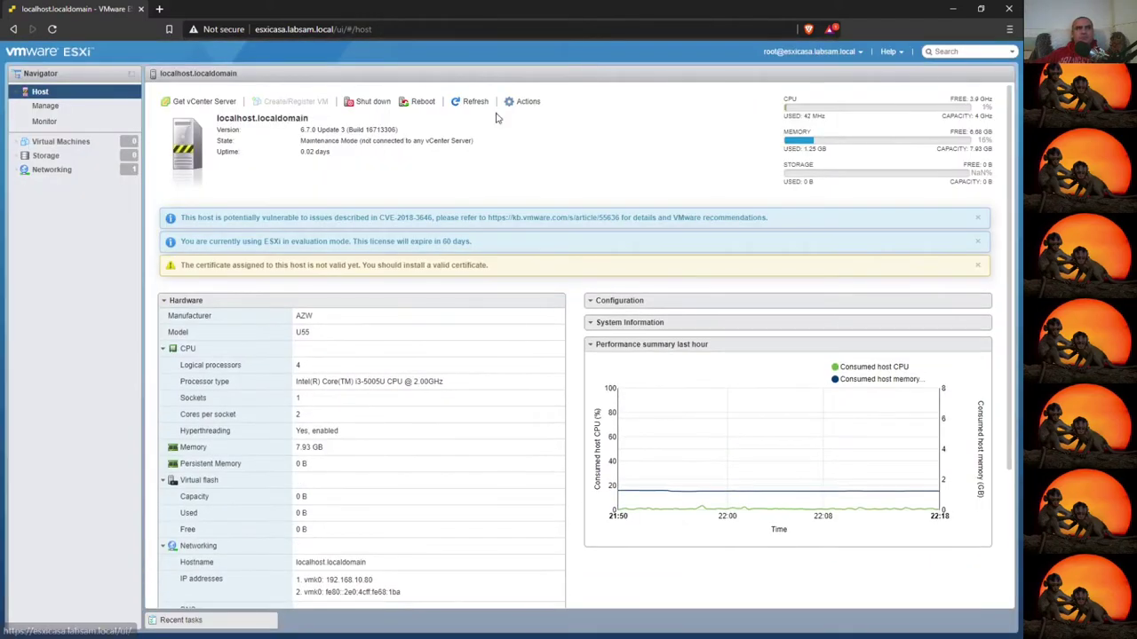
left_click(523, 101)
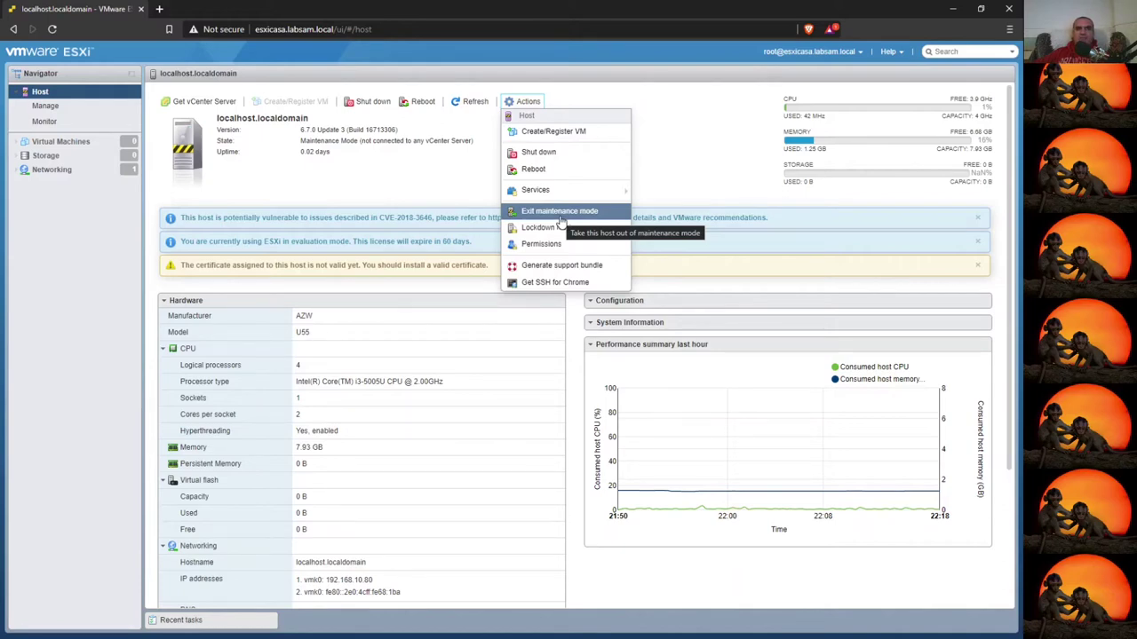
mouse_move(577, 235)
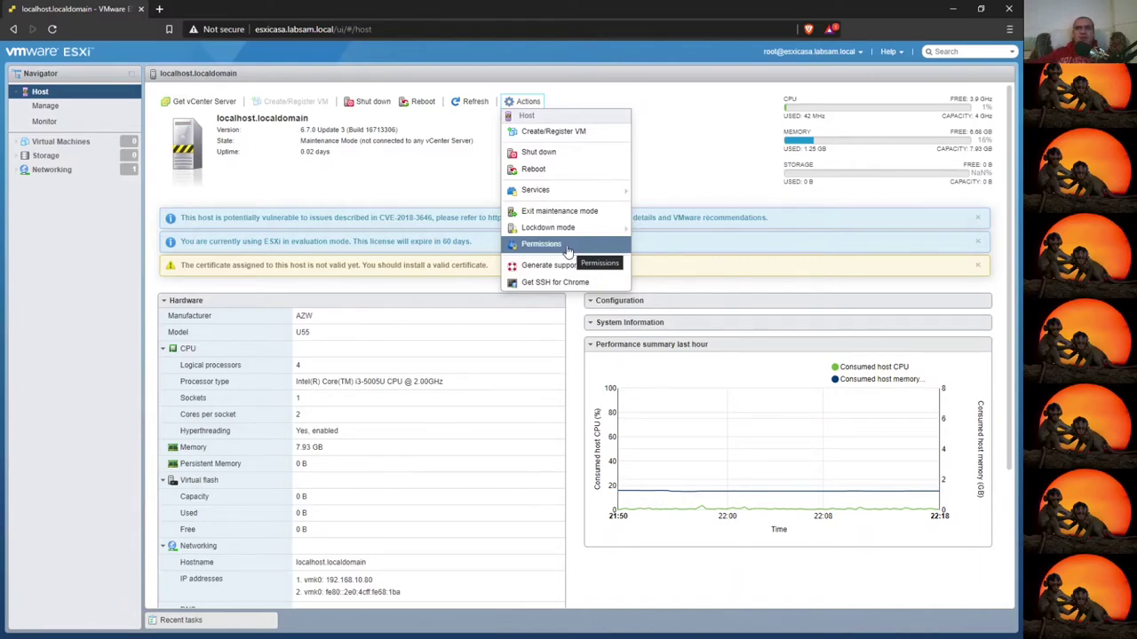
left_click(542, 248)
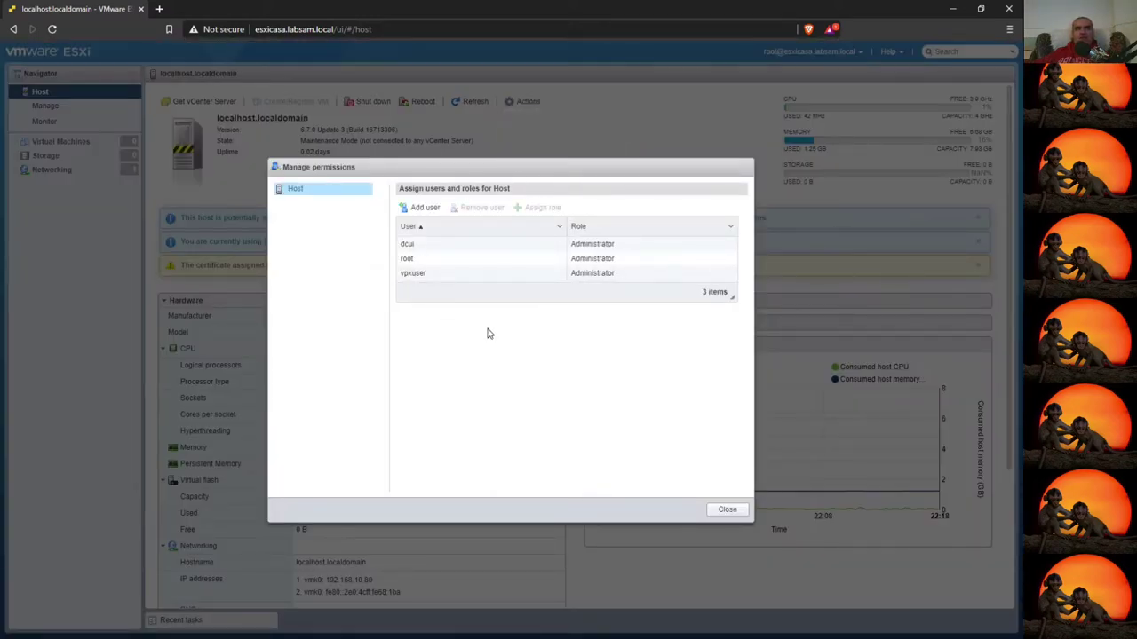
left_click(416, 207)
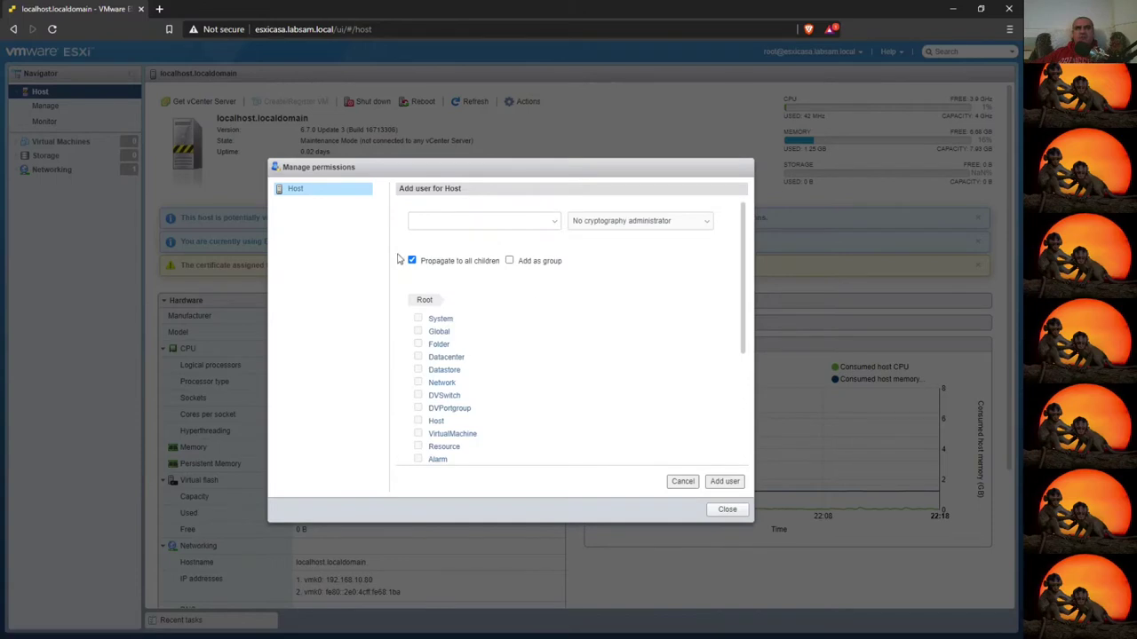
scroll(433, 424, "down", 5)
scroll(460, 404, "up", 5)
left_click(682, 224)
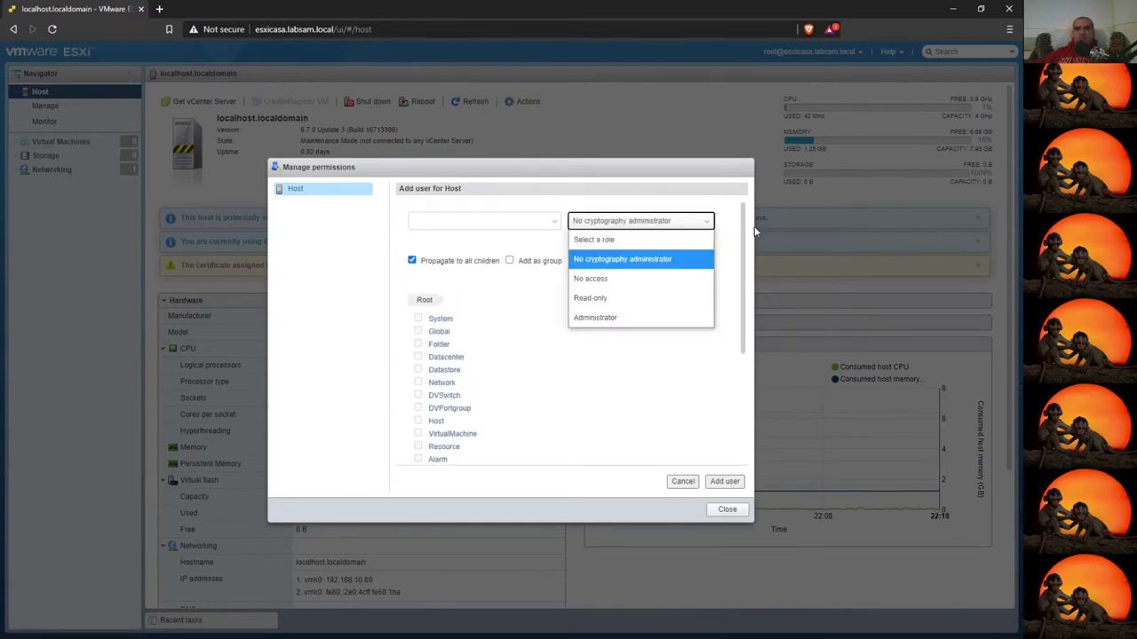
left_click(727, 510)
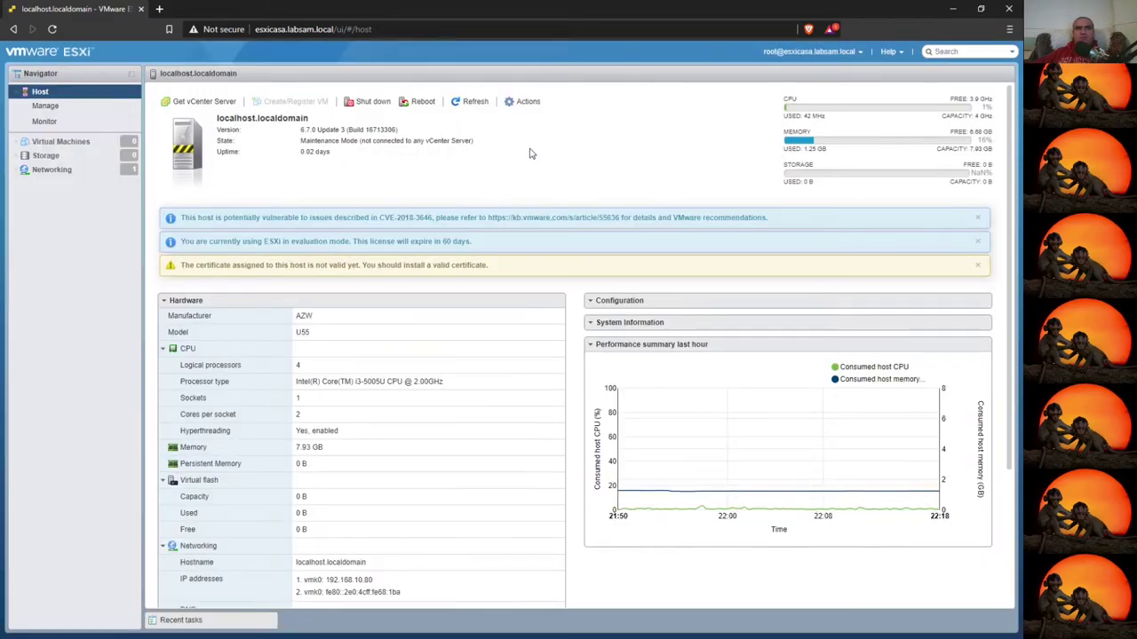
- Run ssh esxicasa.labsam.local, then recall it and prefix root@ to retry as root
left_click(530, 103)
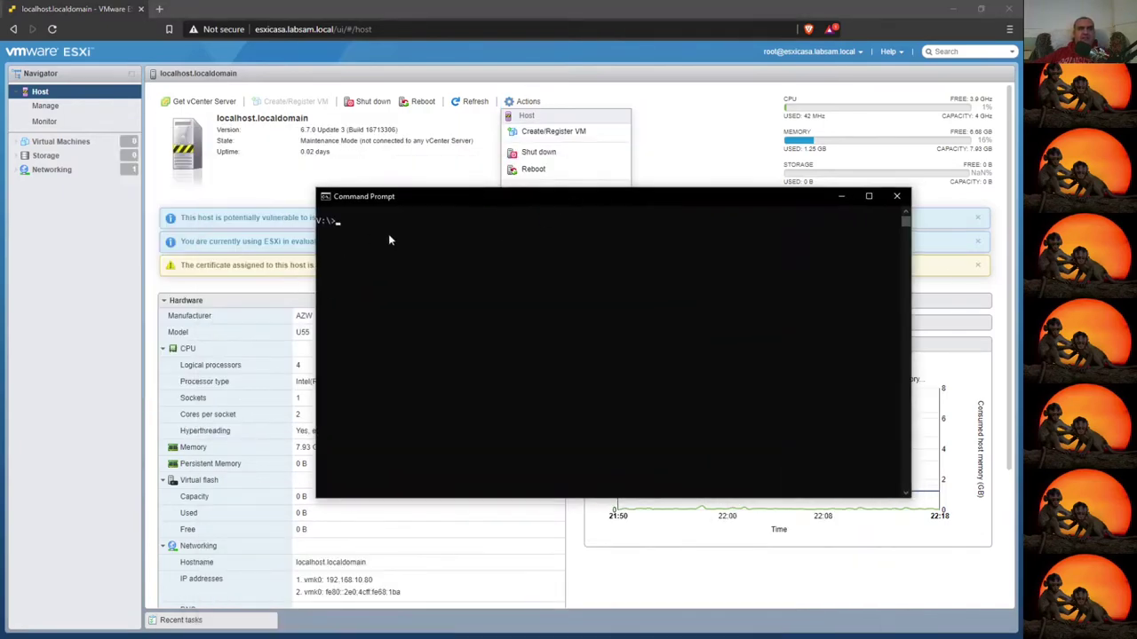
key("Escape")
type("ssh esxicasa")
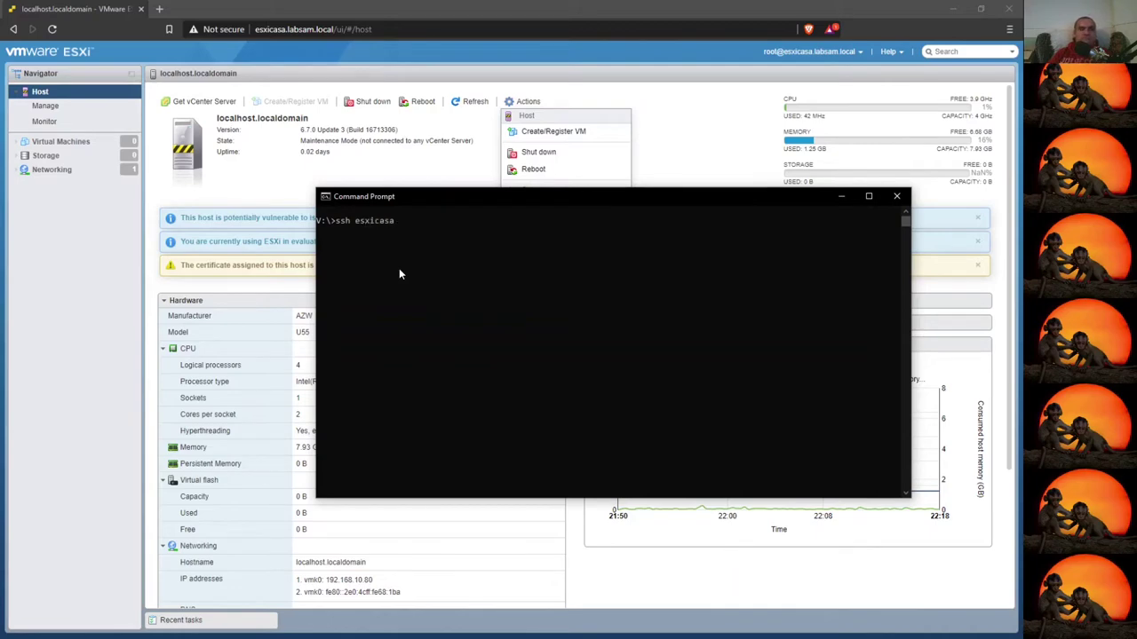
type(".labsa")
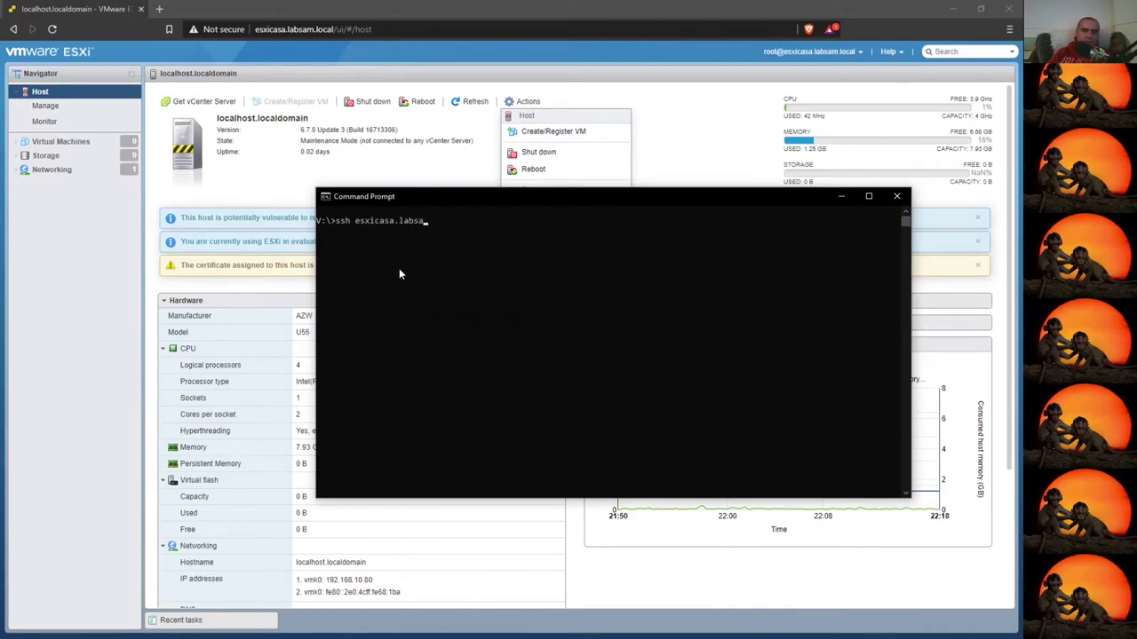
type("m.local")
key("Return")
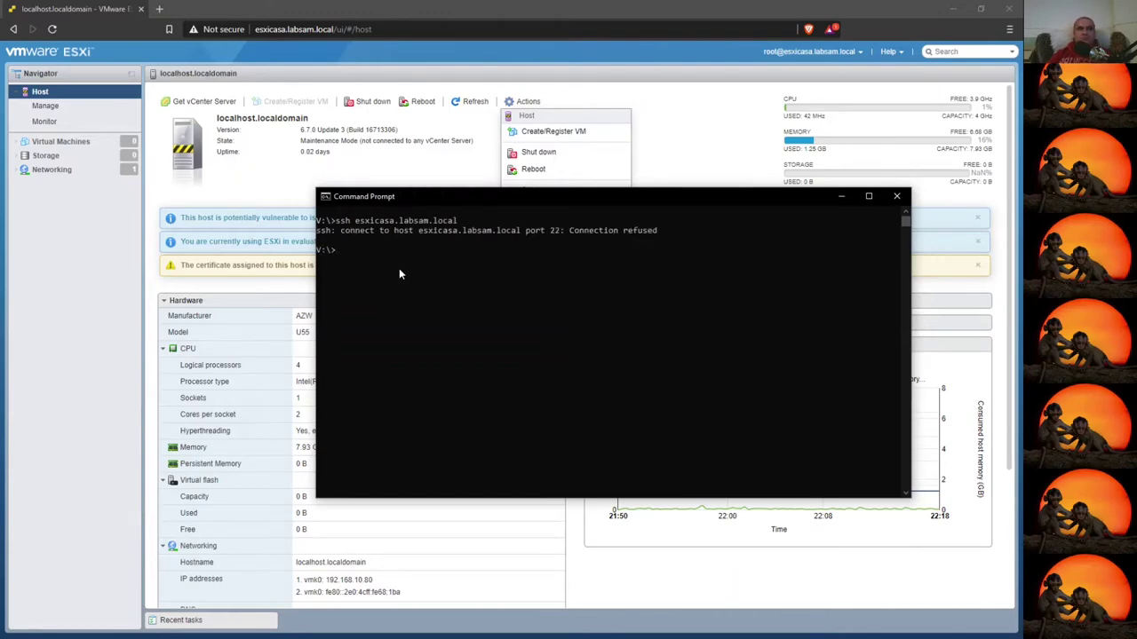
key("Up")
type("root@")
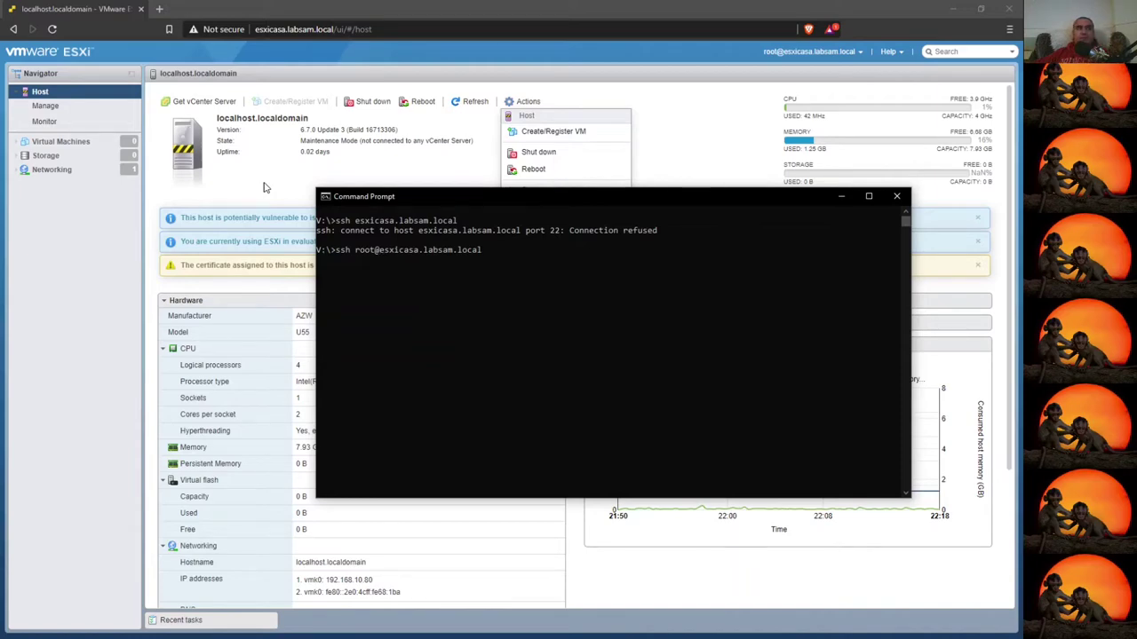
- Enable Secure Shell (SSH) on the host through Actions > Services
left_click(840, 197)
mouse_move(536, 198)
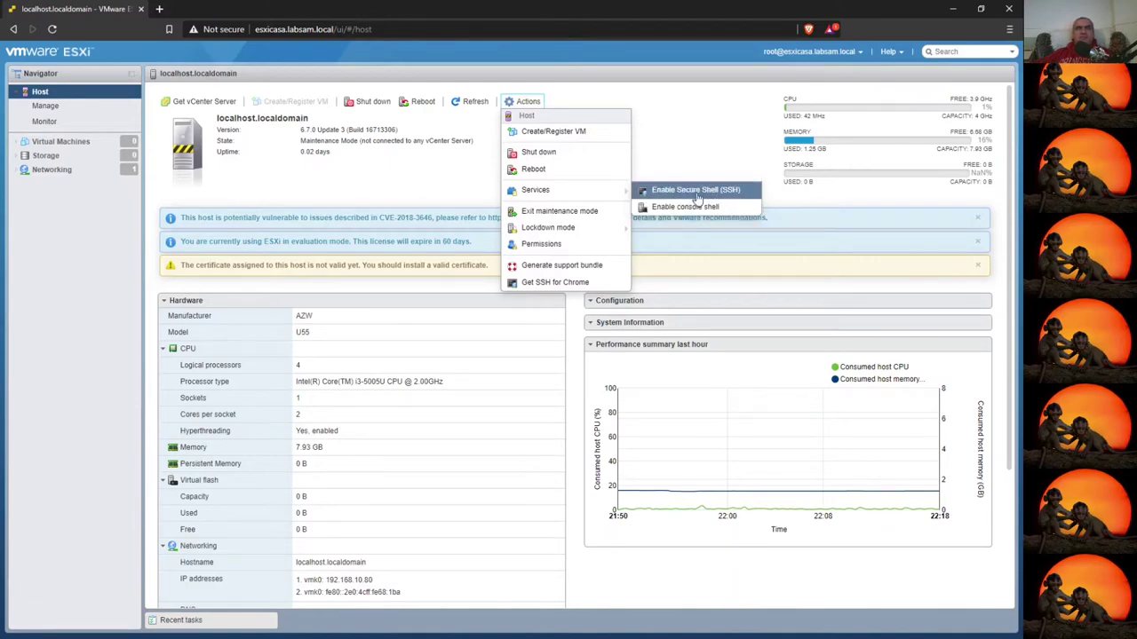
left_click(694, 192)
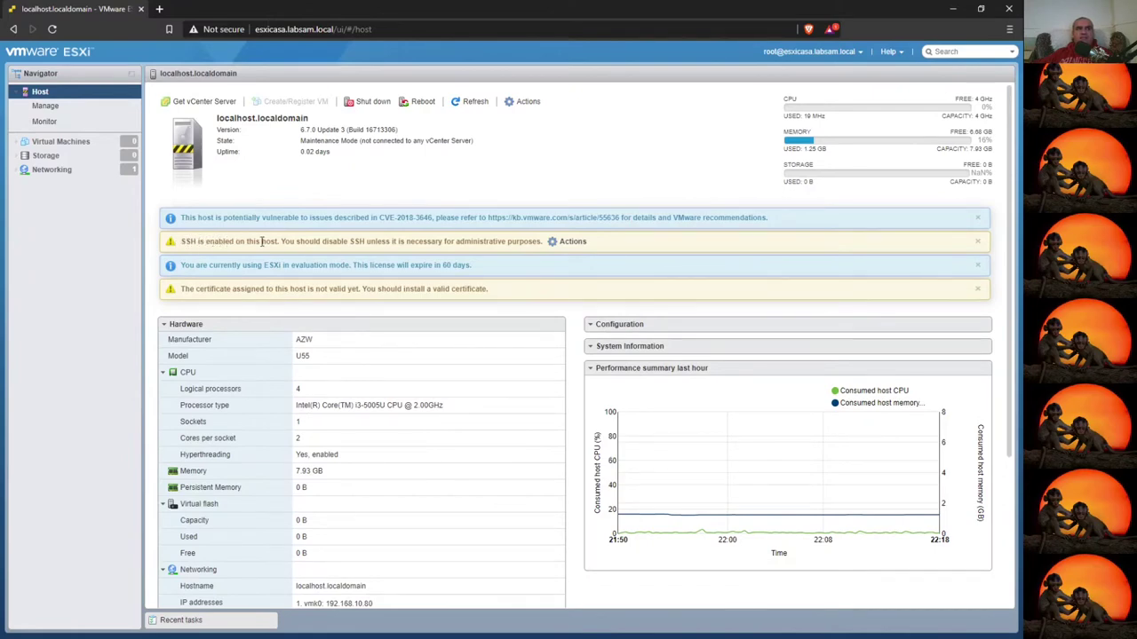
- Open the SSH warning banner's Actions list and dismiss it
left_click(572, 243)
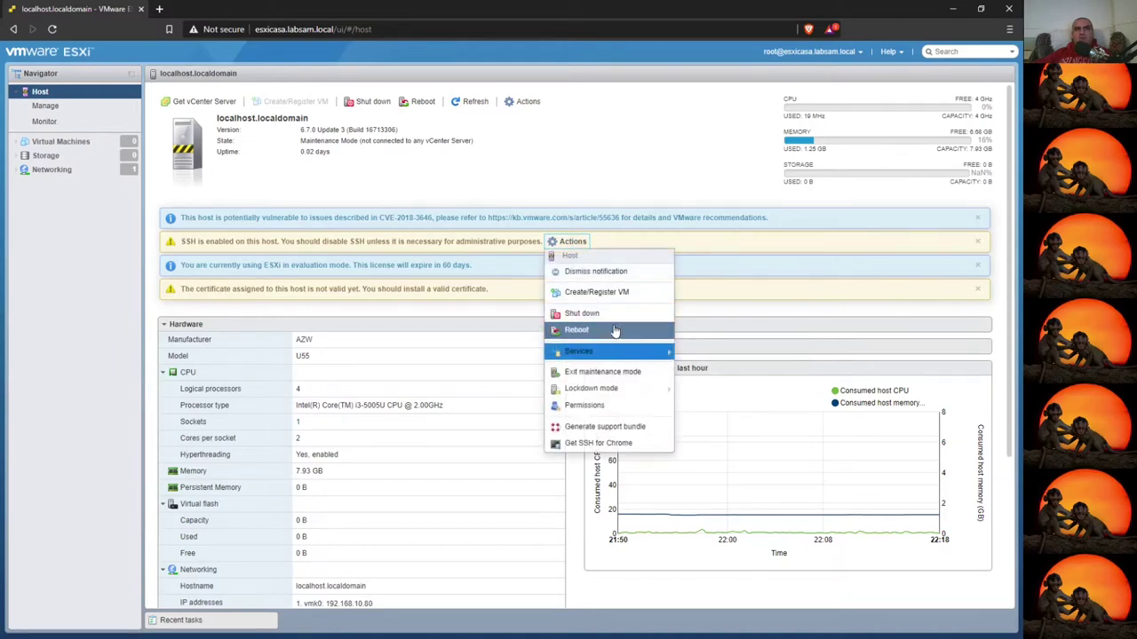
mouse_move(621, 352)
left_click(730, 352)
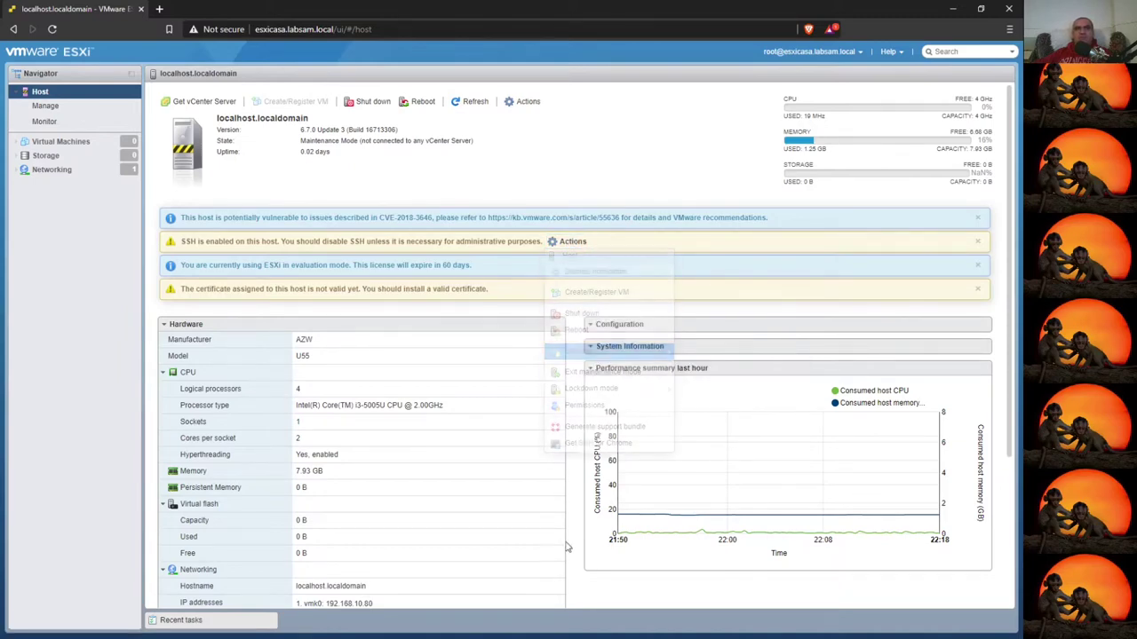
- Log in to esxicasa.labsam.local over SSH as root, accepting the host key and entering the root password
key("alt+Tab")
key("Return")
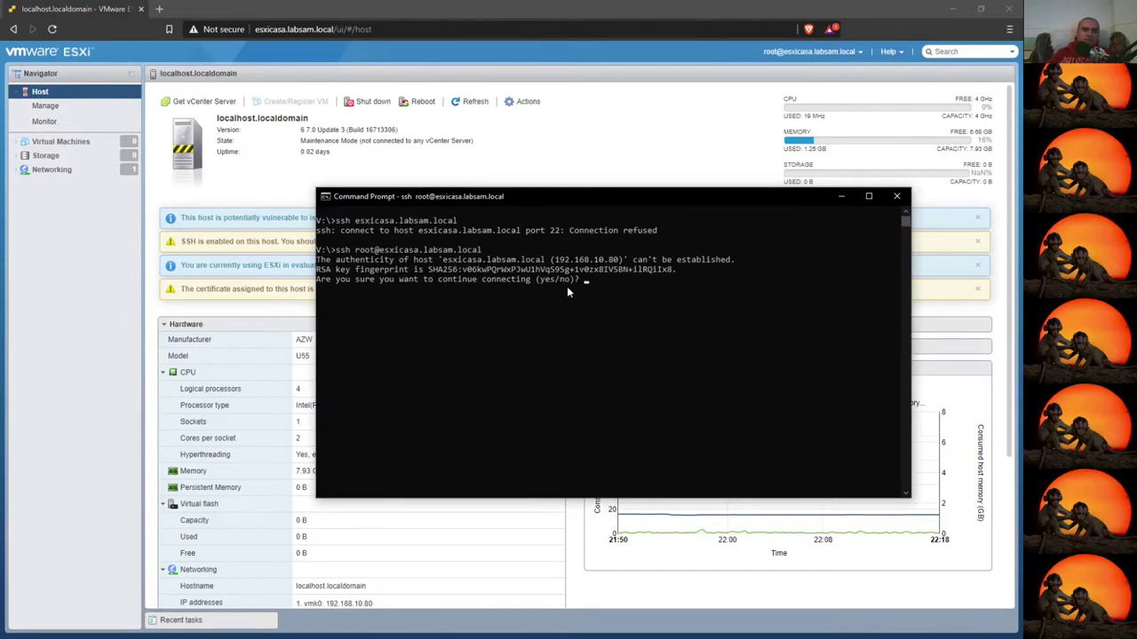
type("yes")
key("Return")
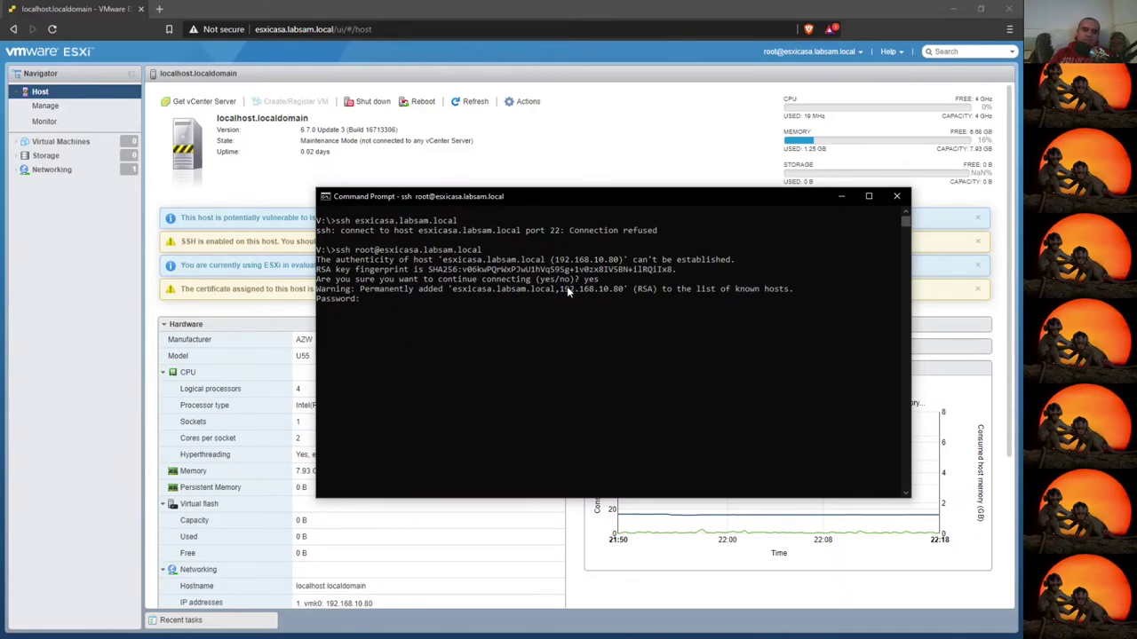
key("Return")
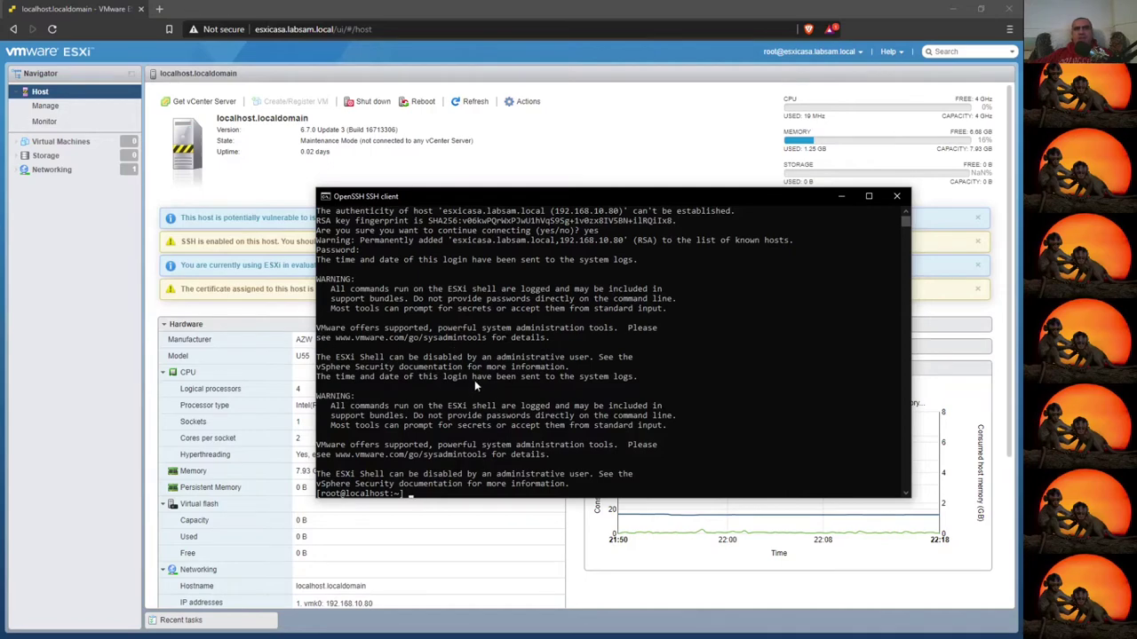
- Clear the terminal, exit the SSH session and close the console window
key("Return")
key("Return")
key("Return")
key("Return")
type("clear")
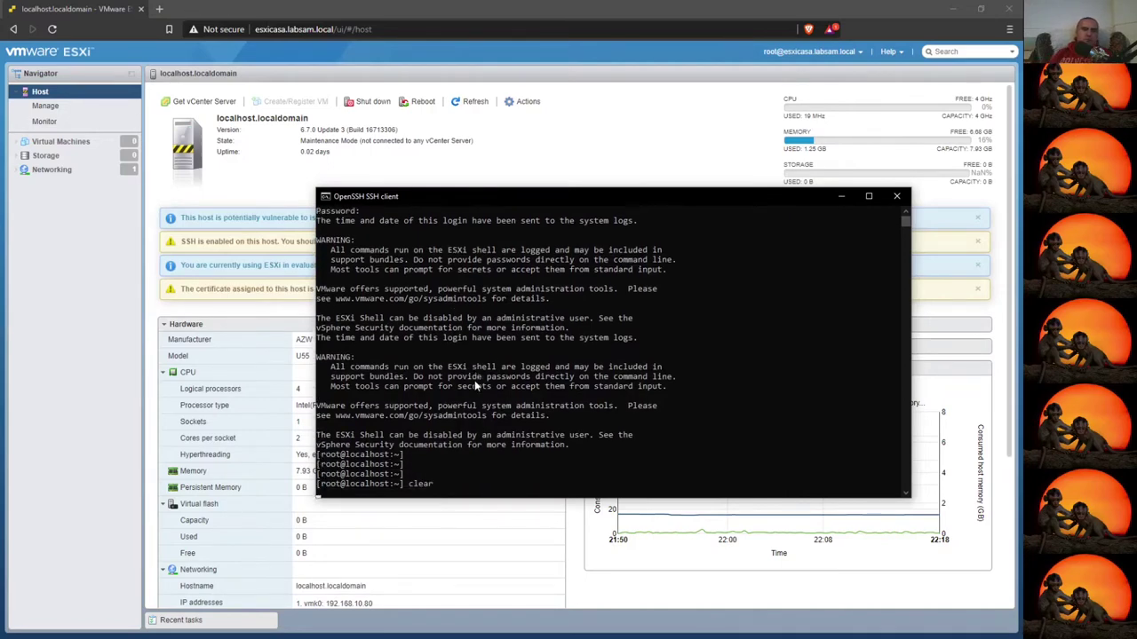
key("Return")
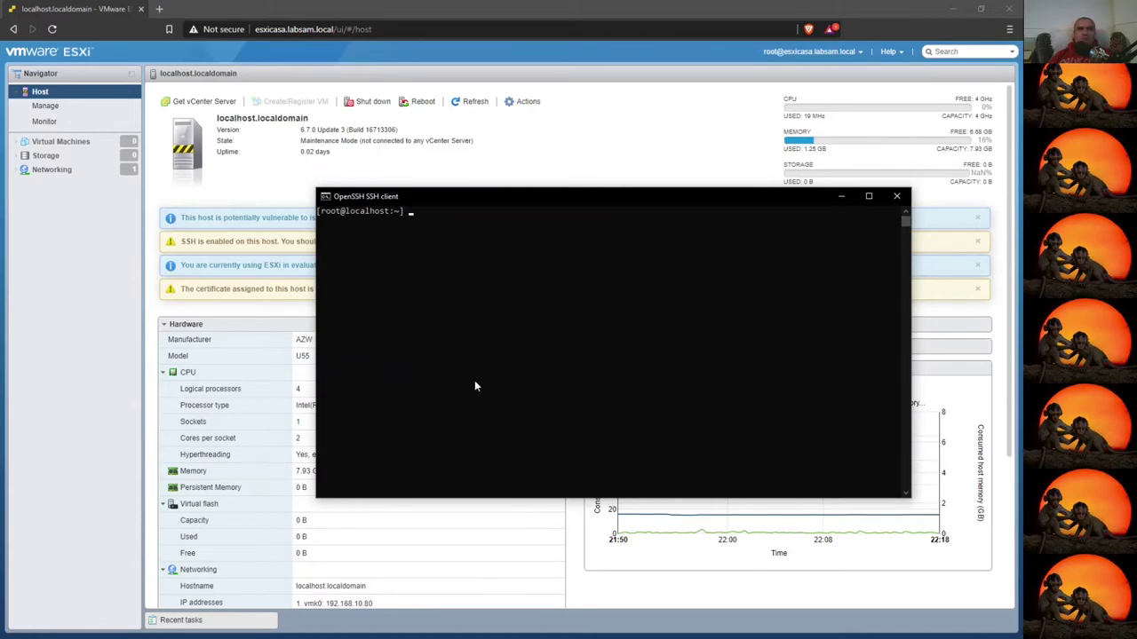
type("exit")
key("Return")
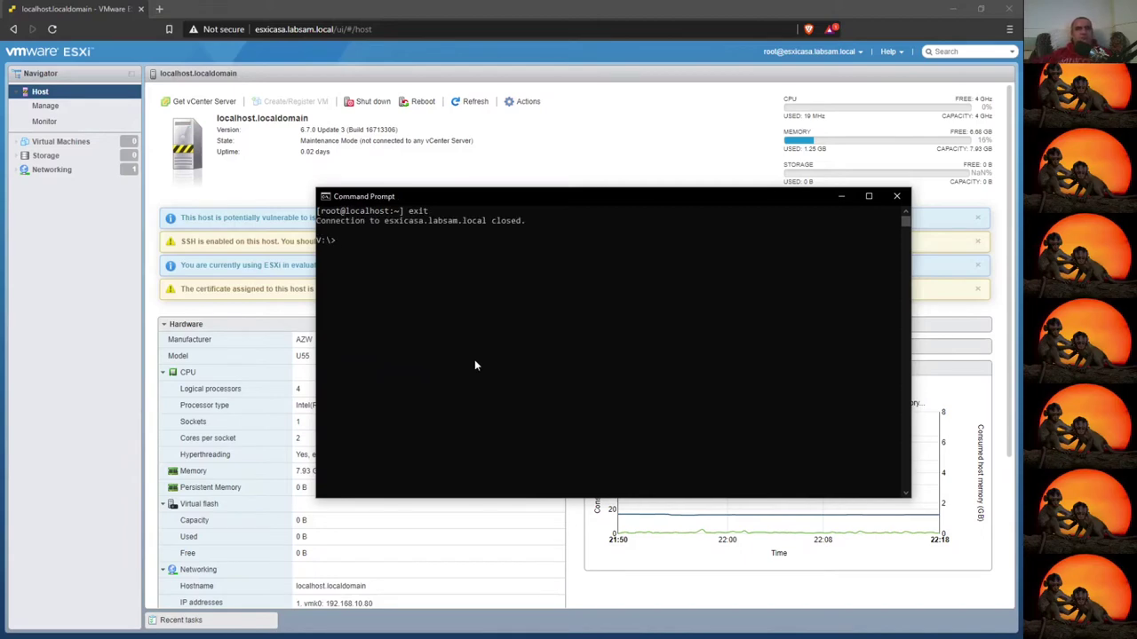
left_click(896, 195)
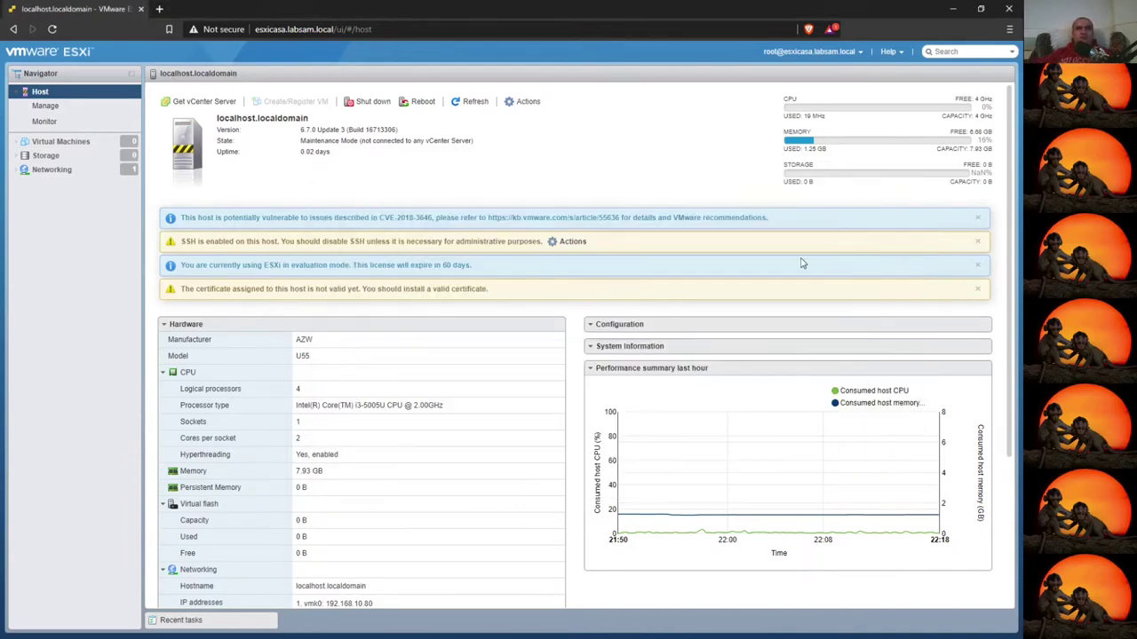
- Disable Secure Shell (SSH) from the warning banner's Actions > Services menu
left_click(577, 243)
mouse_move(614, 354)
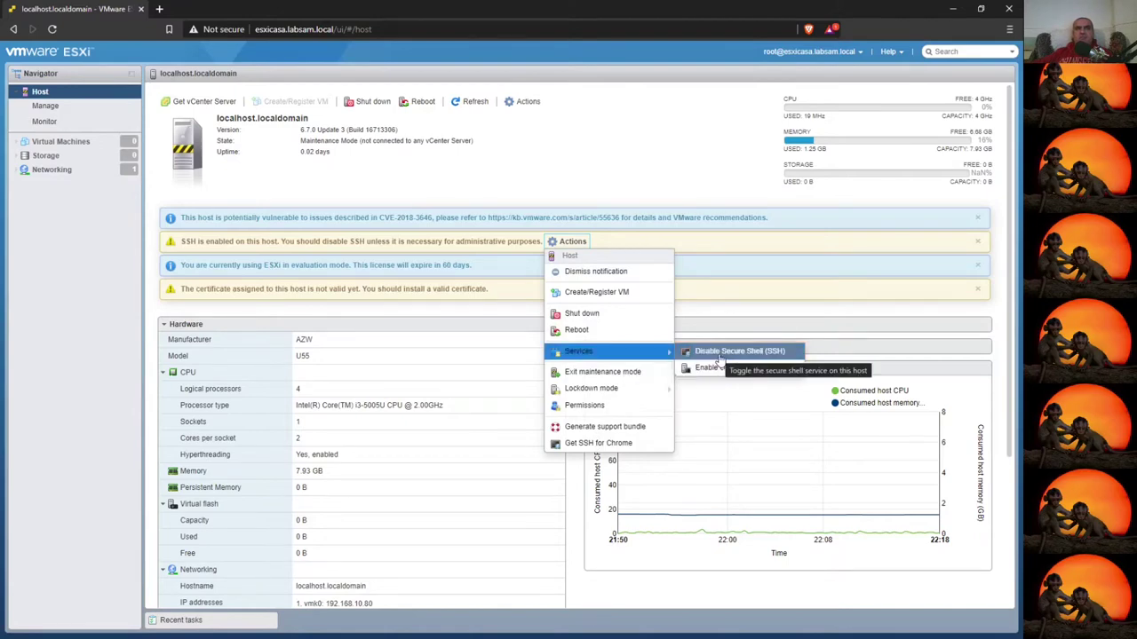
left_click(720, 355)
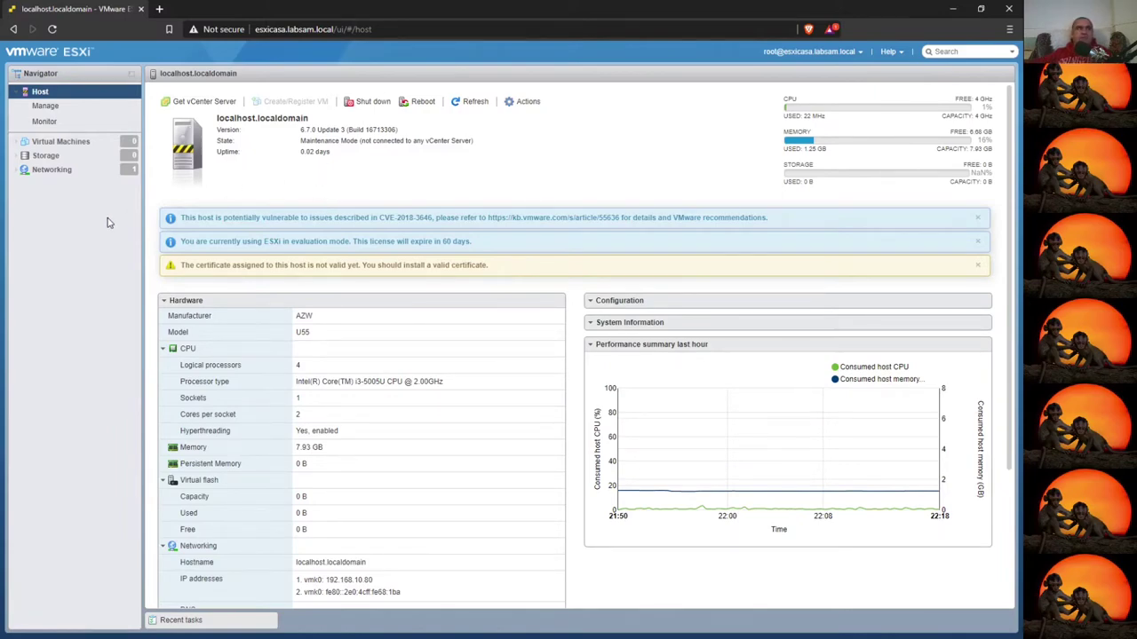
- Open Edit settings for the VM Network port group under Networking > Port groups
left_click(27, 174)
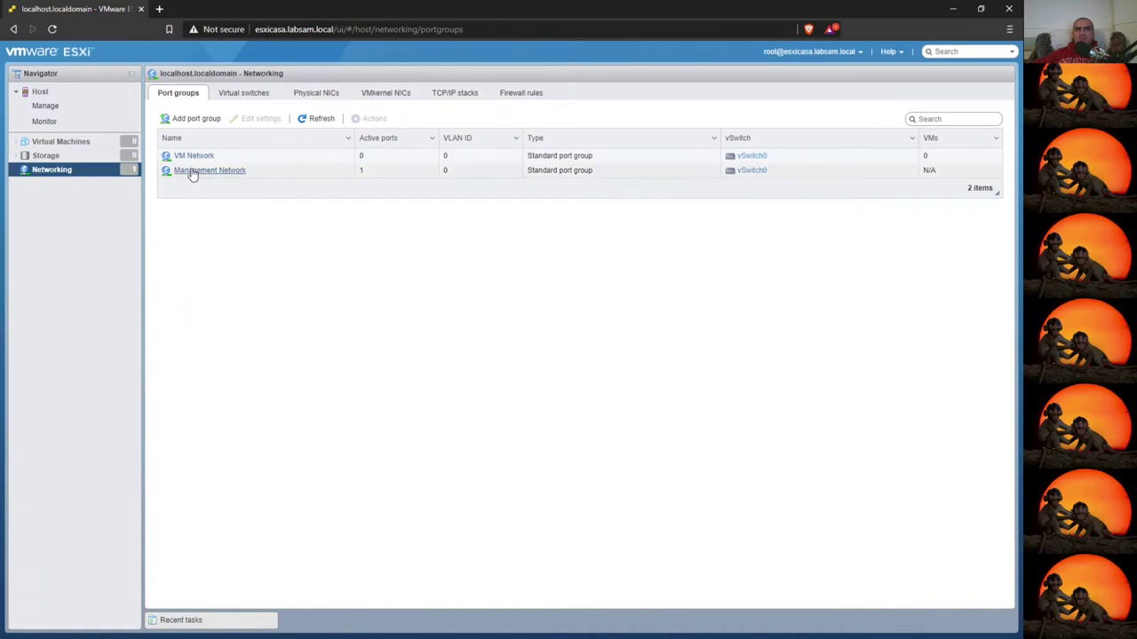
left_click(247, 158)
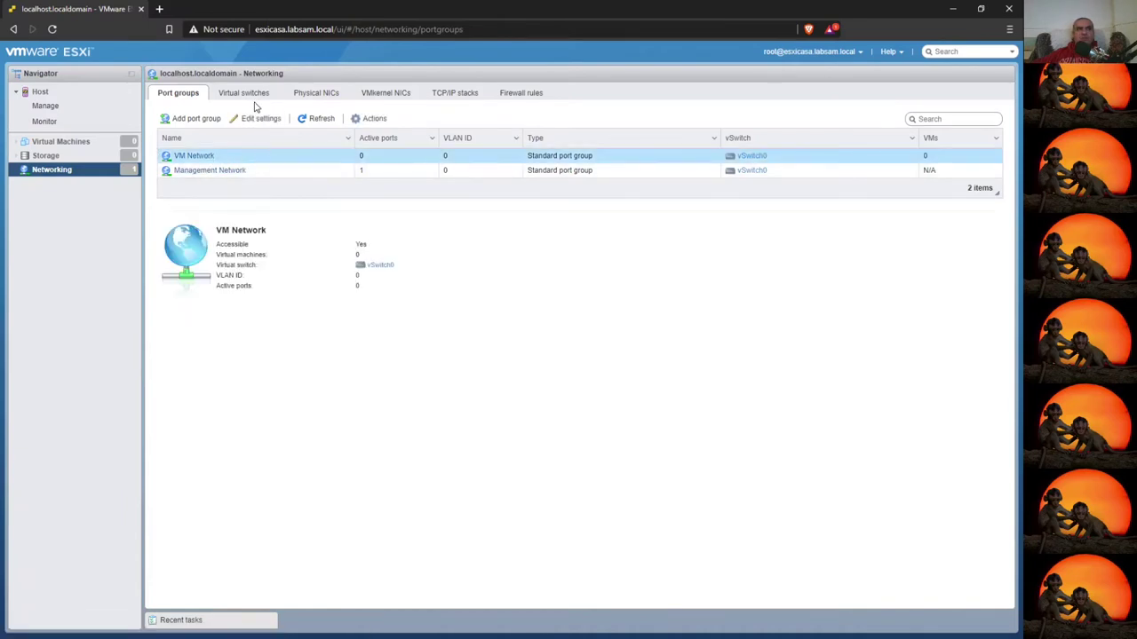
left_click(260, 119)
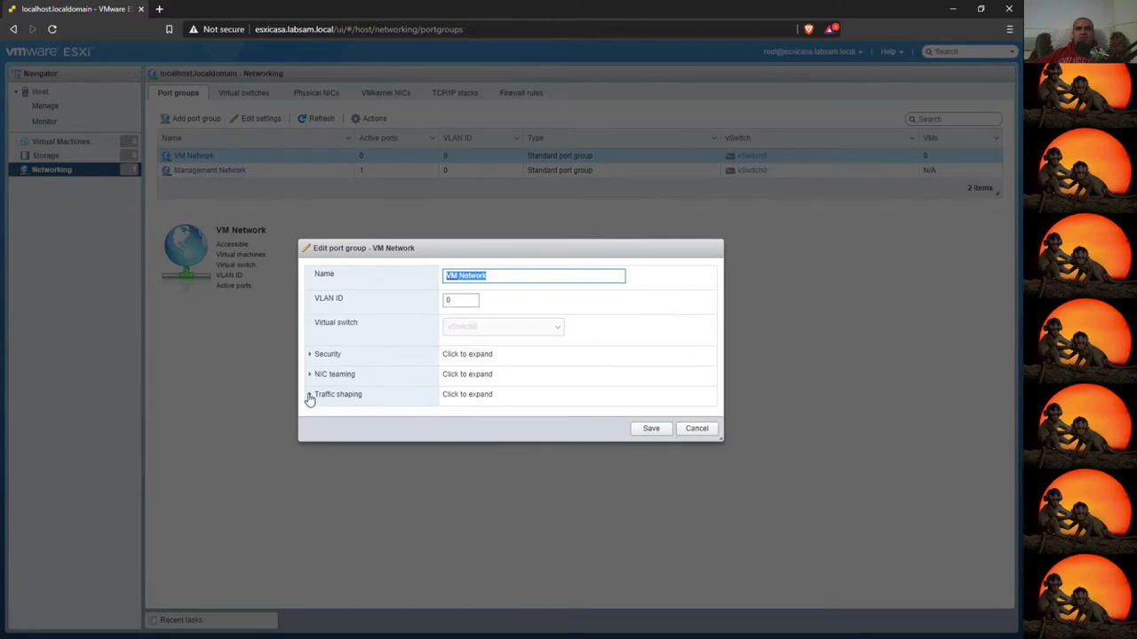
- Review VM Network's Security, NIC teaming and Traffic shaping sections, then cancel without changes
left_click(311, 355)
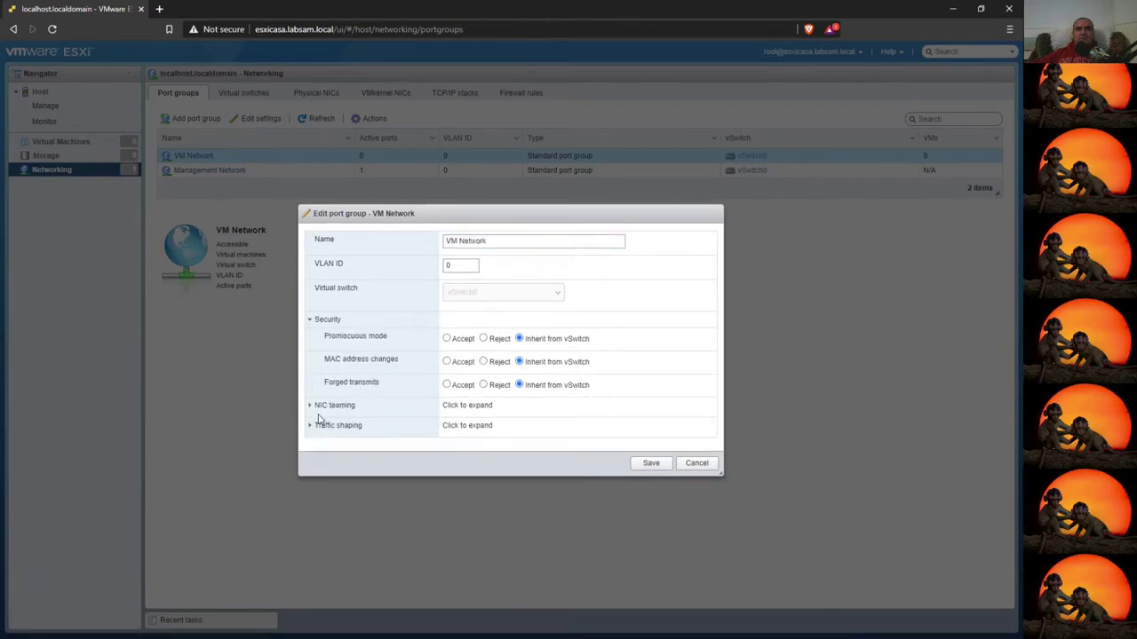
left_click(311, 402)
left_click(311, 515)
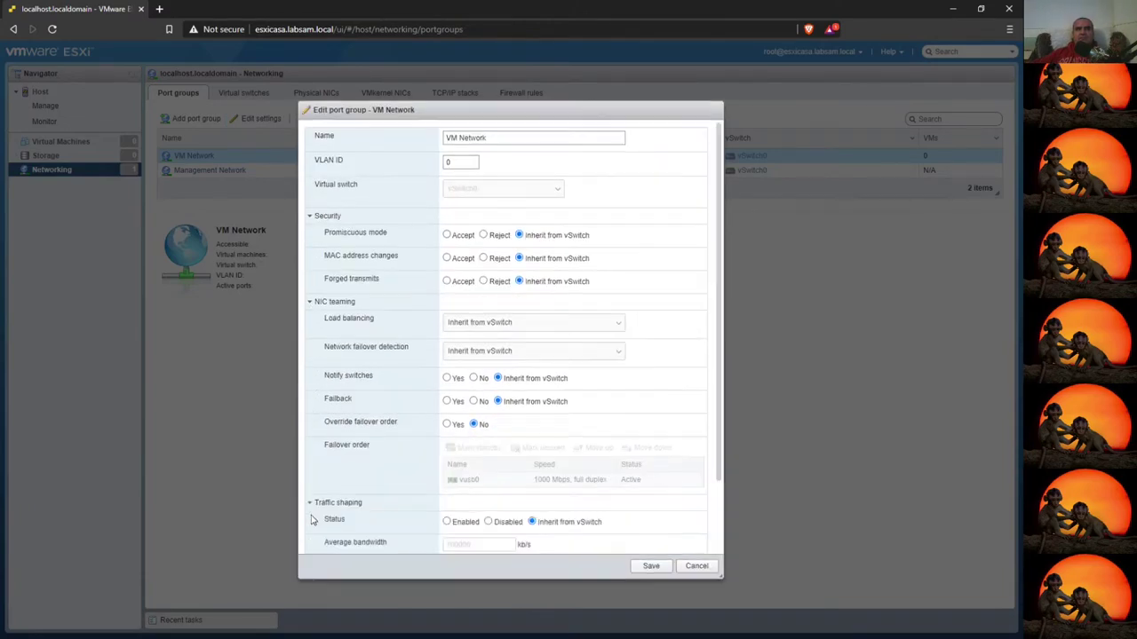
scroll(444, 495, "down", 2)
scroll(510, 515, "up", 2)
left_click(698, 568)
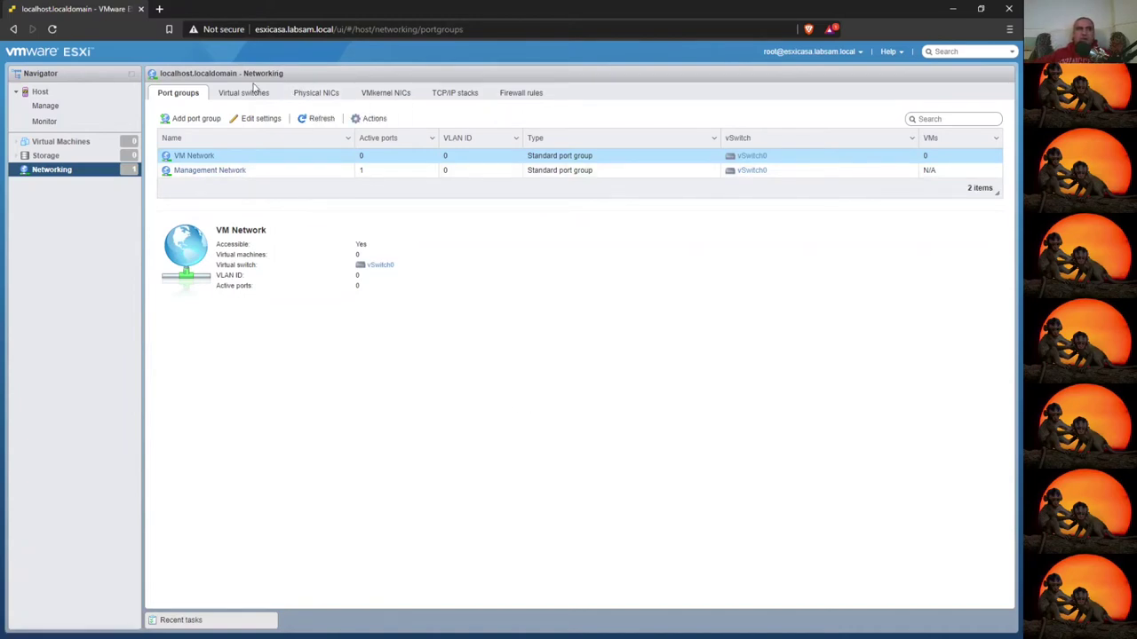
- Open the vSwitch0 details page from Host > Networking > Virtual switches
left_click(42, 94)
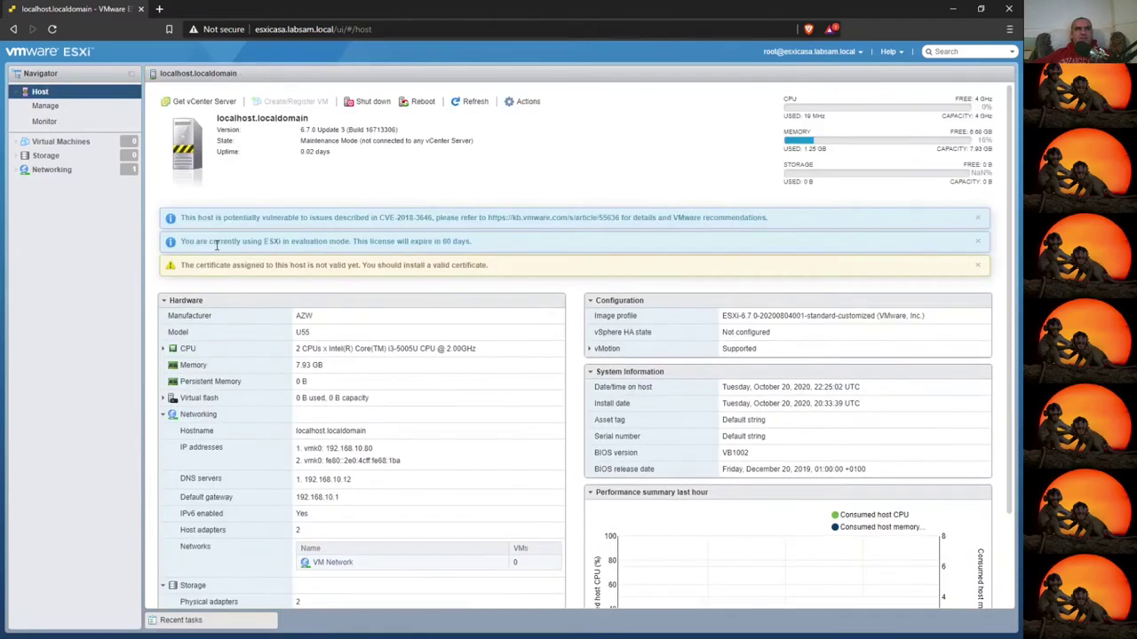
left_click(53, 170)
left_click(244, 95)
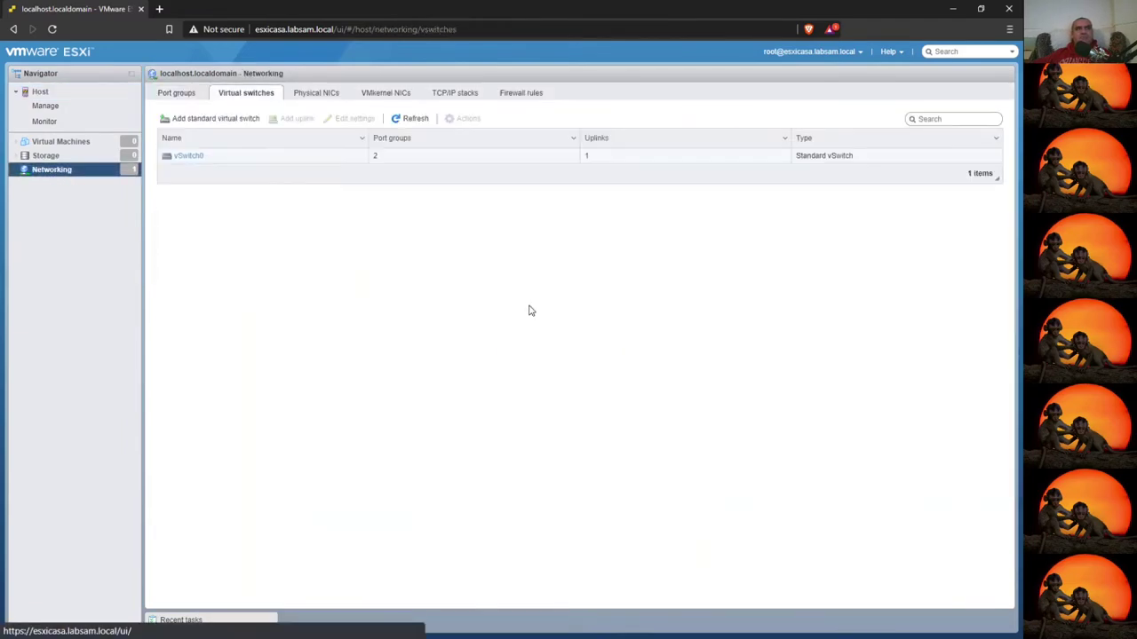
left_click(265, 160)
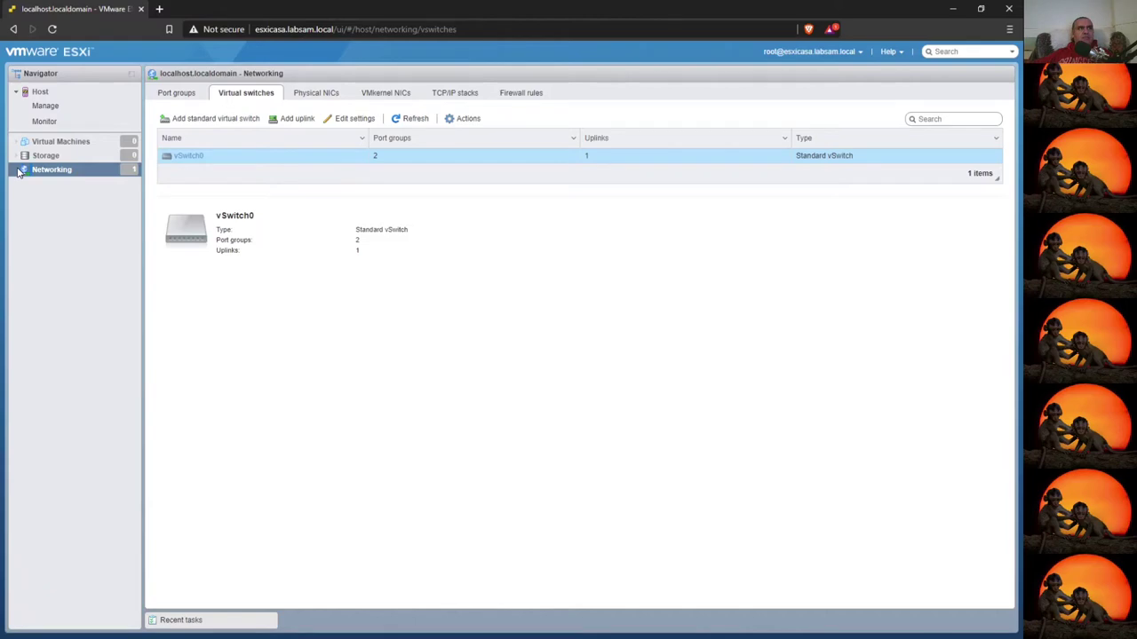
left_click(181, 156)
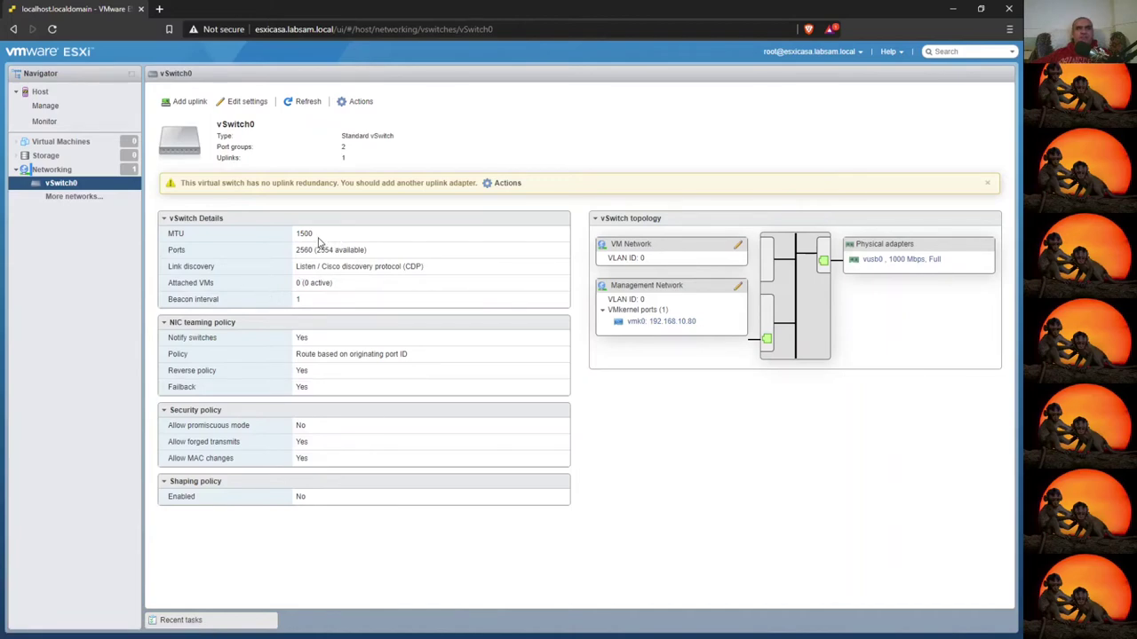
- Highlight vSwitch0's MTU 1500, 2554 ports, attached VMs and both port groups, then open vmk0
double_click(298, 235)
left_click_drag(316, 251, 334, 250)
left_click_drag(335, 289, 291, 290)
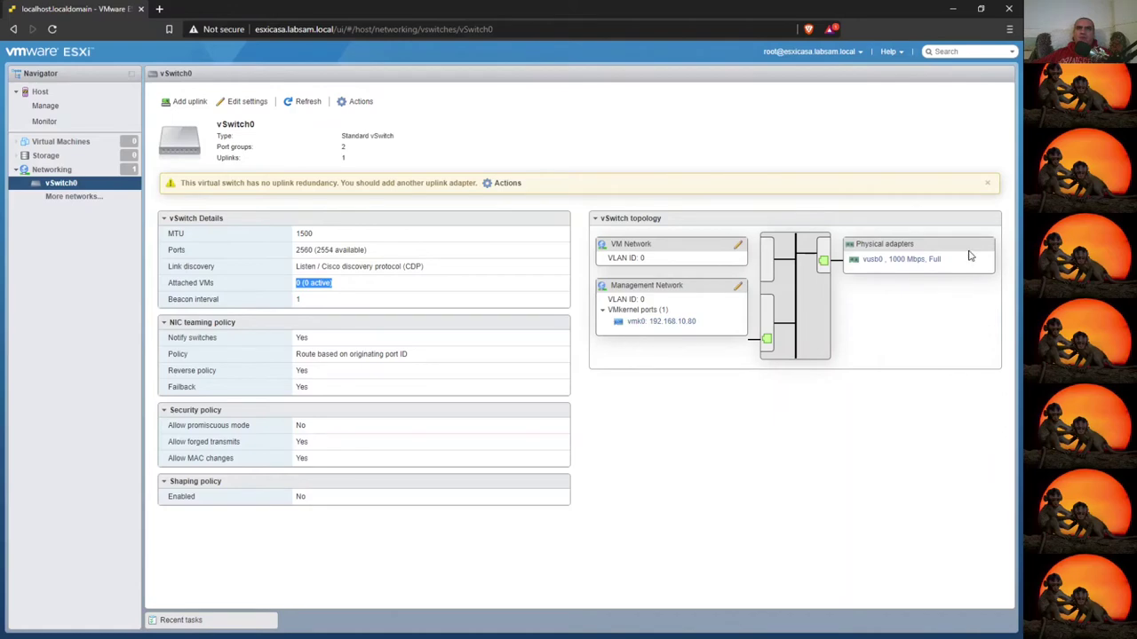
left_click_drag(606, 257, 653, 251)
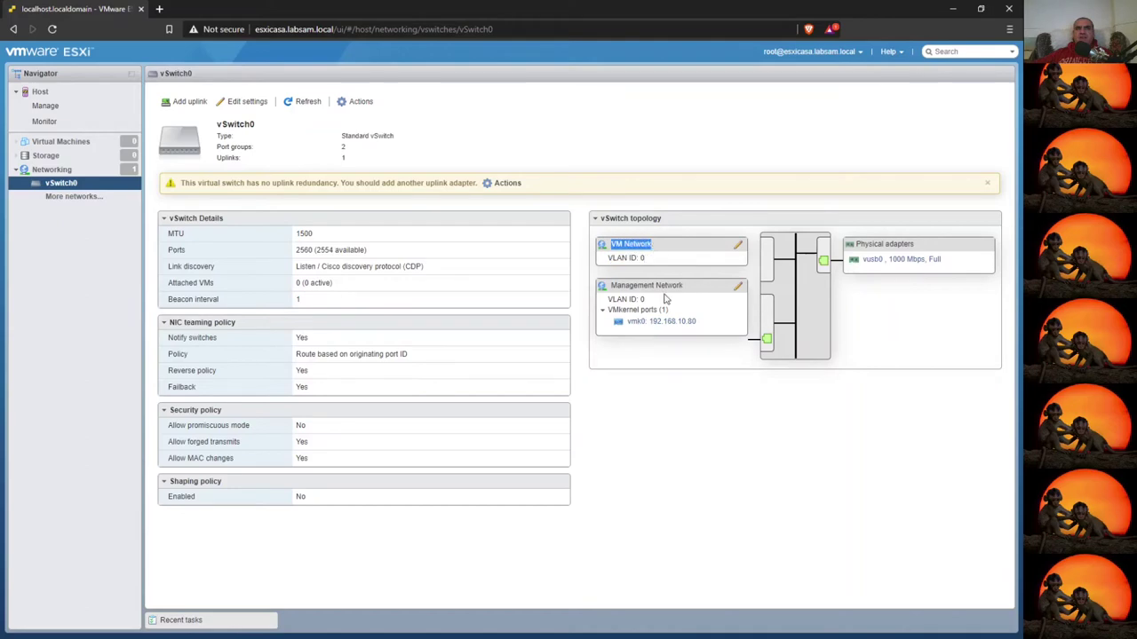
left_click_drag(613, 286, 691, 289)
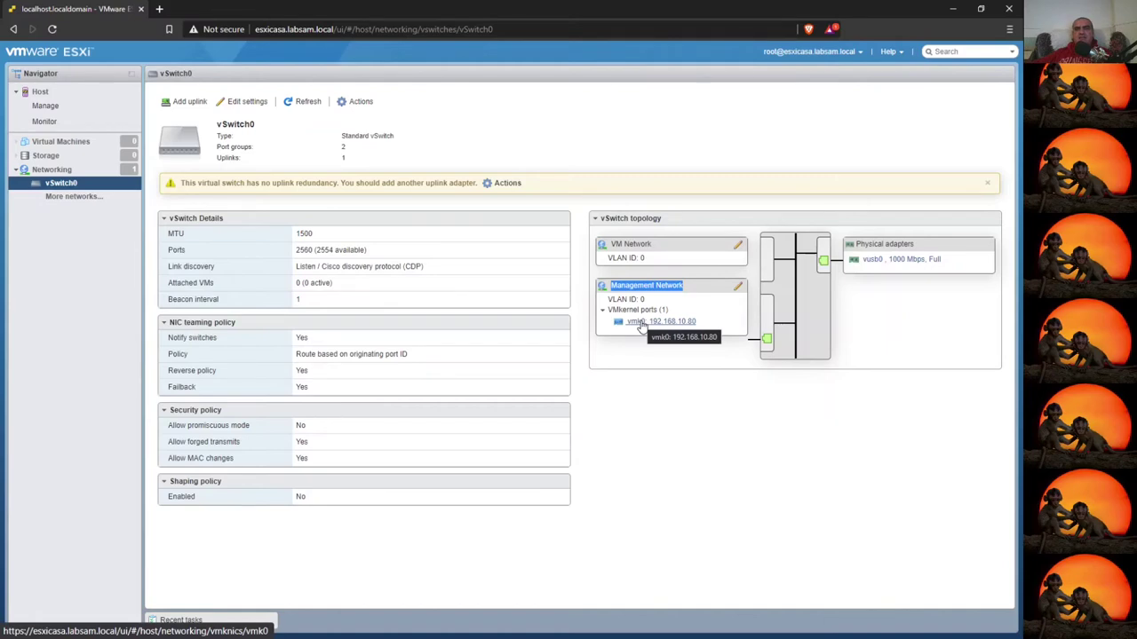
left_click(641, 324)
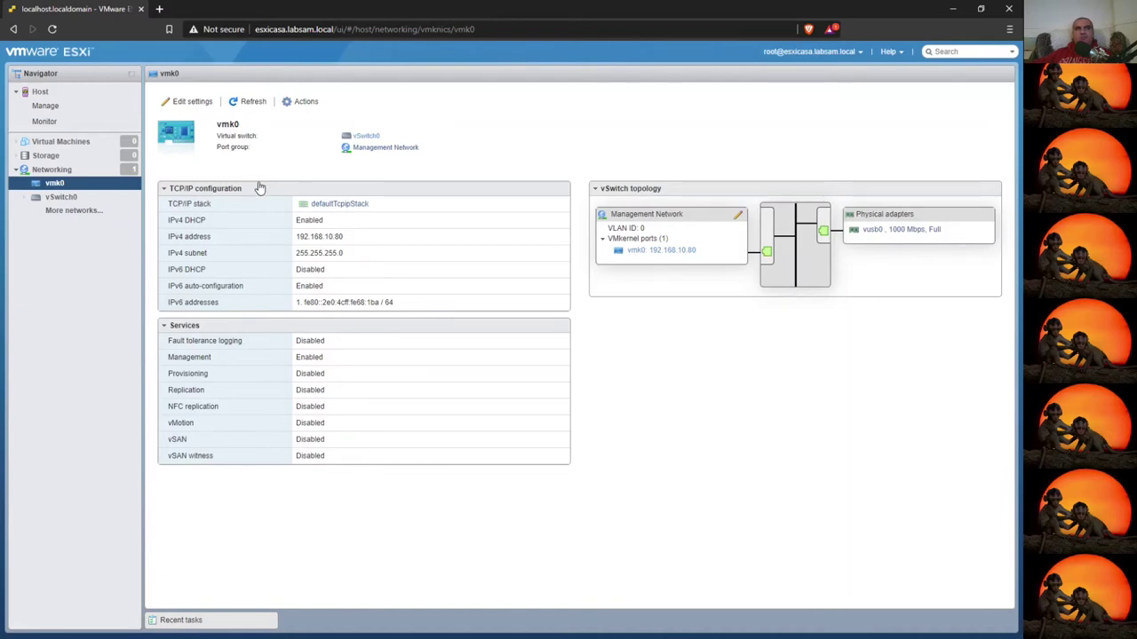
- View the defaultTcpipStack details, then return to the Networking virtual switches list
left_click(358, 206)
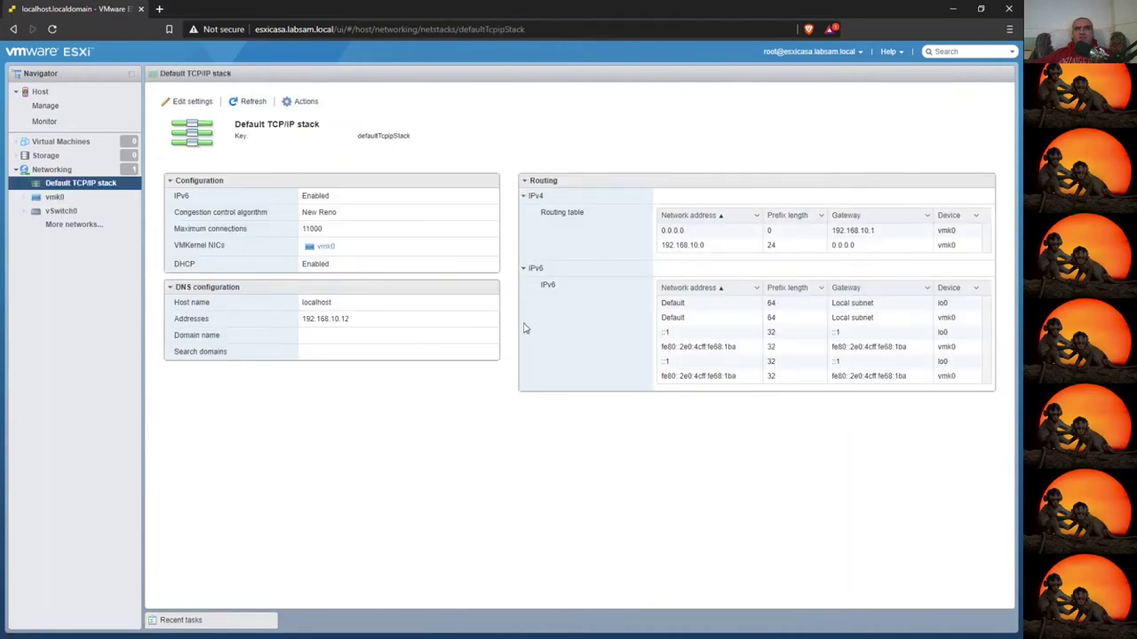
left_click(53, 170)
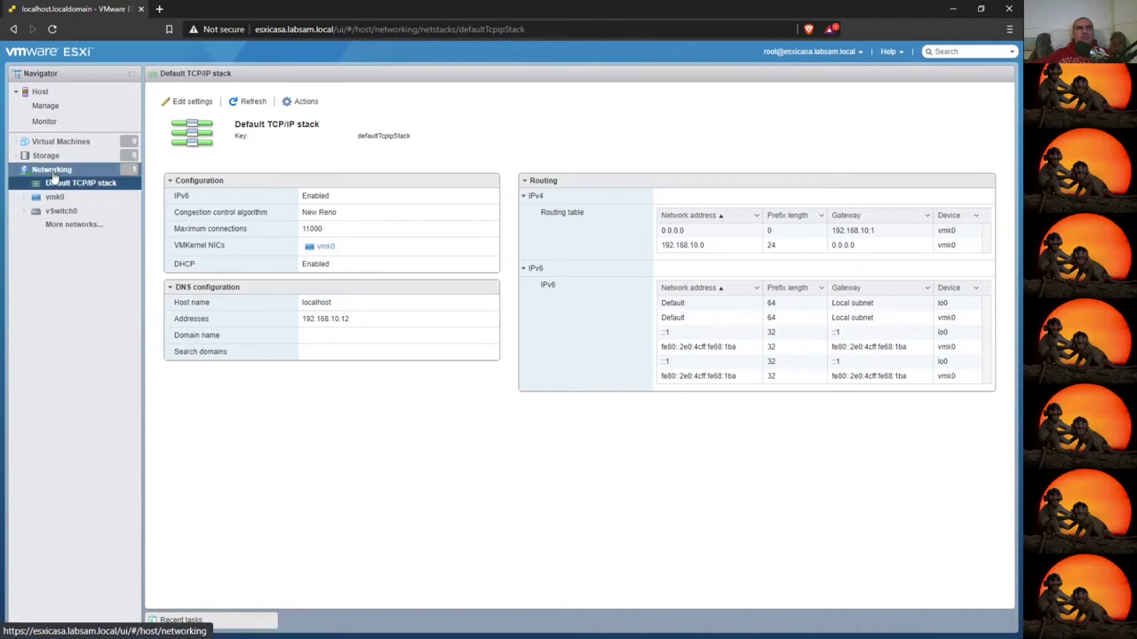
left_click(244, 93)
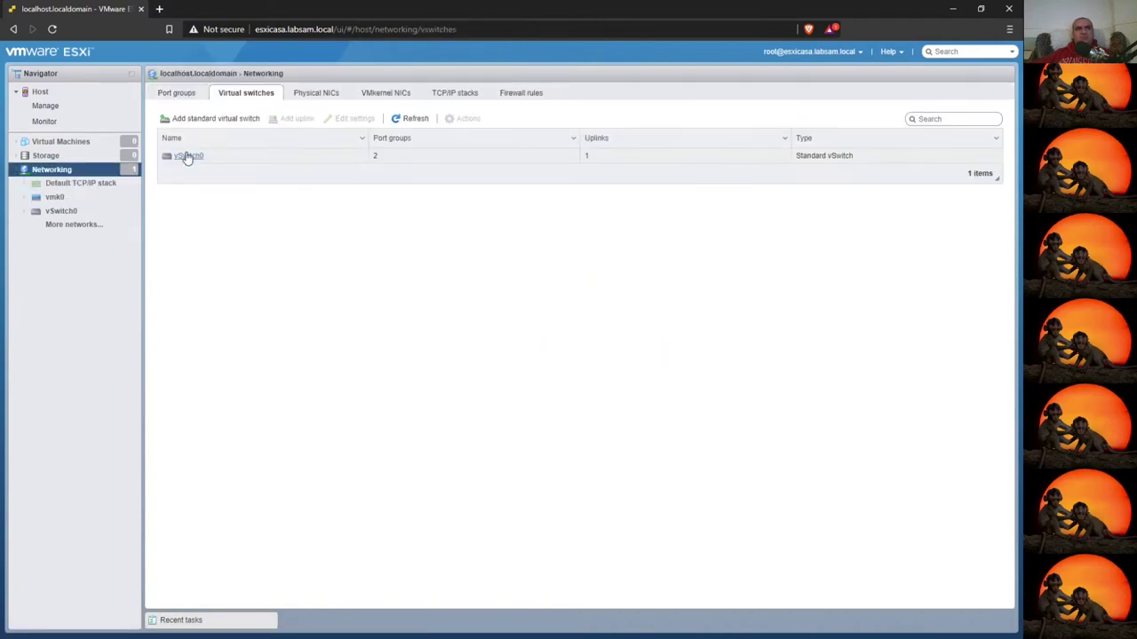
- Open the VM Network port group page, then vSwitch0's details page and its Actions list
left_click(178, 93)
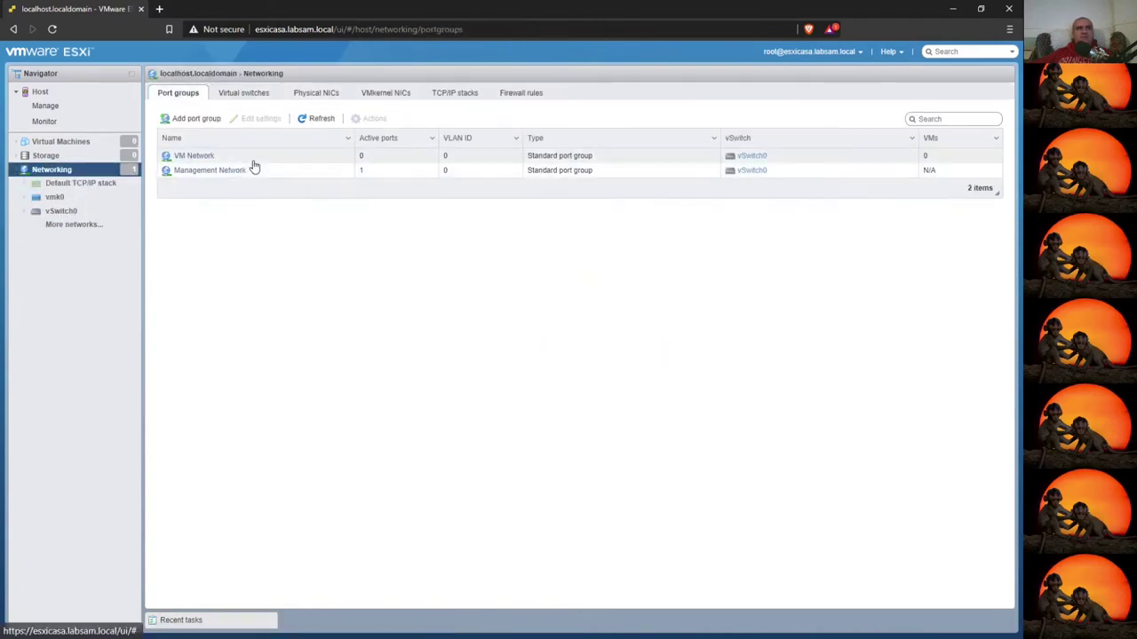
left_click(222, 159)
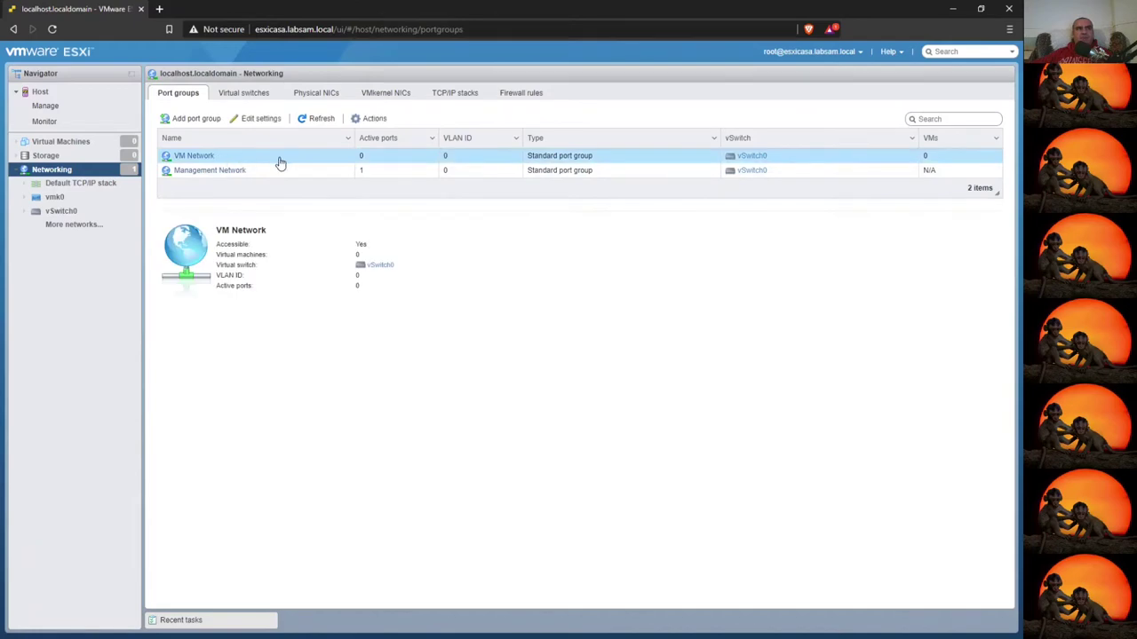
left_click(216, 158)
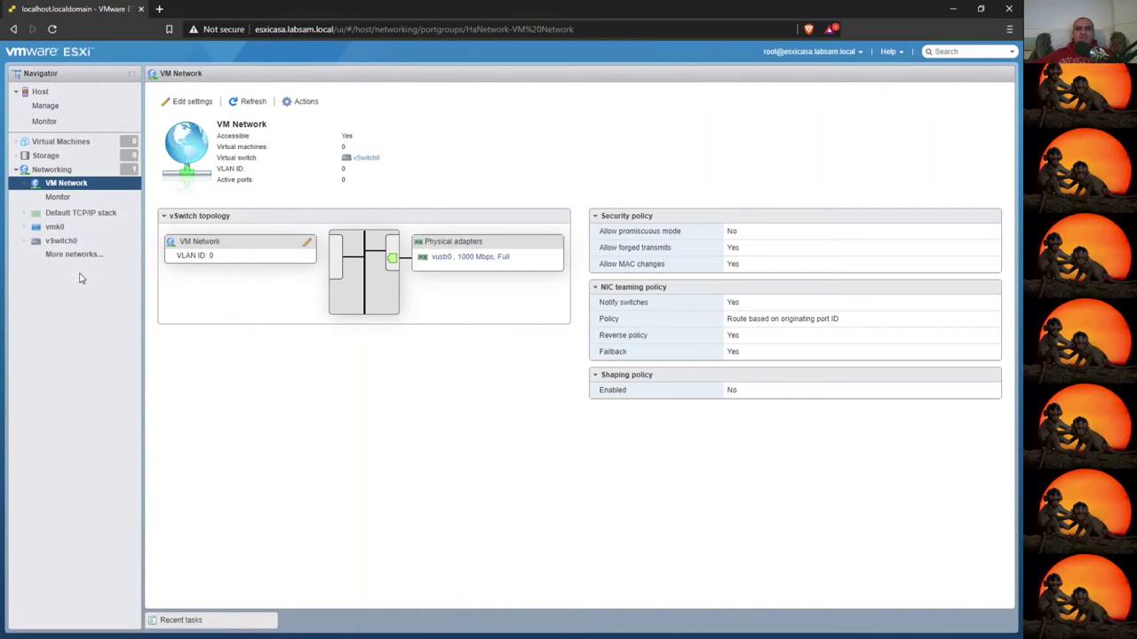
left_click(62, 241)
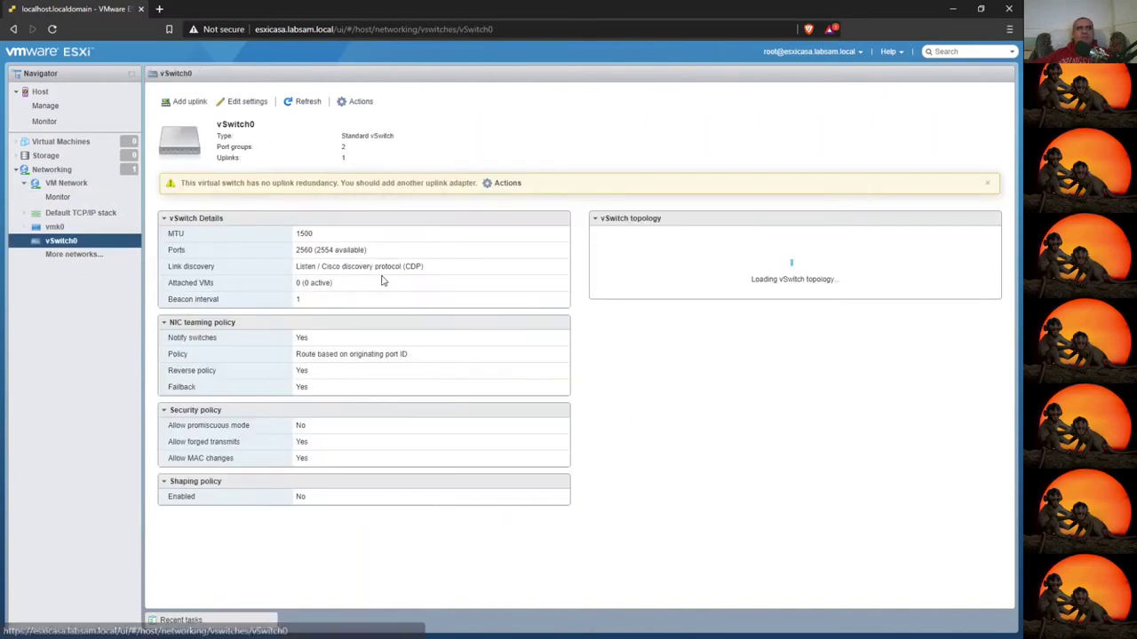
left_click(361, 102)
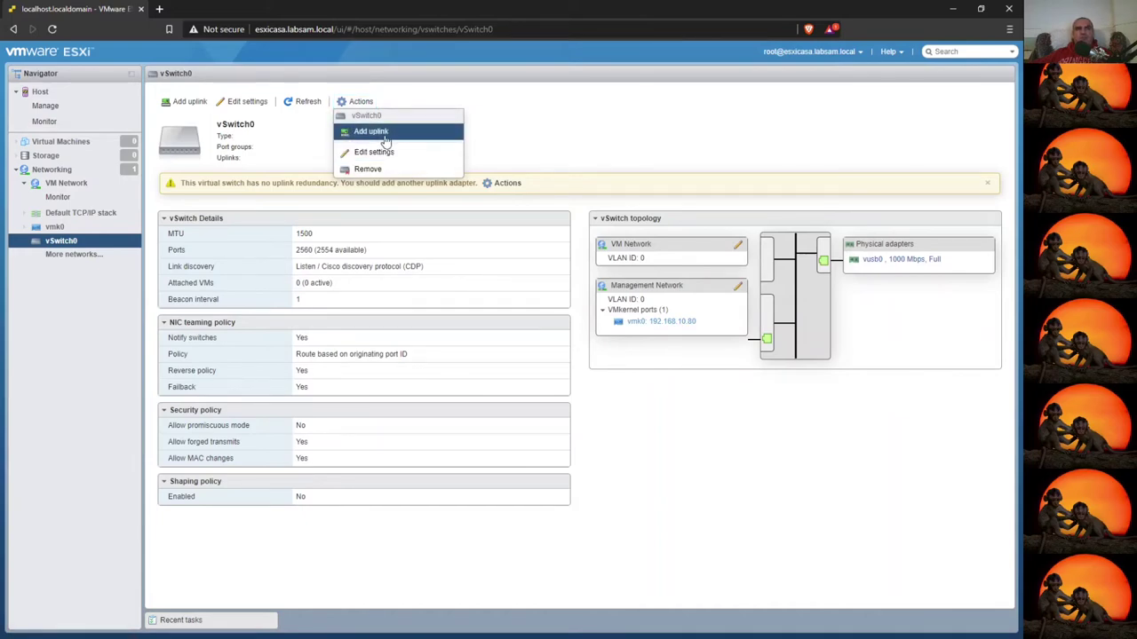
- Add a second uplink to vSwitch0, keeping vmnic0 as Uplink 2
left_click(404, 135)
left_click(484, 330)
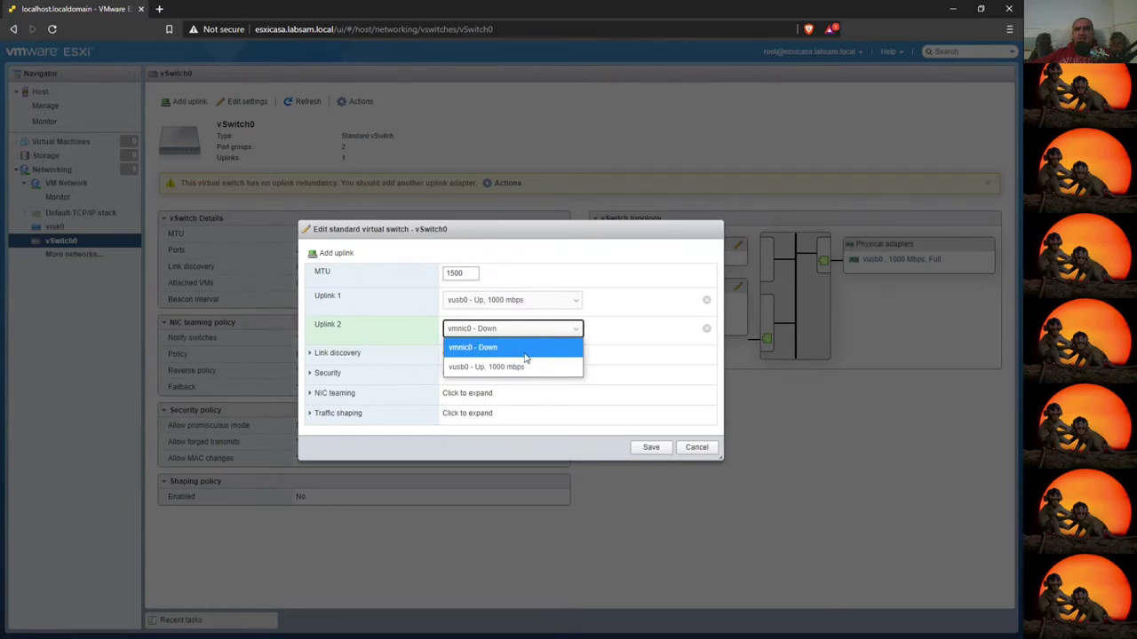
left_click(635, 329)
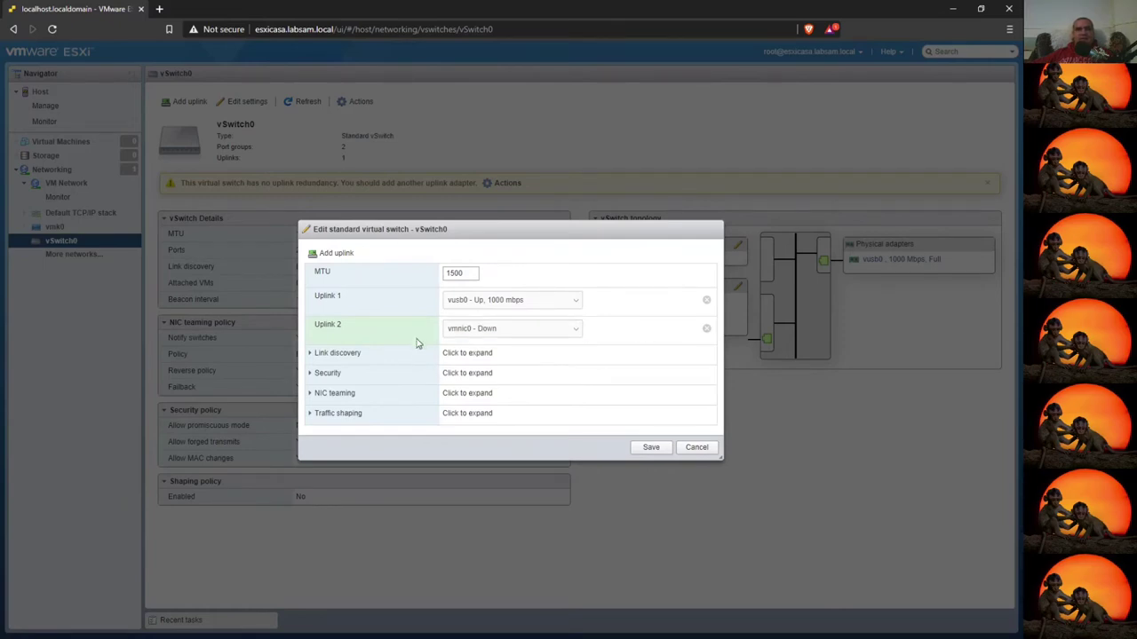
- Set link discovery mode to Both and review the discovery protocol choices
left_click(315, 358)
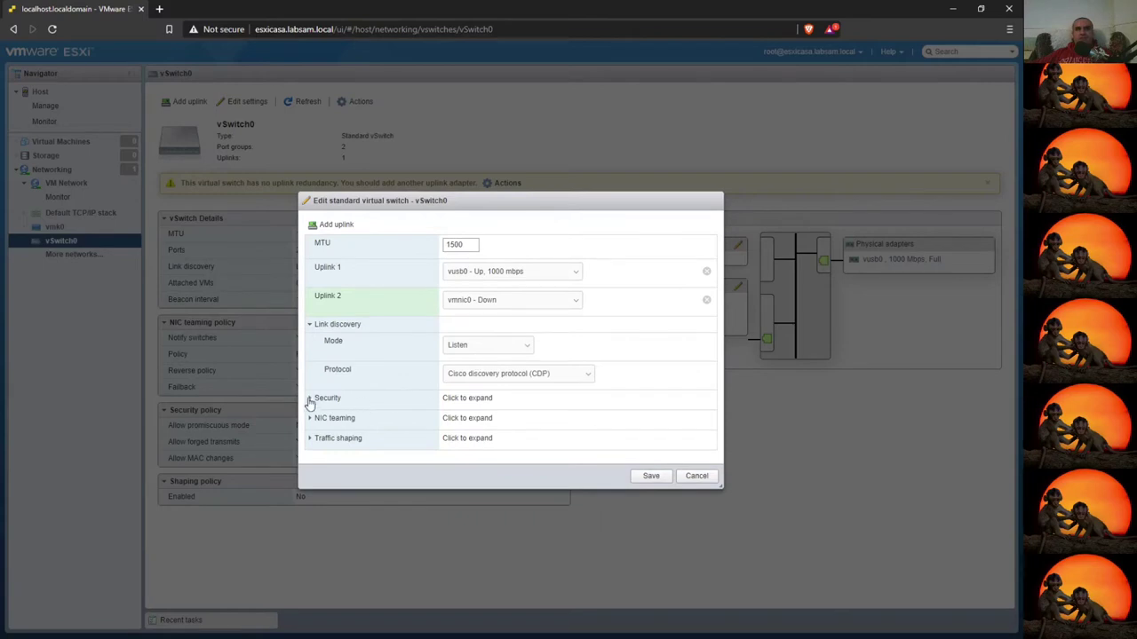
left_click(566, 372)
left_click(497, 345)
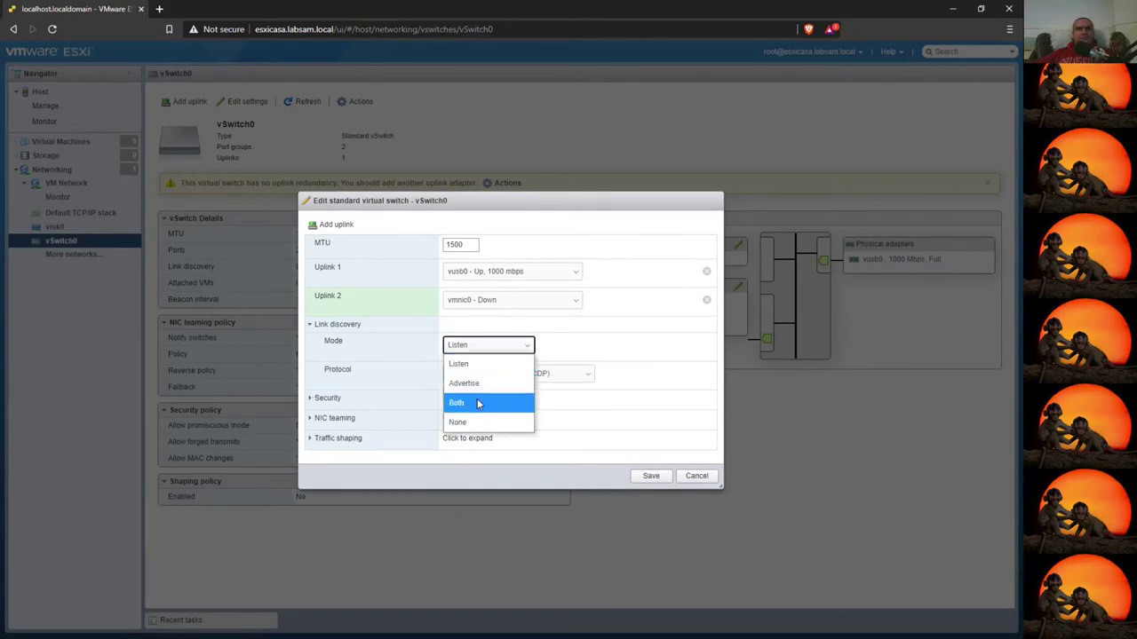
left_click(520, 401)
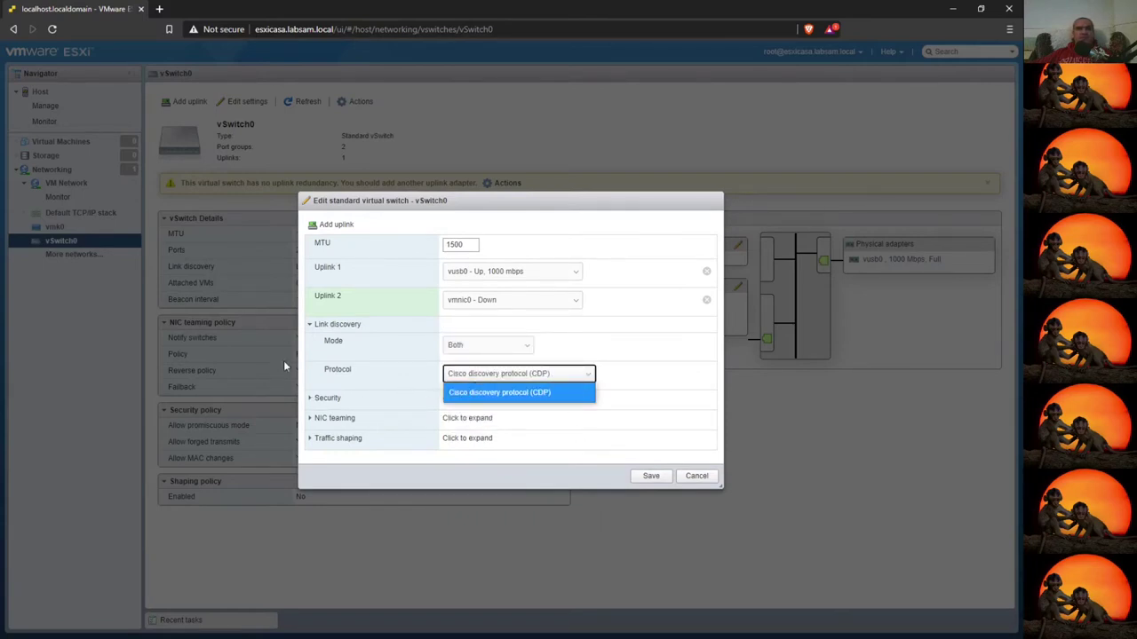
left_click(308, 325)
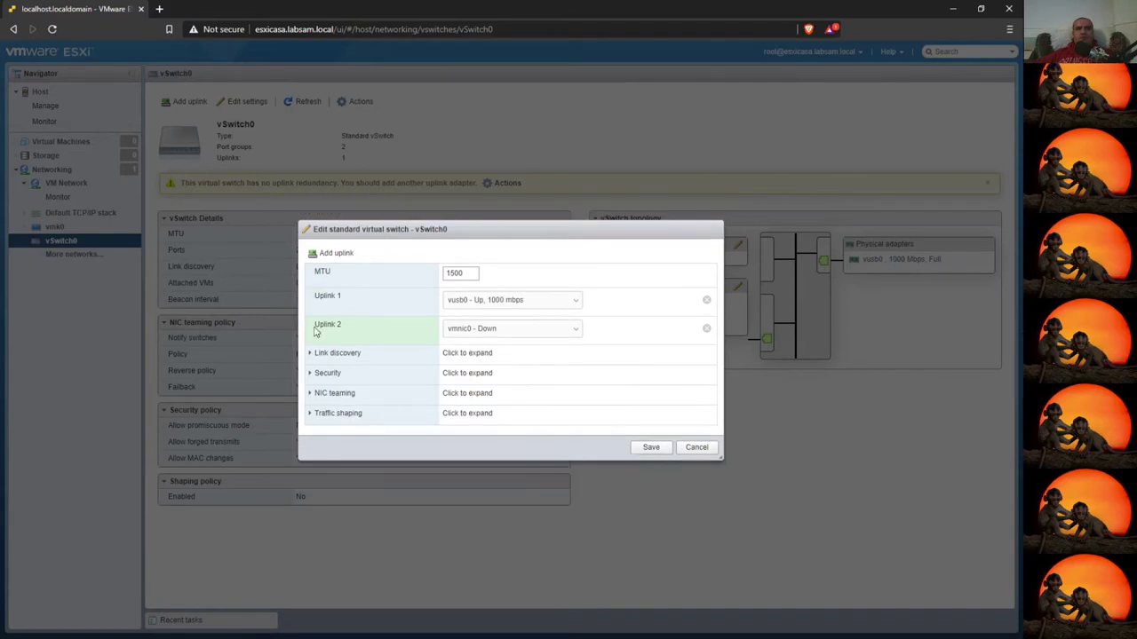
- Check the NIC teaming load balancing policy, leave it unchanged, and cancel the dialog
left_click(310, 374)
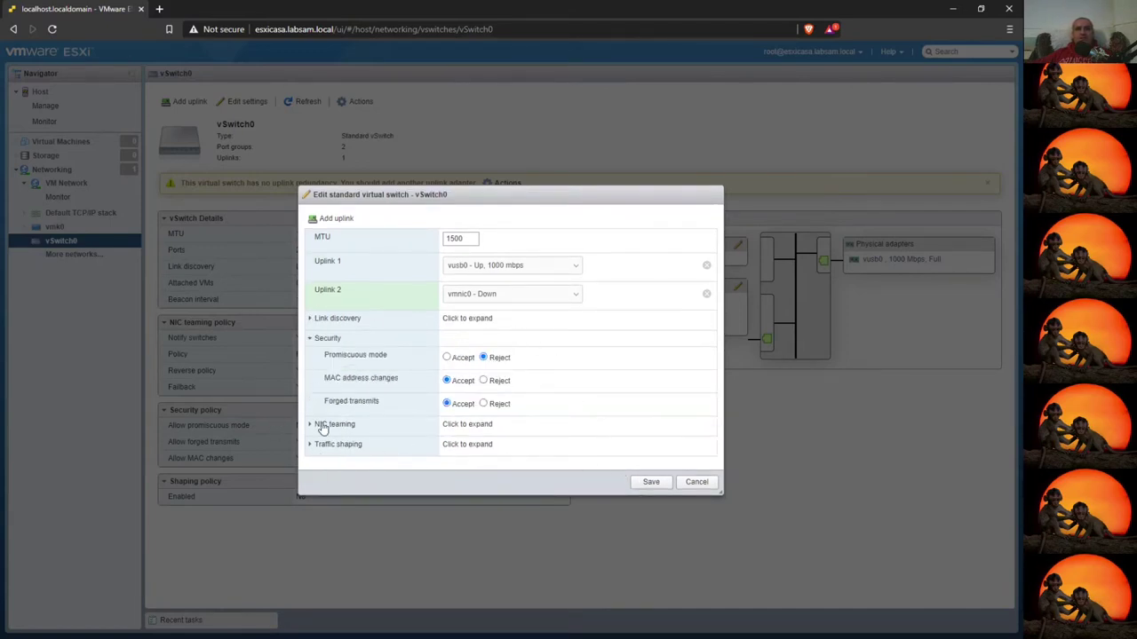
left_click(335, 425)
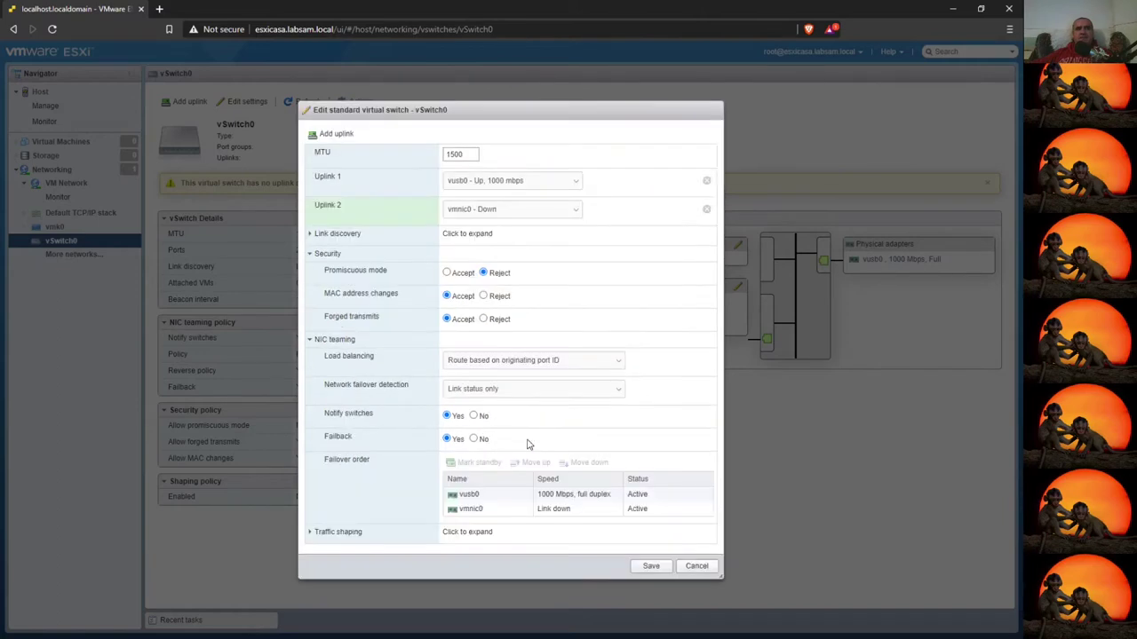
left_click(549, 361)
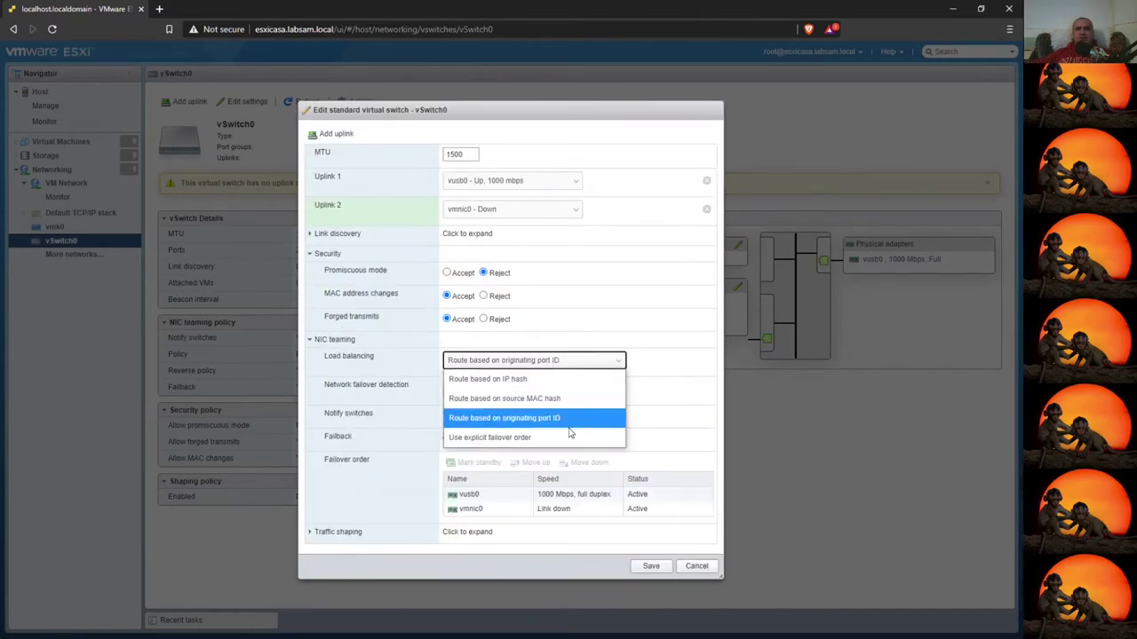
left_click(716, 346)
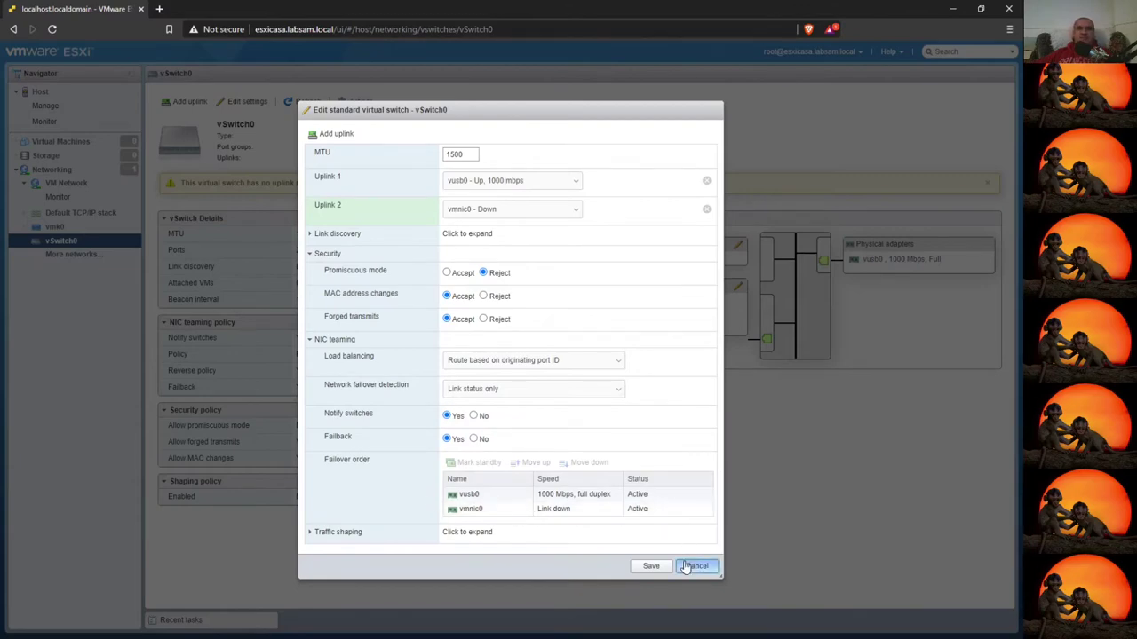
left_click(692, 565)
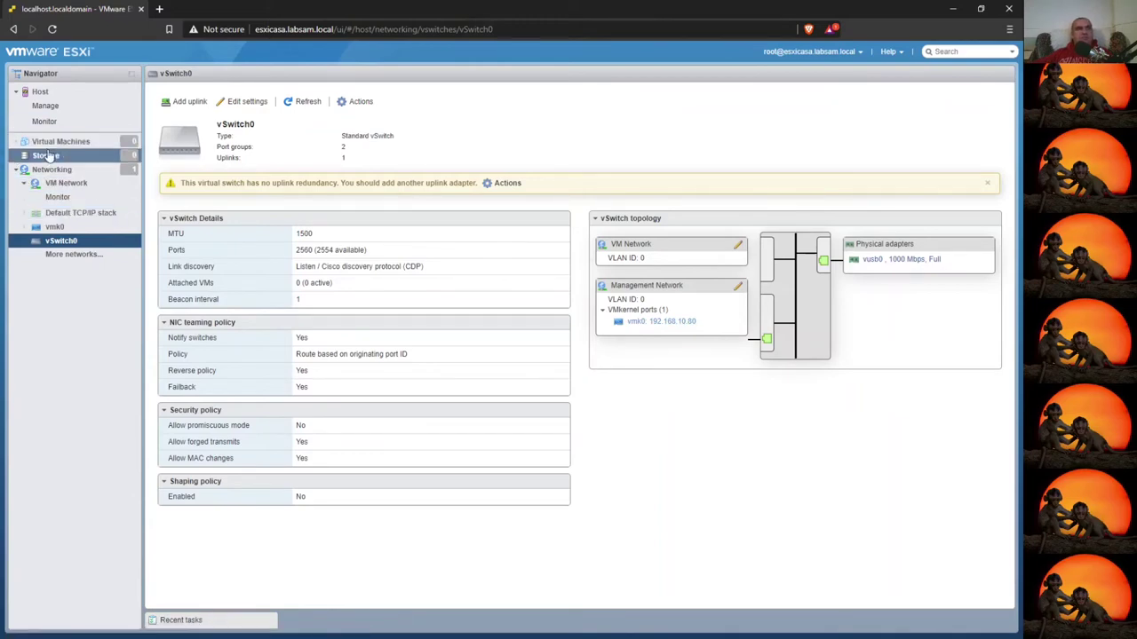
- Visit Storage, then Virtual Machines, then return to Storage's empty datastores list
left_click(53, 156)
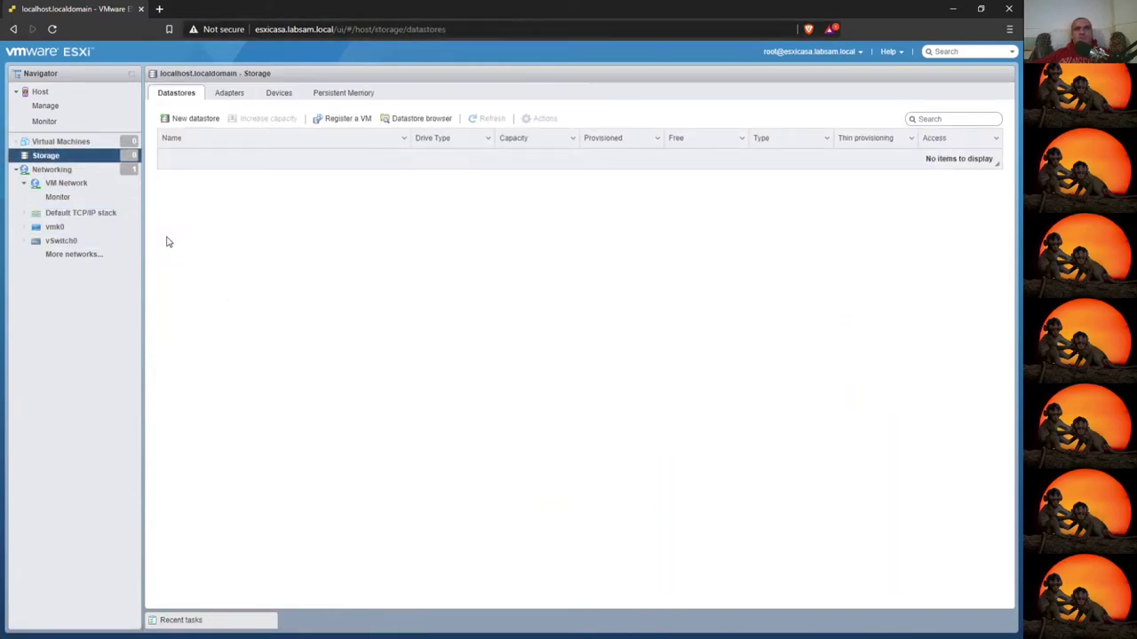
left_click(59, 142)
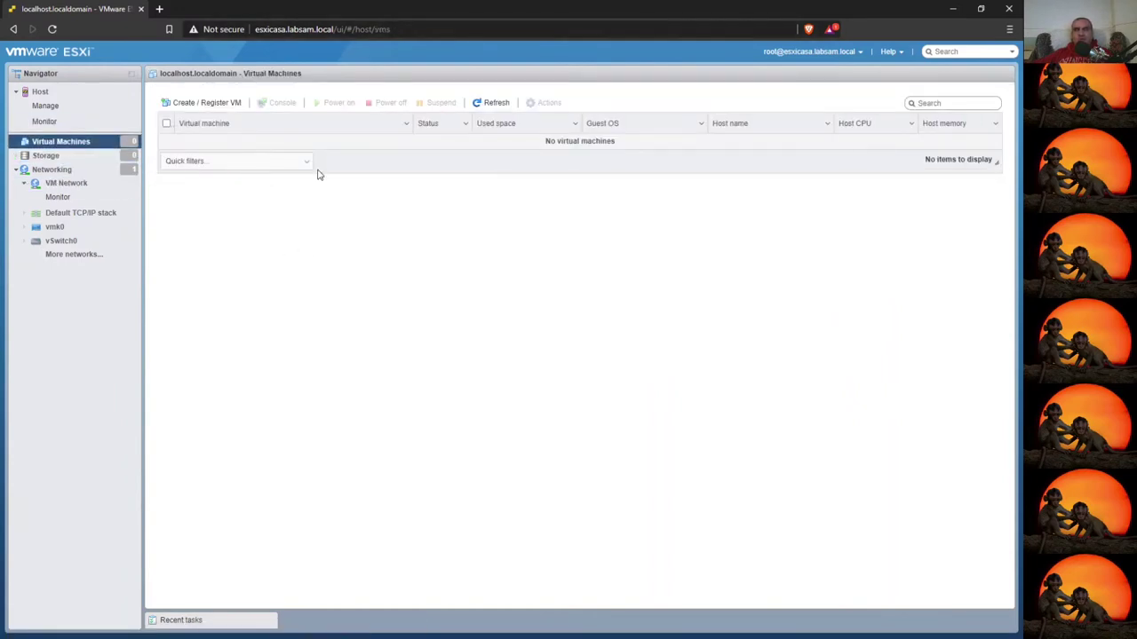
left_click(45, 155)
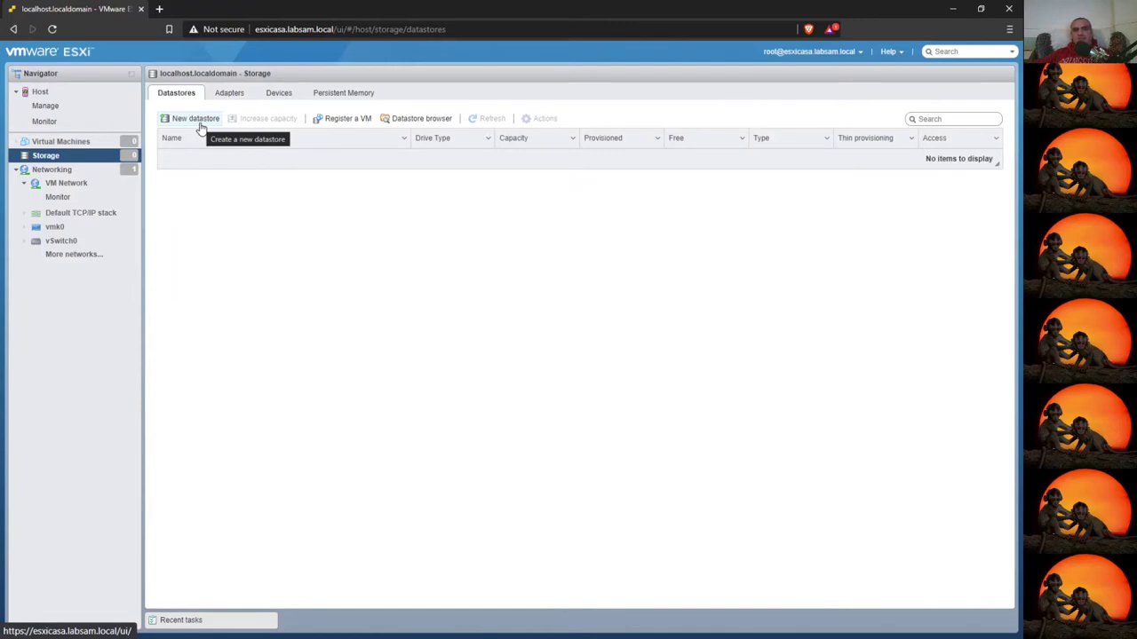
left_click(201, 127)
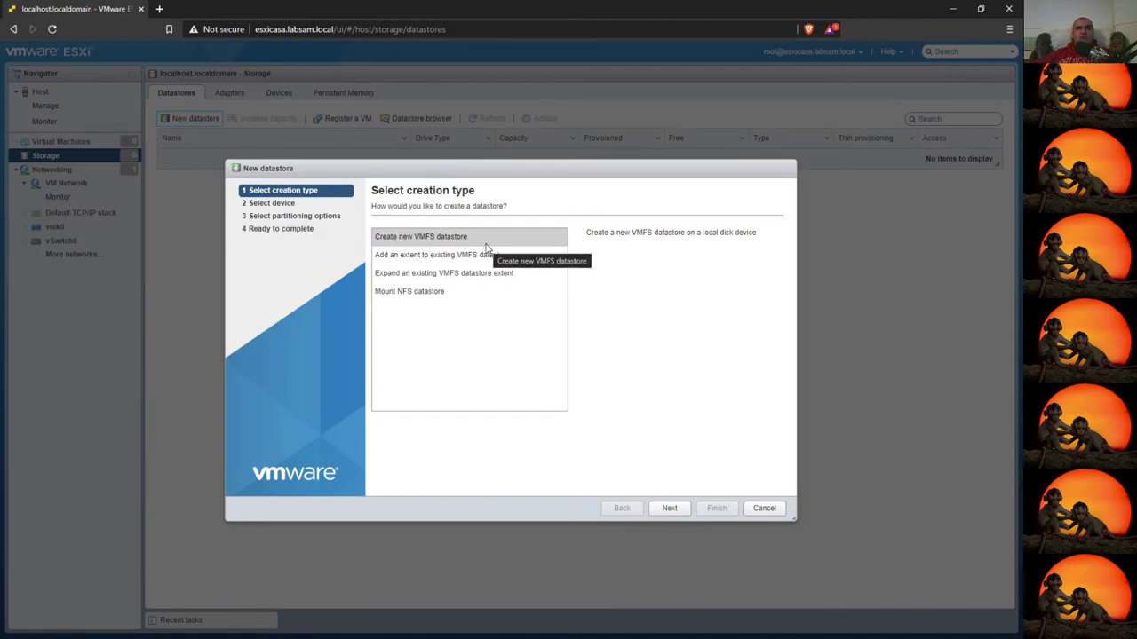
left_click(669, 509)
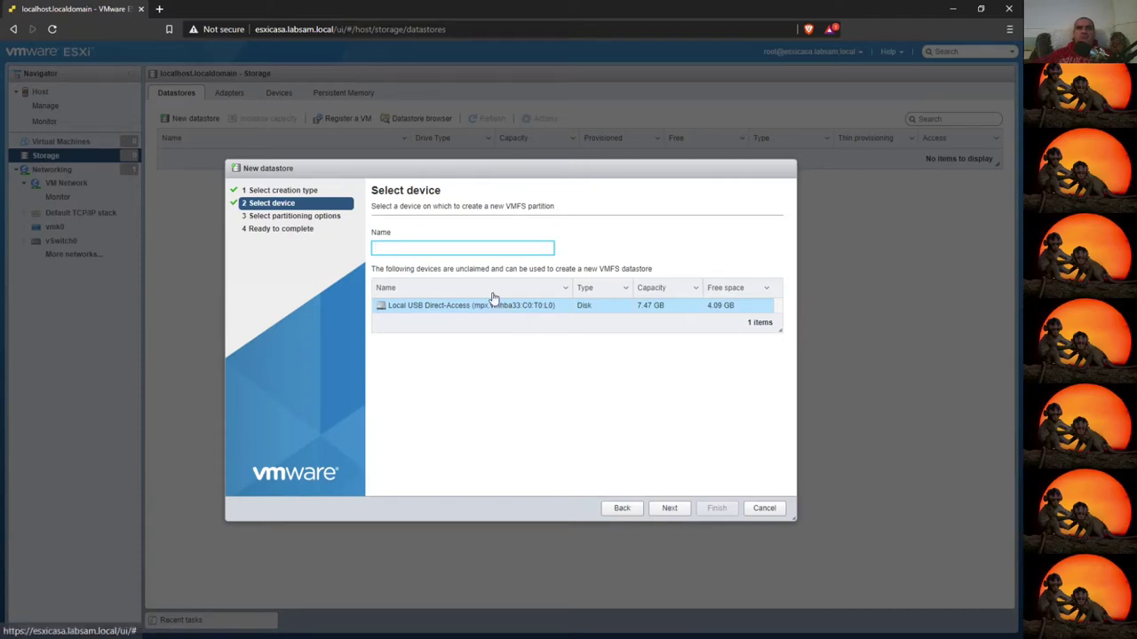
left_click(774, 512)
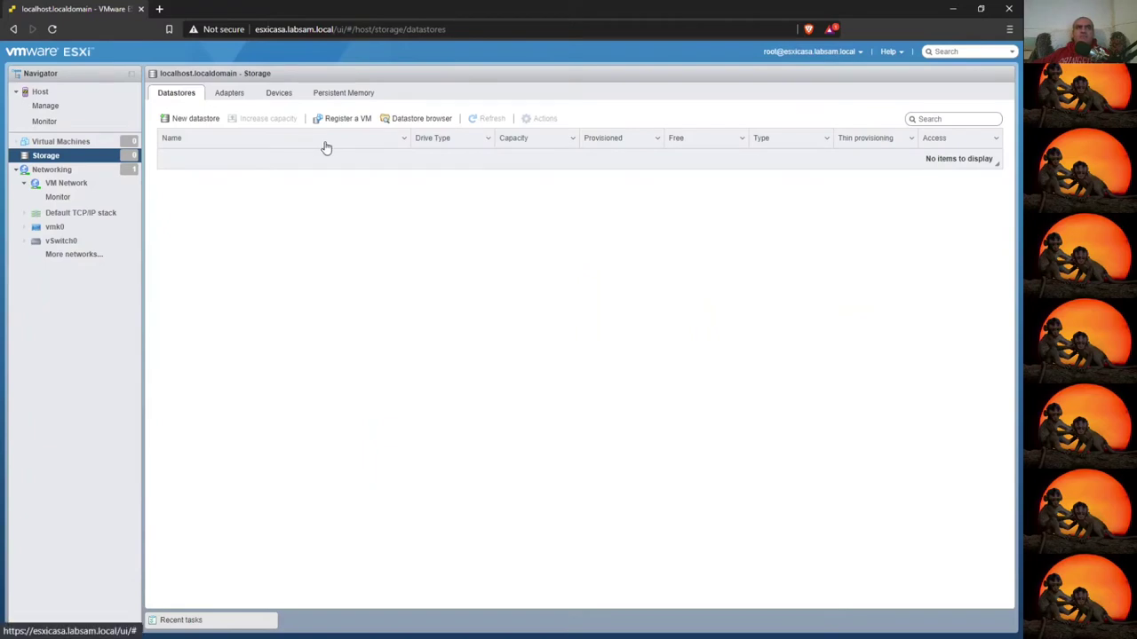
- Inspect the details of the vmhba0 and vmhba33 storage adapters
left_click(232, 93)
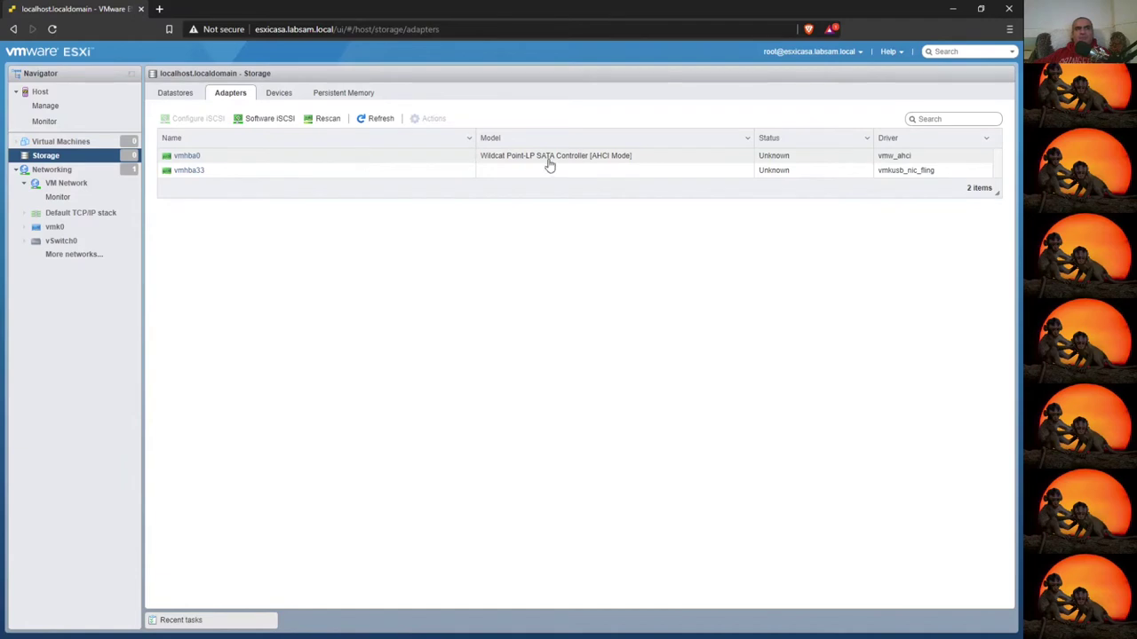
left_click(195, 155)
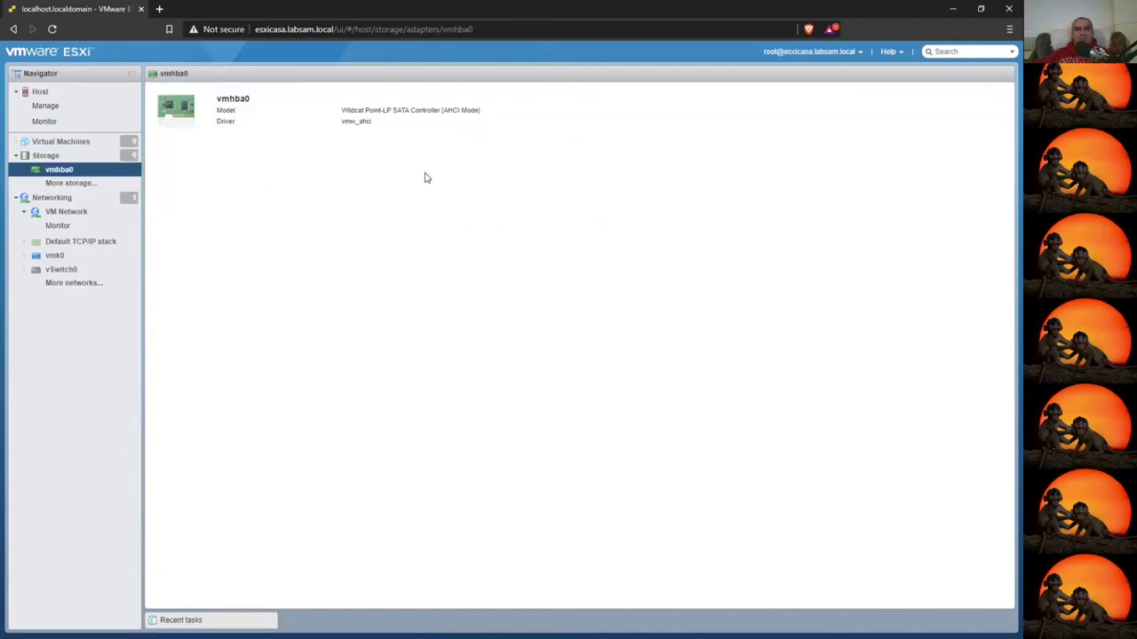
key("alt+Left")
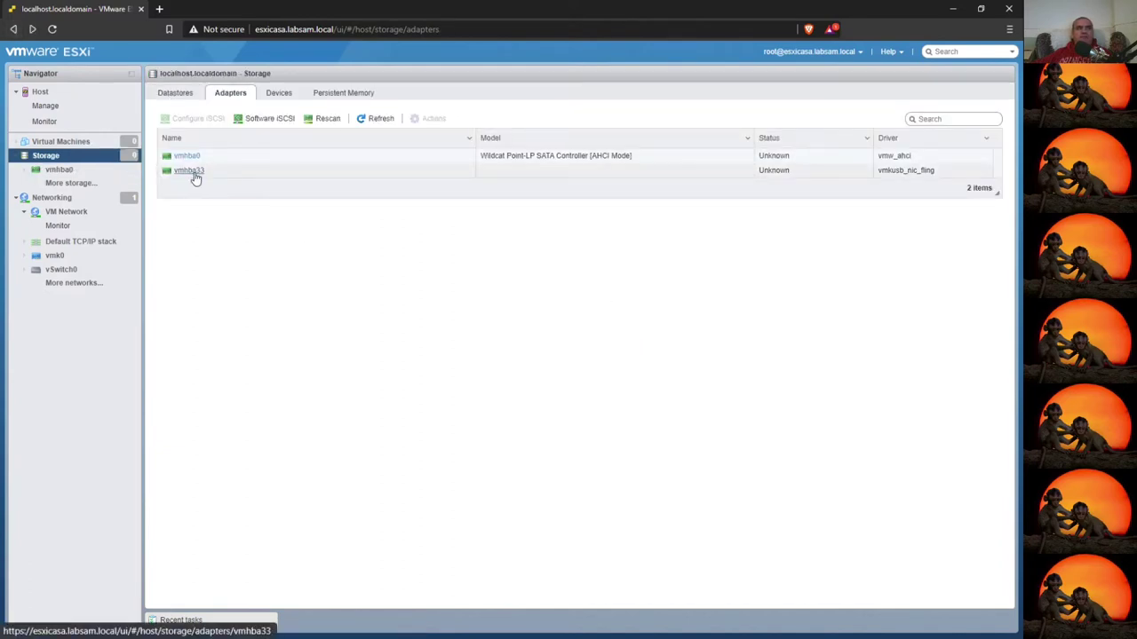
left_click(195, 173)
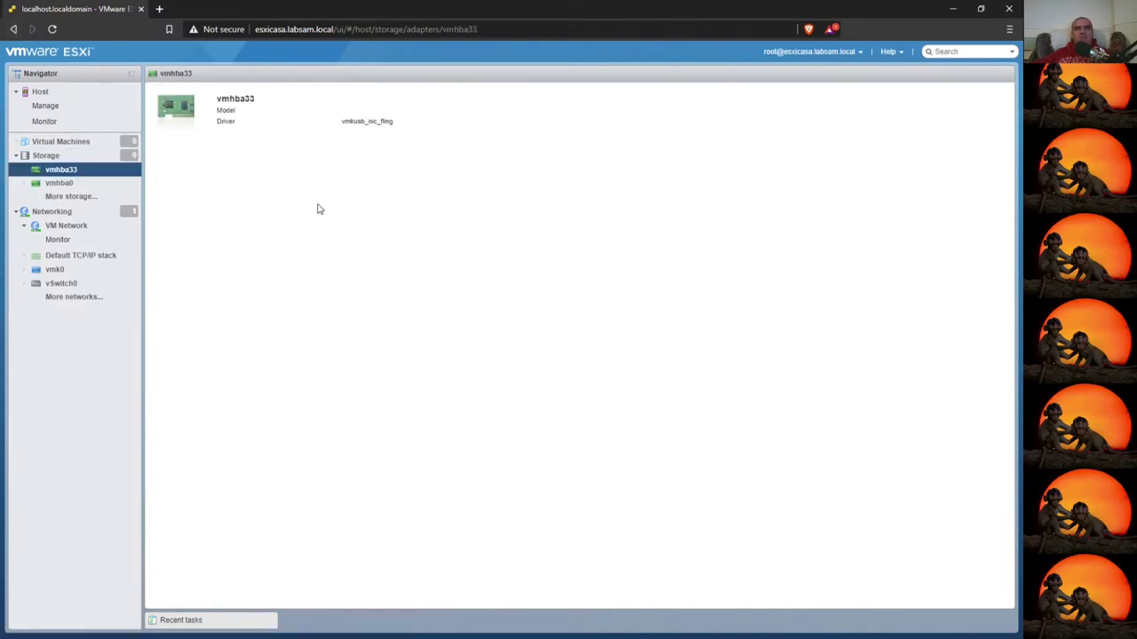
left_click_drag(352, 120, 405, 125)
left_click(13, 29)
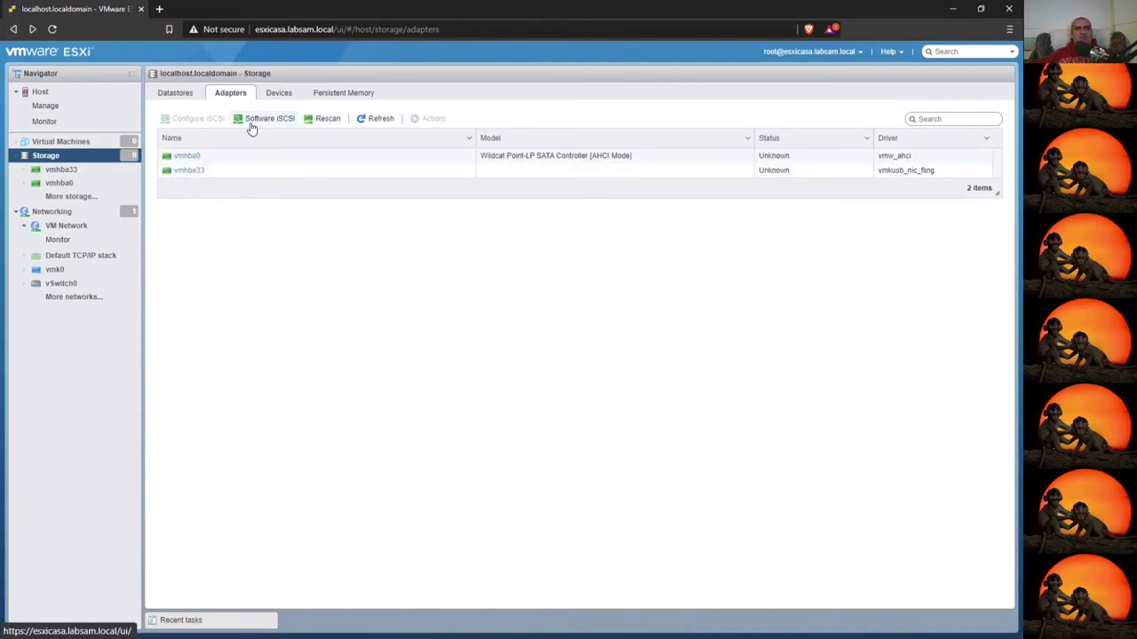
- Cancel the Software iSCSI configuration unchanged and show the storage devices list
left_click(252, 124)
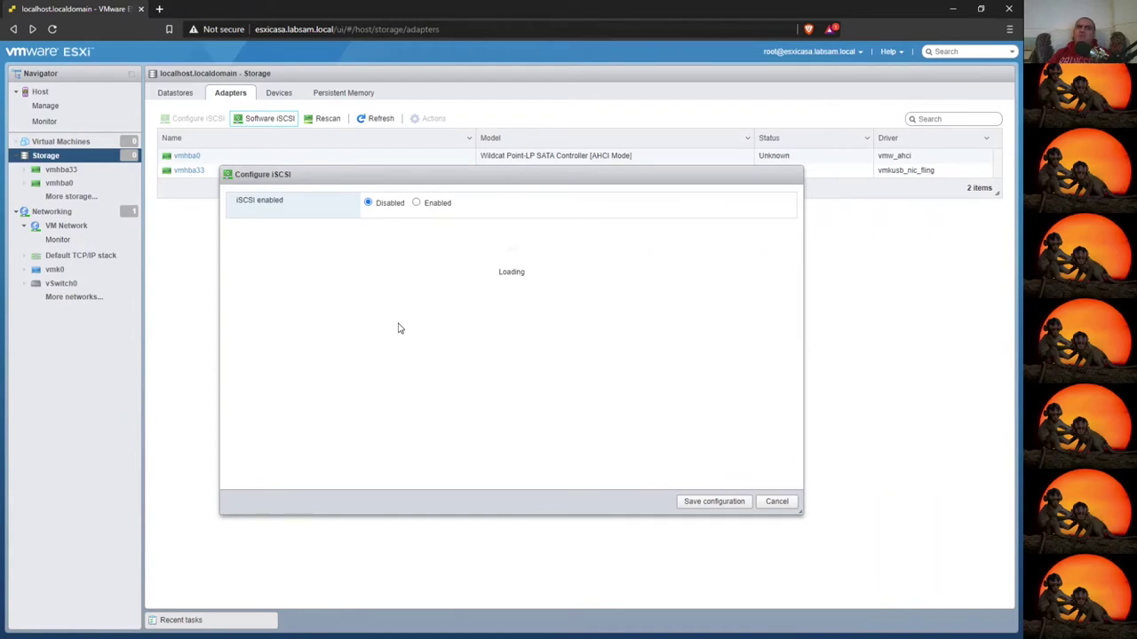
left_click(774, 502)
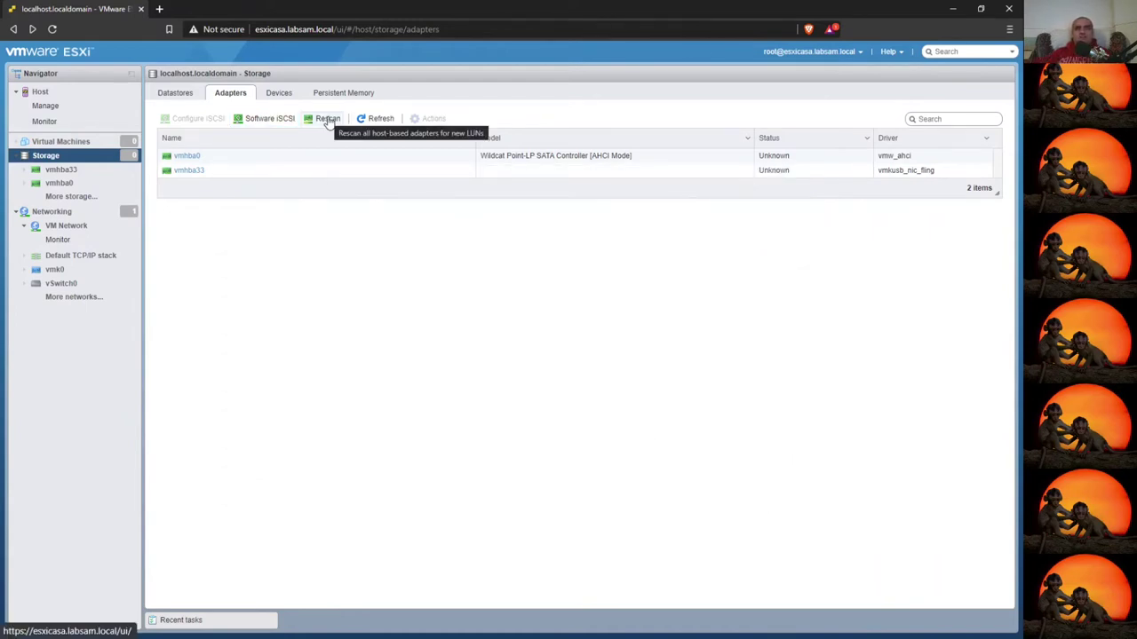
left_click(271, 96)
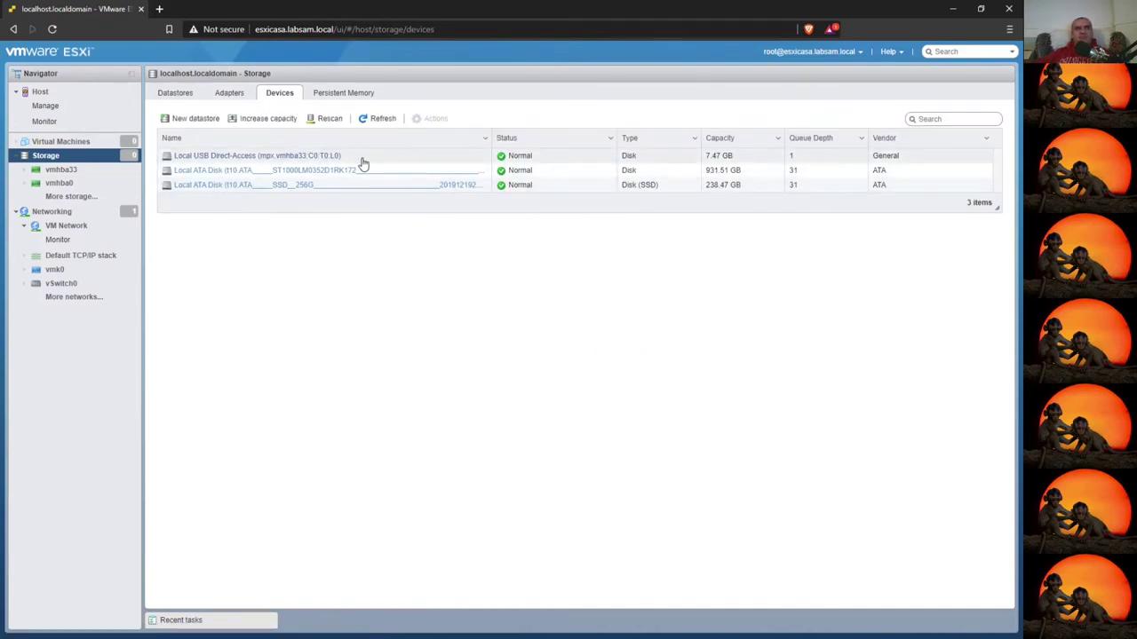
- Check the USB disk's partitions, then open the 238.47 GB SSD's details and Actions menu
left_click(329, 158)
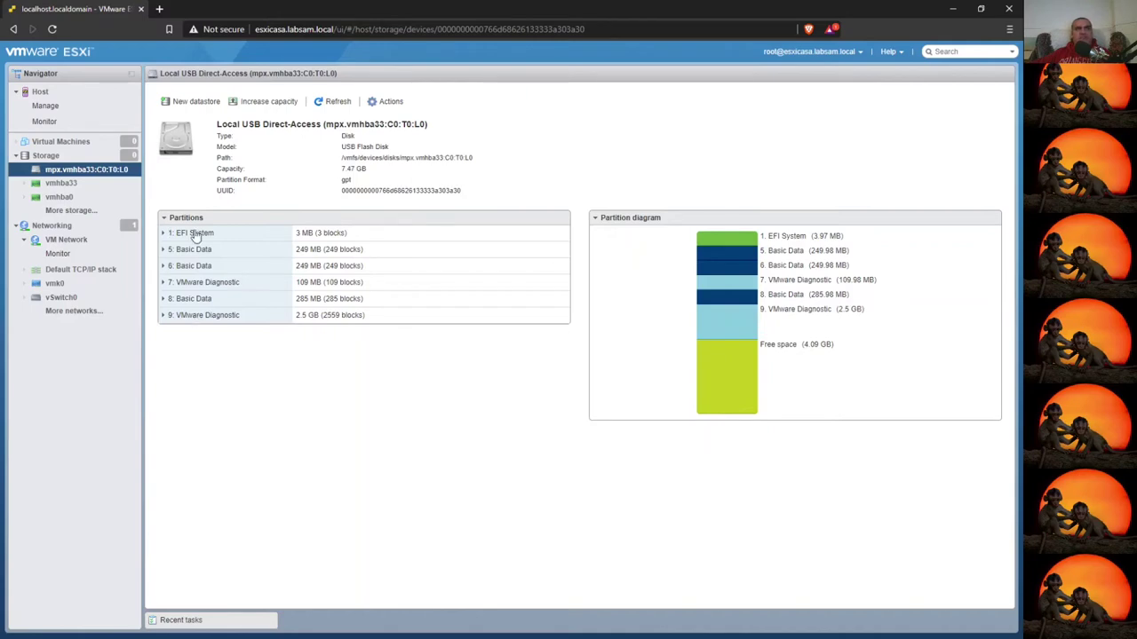
left_click(51, 157)
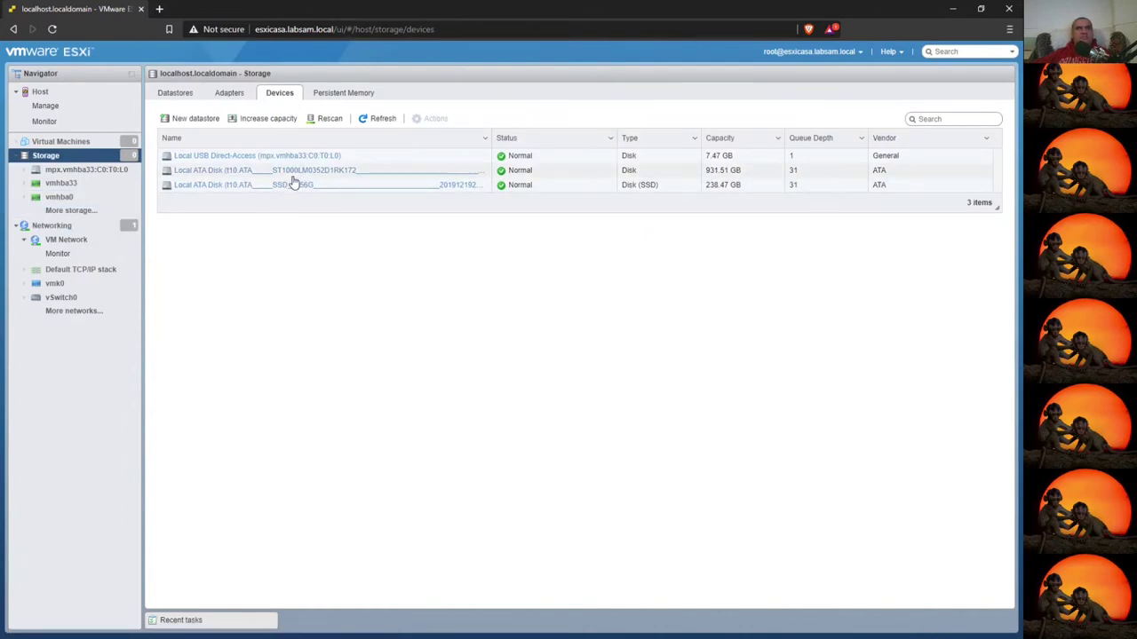
left_click(201, 185)
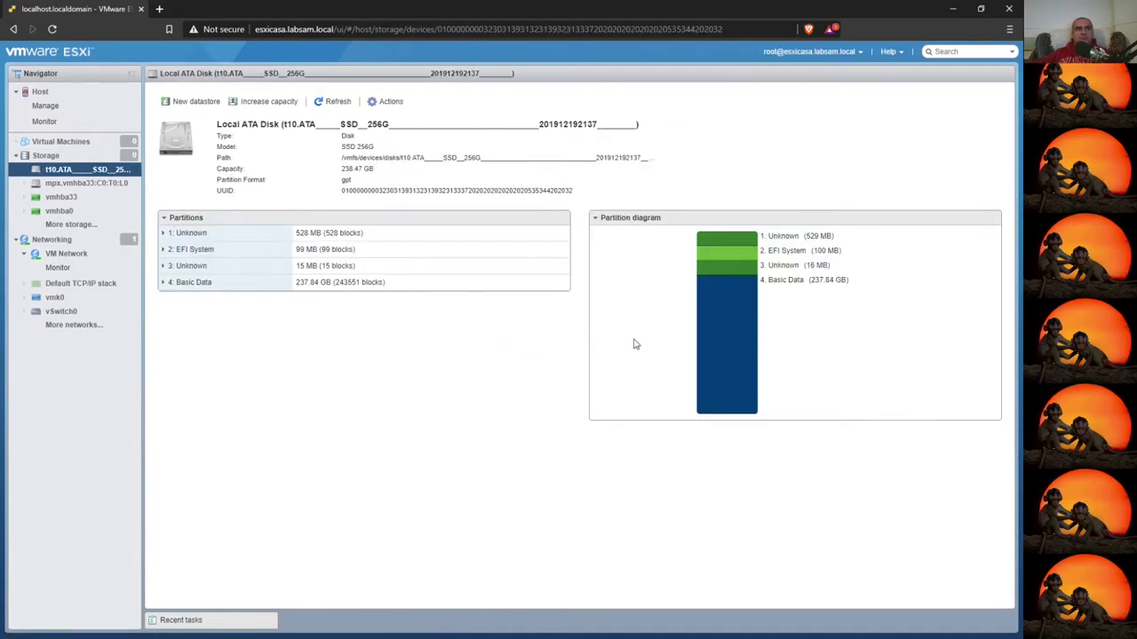
left_click(384, 102)
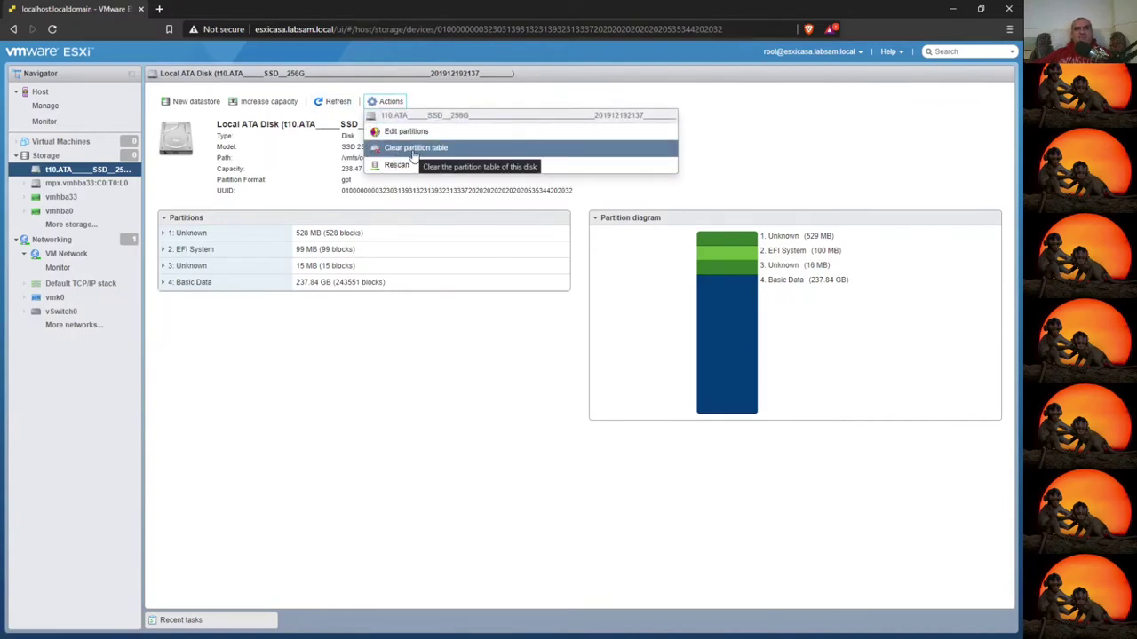
- Clear the 238.47 GB SSD's partition table and return to the Storage datastores list
left_click(414, 149)
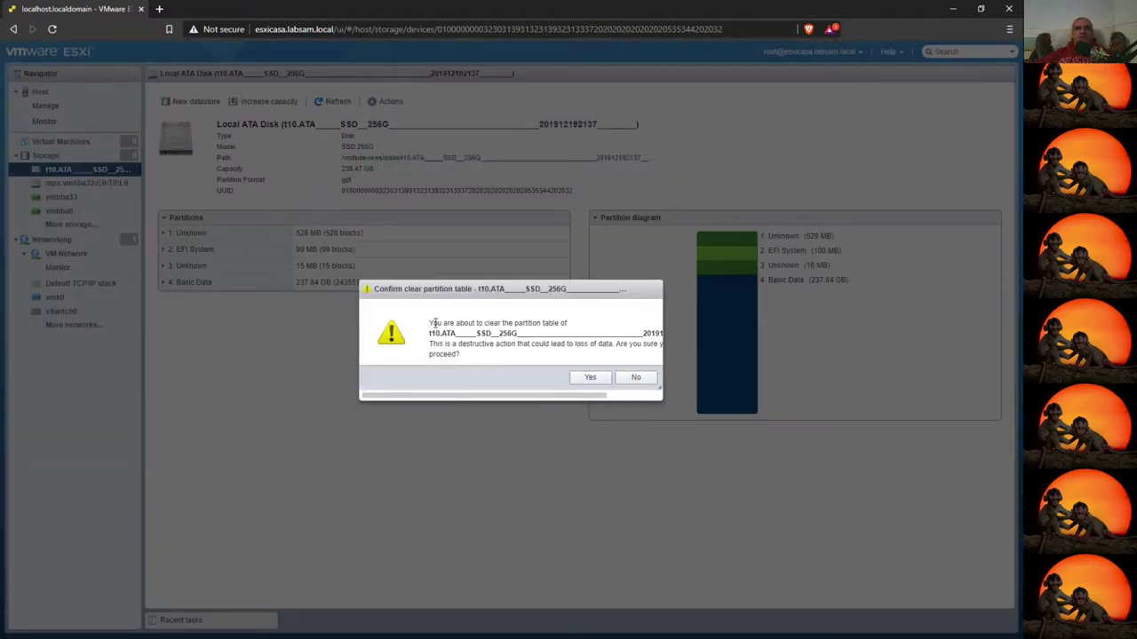
left_click(584, 379)
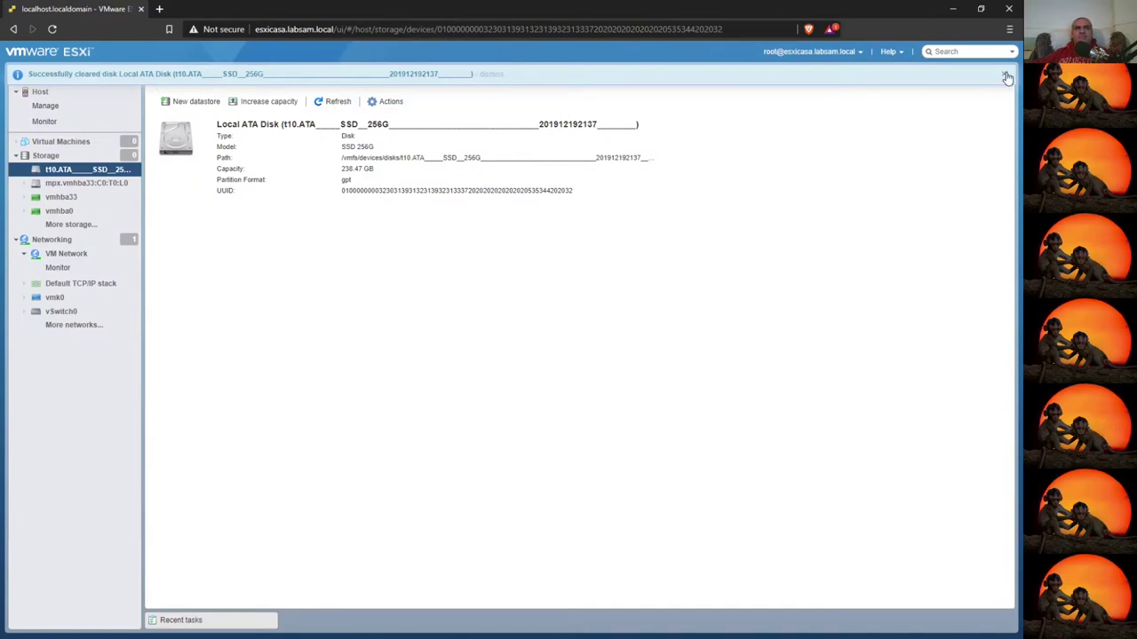
left_click(45, 156)
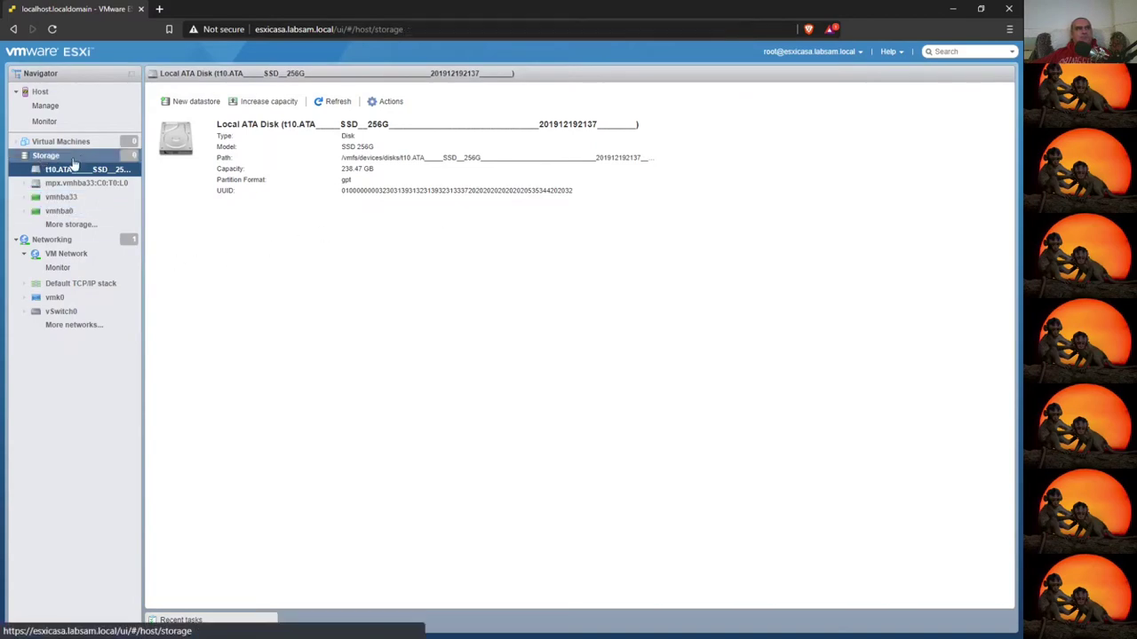
left_click(175, 93)
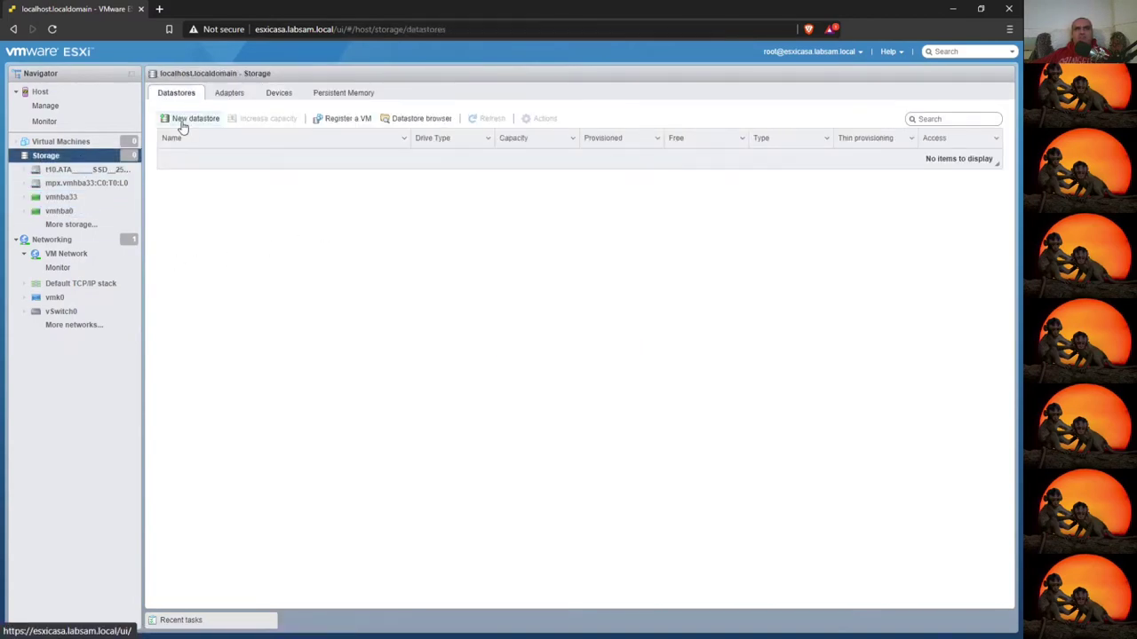
- Start a new datastore named LOCAL-DS01-Gold on the 238.47 GB SSD
left_click(178, 119)
left_click(670, 509)
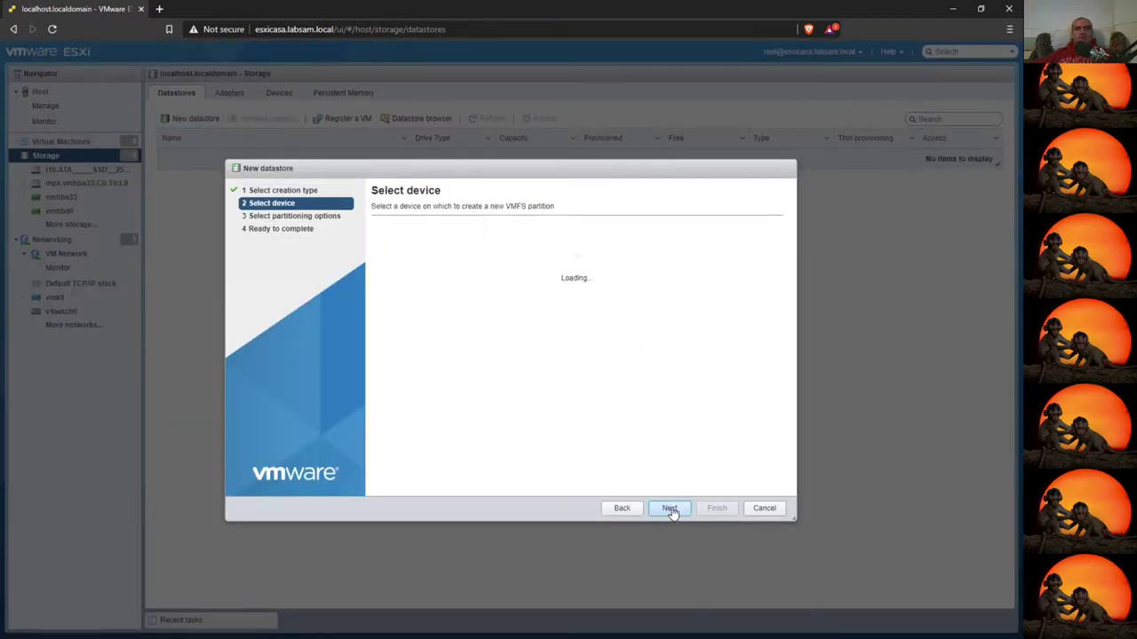
left_click(427, 321)
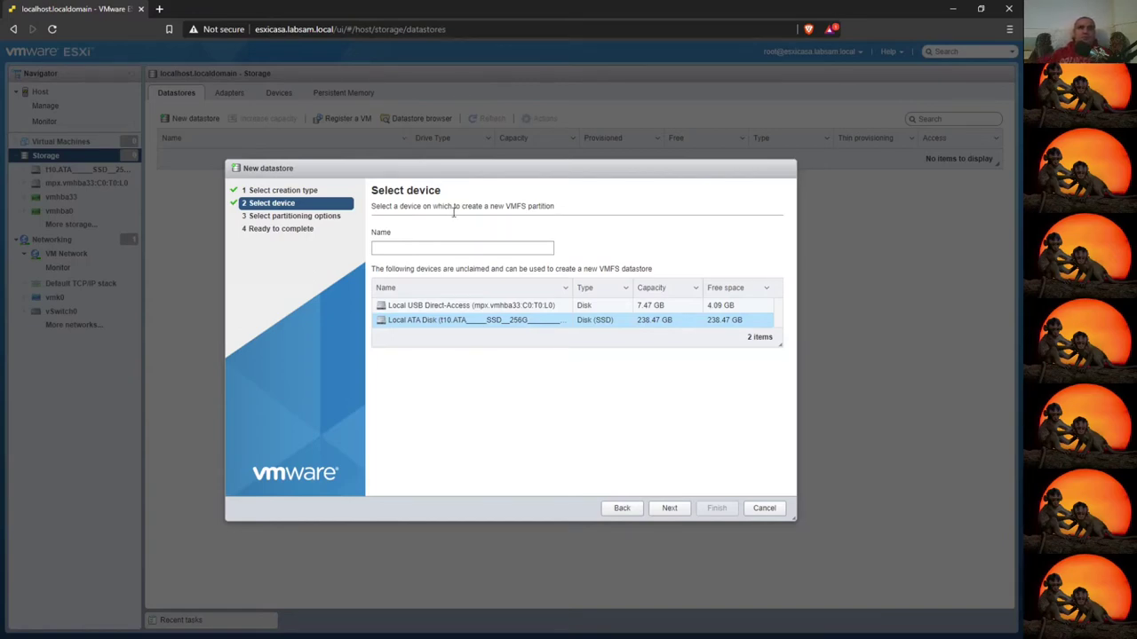
left_click(442, 248)
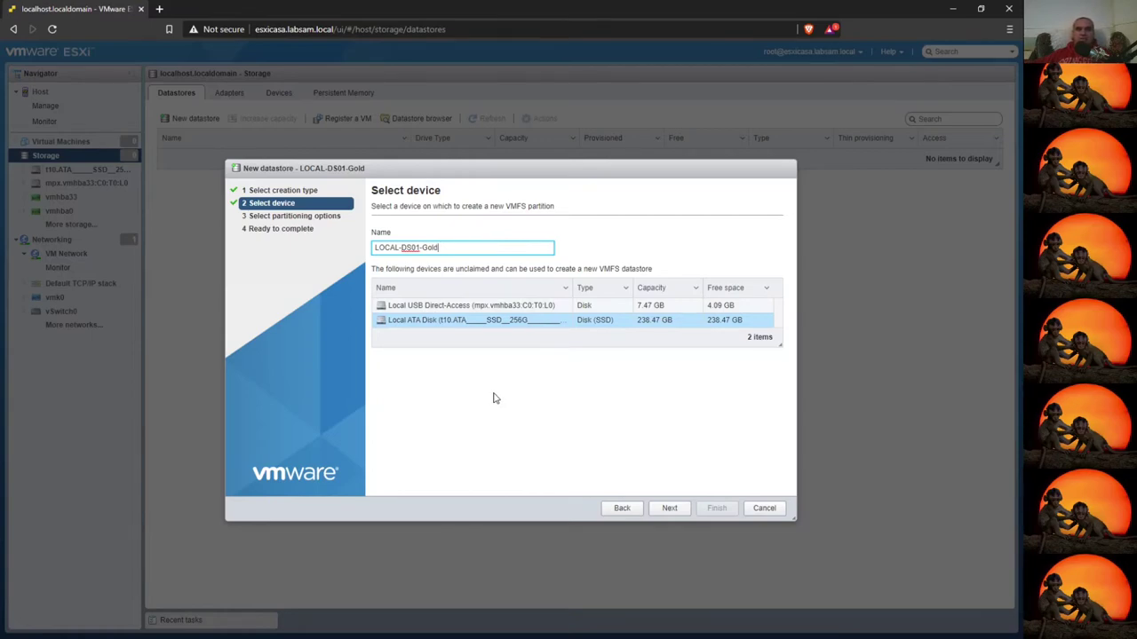
- Use the full disk with VMFS 6, finish the wizard and confirm the erase warning
left_click(672, 512)
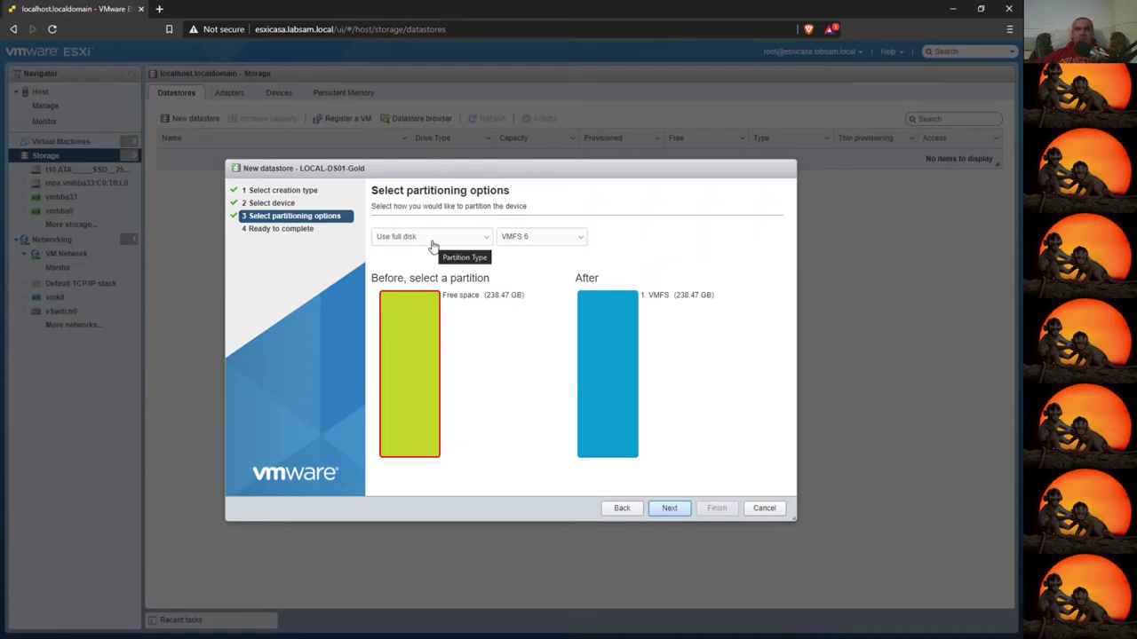
left_click(573, 240)
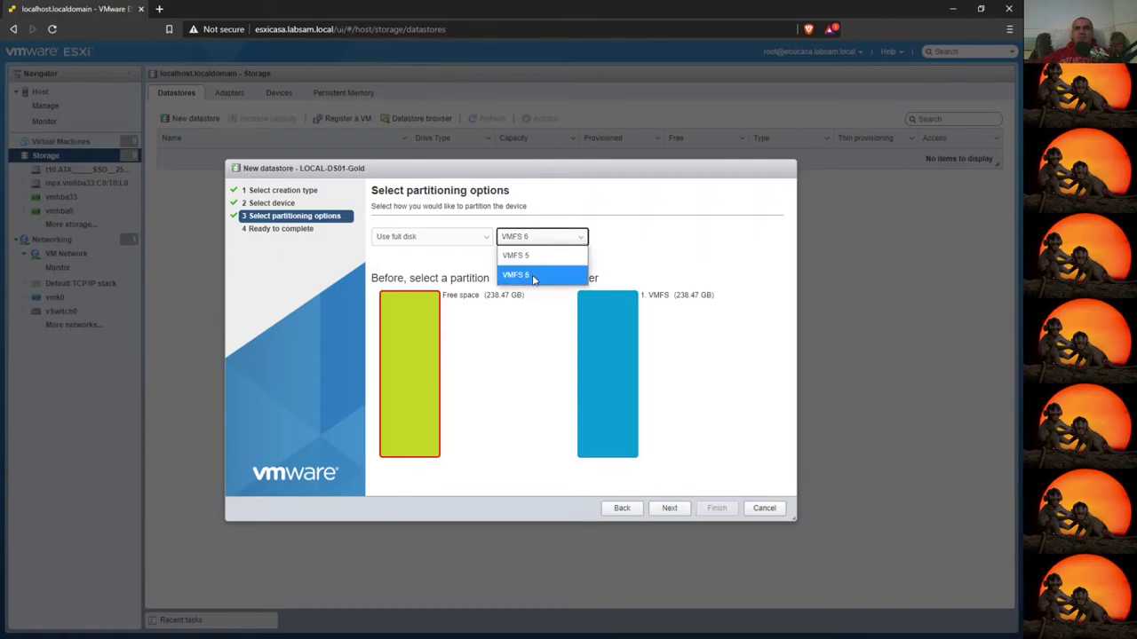
left_click(534, 280)
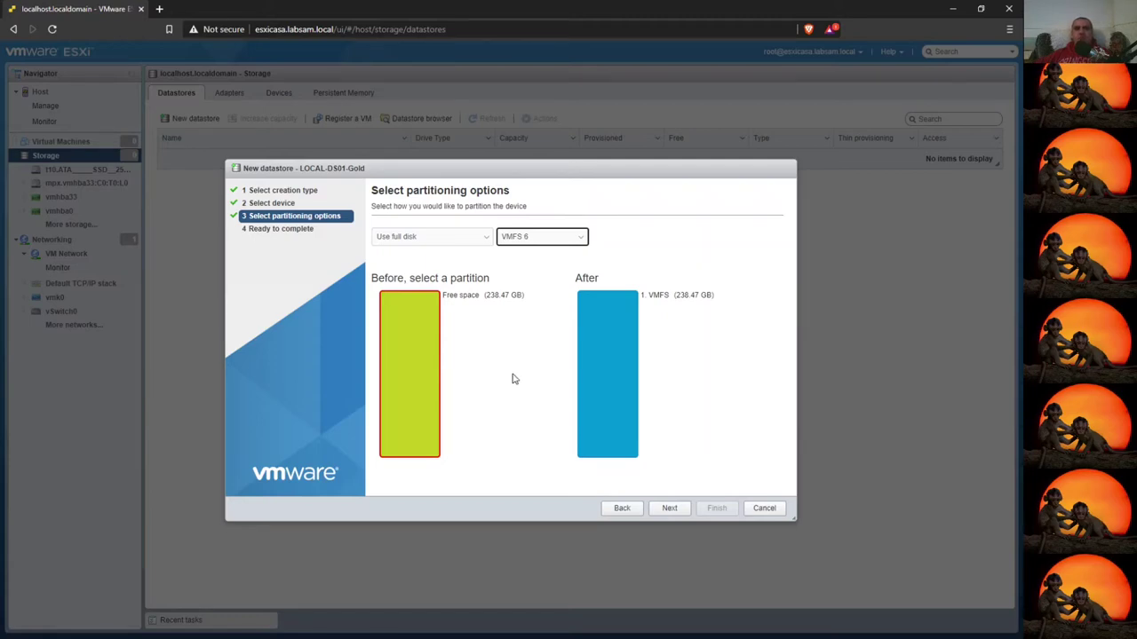
left_click(669, 508)
left_click(715, 508)
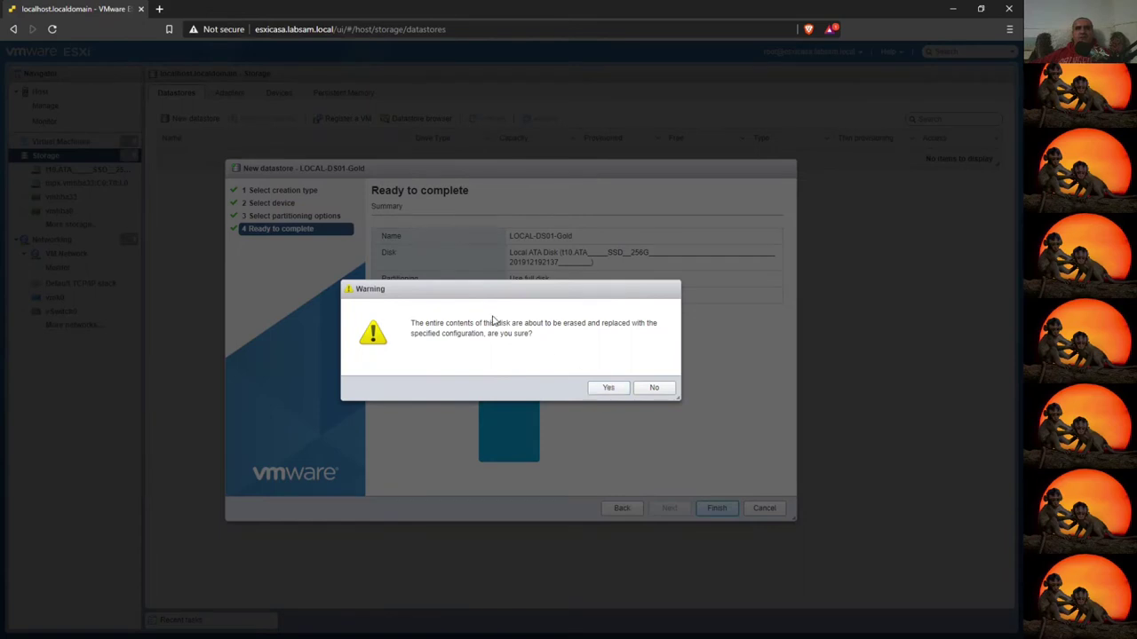
left_click(610, 389)
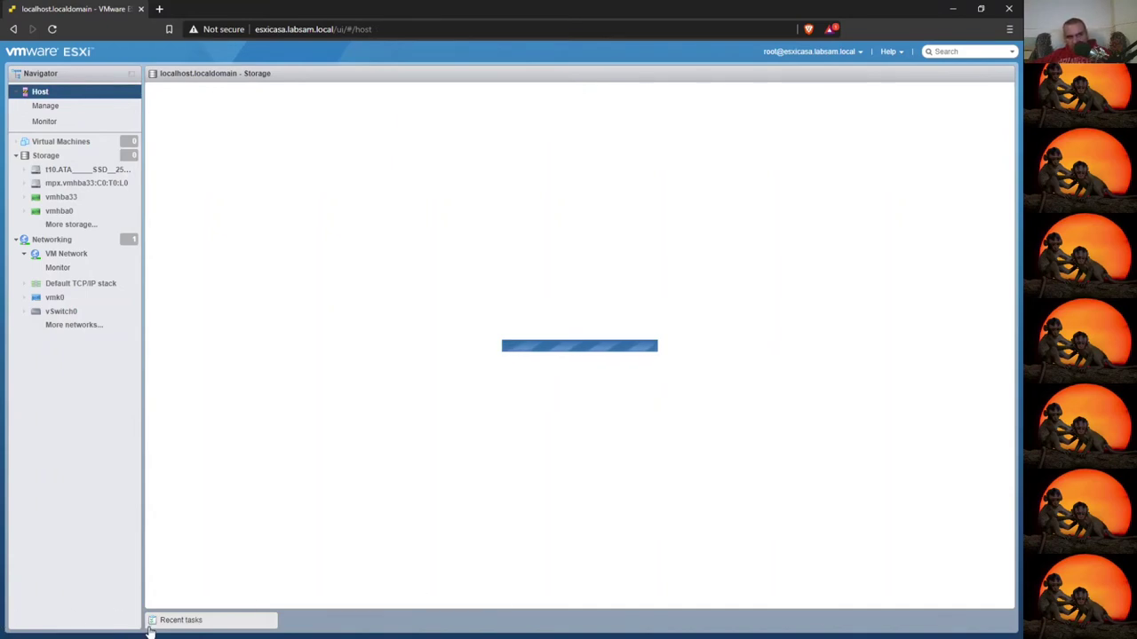
- Check the datastore creation task in Recent tasks, then view the storage adapters and devices
left_click(184, 620)
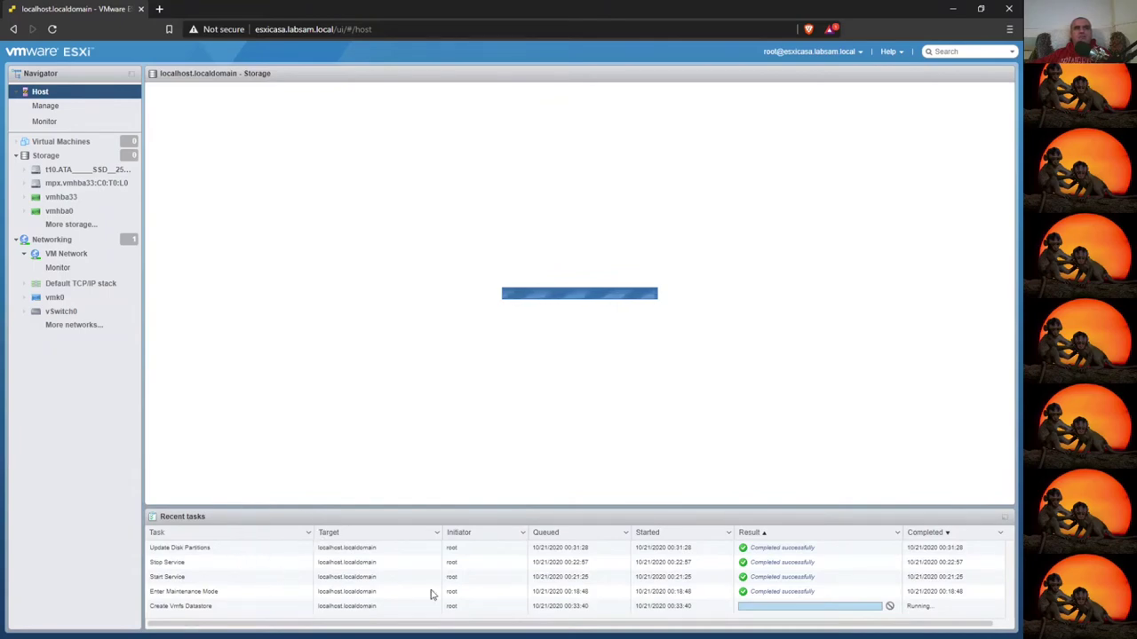
left_click(926, 608)
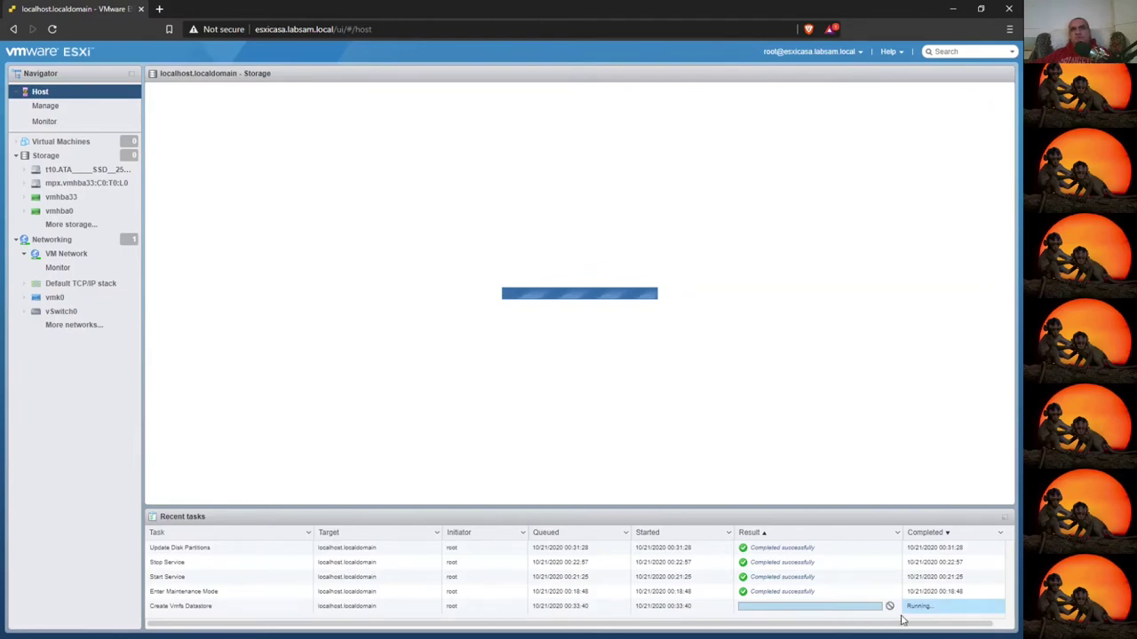
left_click(54, 156)
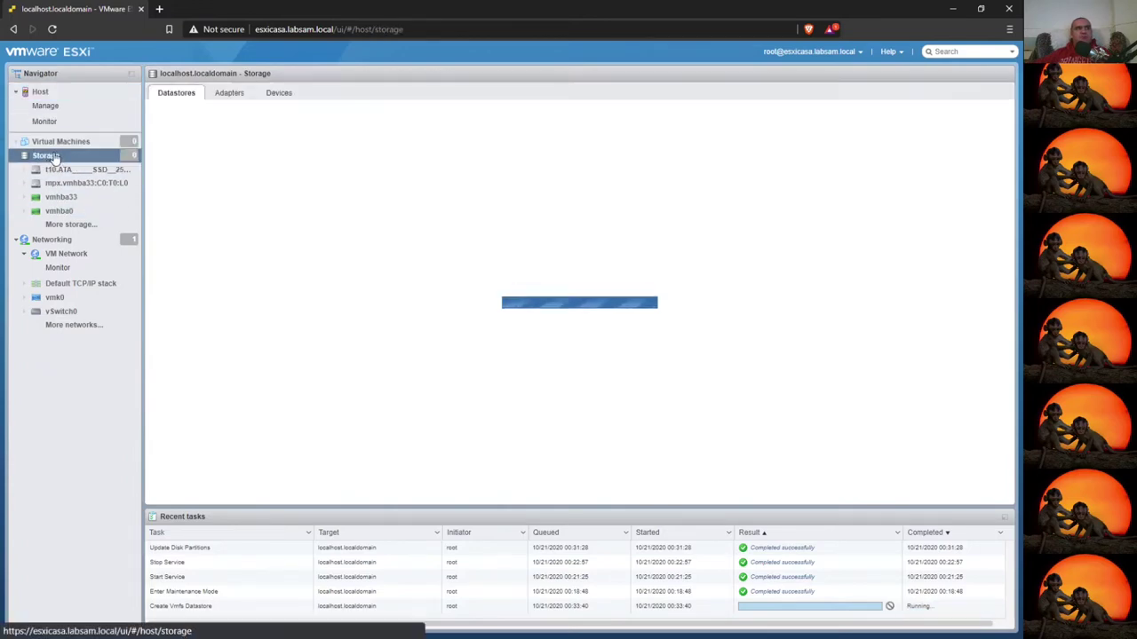
left_click(229, 93)
left_click(282, 96)
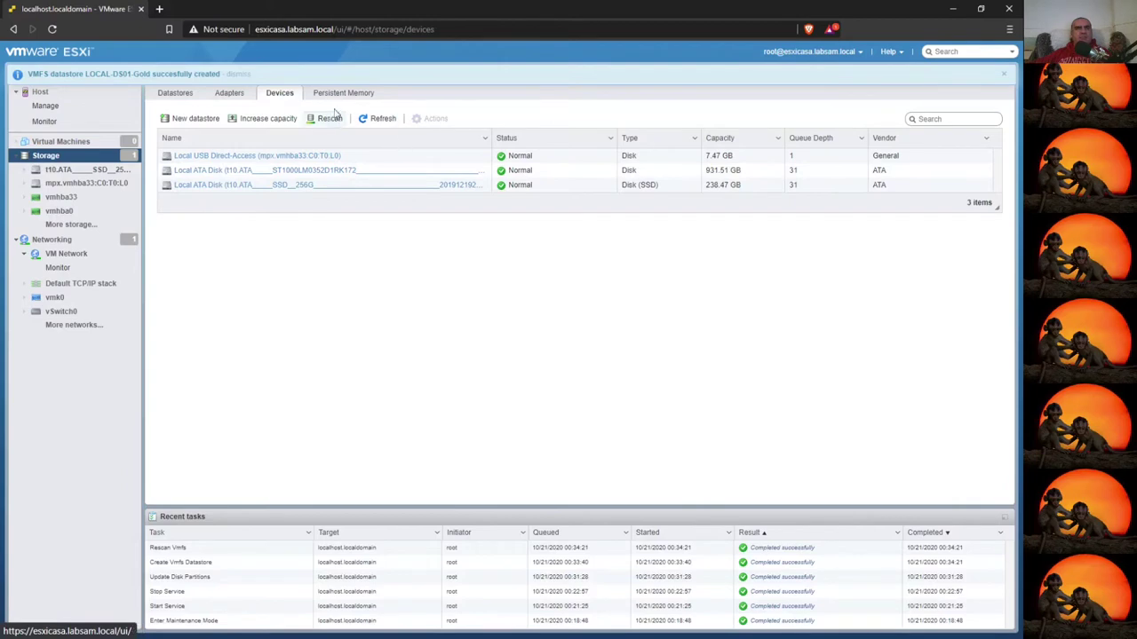
- Inspect the 931.51 GB disk's partitions and Persistent Memory, then return to the Datastores list
left_click(417, 170)
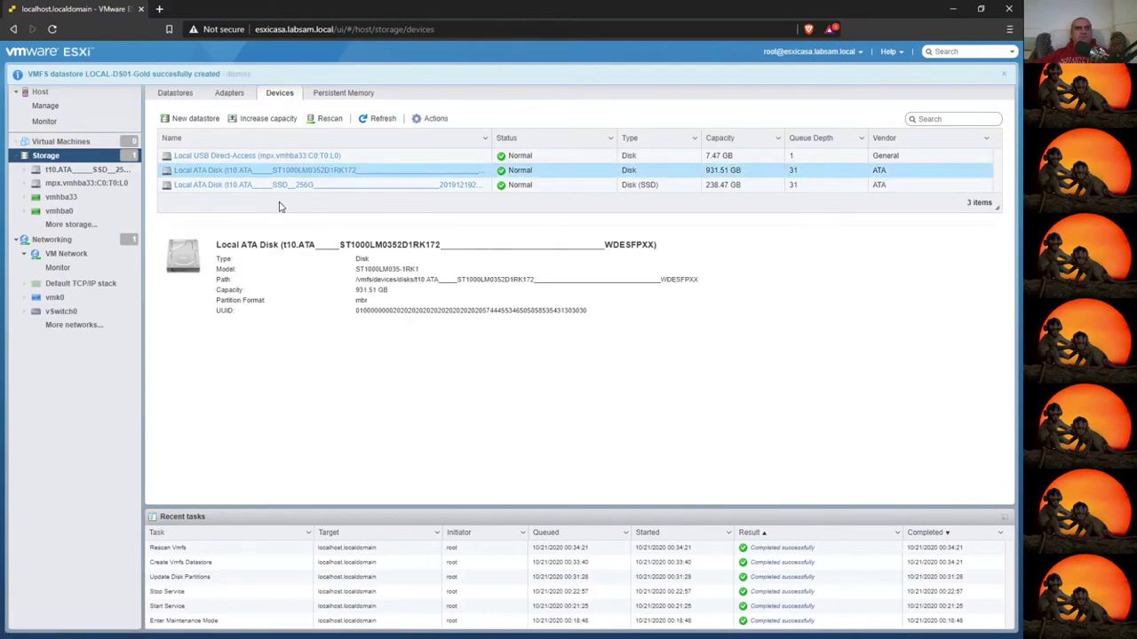
double_click(305, 171)
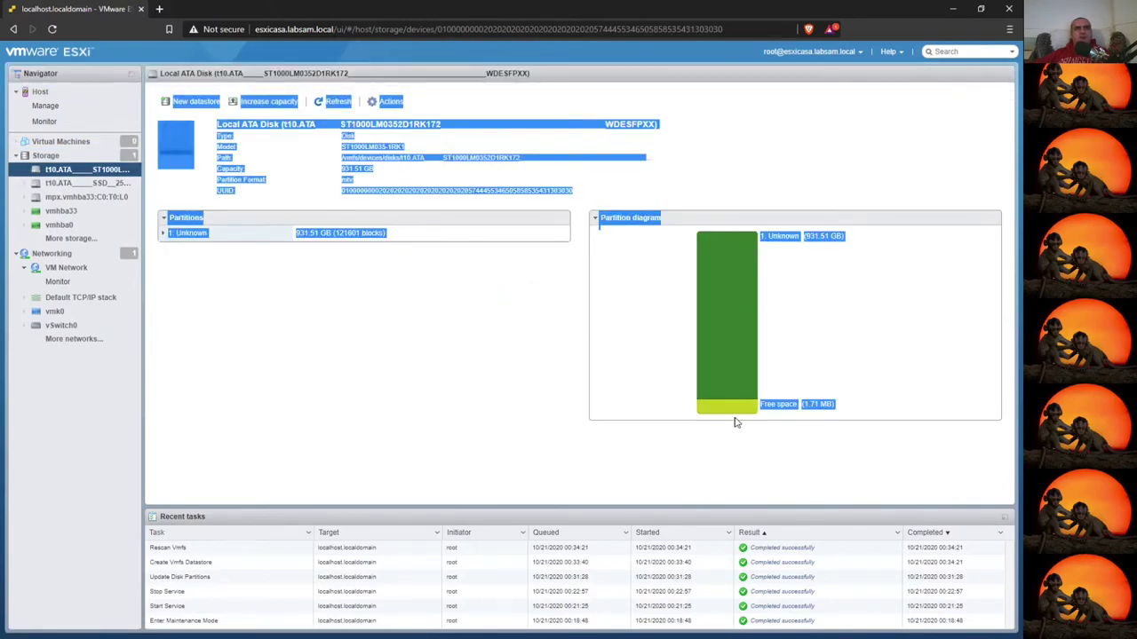
left_click(161, 235)
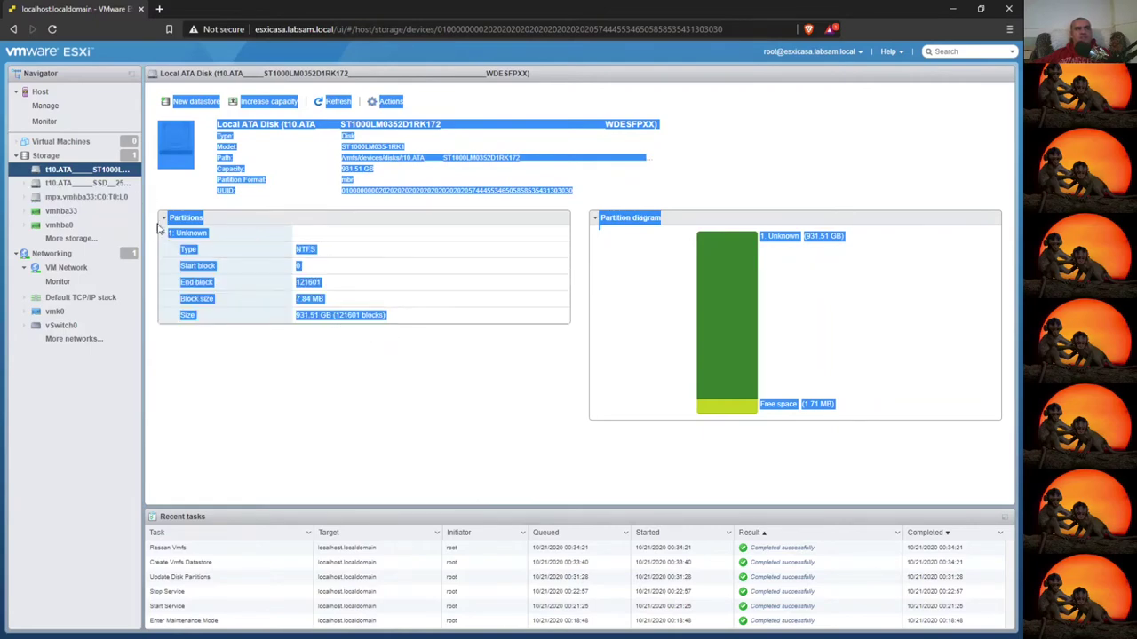
left_click(164, 220)
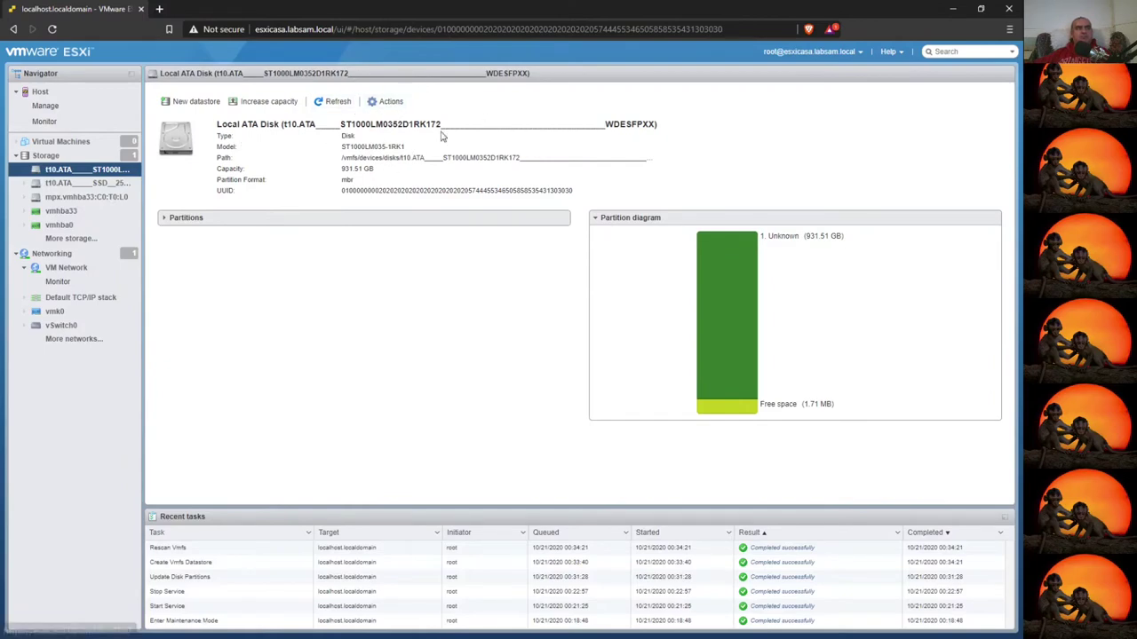
left_click(53, 158)
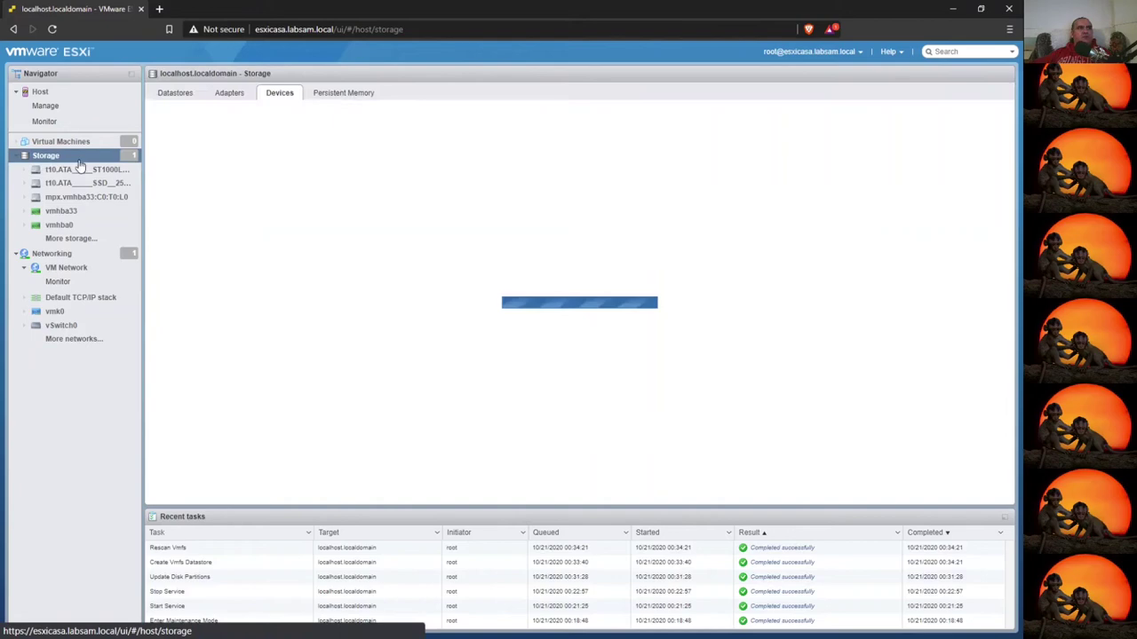
left_click(360, 97)
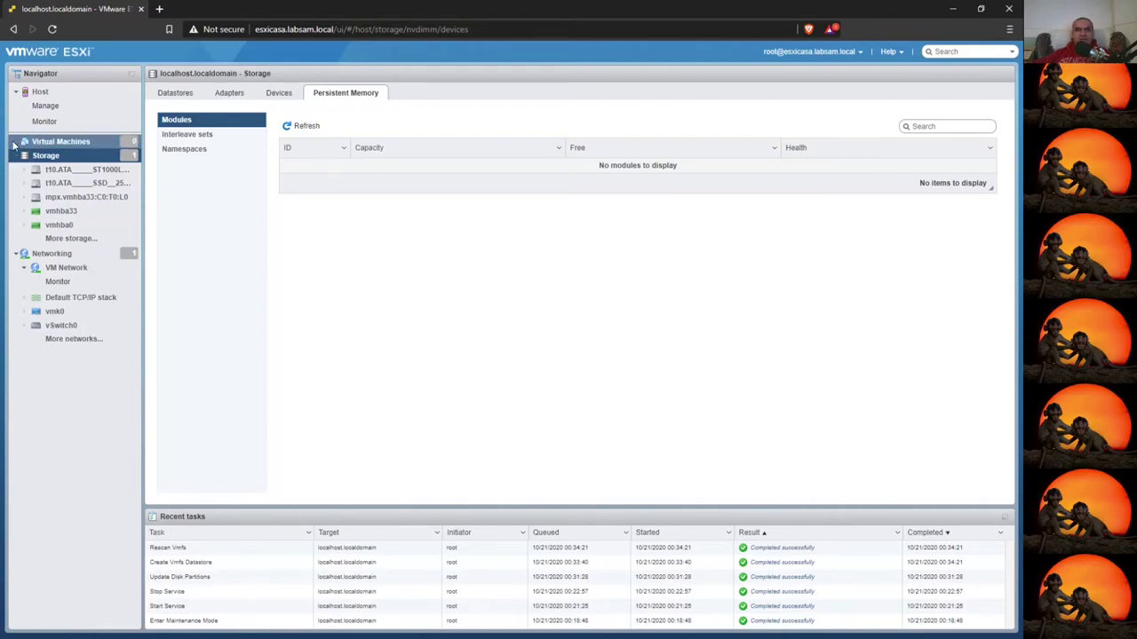
left_click(45, 156)
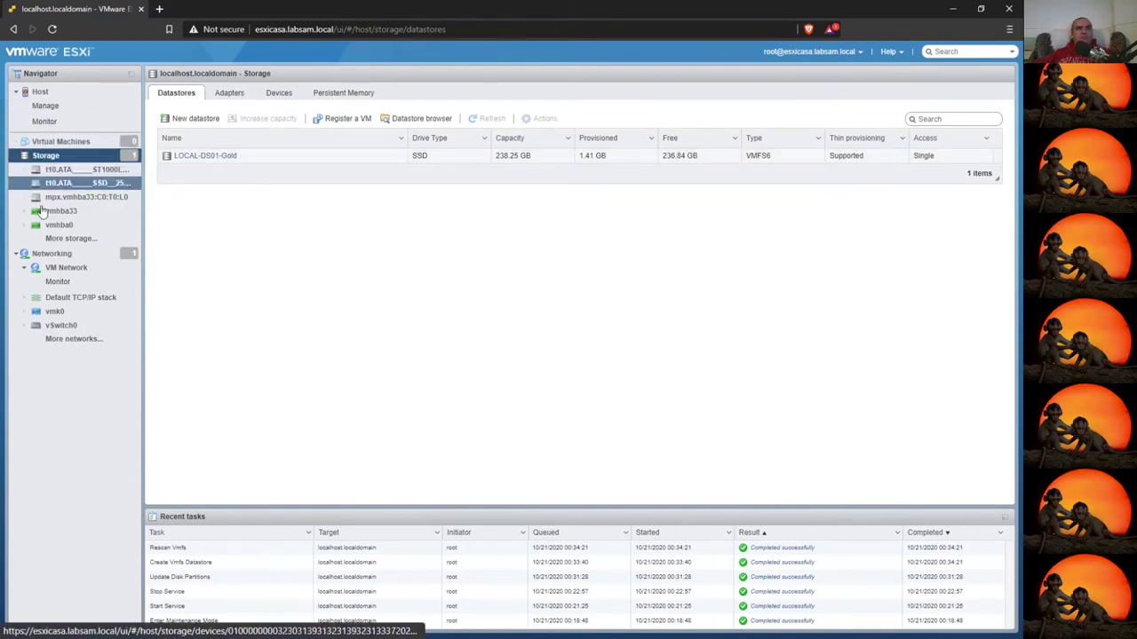
- Go to Virtual Machines and launch the Create / Register VM wizard
left_click(55, 144)
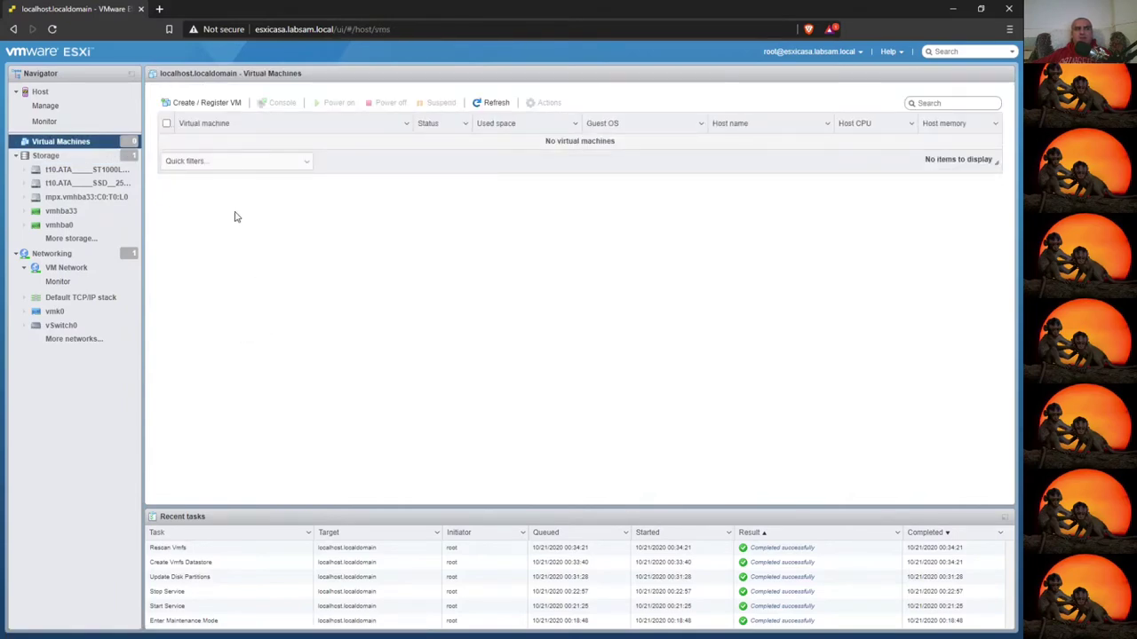
left_click(183, 104)
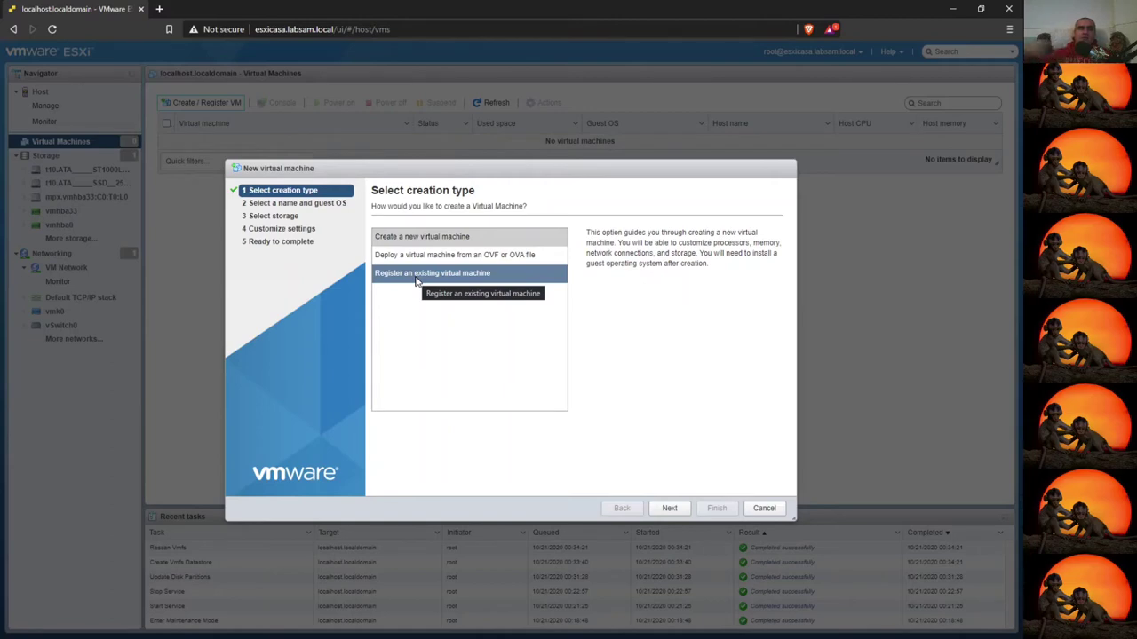
left_click(416, 275)
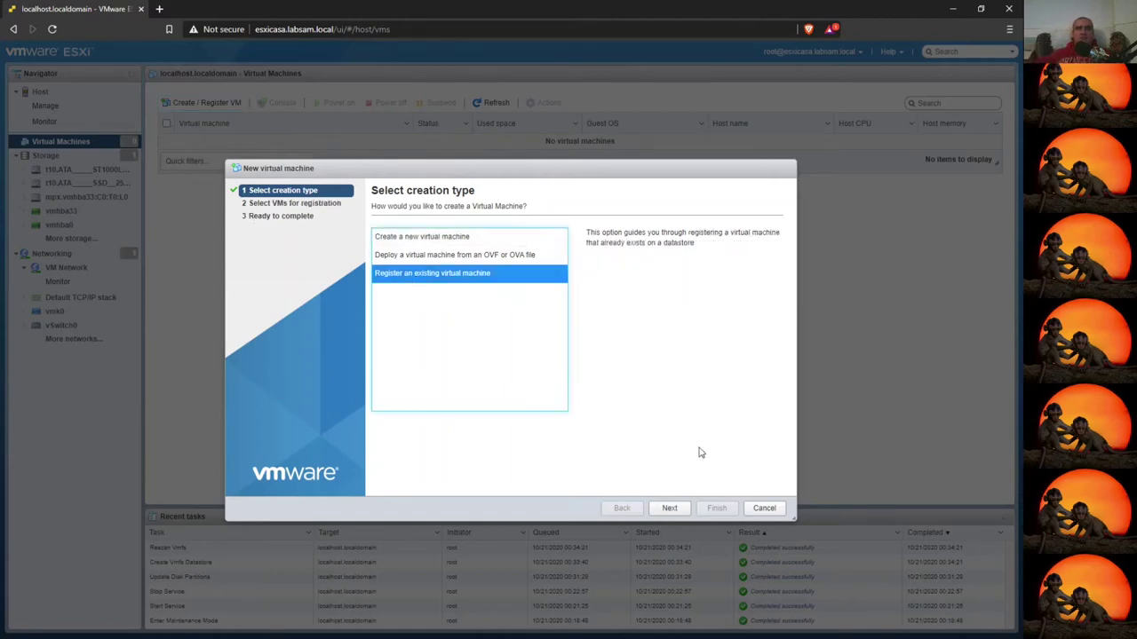
left_click(681, 513)
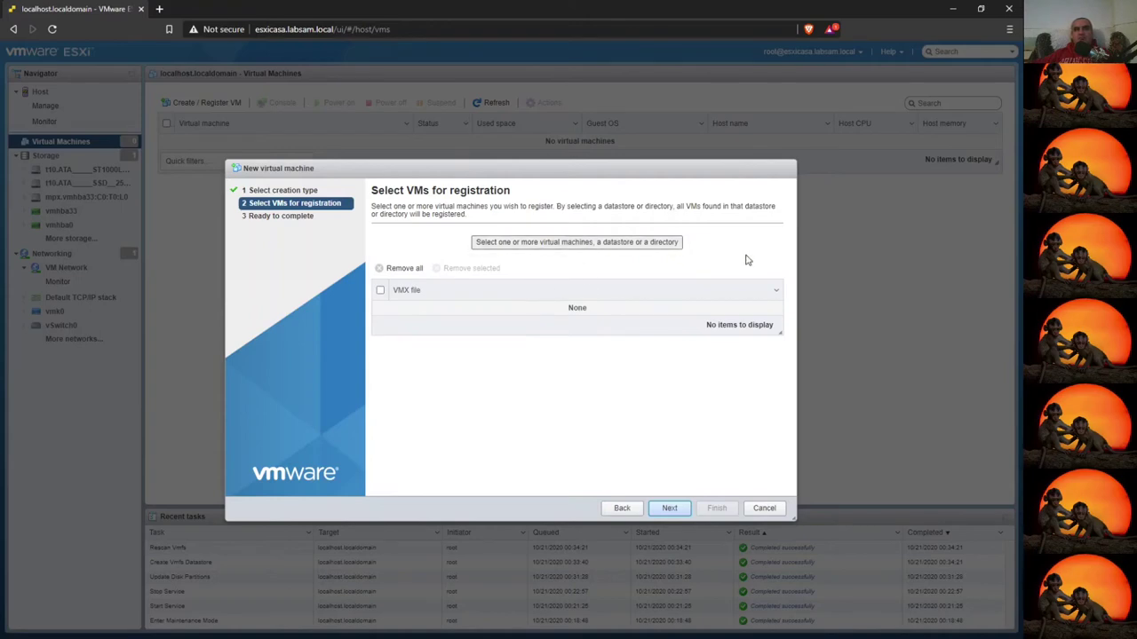
left_click(581, 245)
left_click(423, 236)
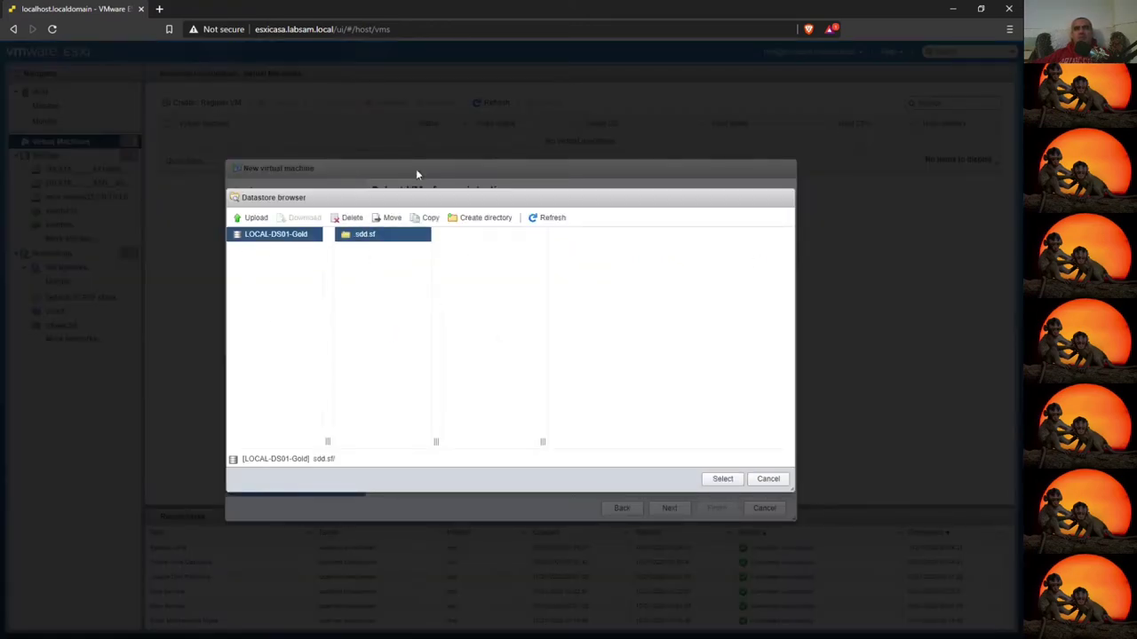
left_click(768, 480)
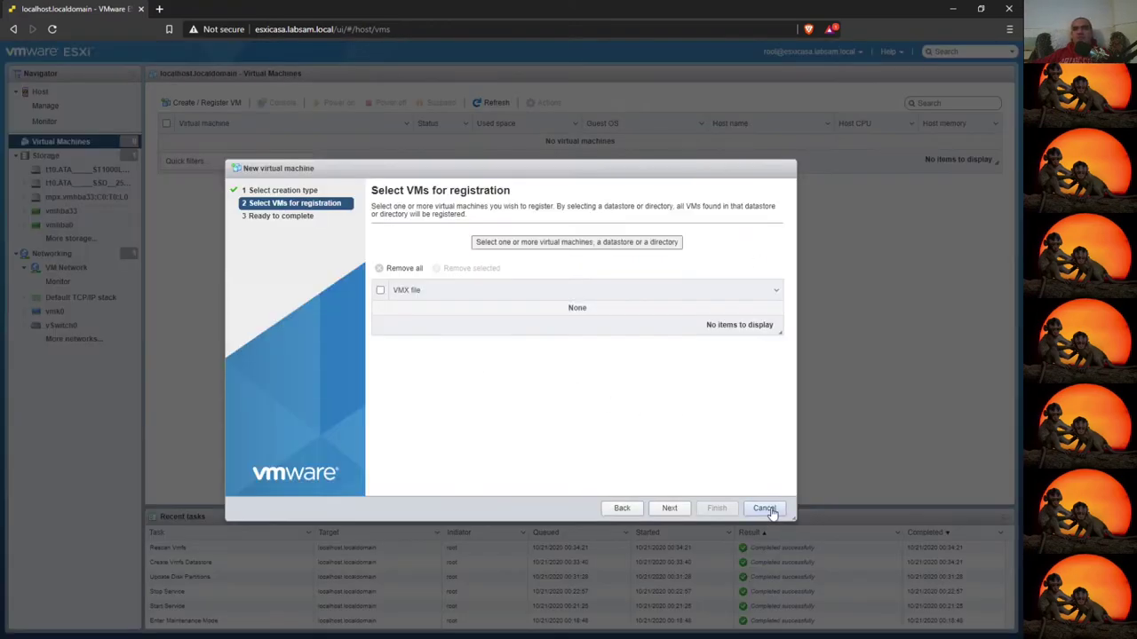
left_click(274, 192)
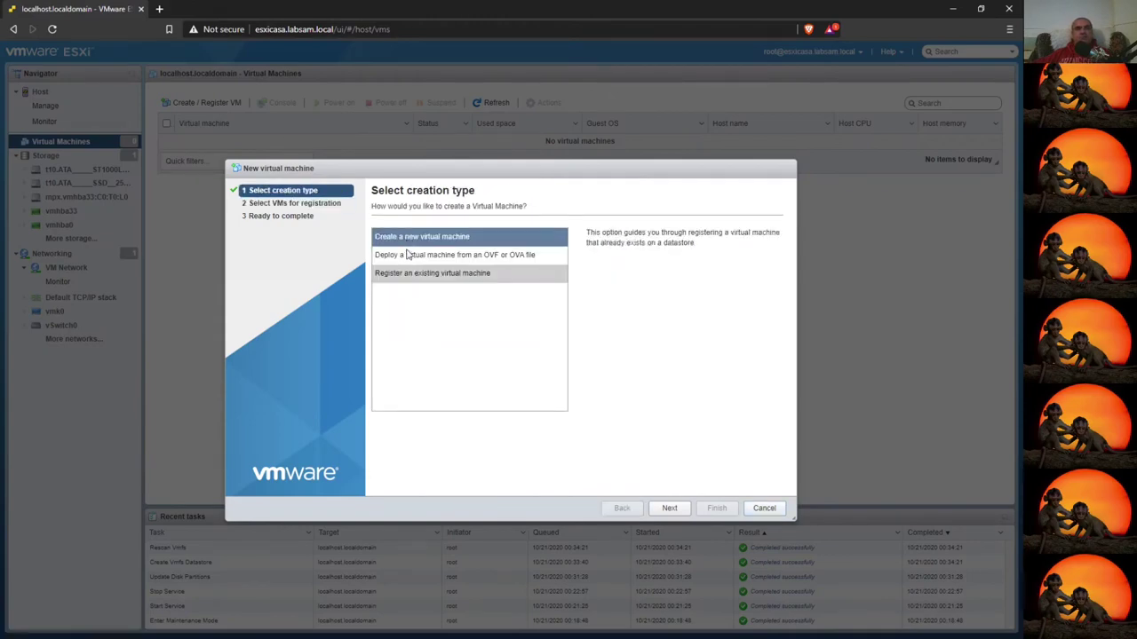
- Choose 'Create a new virtual machine' instead of deploying from an OVF or OVA file
left_click(456, 254)
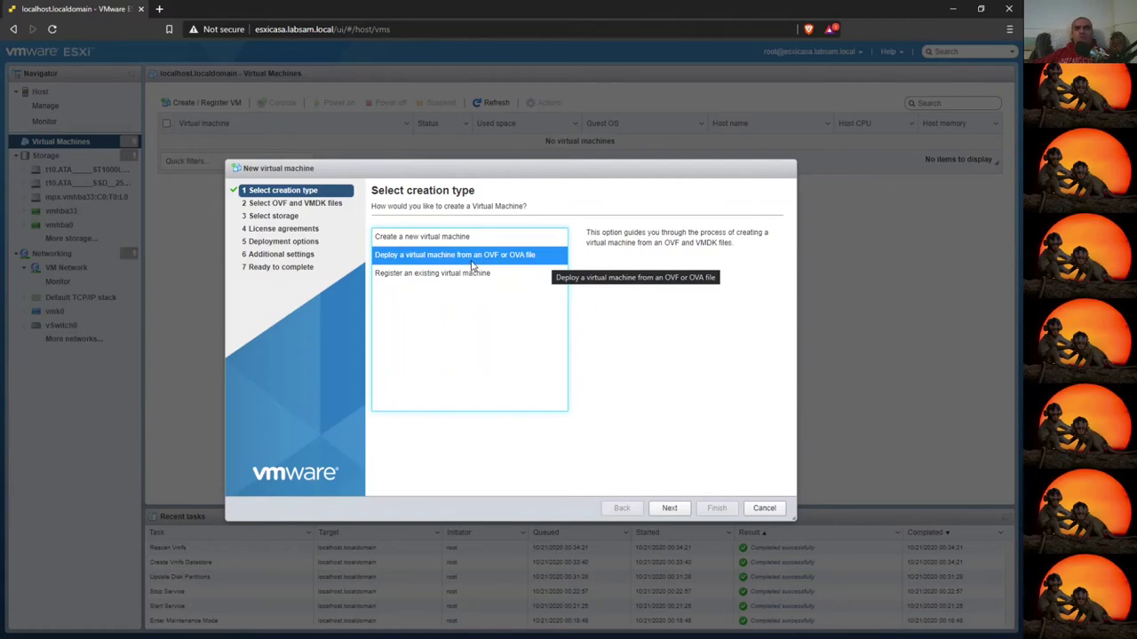
left_click(427, 238)
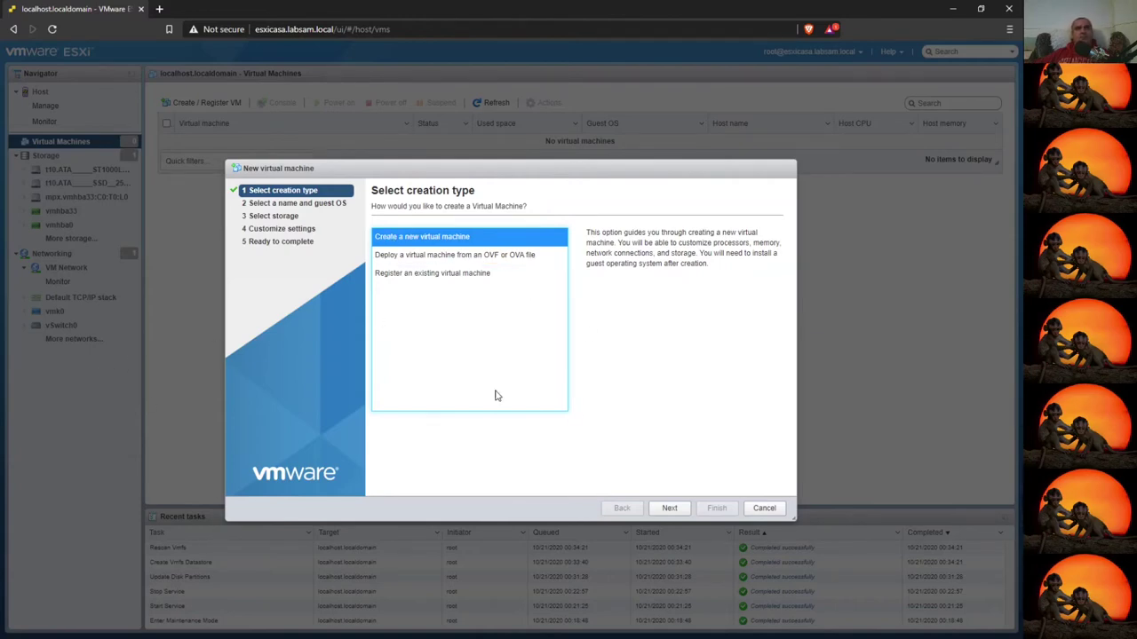
- Set the guest OS version to Red Hat Fedora (64-bit), leaving compatibility unchanged
left_click(672, 509)
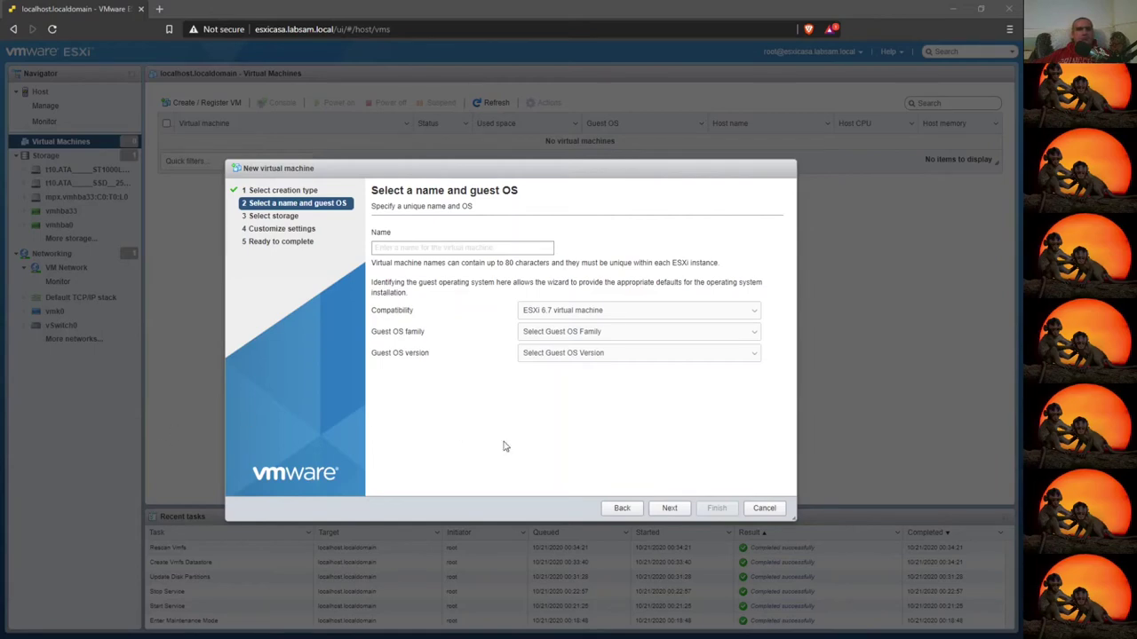
left_click(564, 314)
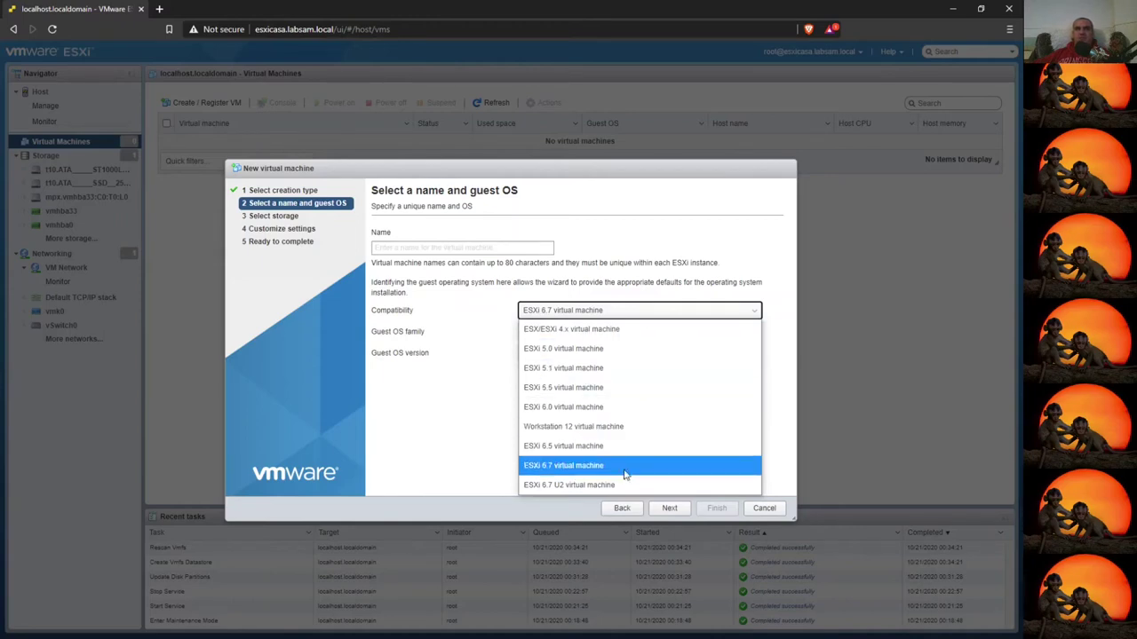
left_click(535, 511)
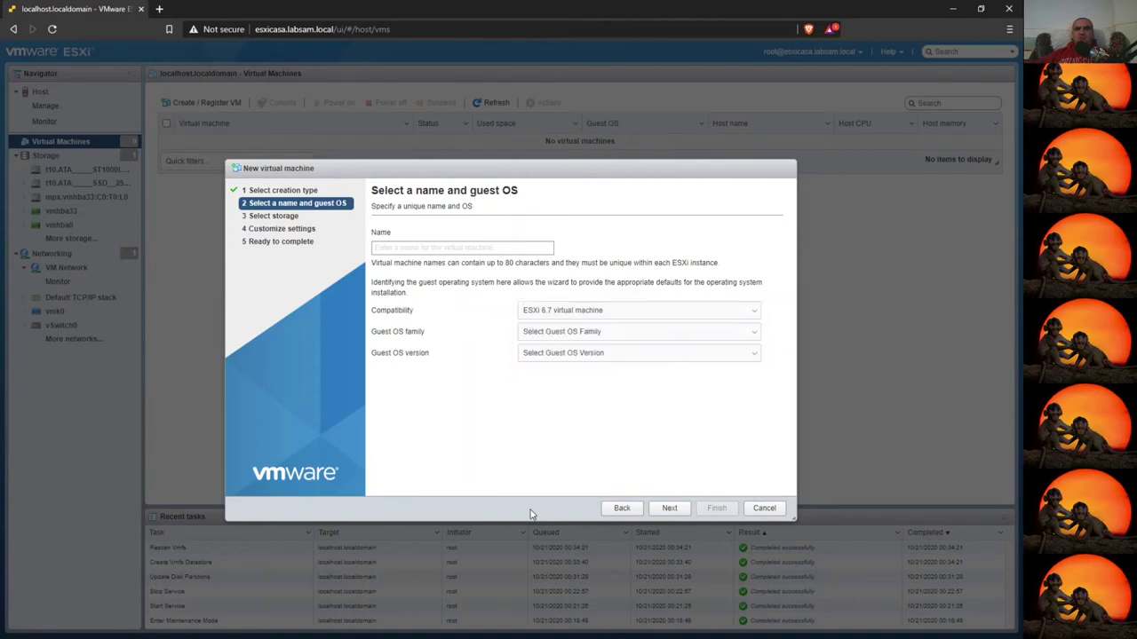
left_click(615, 330)
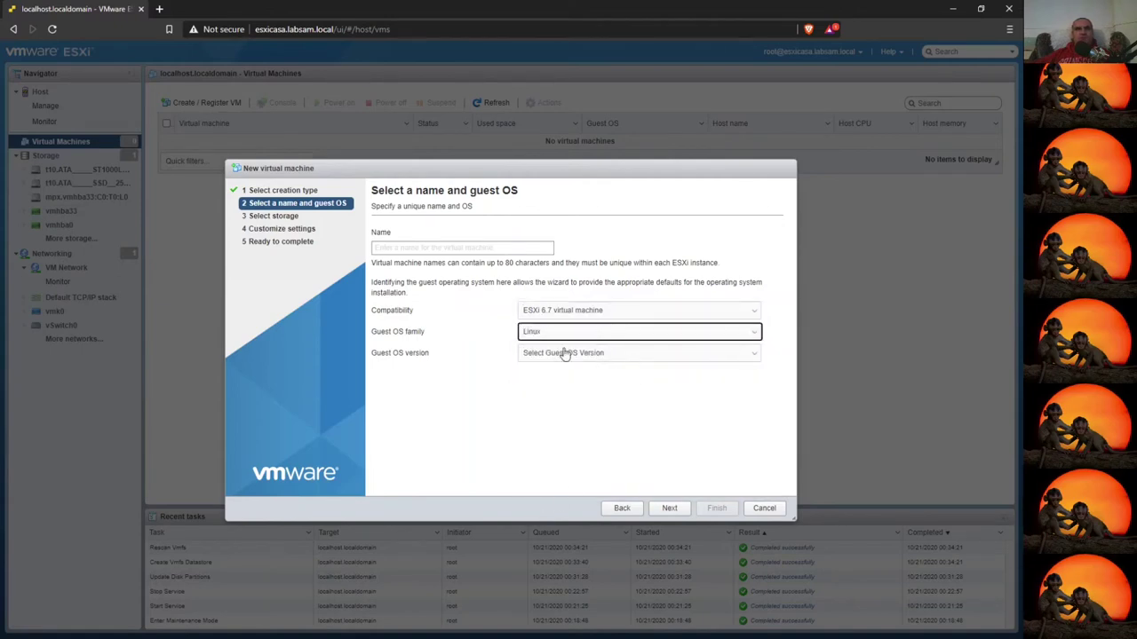
left_click(564, 354)
scroll(568, 173, "down", 5)
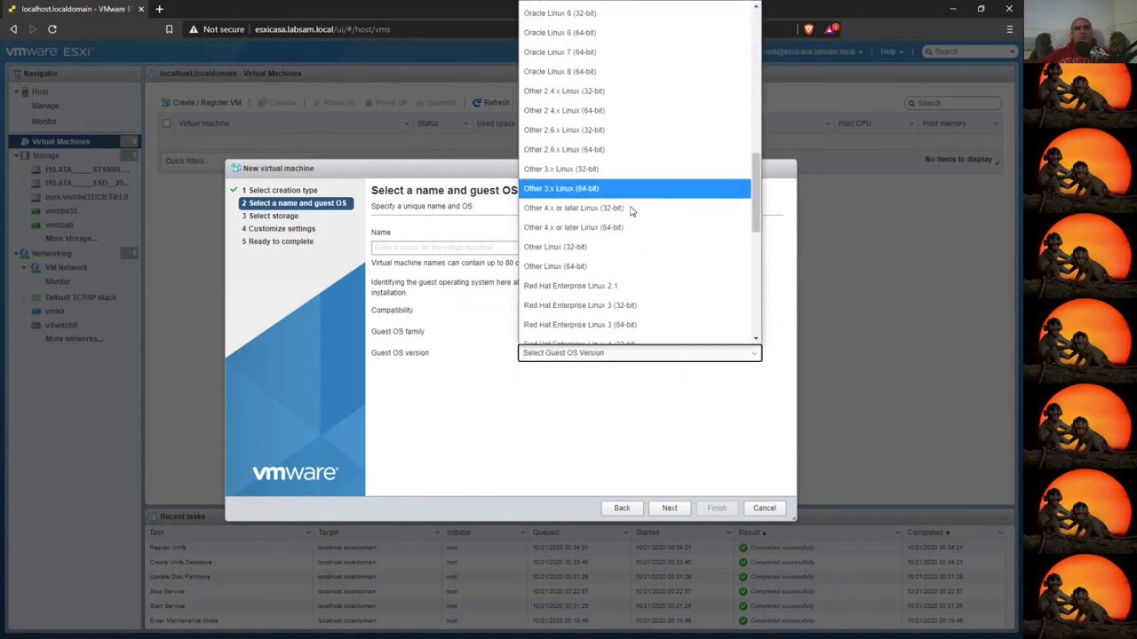
scroll(631, 210, "down", 5)
scroll(631, 210, "up", 5)
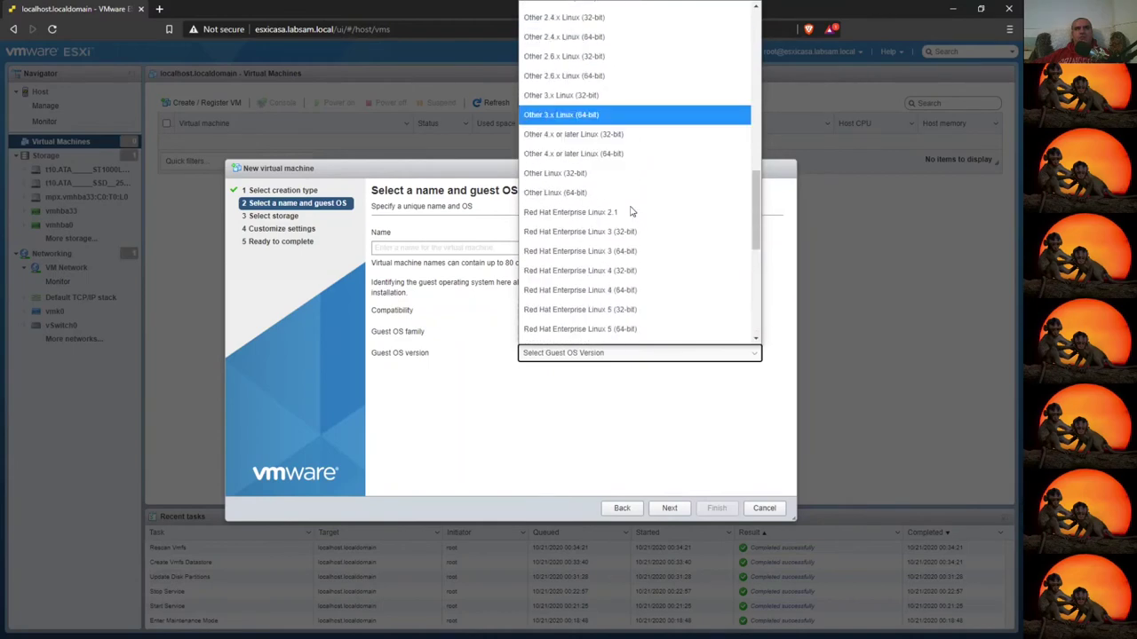
scroll(631, 211, "up", 5)
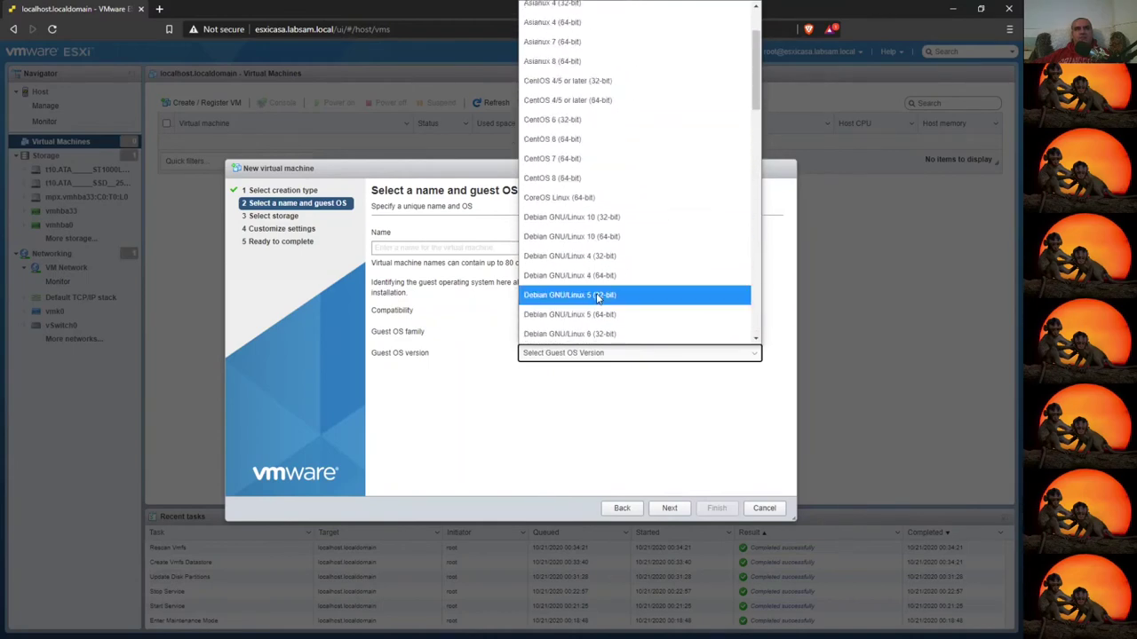
left_click(613, 235)
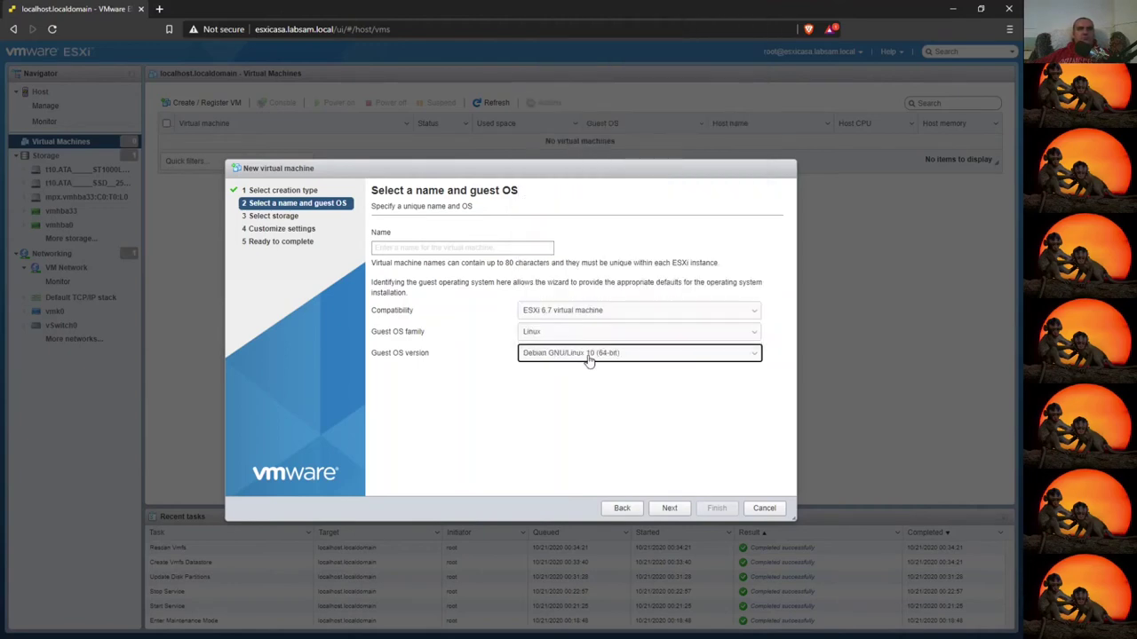
left_click(588, 352)
scroll(661, 311, "down", 10)
left_click_drag(759, 330, 784, 276)
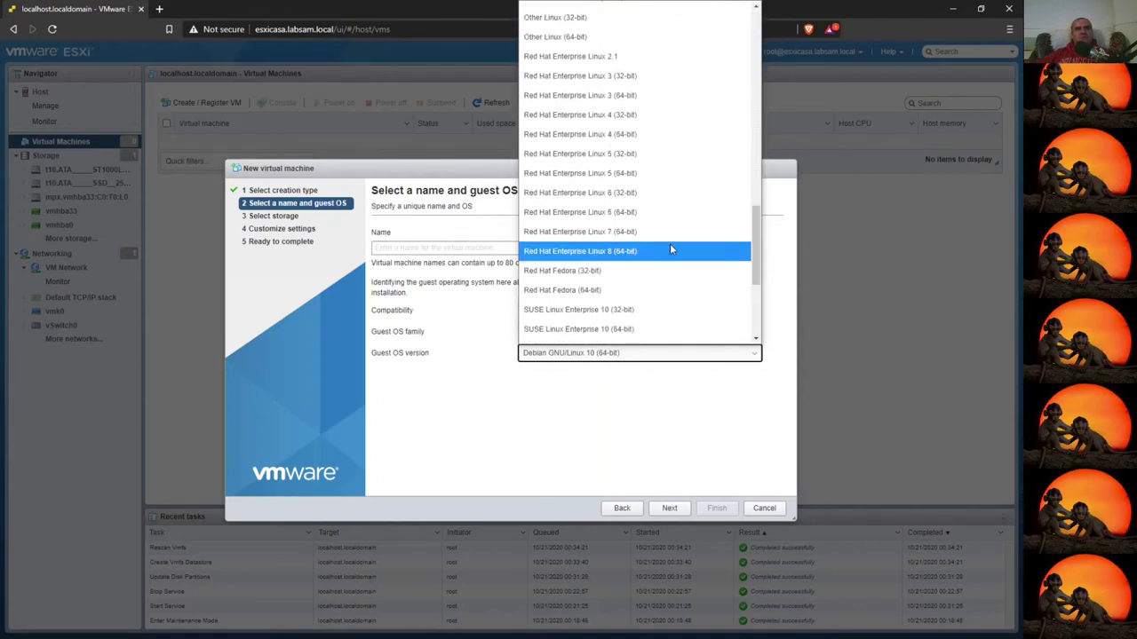
left_click(552, 293)
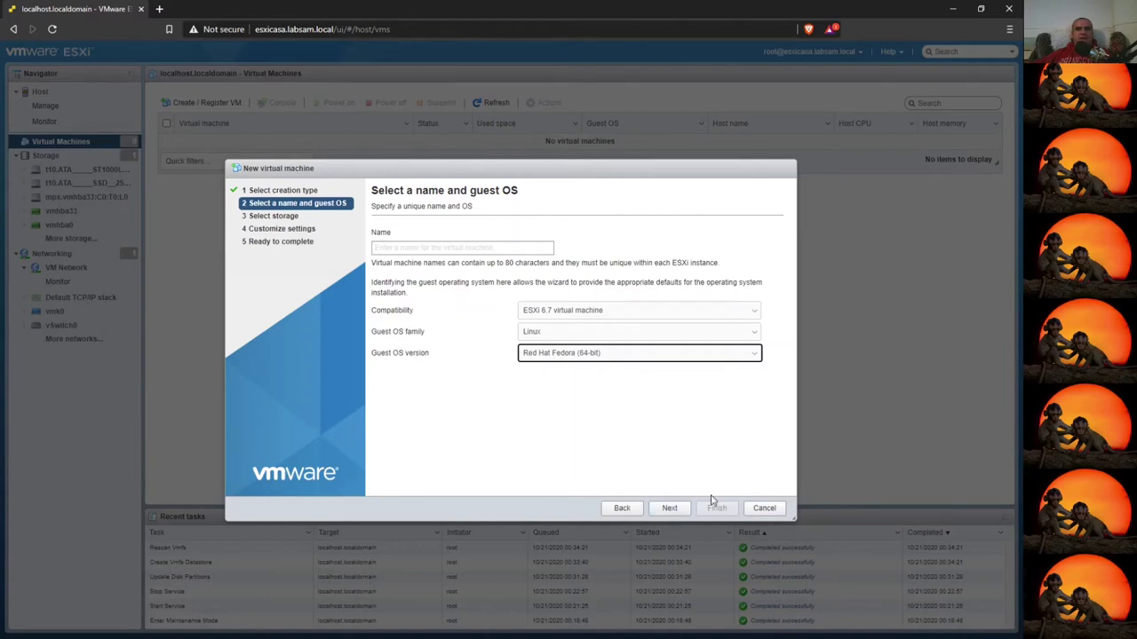
- Name the virtual machine Fedora32 and continue to storage selection
left_click(528, 250)
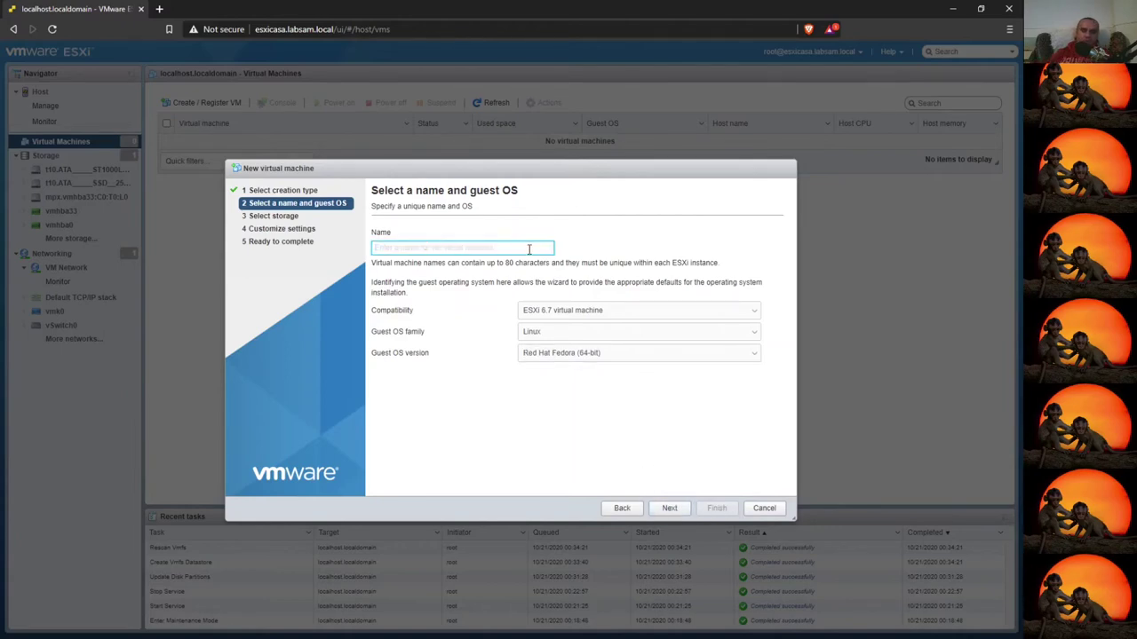
type("Fedora32")
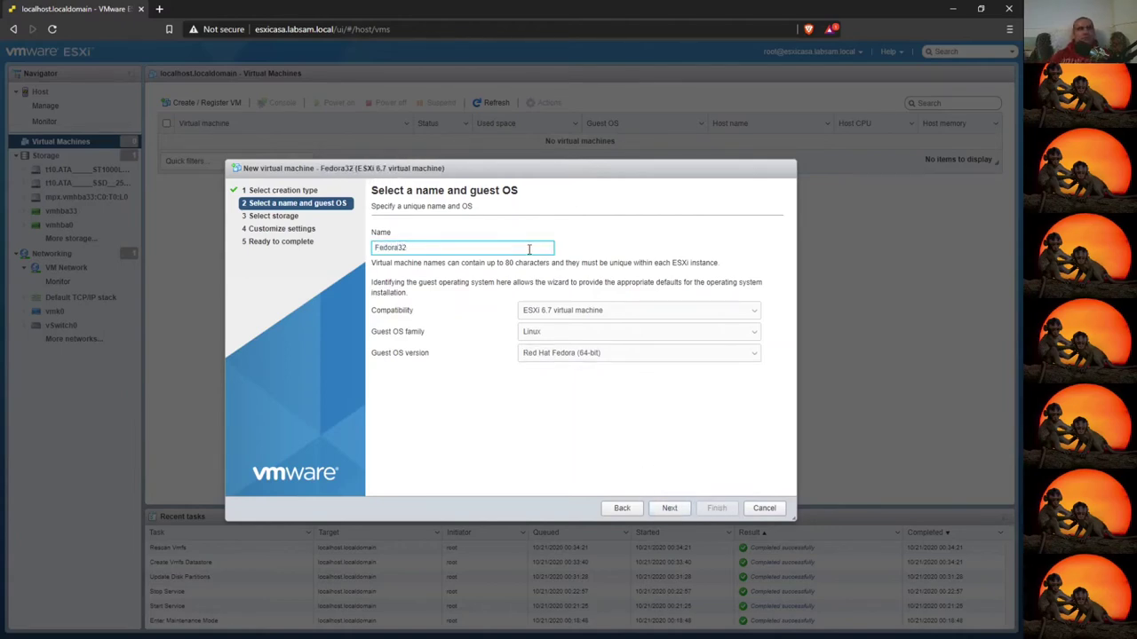
key("ctrl+a")
left_click(682, 508)
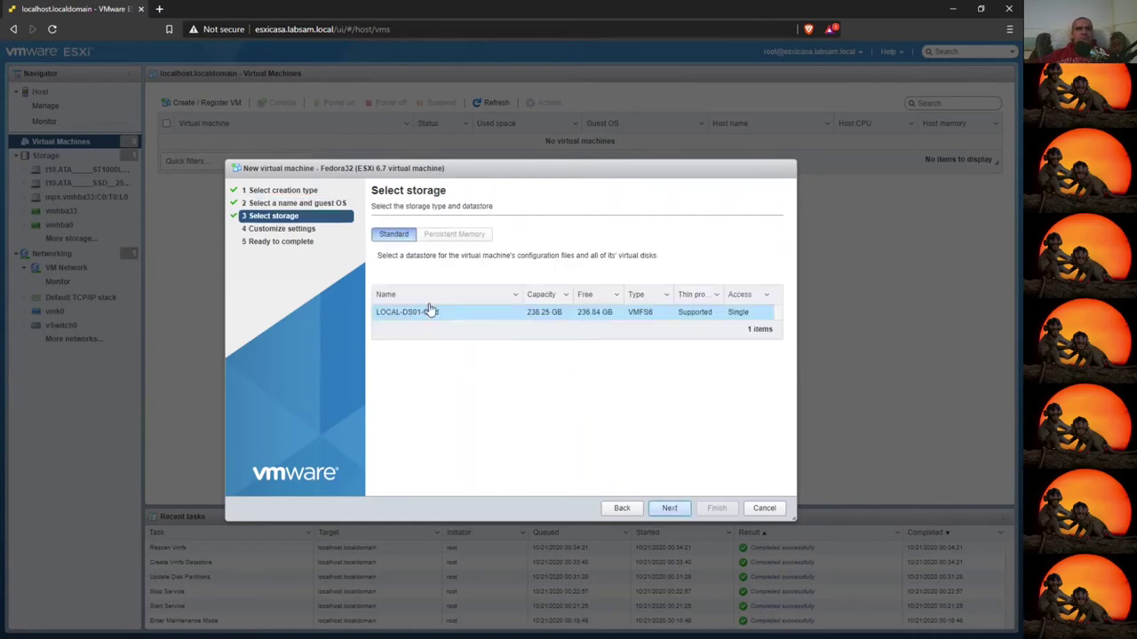
- Accept the default storage, remove USB controller 1, and keep MAC address assignment on Automatic
left_click(676, 519)
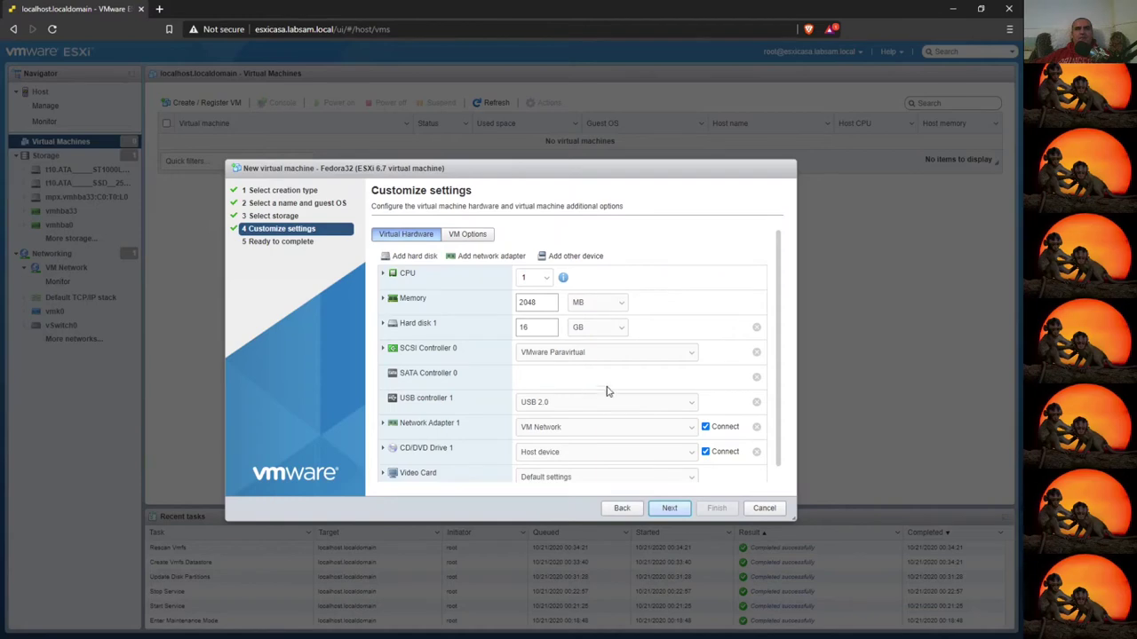
left_click(757, 403)
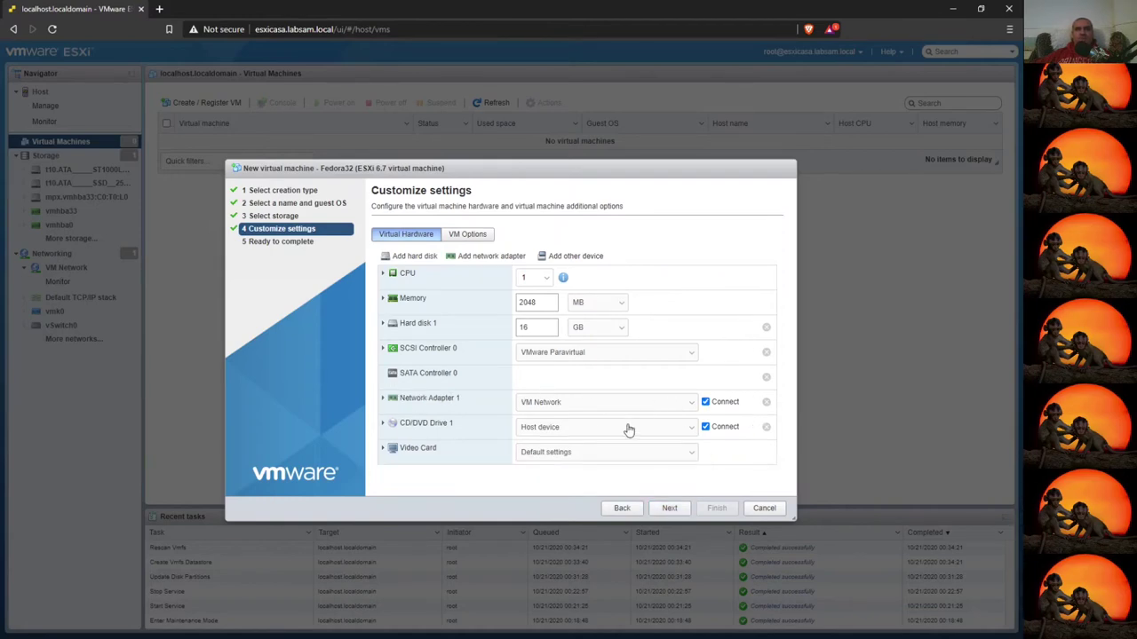
left_click(383, 398)
scroll(479, 421, "down", 2)
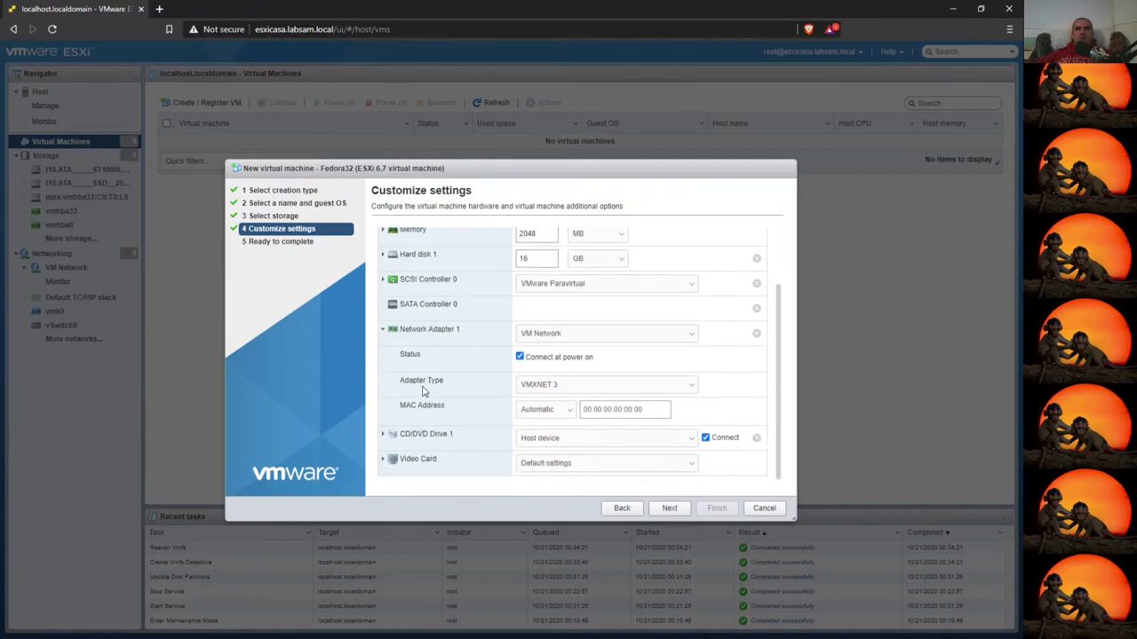
left_click(539, 413)
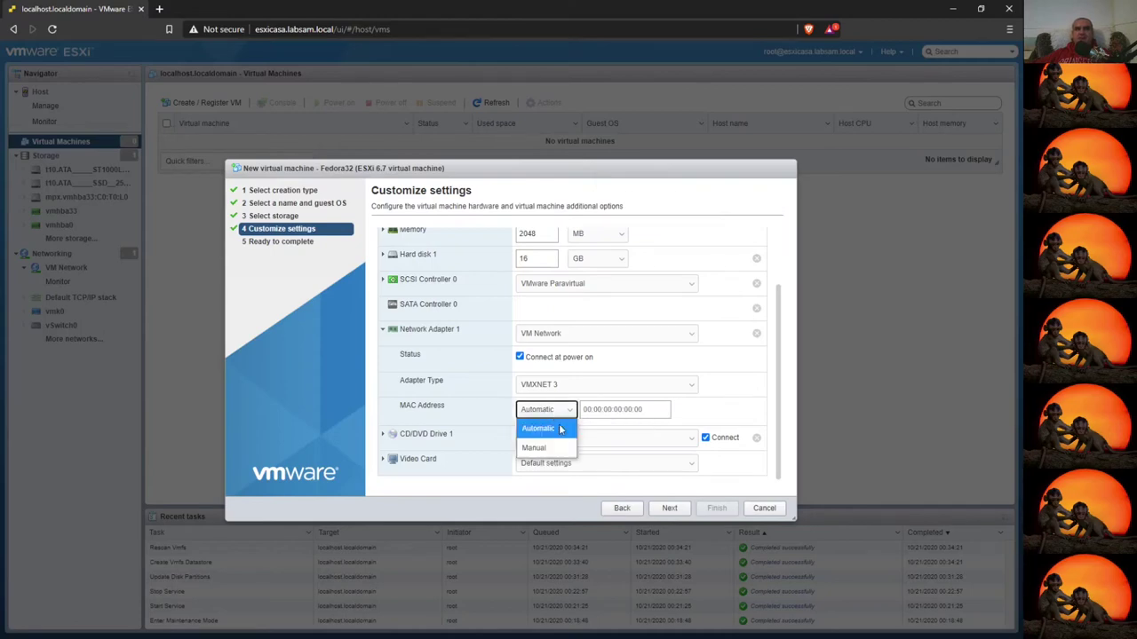
left_click(546, 453)
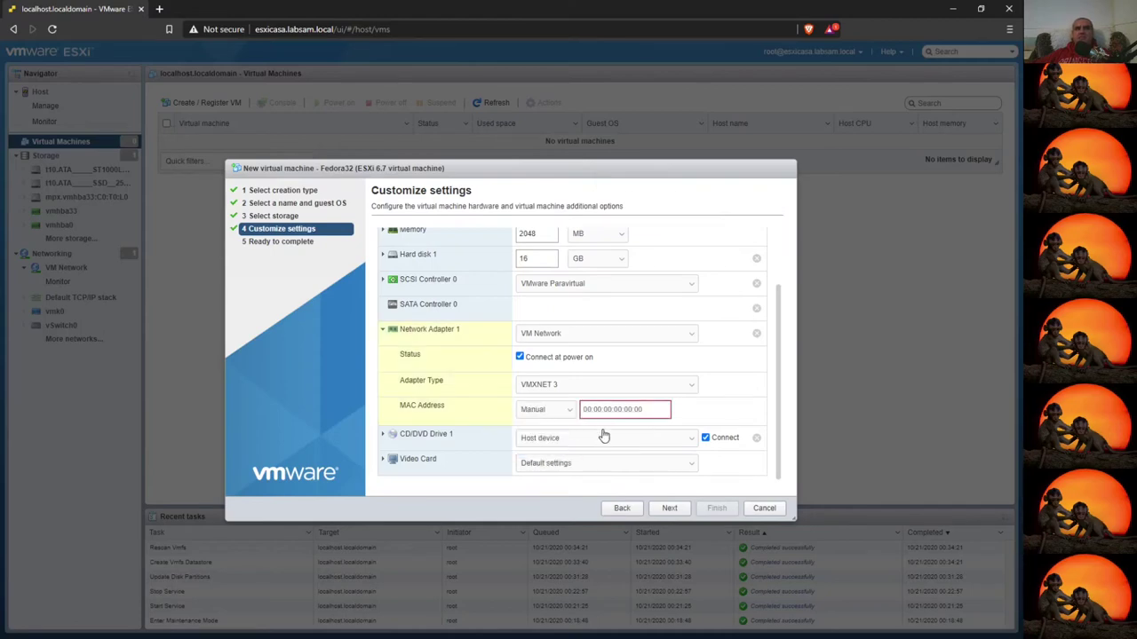
left_click(556, 411)
left_click(548, 430)
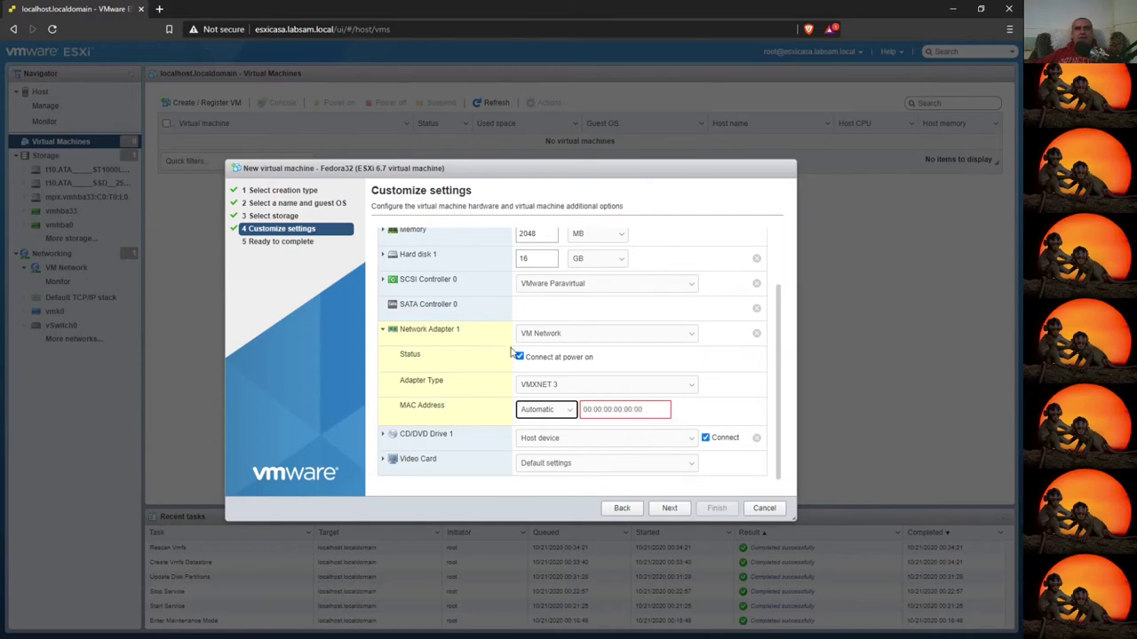
- Review the SCSI controller and memory settings and keep the network adapter on VM Network
scroll(612, 378, "up", 2)
left_click(393, 352)
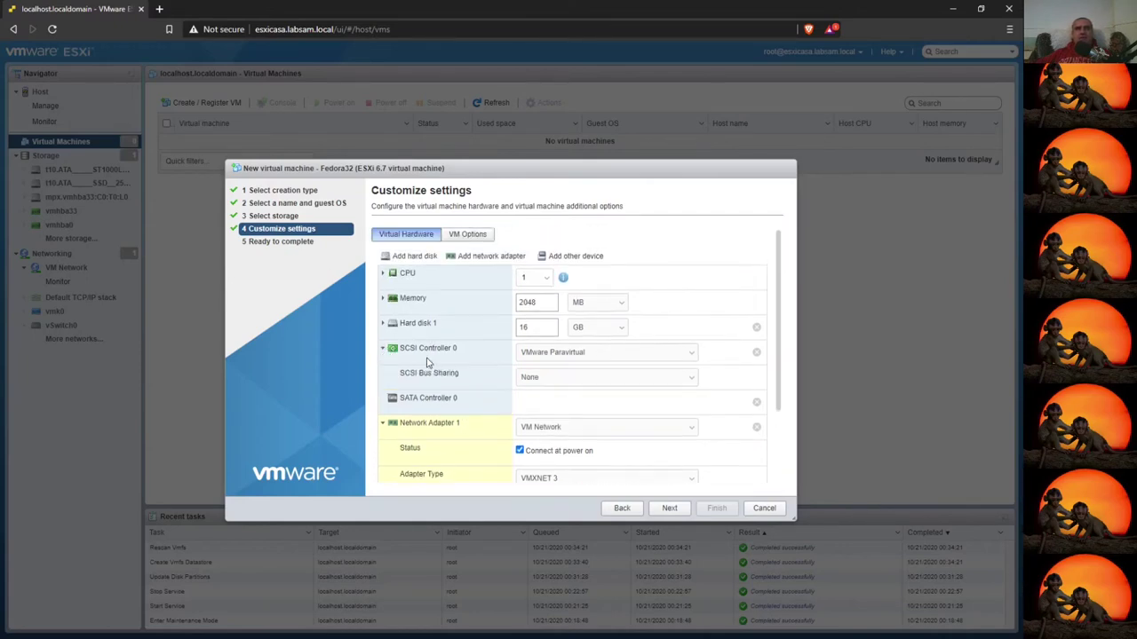
left_click(574, 380)
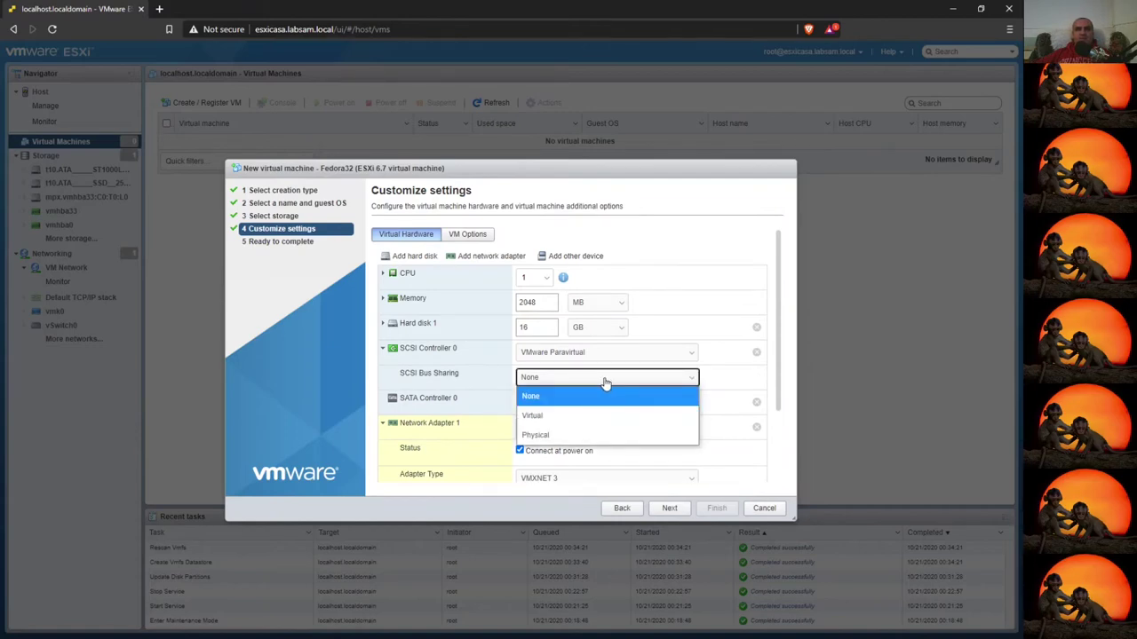
left_click(383, 351)
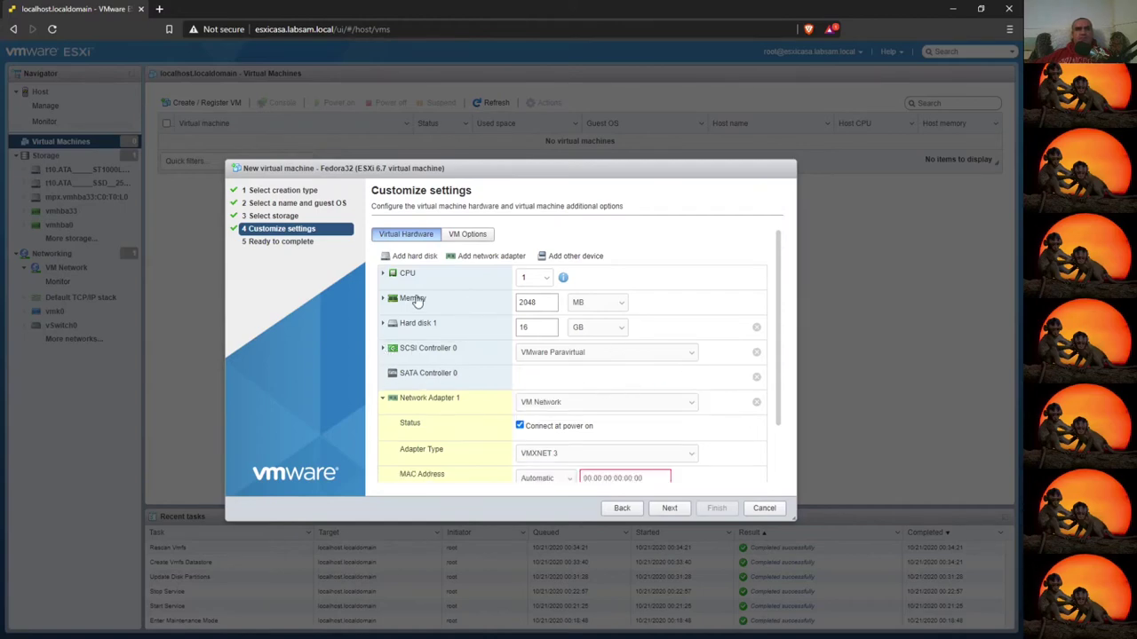
left_click(535, 303)
scroll(550, 425, "down", 2)
left_click(626, 337)
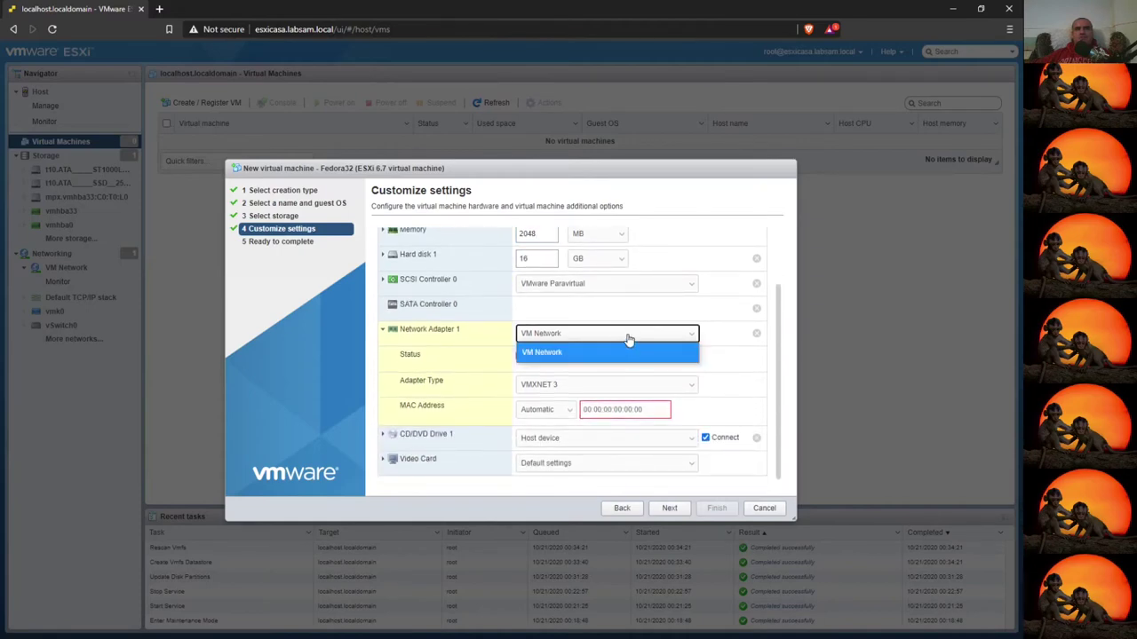
left_click(694, 337)
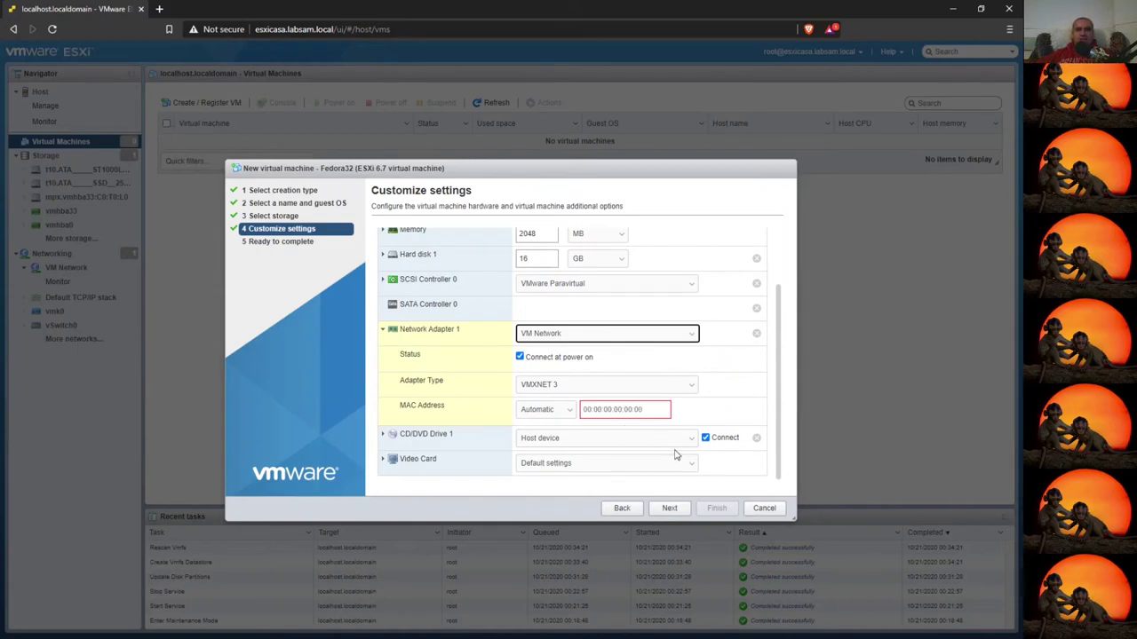
left_click(385, 458)
scroll(533, 435, "down", 3)
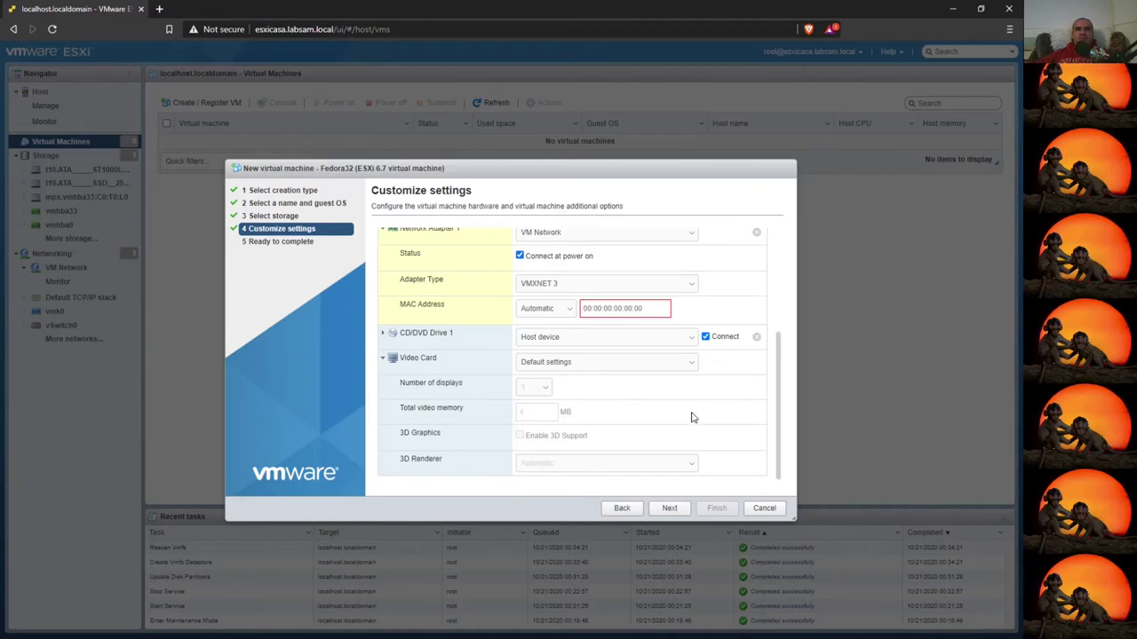
- Switch the video card to custom settings with 3D graphics enabled
left_click(588, 363)
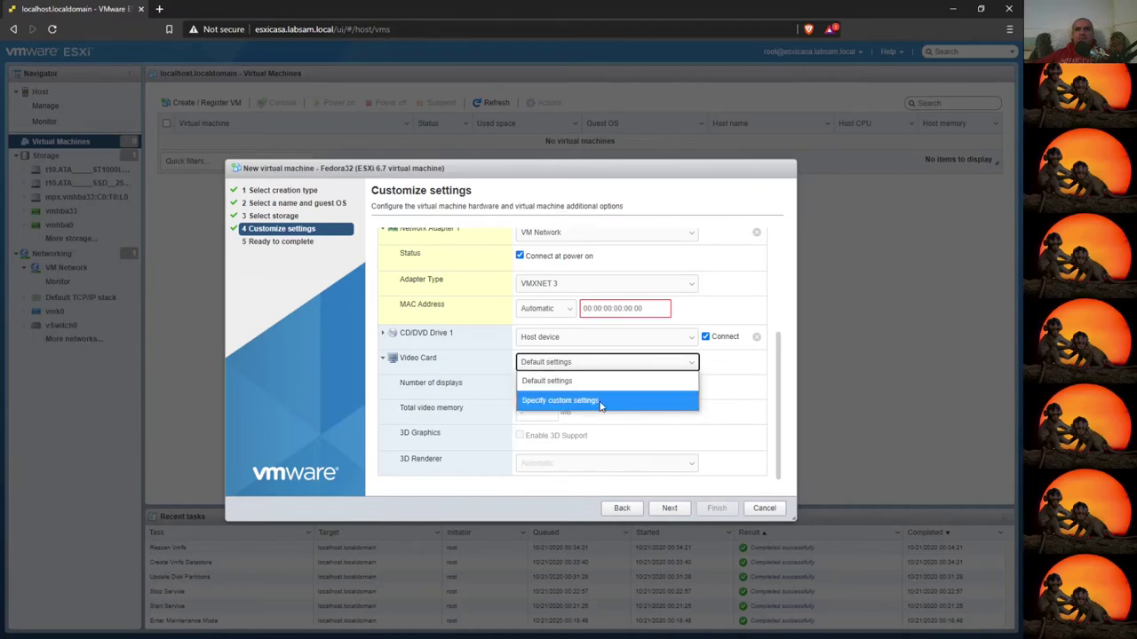
left_click(601, 405)
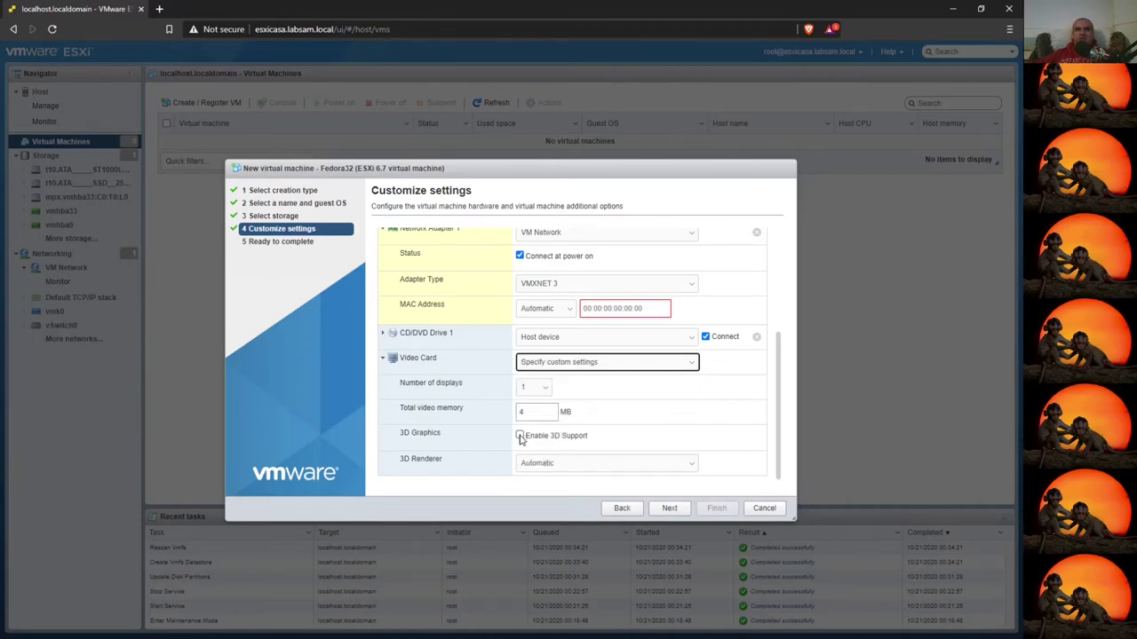
left_click(520, 437)
scroll(621, 449, "down", 1)
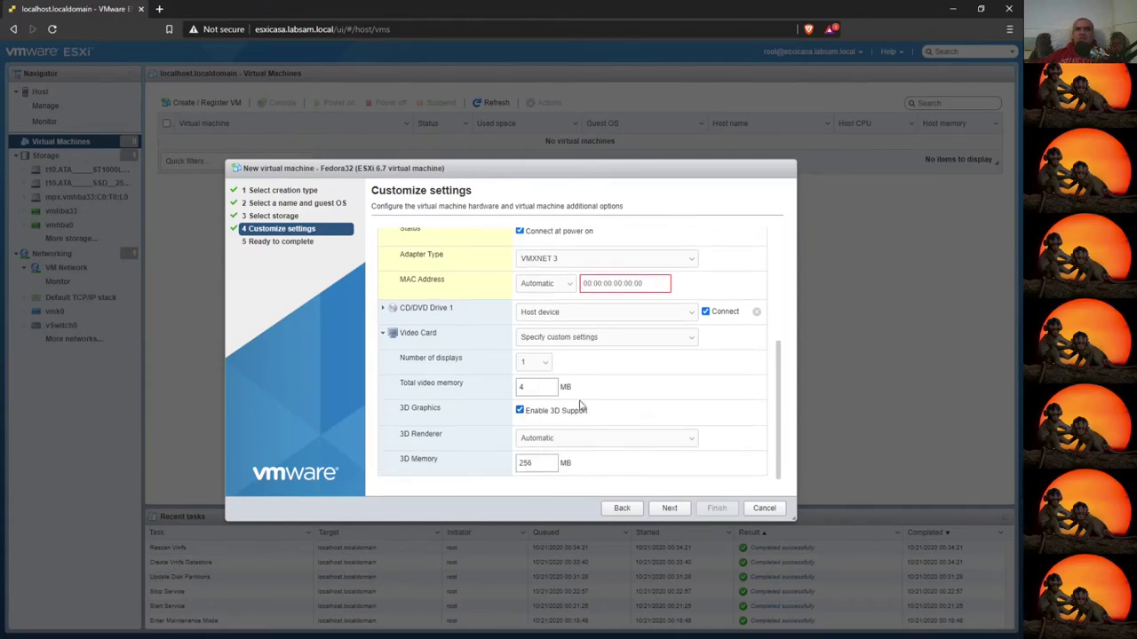
- Restore the video card to Default settings, check CD/DVD Drive 1, and advance to Ready to complete
left_click(583, 337)
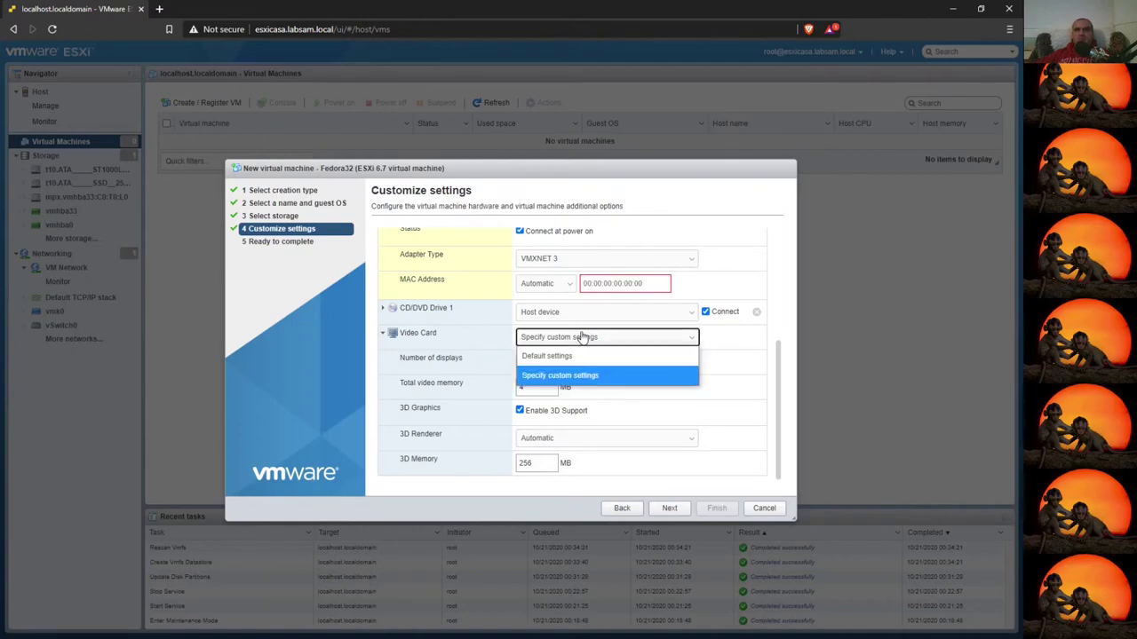
left_click(551, 359)
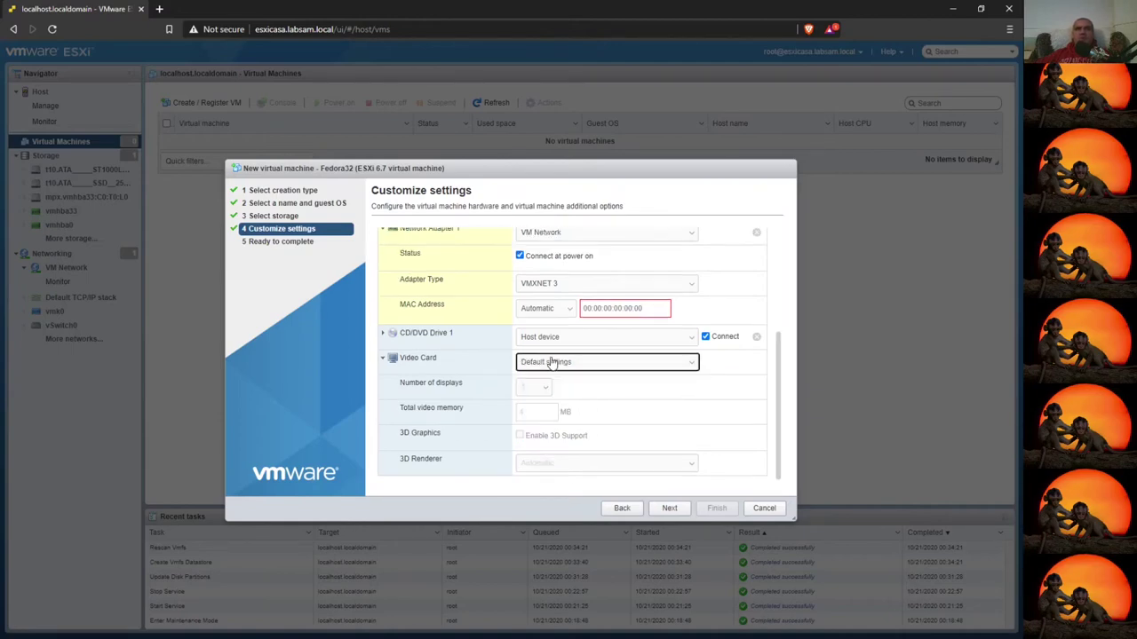
left_click(382, 334)
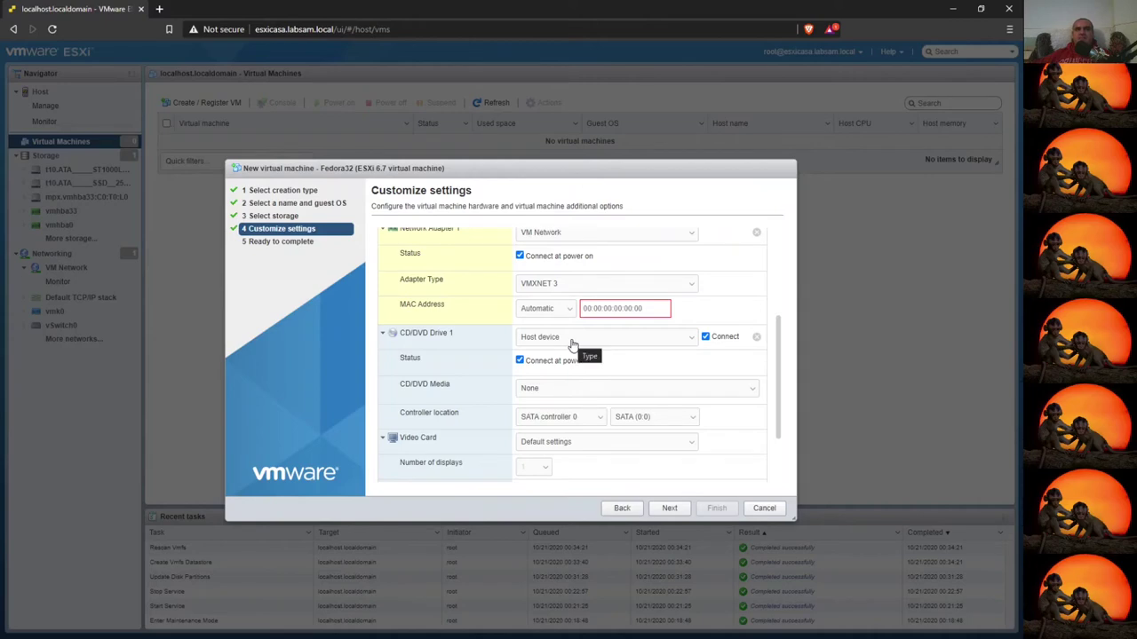
left_click(670, 509)
- Check the thick, lazily zeroed disk provisioning in the summary and go back to hardware customization
scroll(582, 322, "down", 2)
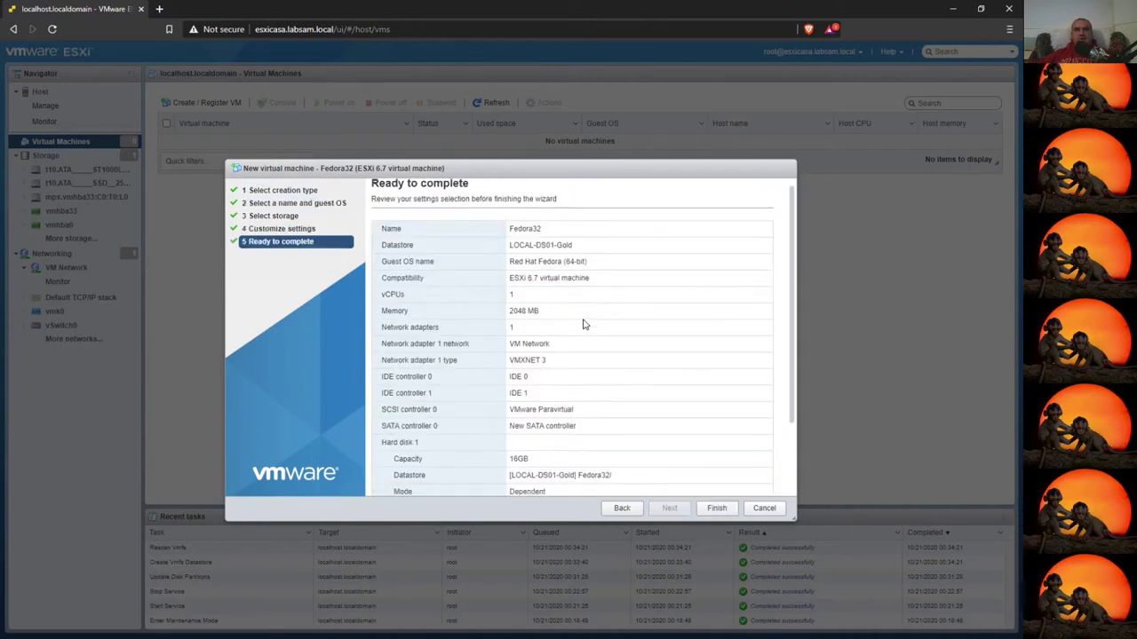
scroll(603, 386, "down", 1)
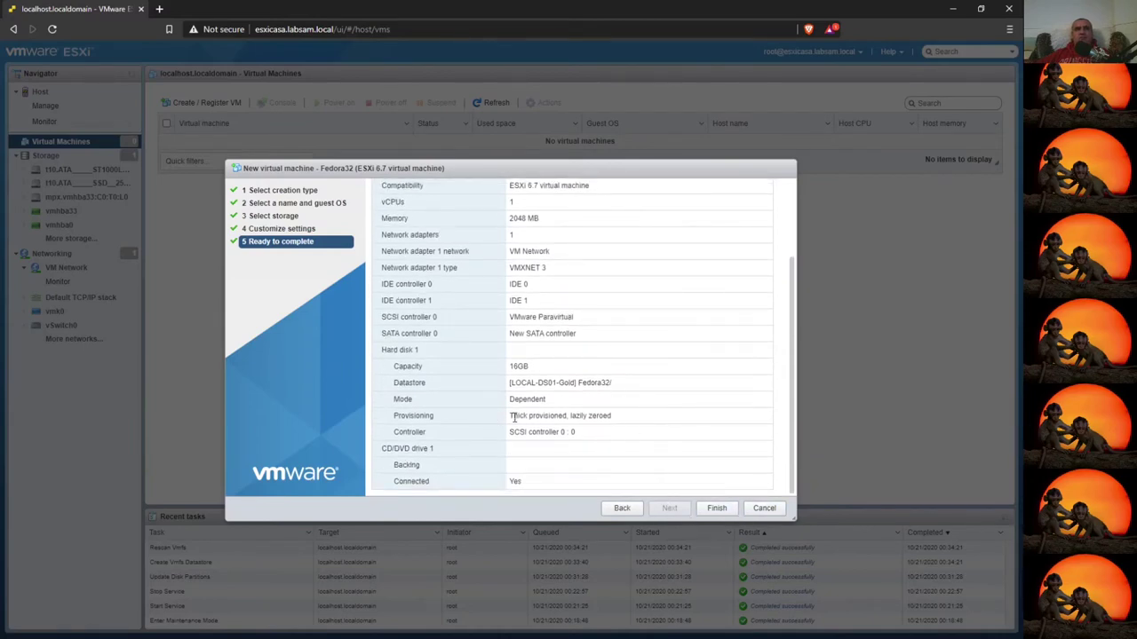
left_click_drag(511, 415, 621, 421)
left_click(621, 508)
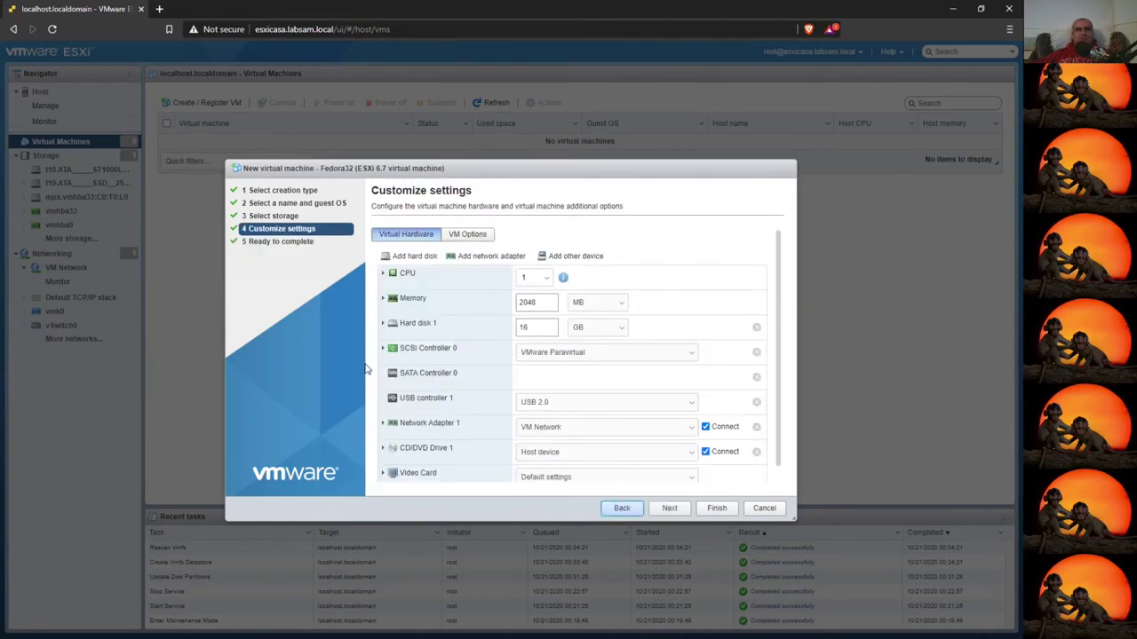
- Set Hard disk 1 to Thin provisioned and finish creating the Fedora32 VM
left_click(383, 348)
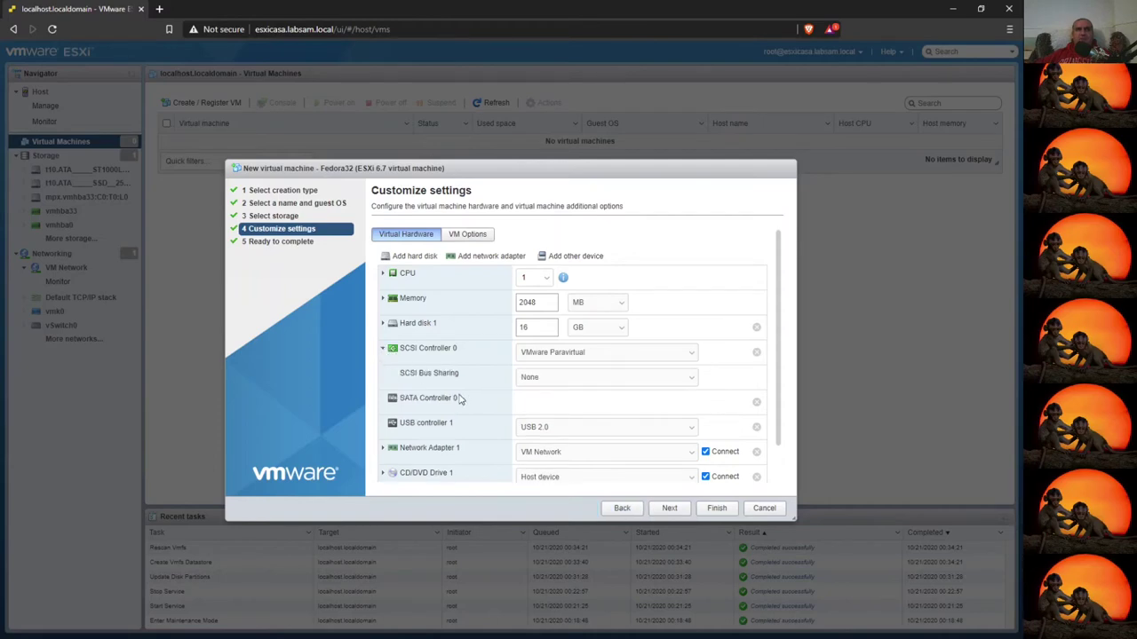
left_click(383, 351)
left_click(383, 324)
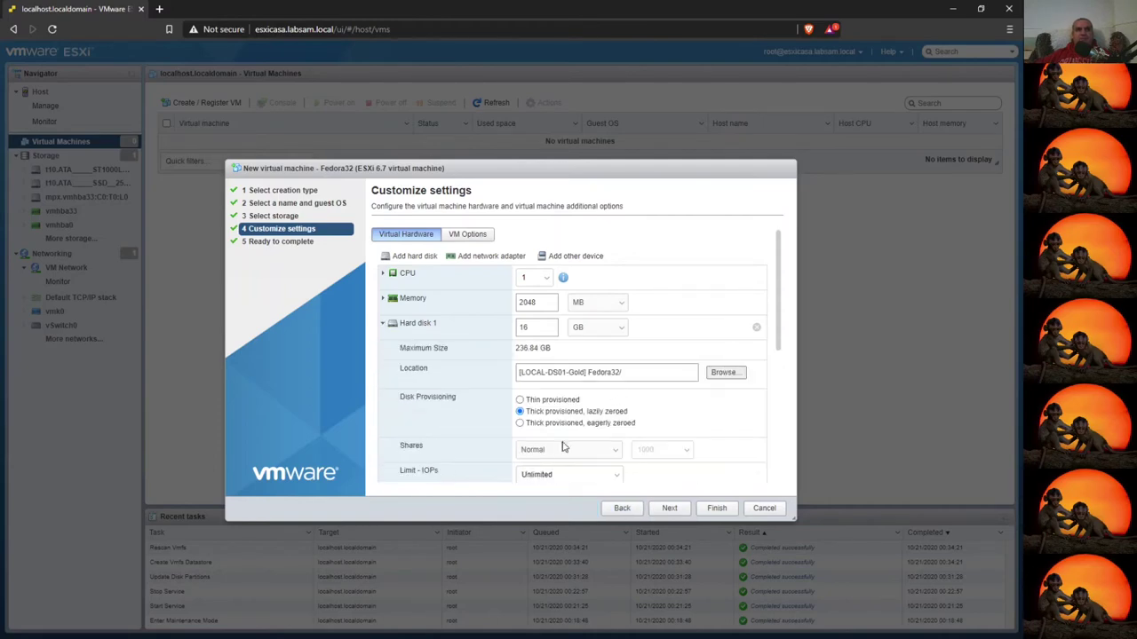
left_click(521, 400)
scroll(593, 435, "down", 1)
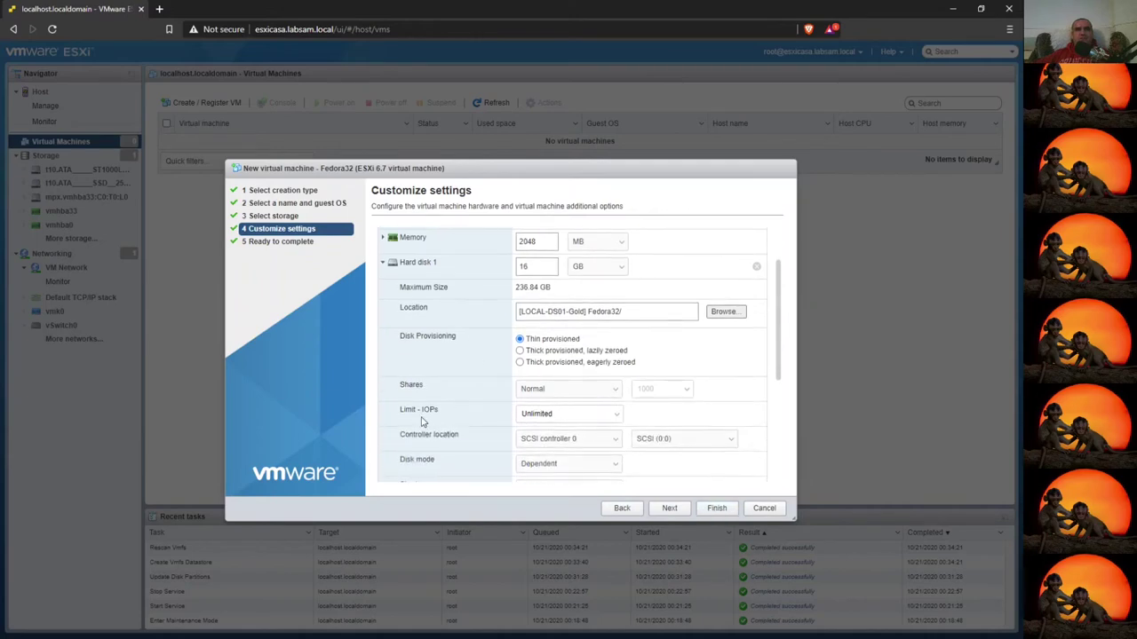
scroll(562, 435, "down", 1)
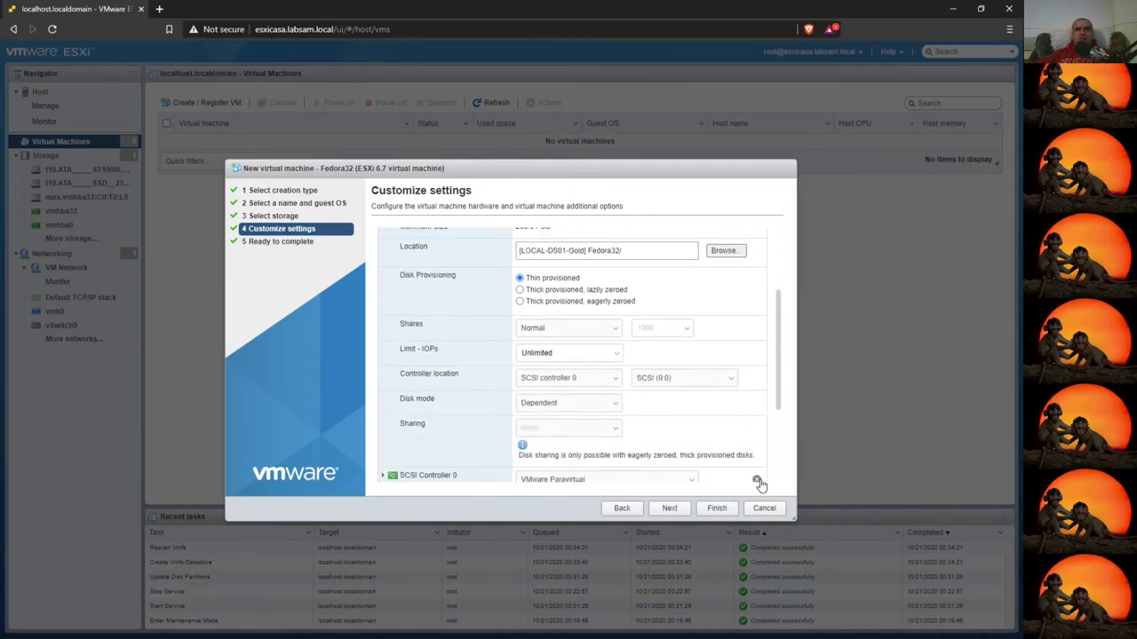
left_click(706, 510)
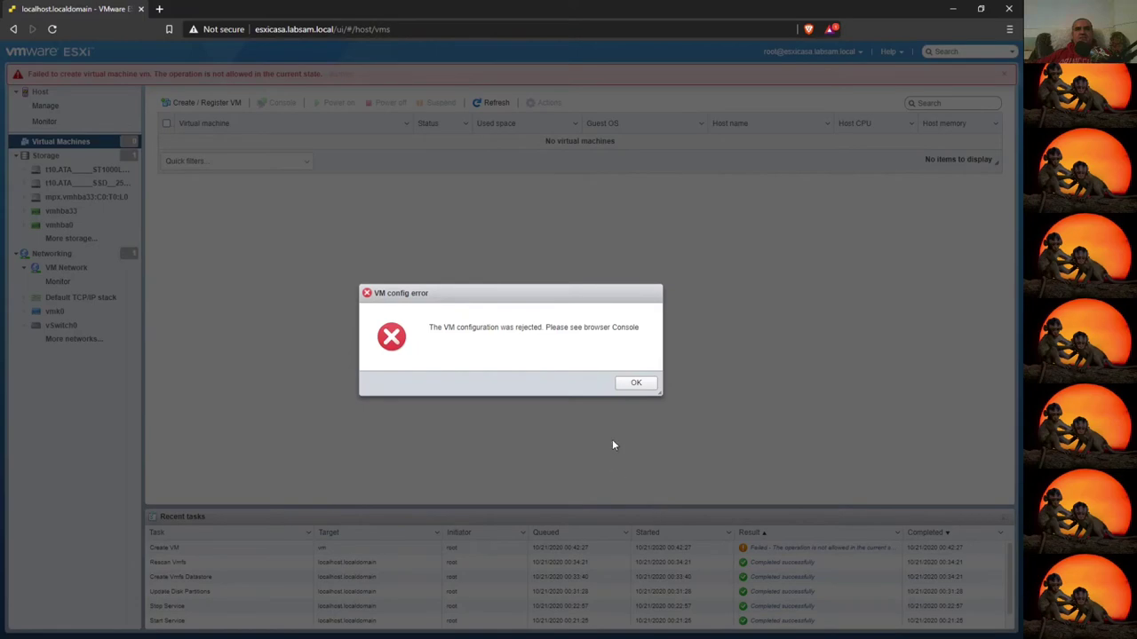
- Dismiss the rejected-configuration error dialog and the red failure banner
left_click_drag(509, 341, 647, 332)
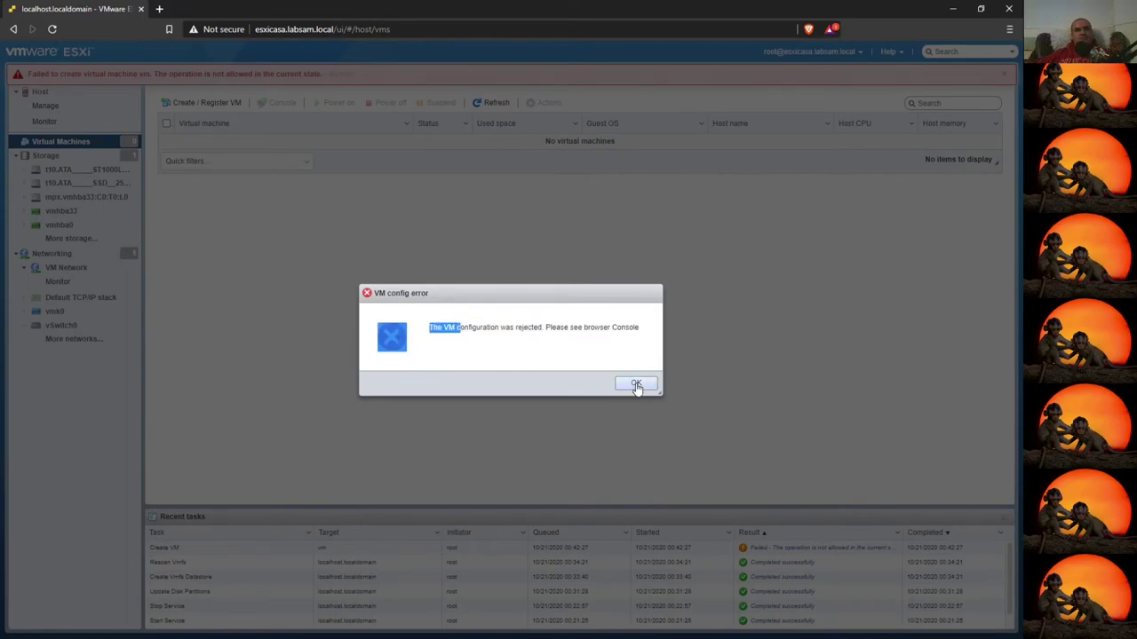
left_click(636, 383)
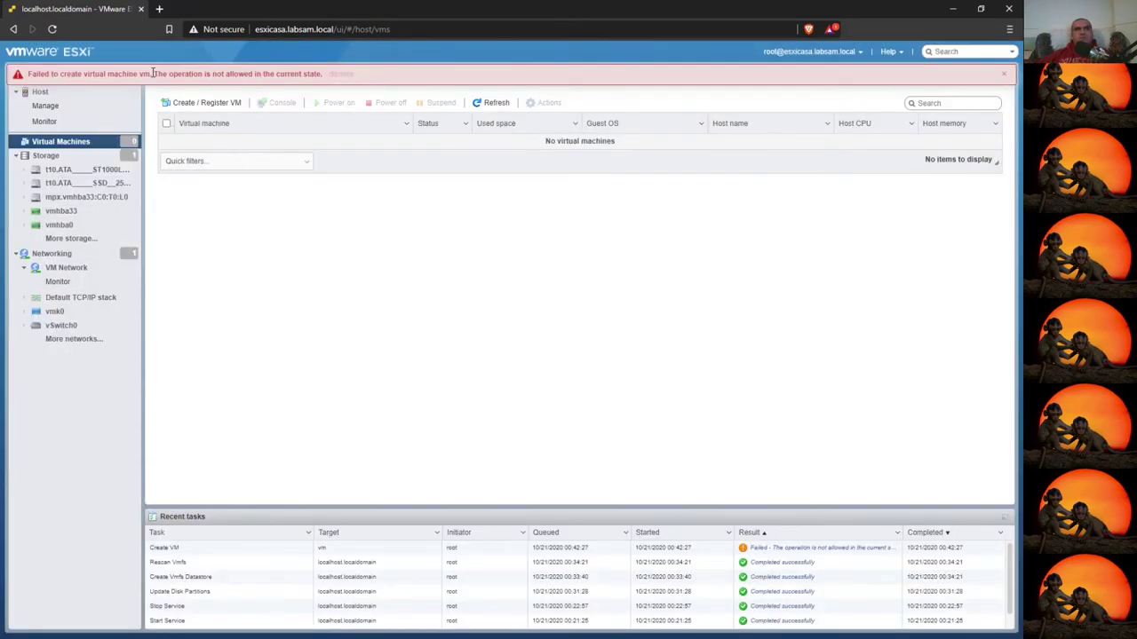
left_click_drag(152, 73, 316, 73)
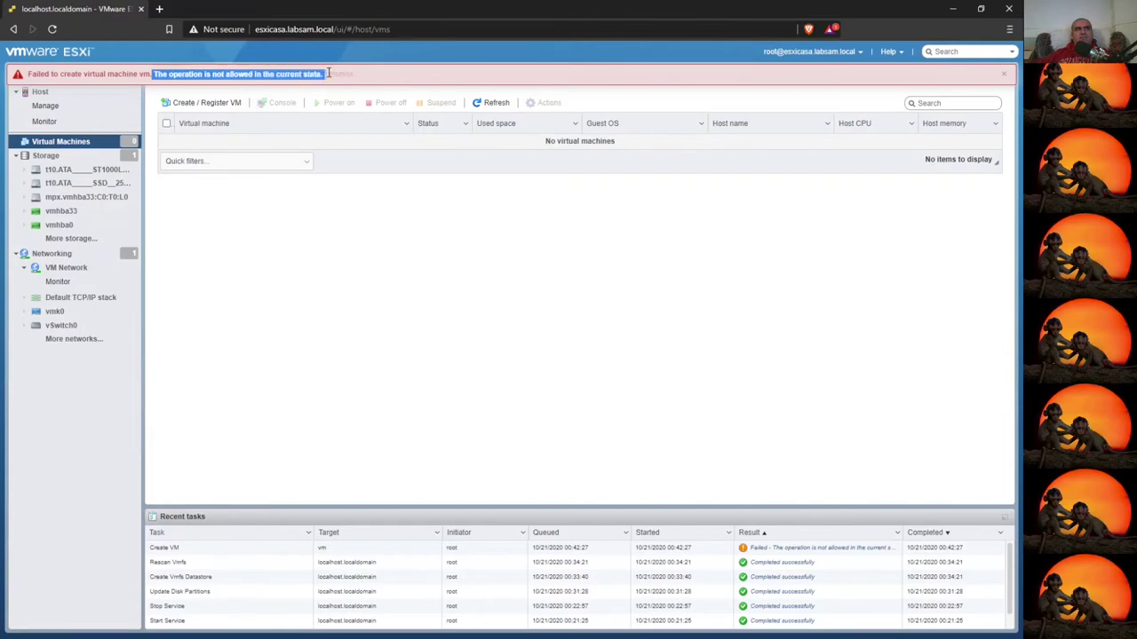
left_click(1004, 74)
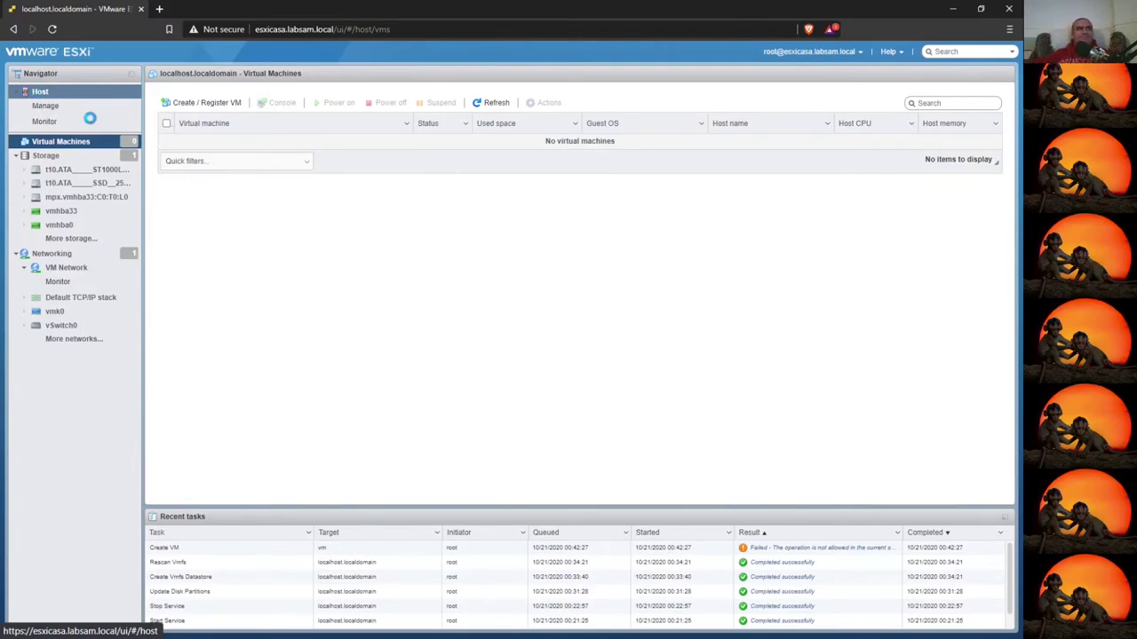
right_click(41, 94)
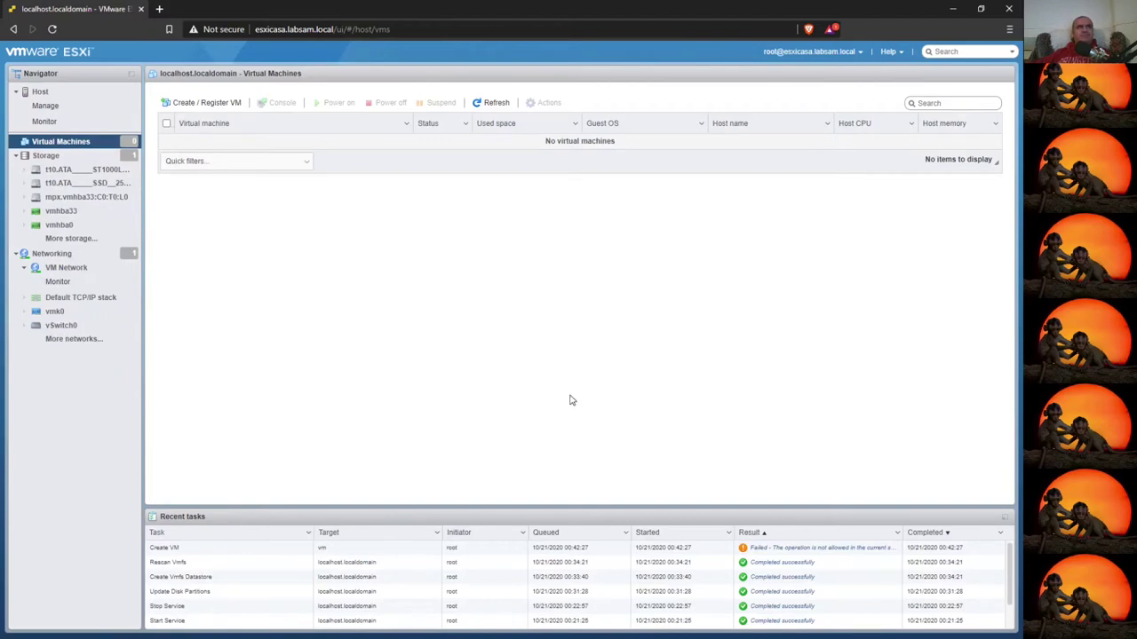
- Start a new VM named Fedora32 with guest OS Linux, Red Hat Fedora (64-bit)
left_click(204, 102)
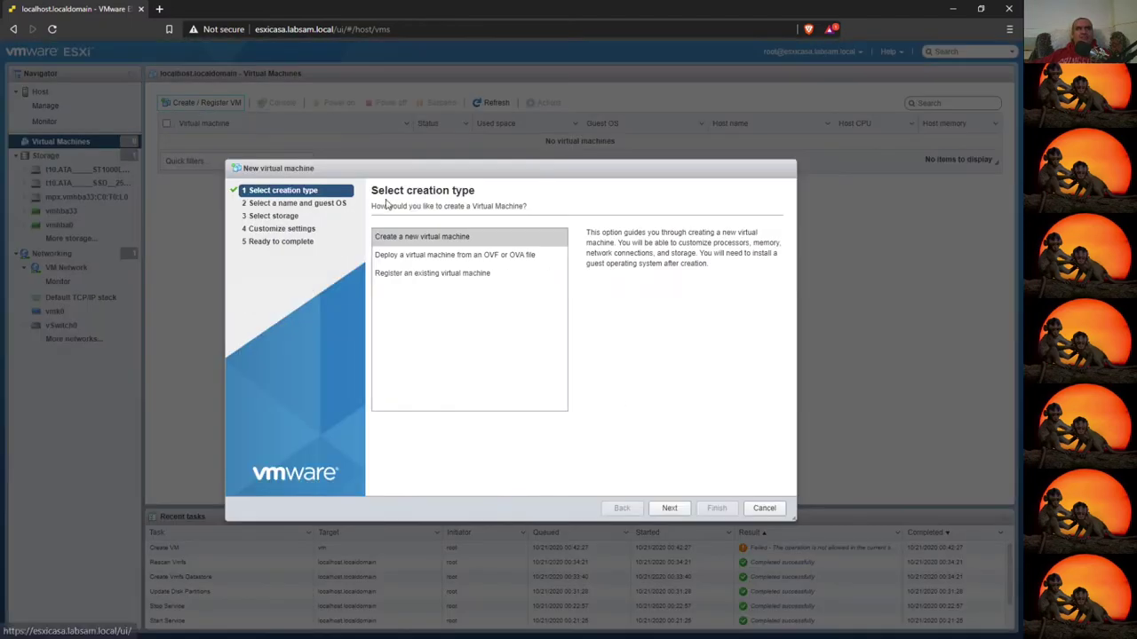
left_click(670, 508)
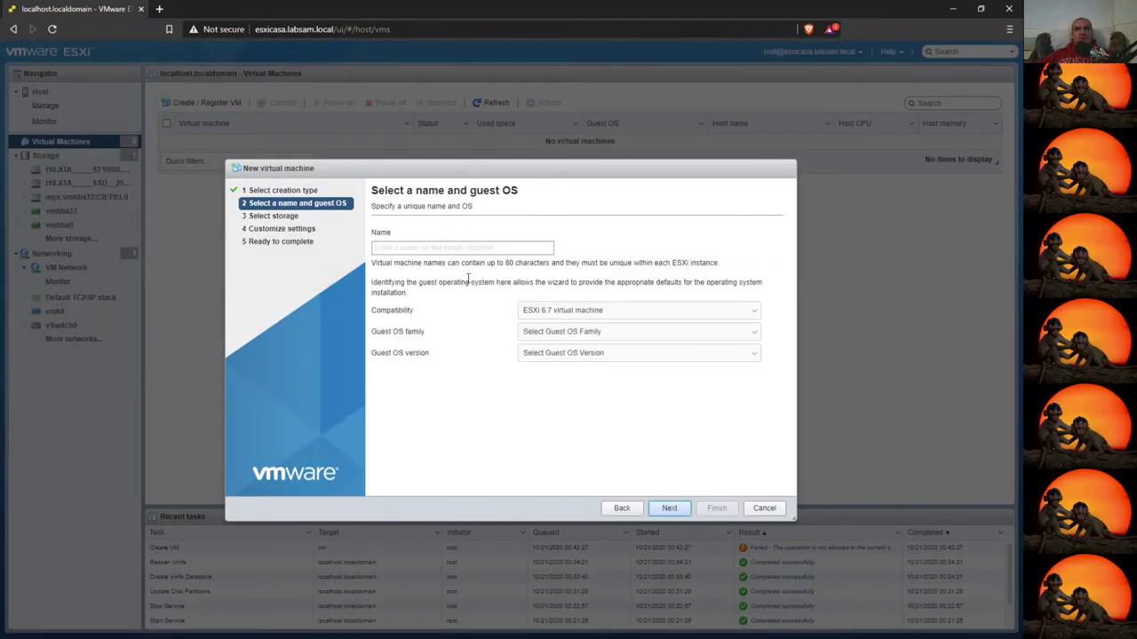
left_click(454, 249)
type("Fedora32")
left_click(551, 331)
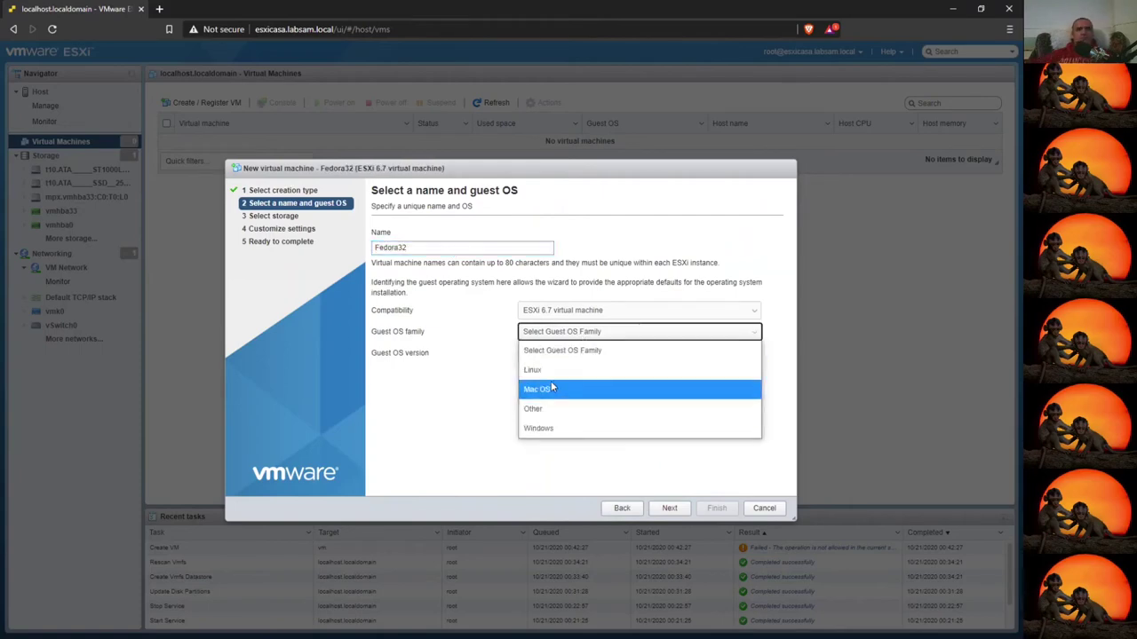
left_click(533, 369)
left_click(639, 352)
scroll(639, 322, "down", 5)
left_click(588, 81)
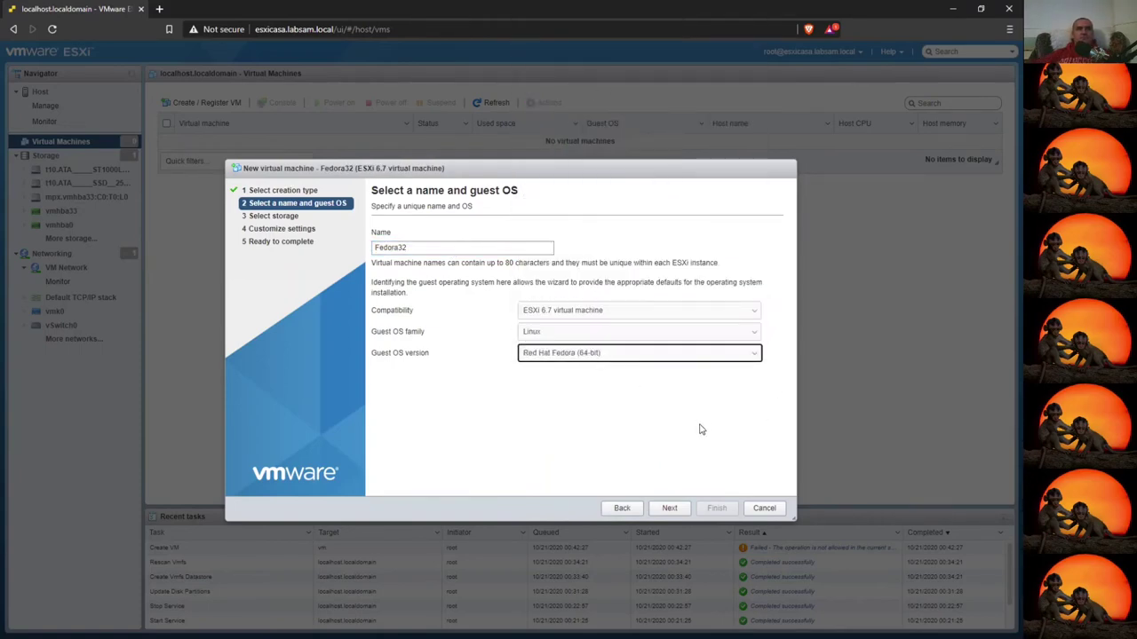
- Keep LOCAL-DS01-Gold storage, make the 16 GB disk thin provisioned, and finish creation
left_click(669, 507)
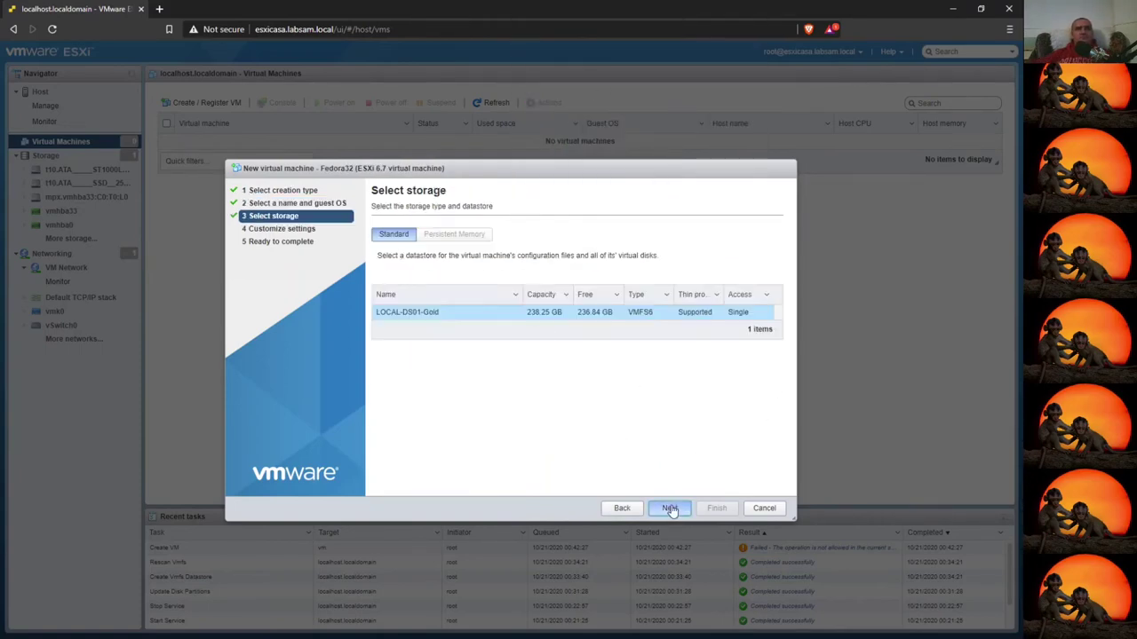
left_click(669, 508)
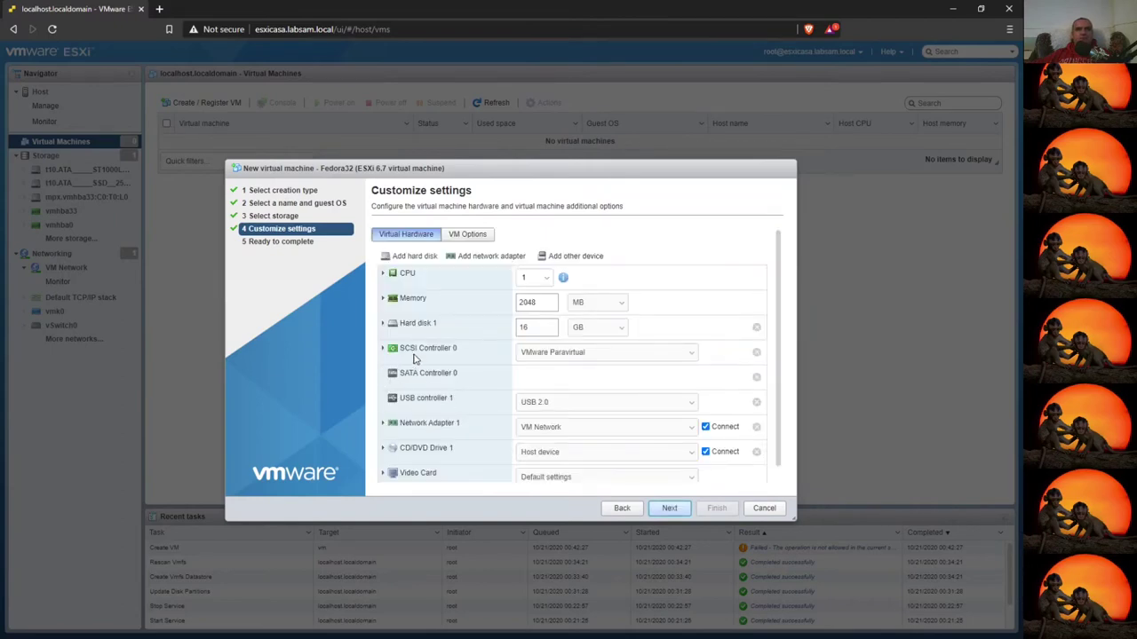
left_click(383, 324)
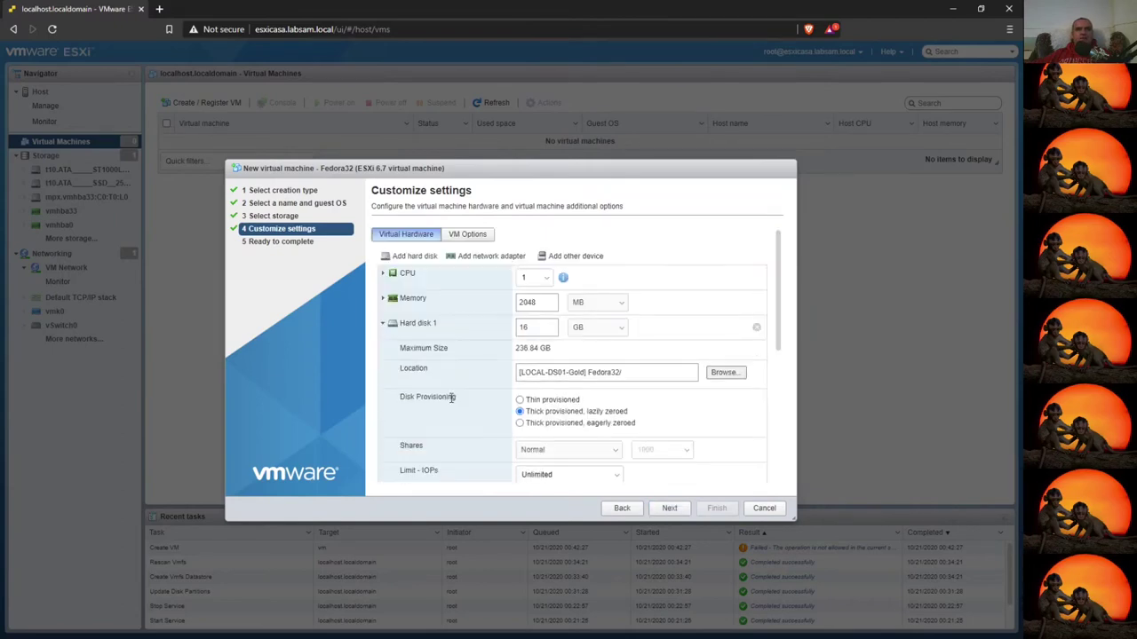
left_click(521, 400)
left_click(669, 508)
left_click(717, 508)
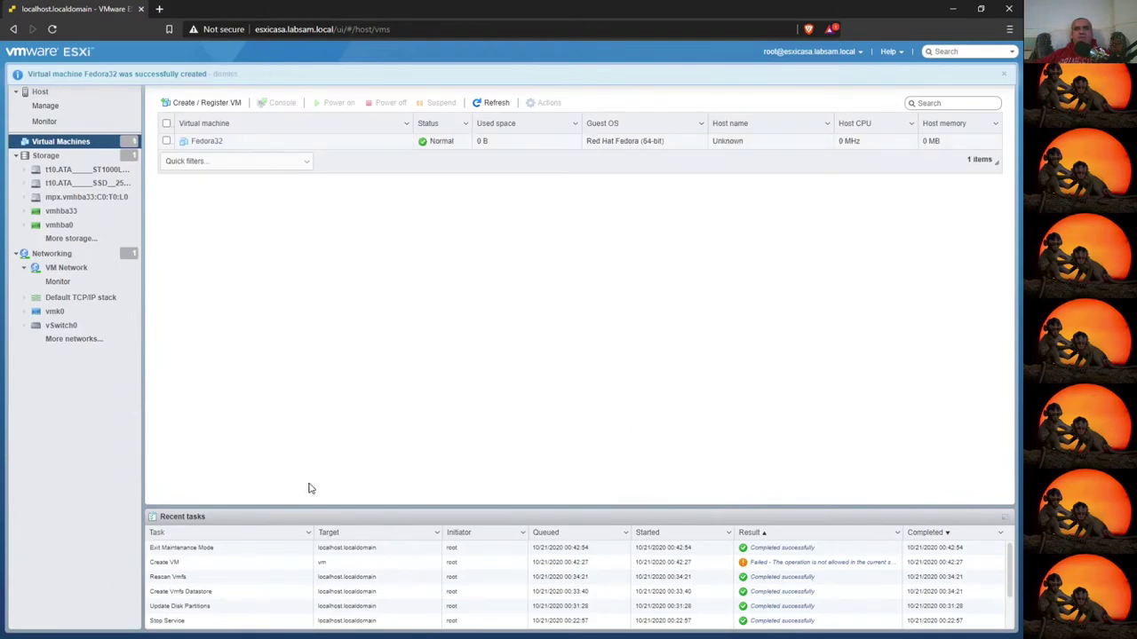
- Open the new Fedora32 VM's summary page and collapse the Recent tasks panel
scroll(444, 589, "down", 3)
scroll(507, 578, "up", 3)
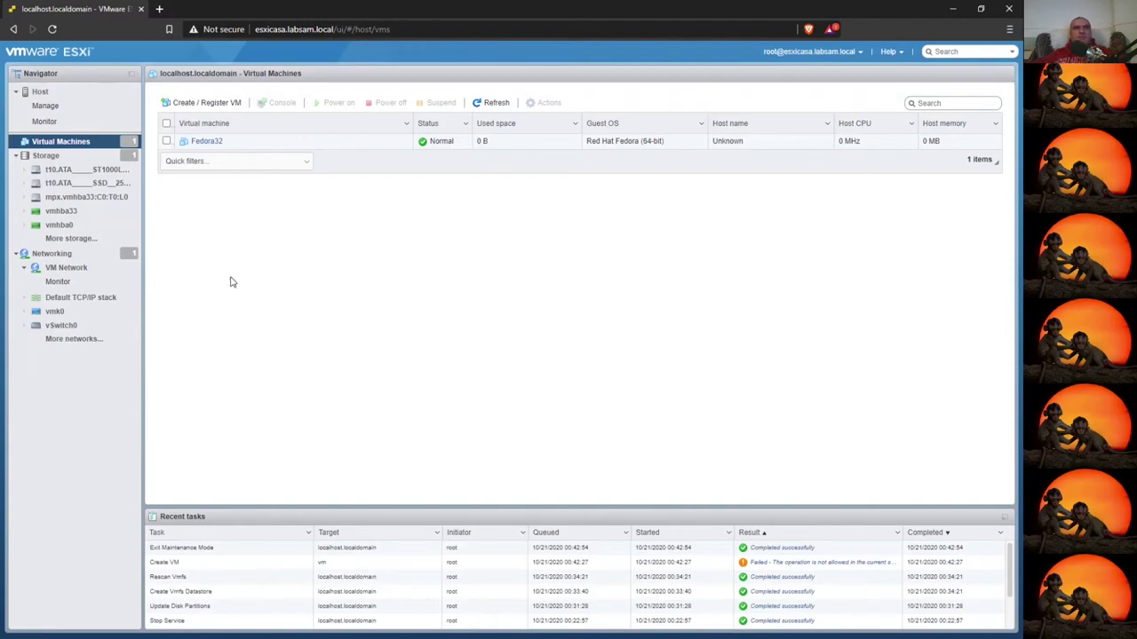
left_click(208, 144)
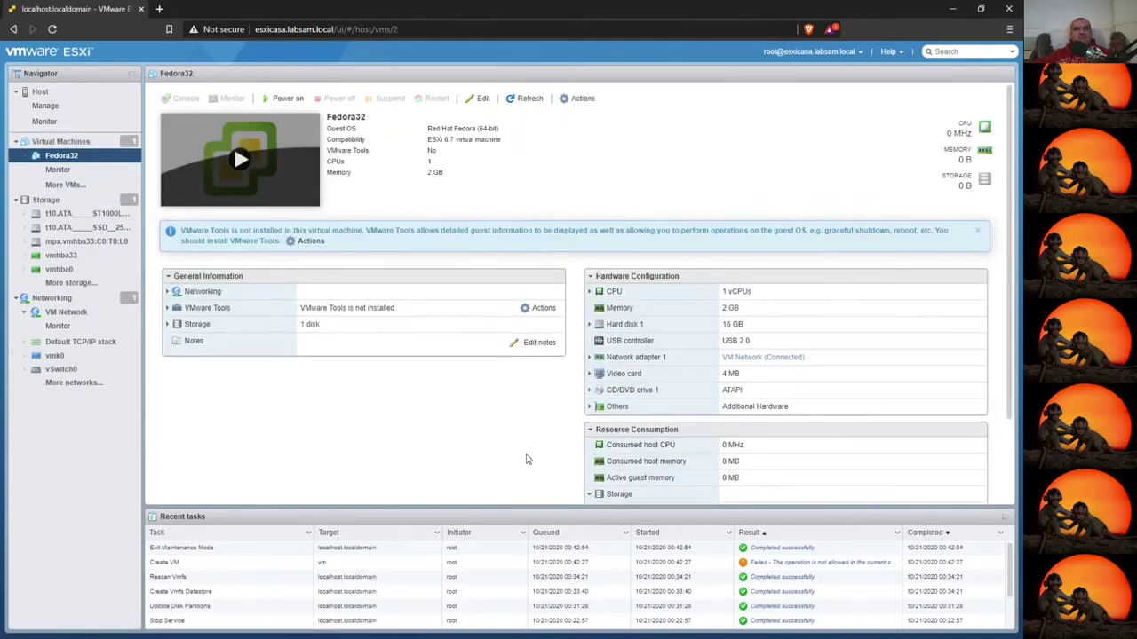
left_click(1005, 522)
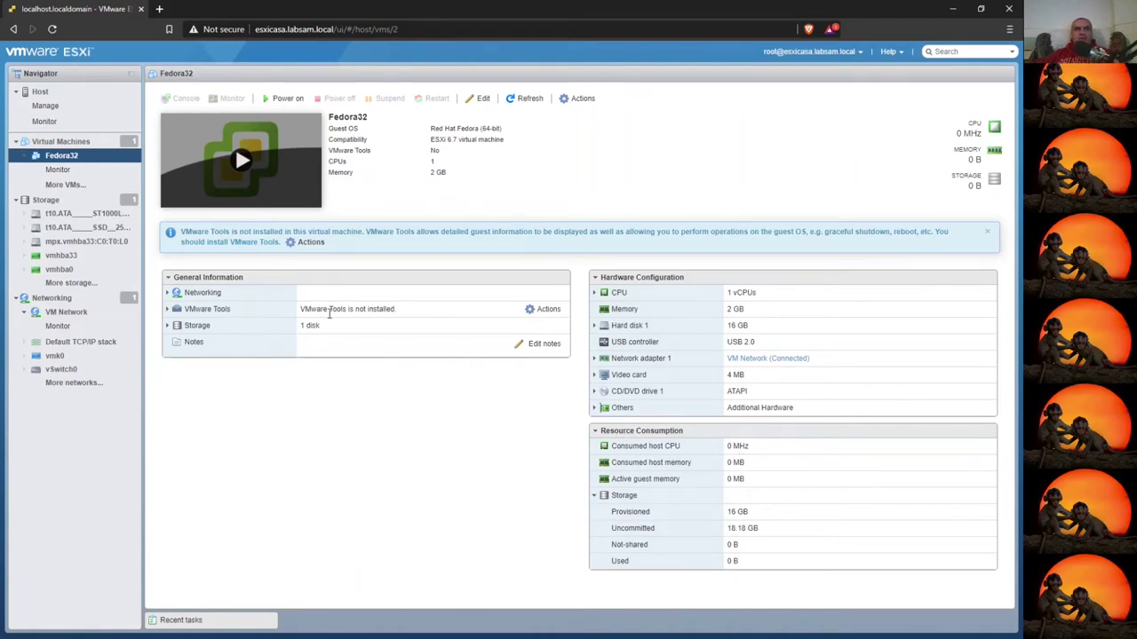
- Add the note 'Esto es una prueba básica' to Fedora32 and save it
left_click(533, 345)
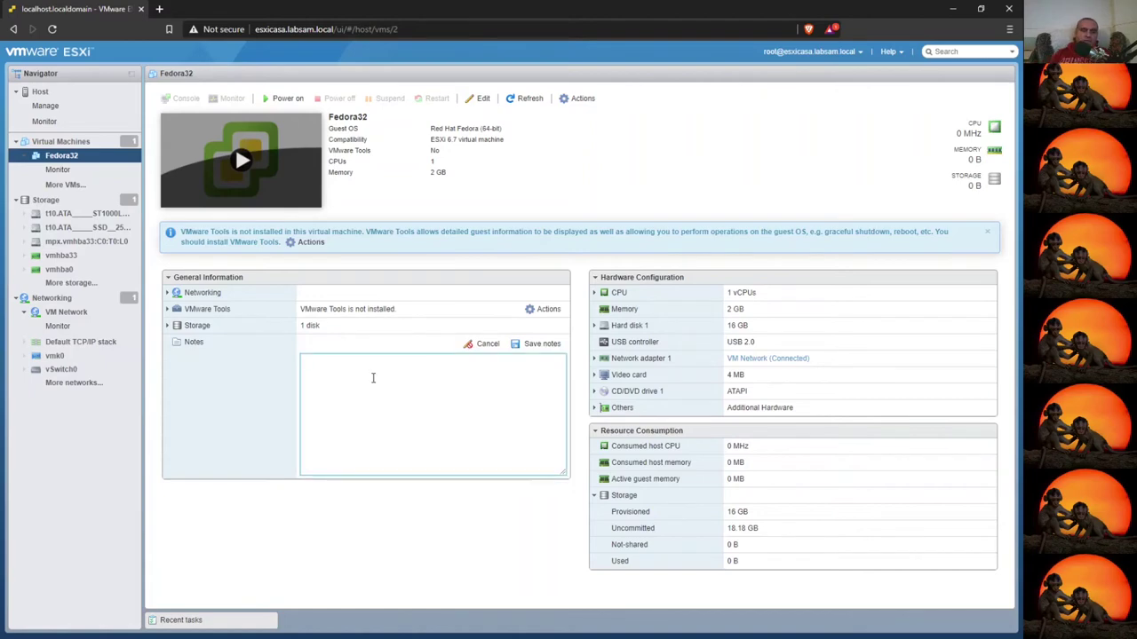
type("Esto es una prueba b")
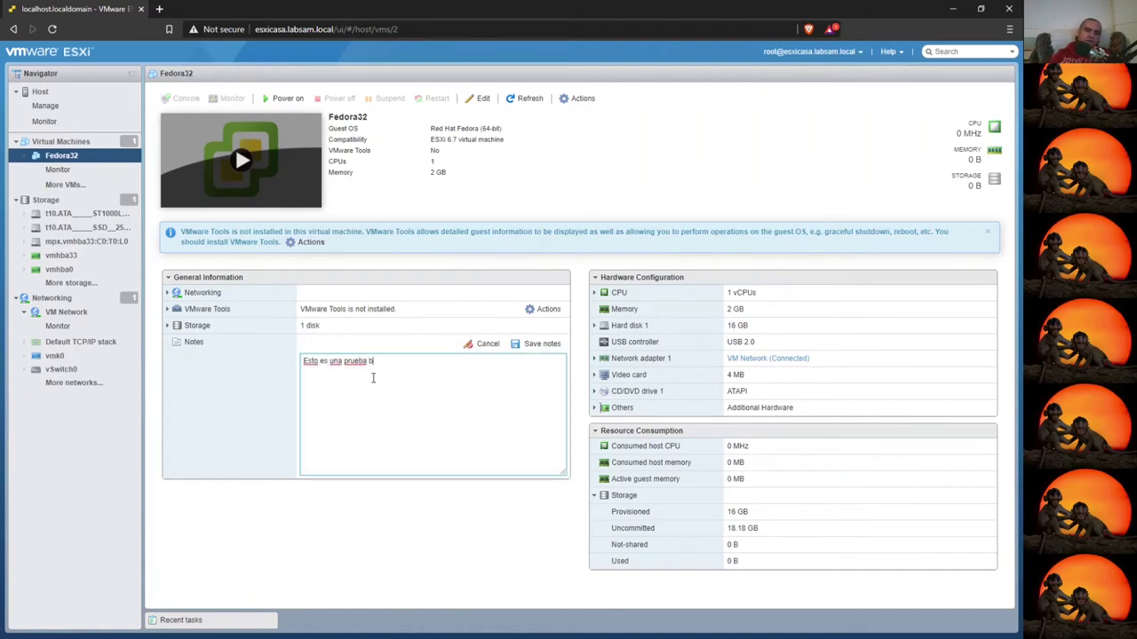
type("ásica")
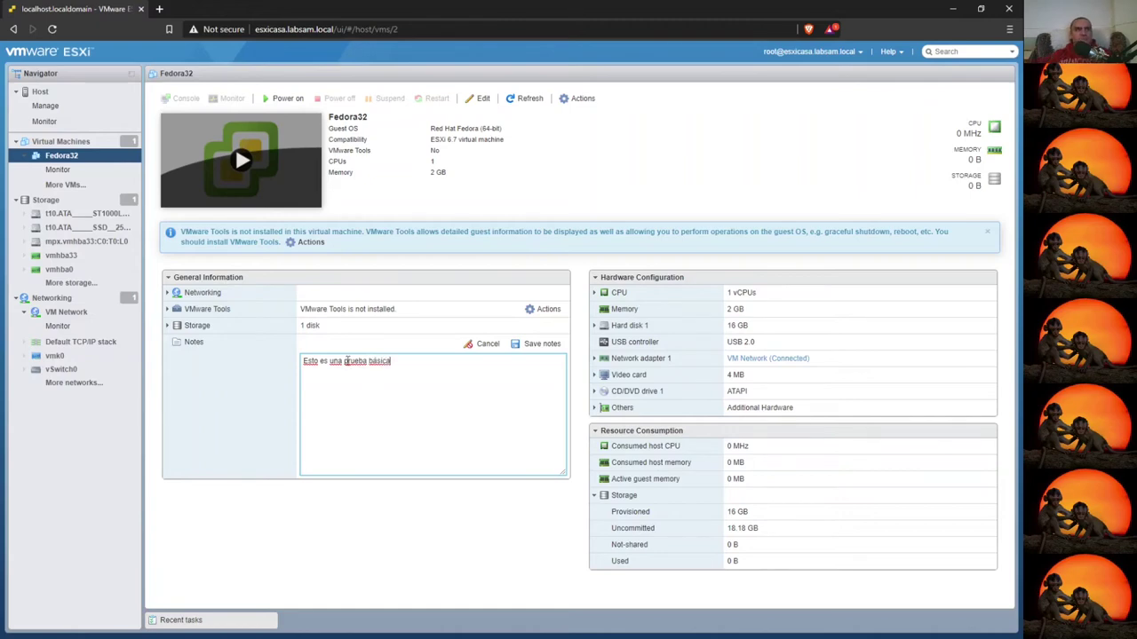
left_click(540, 343)
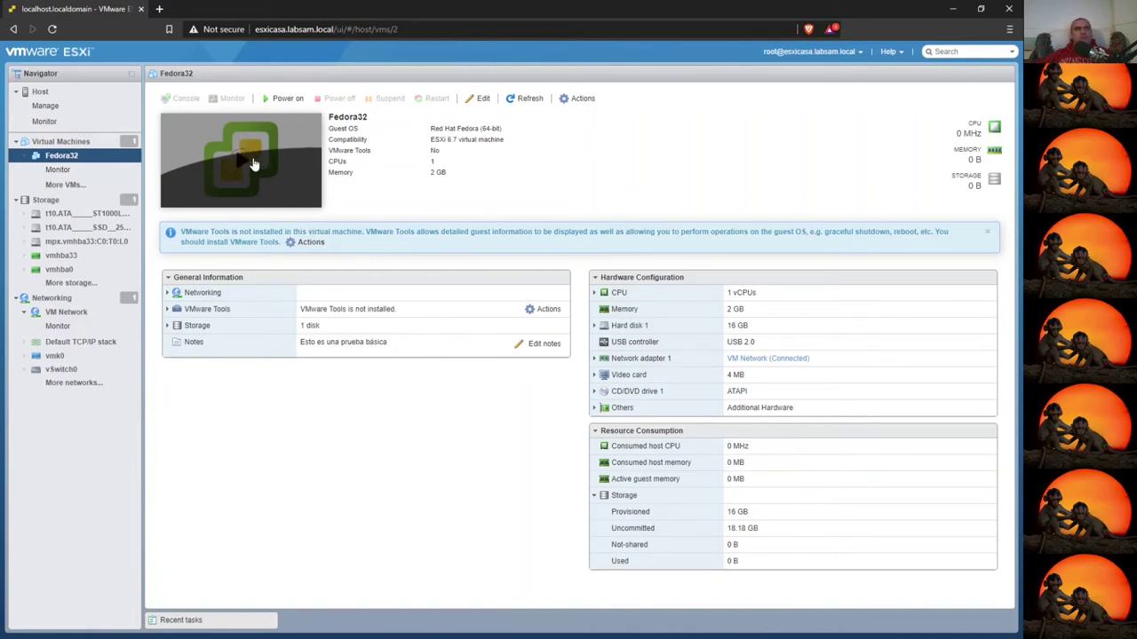
- Power on Fedora32 and open its console in an enlarged window
left_click(287, 101)
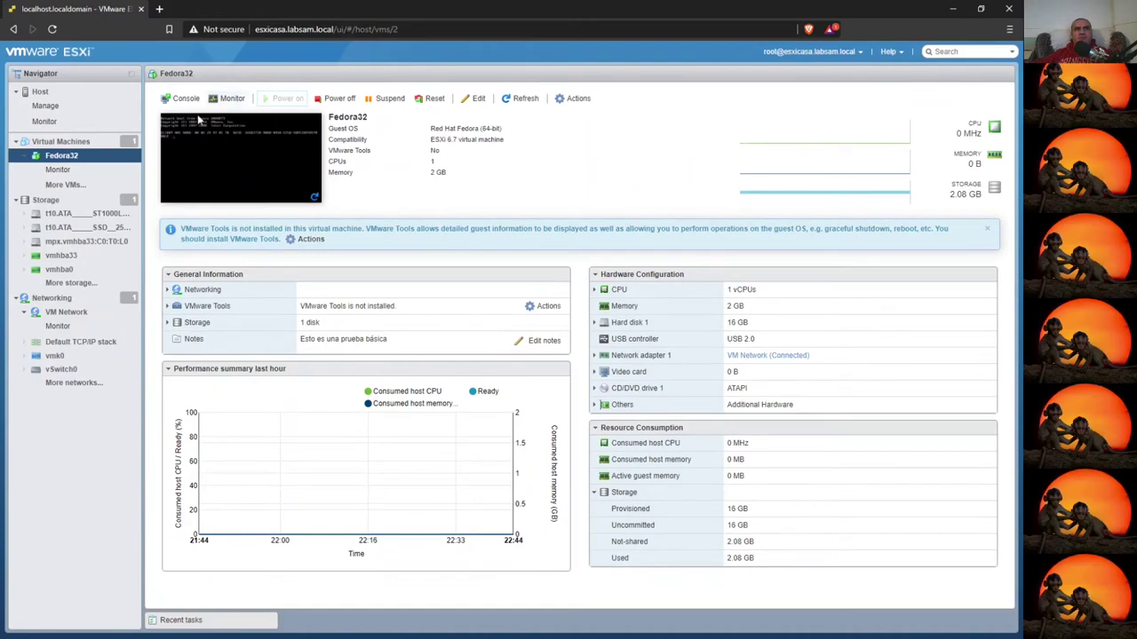
left_click(248, 177)
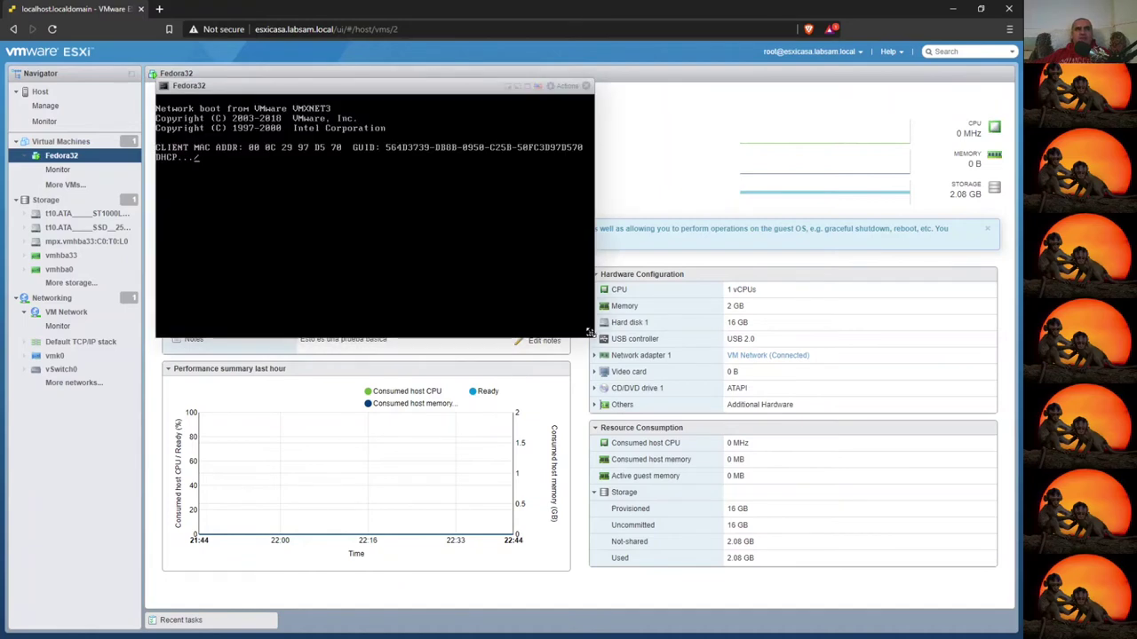
left_click_drag(590, 333, 815, 514)
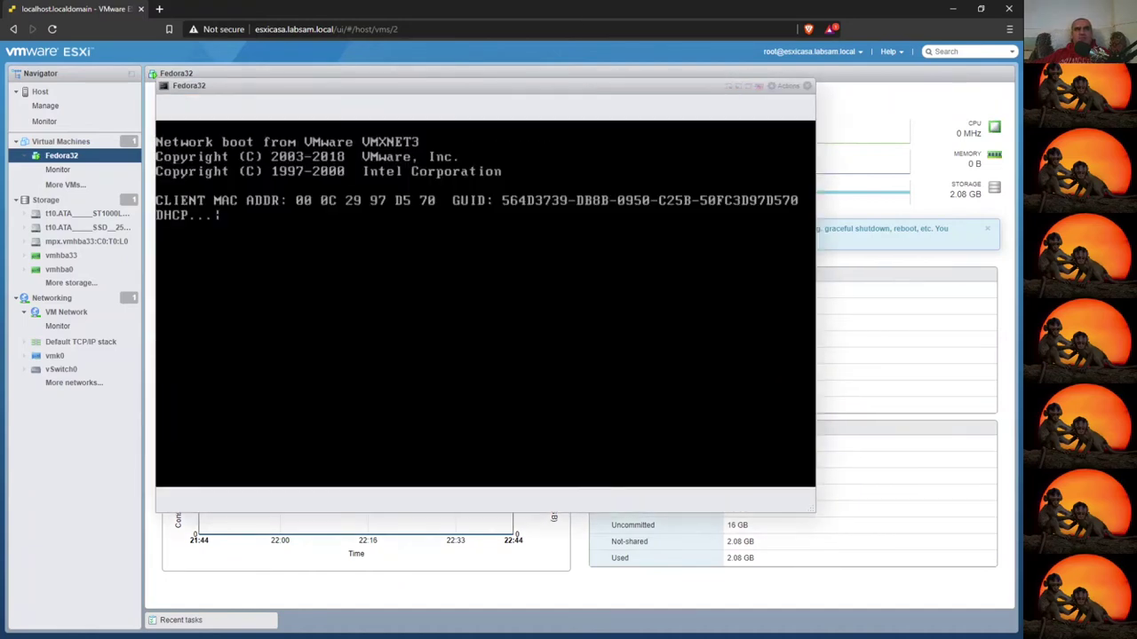
- Look through the console's Actions menu, dismiss it, and close the Fedora32 console
left_click(788, 87)
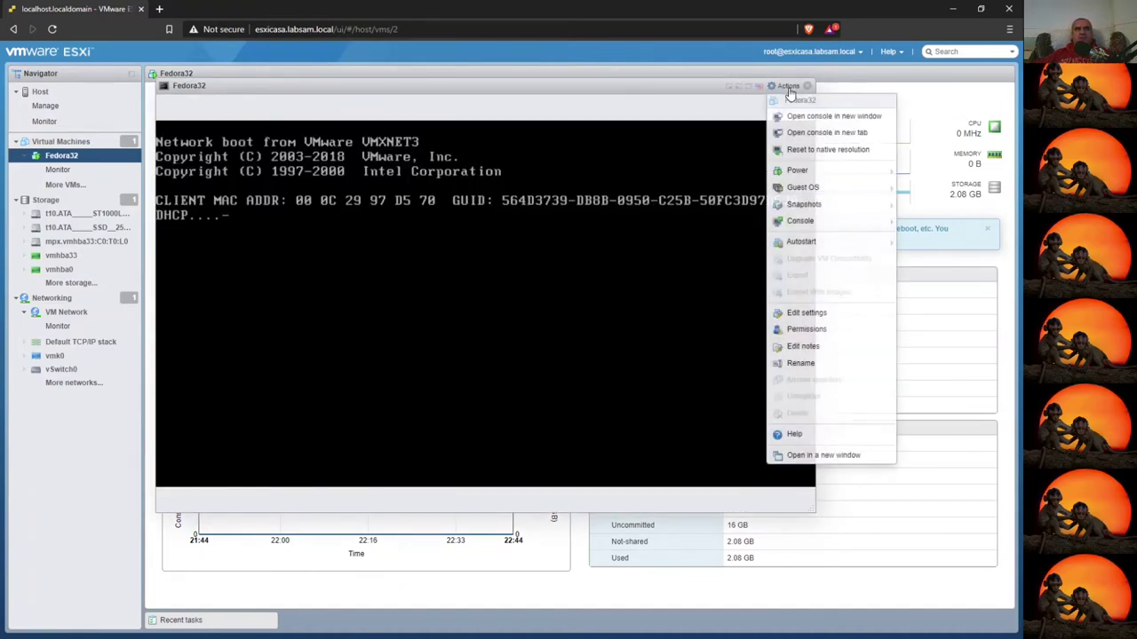
mouse_move(852, 242)
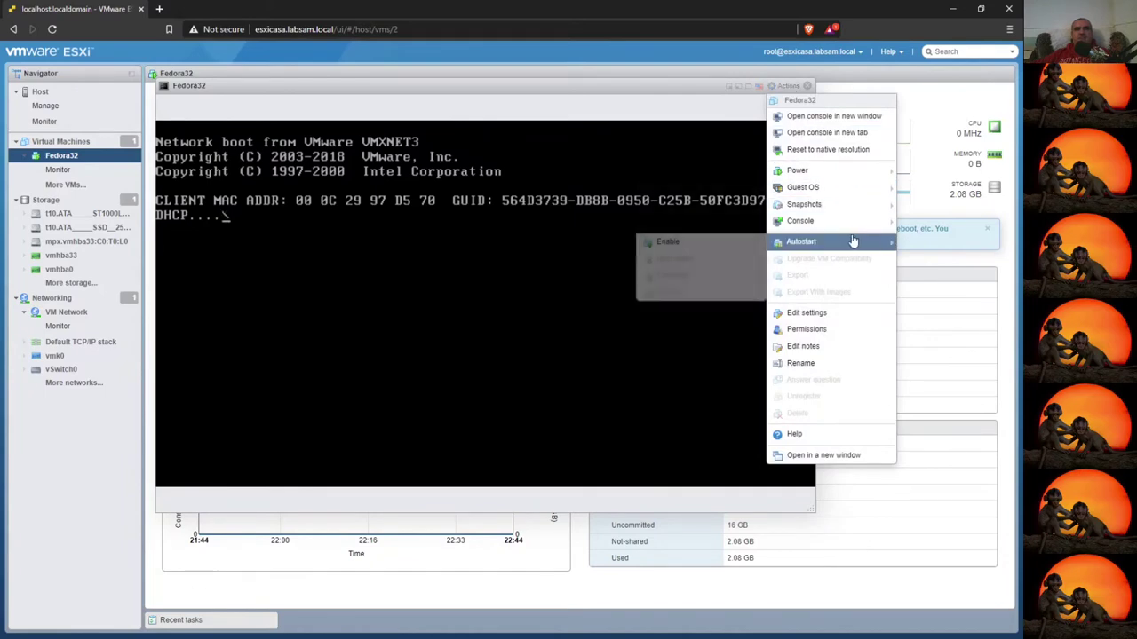
left_click_drag(325, 91, 229, 77)
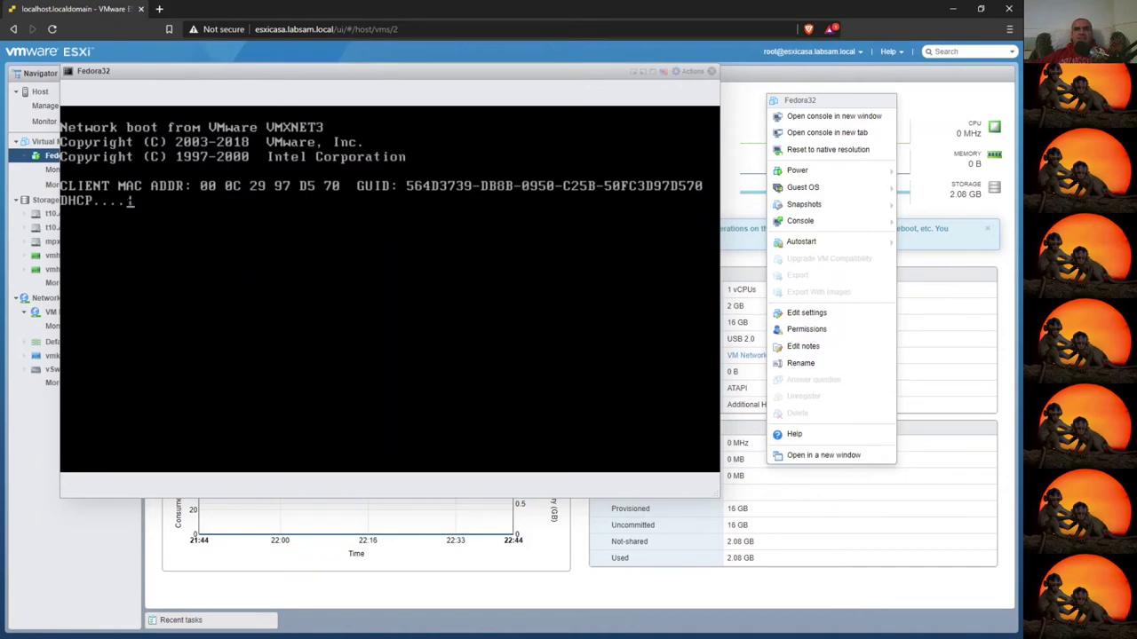
left_click(692, 72)
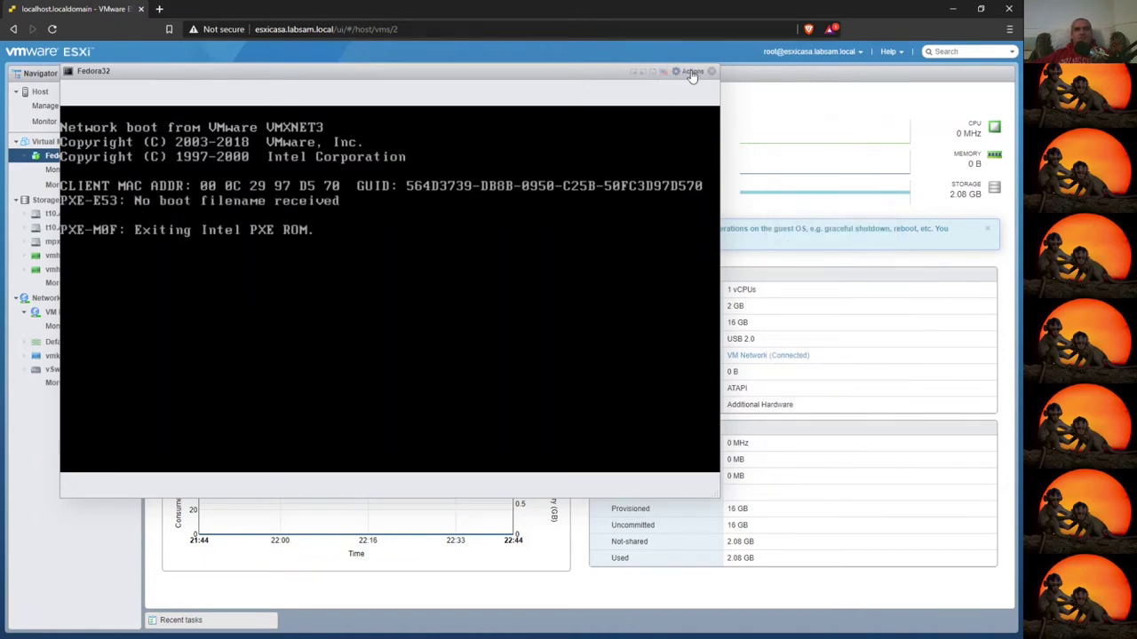
left_click(712, 71)
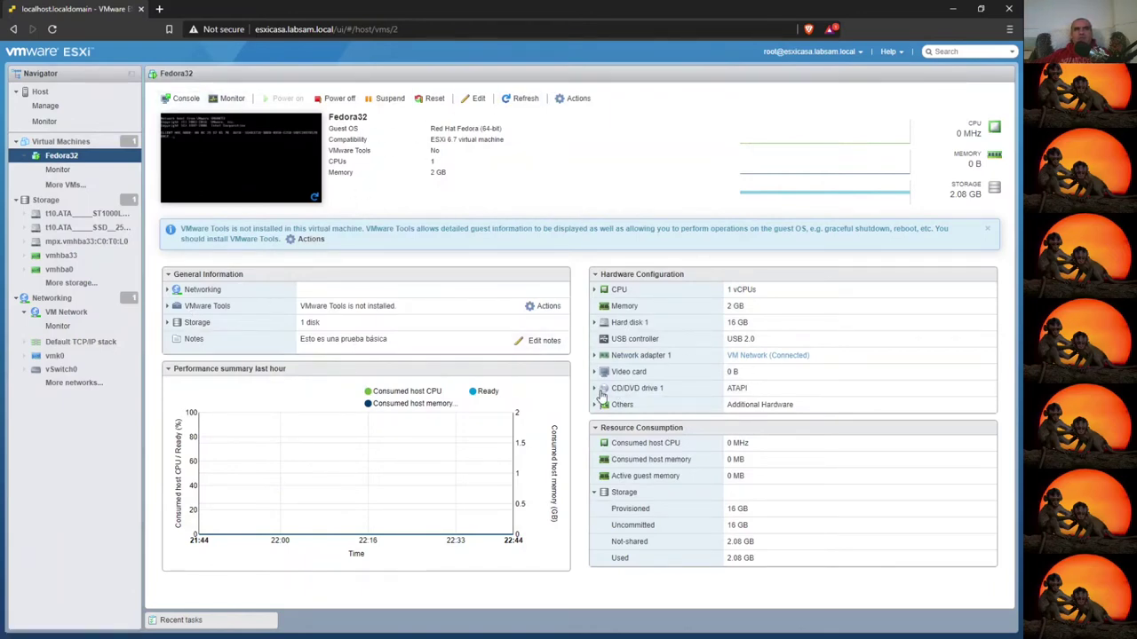
- In Fedora32's settings, set CD/DVD Drive 1's source to Datastore ISO file
left_click(599, 391)
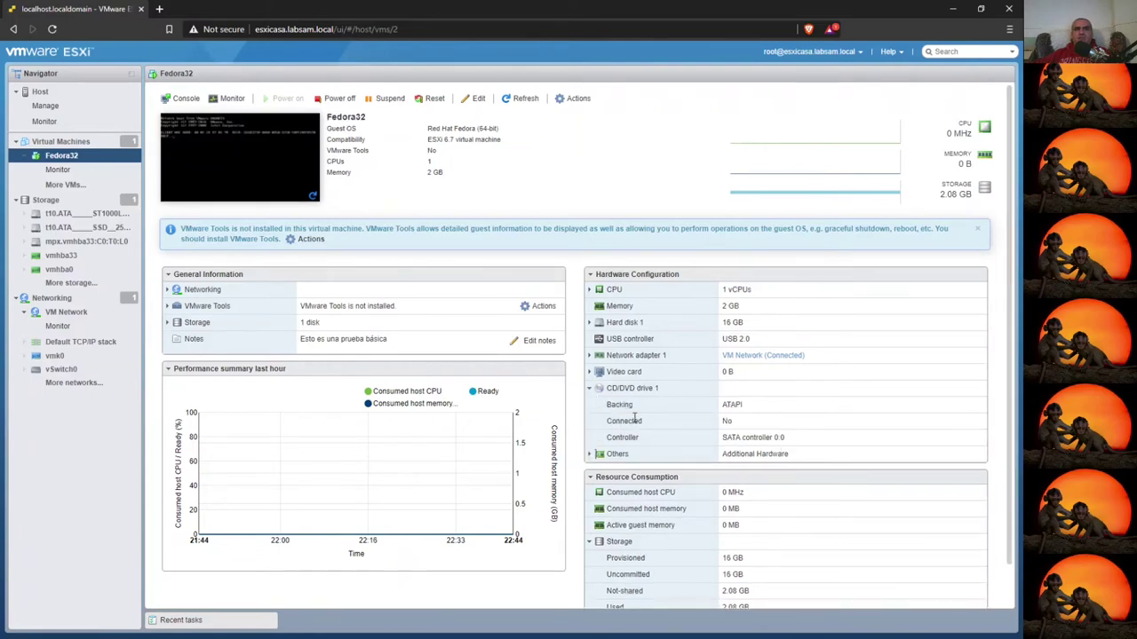
left_click(478, 98)
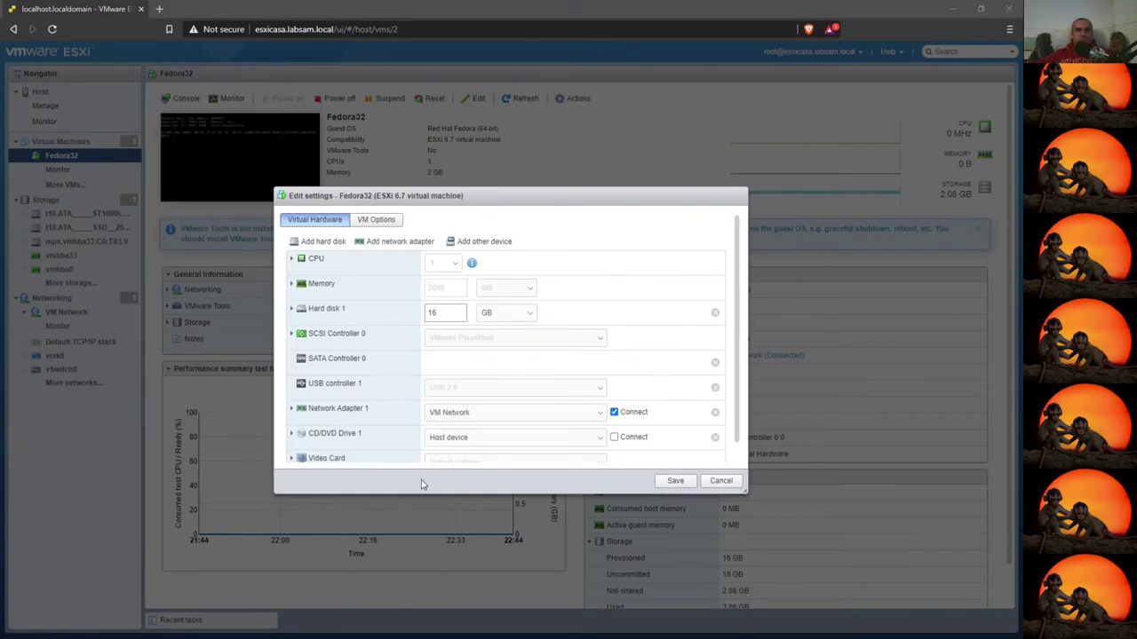
left_click(291, 433)
left_click(502, 378)
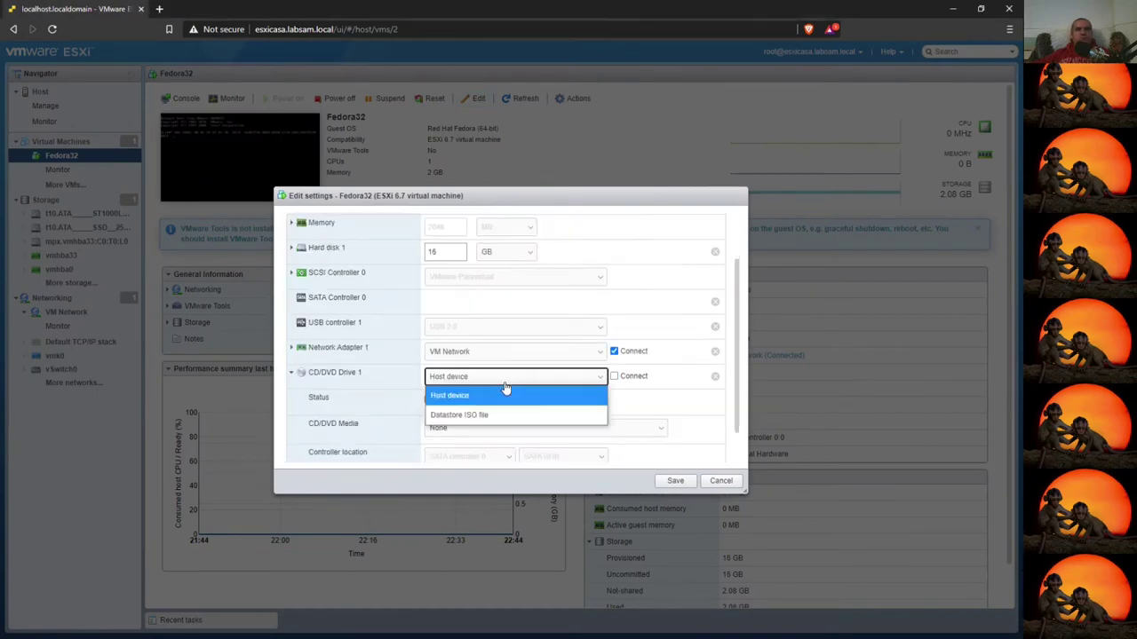
left_click(480, 417)
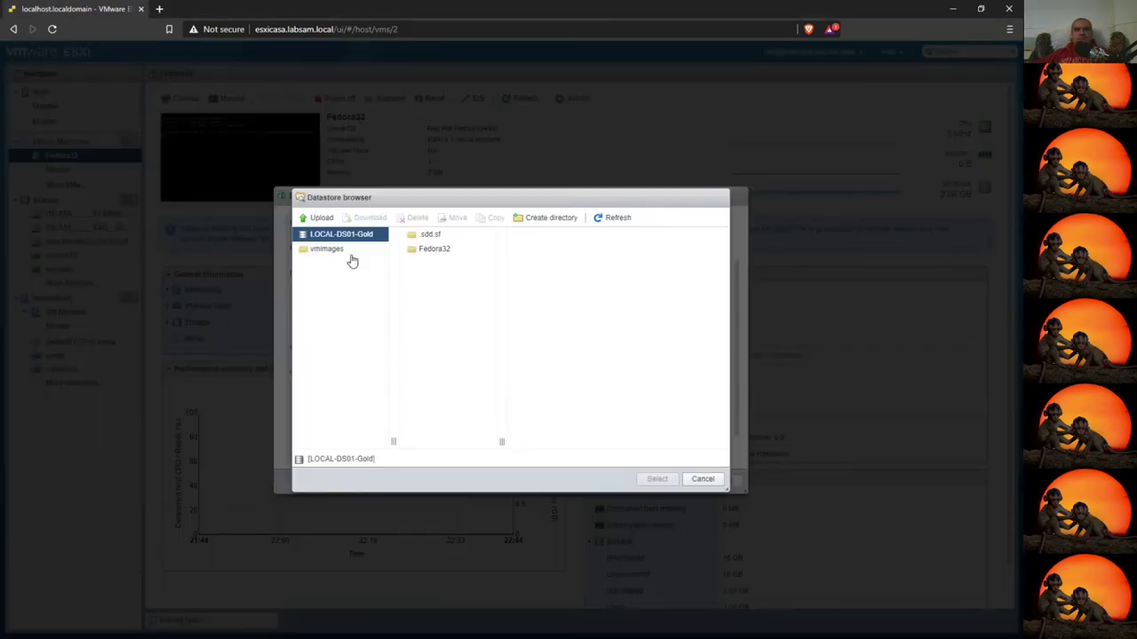
- Browse the vmimages and other datastore folders, returning to the LOCAL-DS01-Gold root
left_click(337, 251)
left_click(335, 237)
left_click(325, 251)
left_click(343, 237)
- Upload generic-pc-1.8.1.iso and Fedora-Server-netinst-x86_64-32-1.6.iso to LOCAL-DS01-Gold
left_click(319, 218)
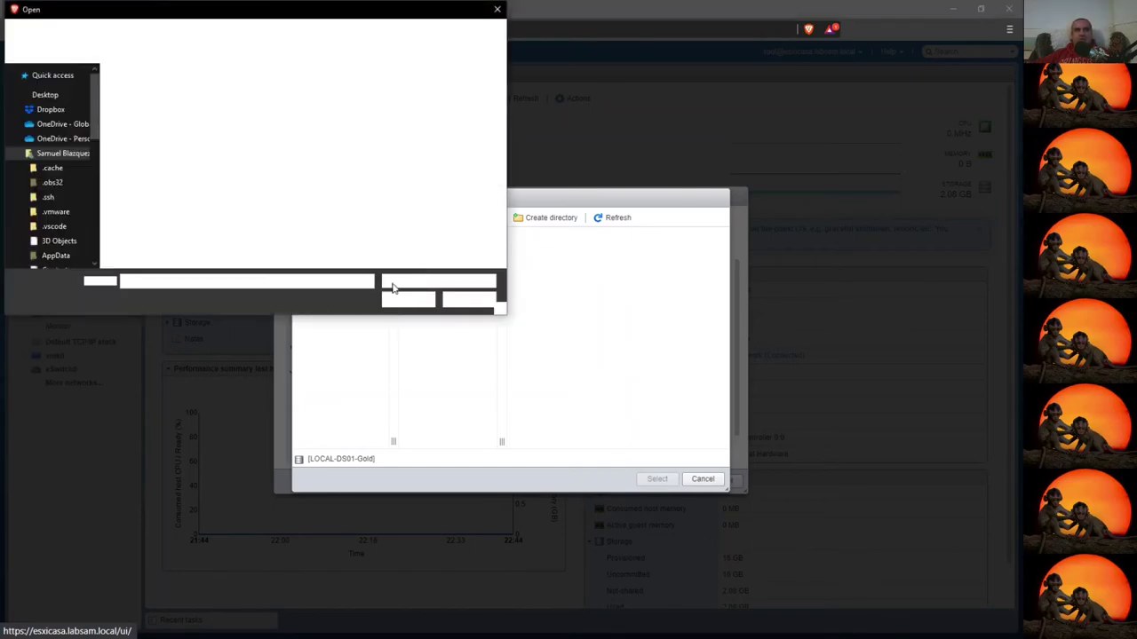
scroll(240, 223, "down", 2)
left_click(240, 223)
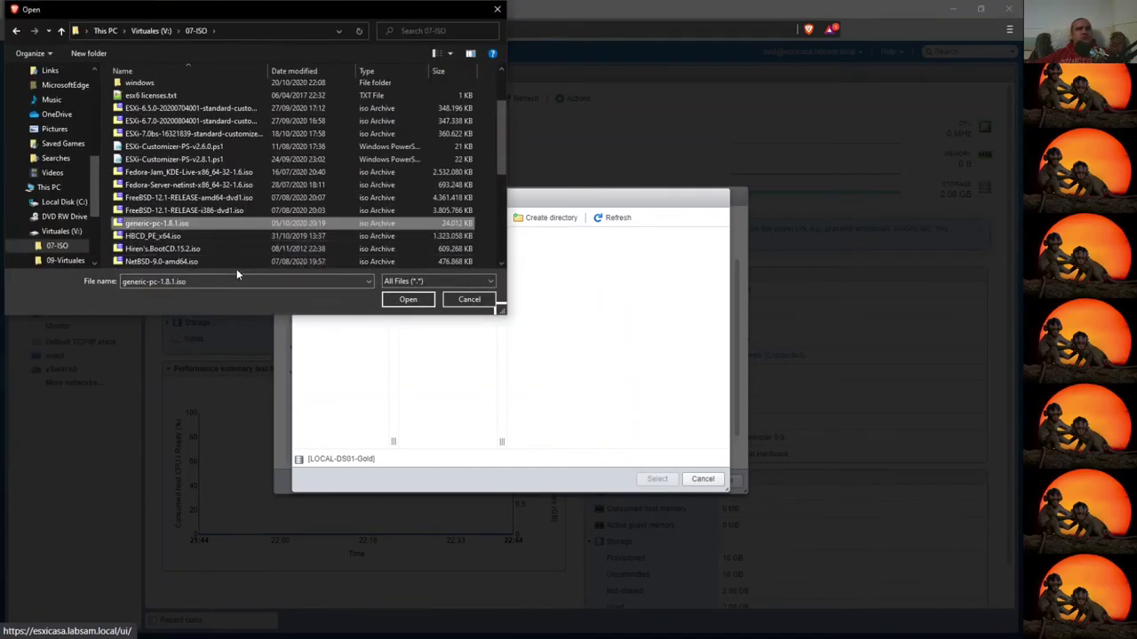
left_click(401, 302)
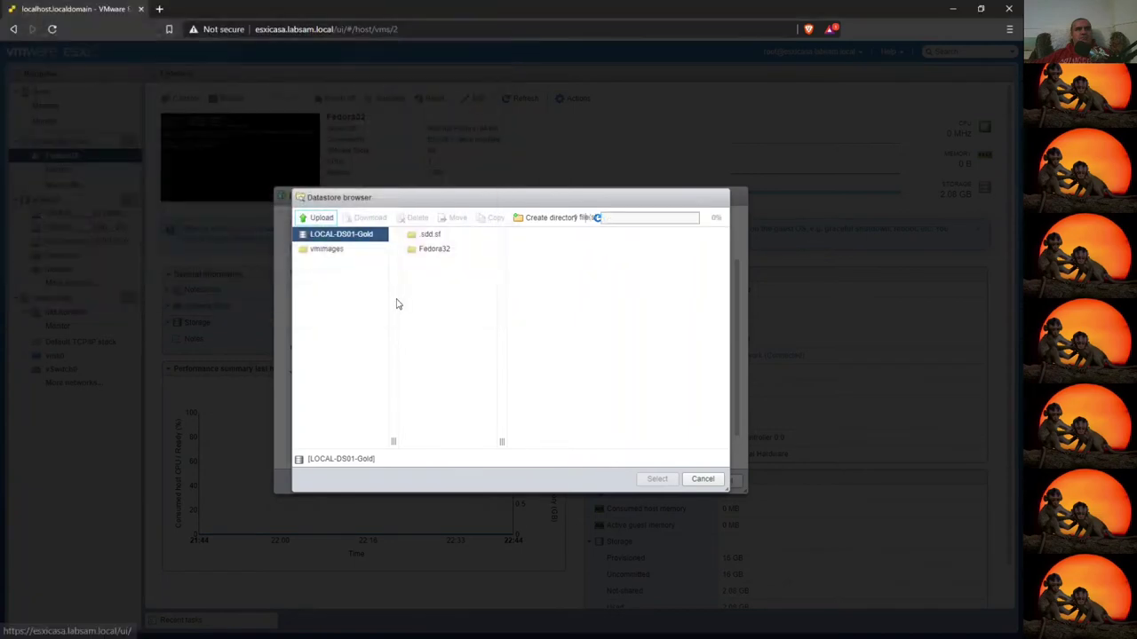
left_click(317, 217)
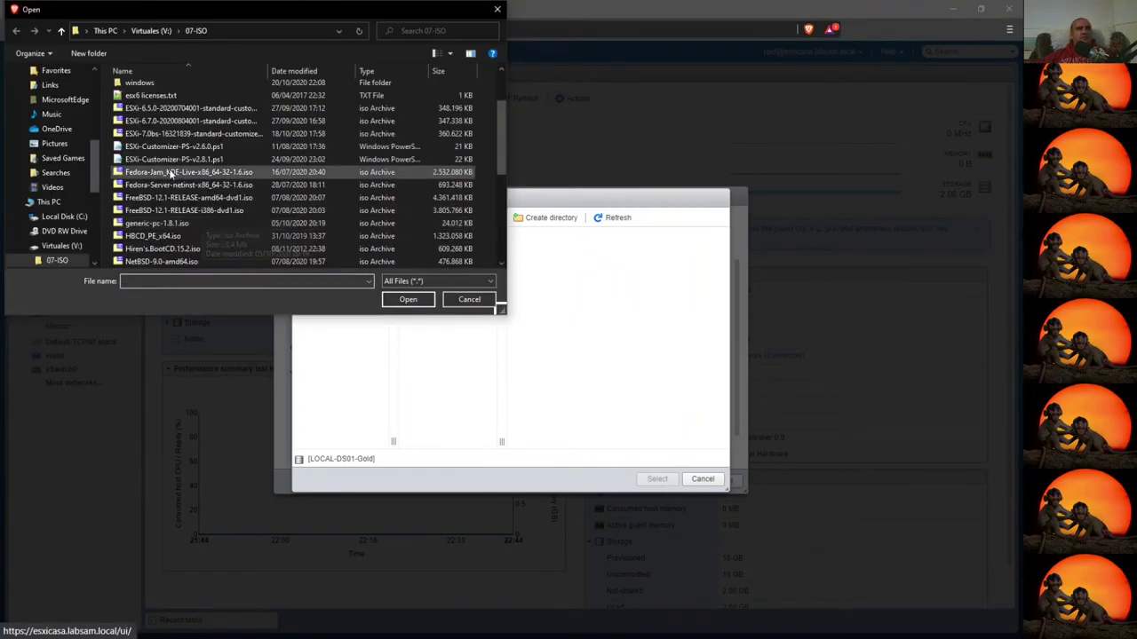
left_click(187, 184)
left_click(408, 301)
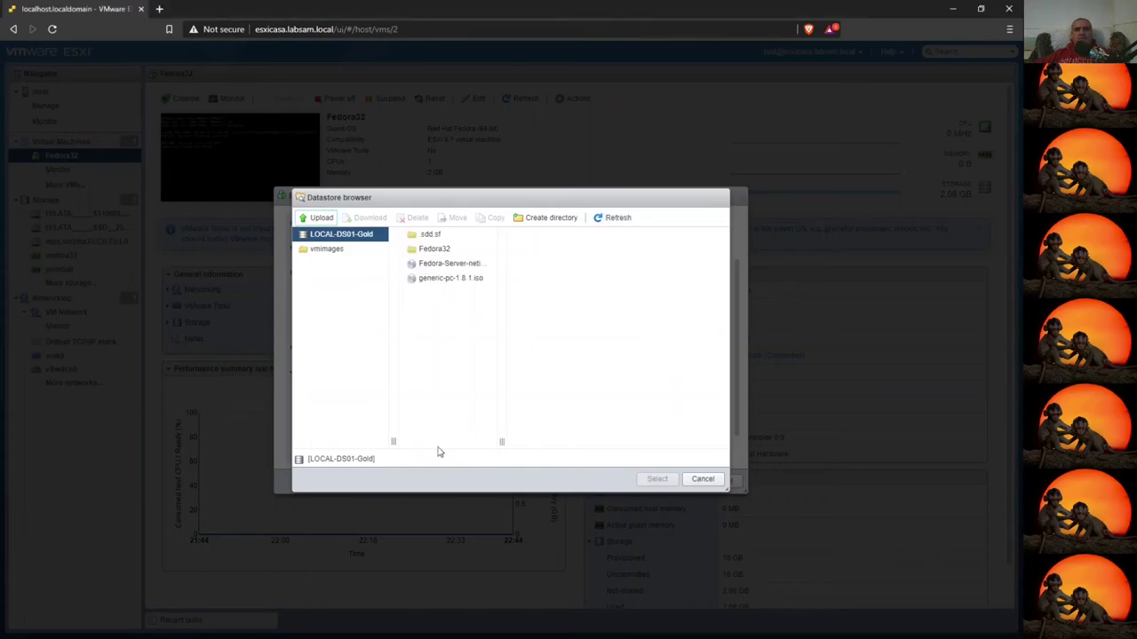
- Choose the Fedora Server netinst ISO as the CD/DVD drive's media
left_click(435, 279)
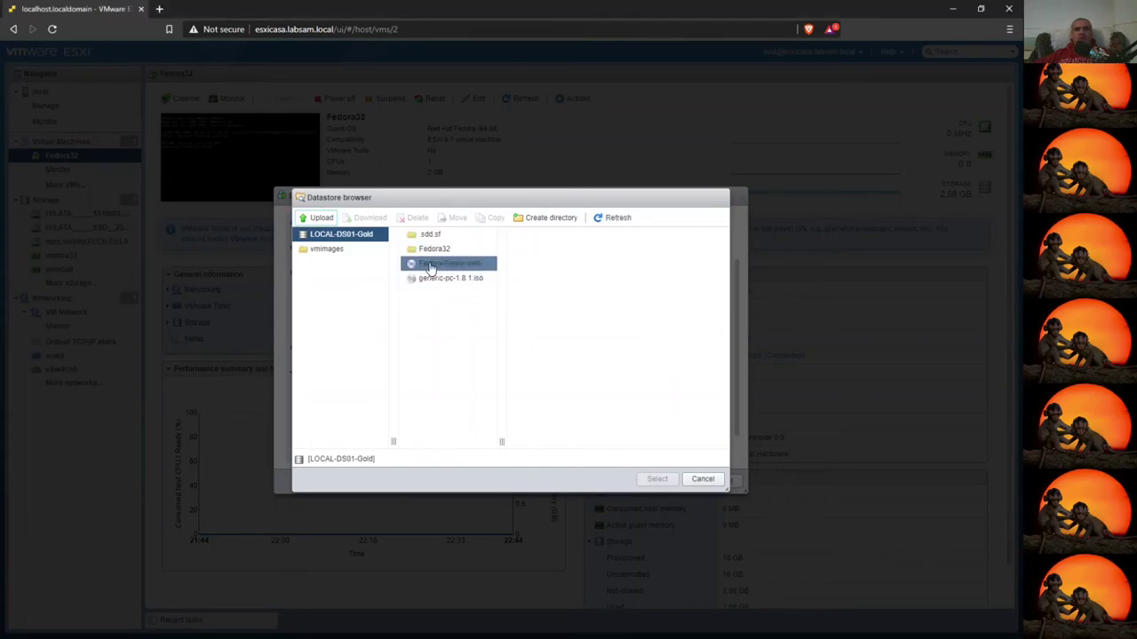
left_click(438, 263)
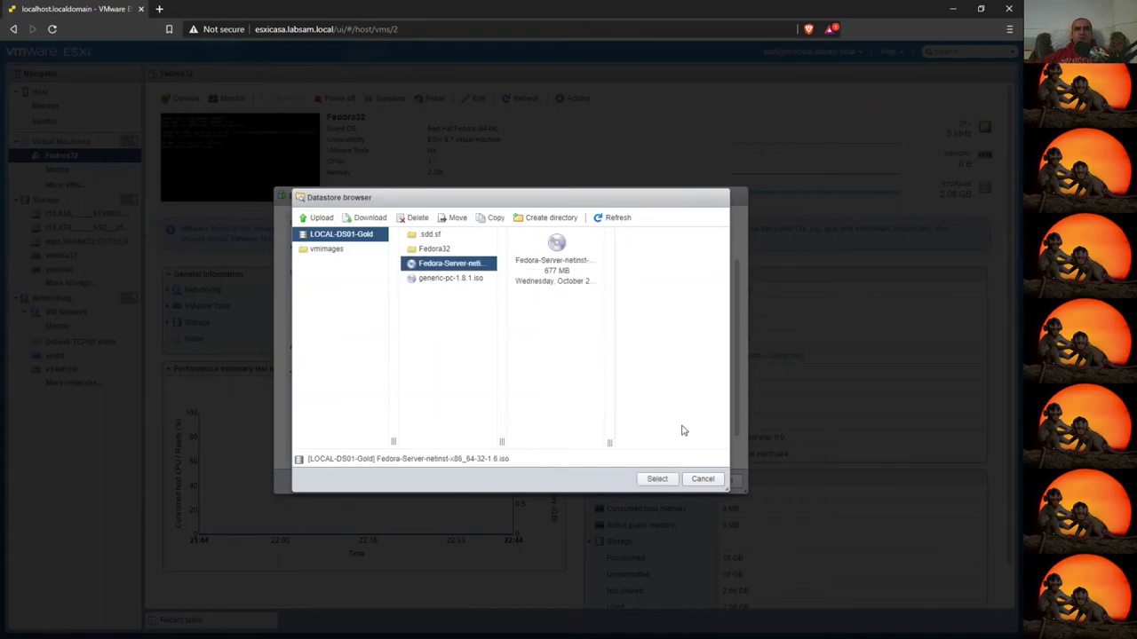
left_click(658, 479)
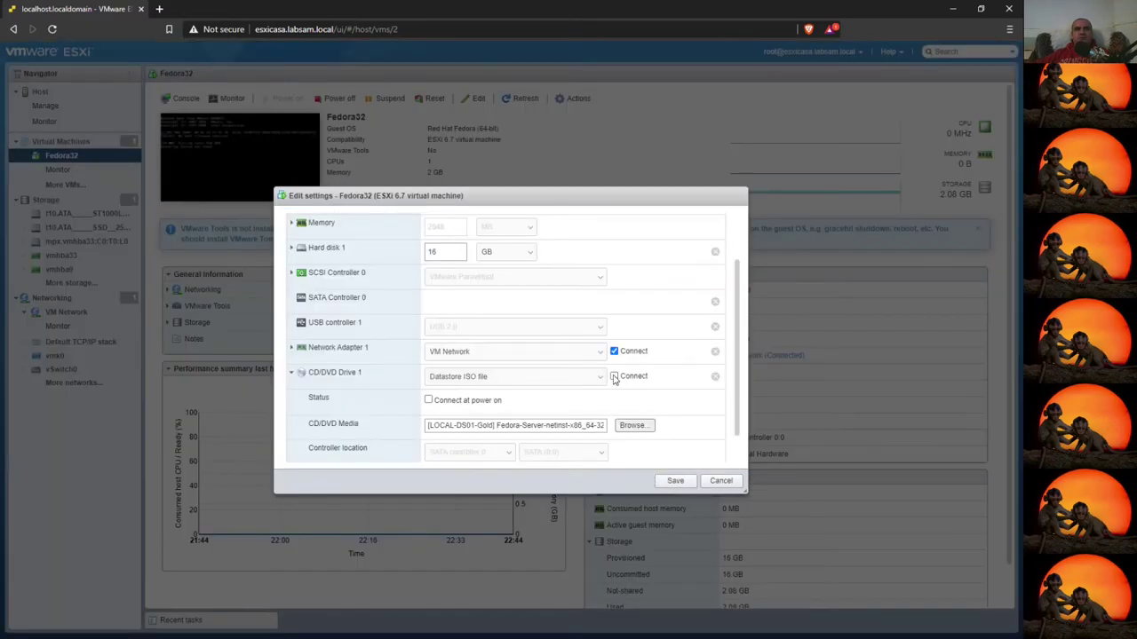
- Connect CD/DVD Drive 1 and save Fedora32's updated settings
left_click(614, 377)
left_click(673, 481)
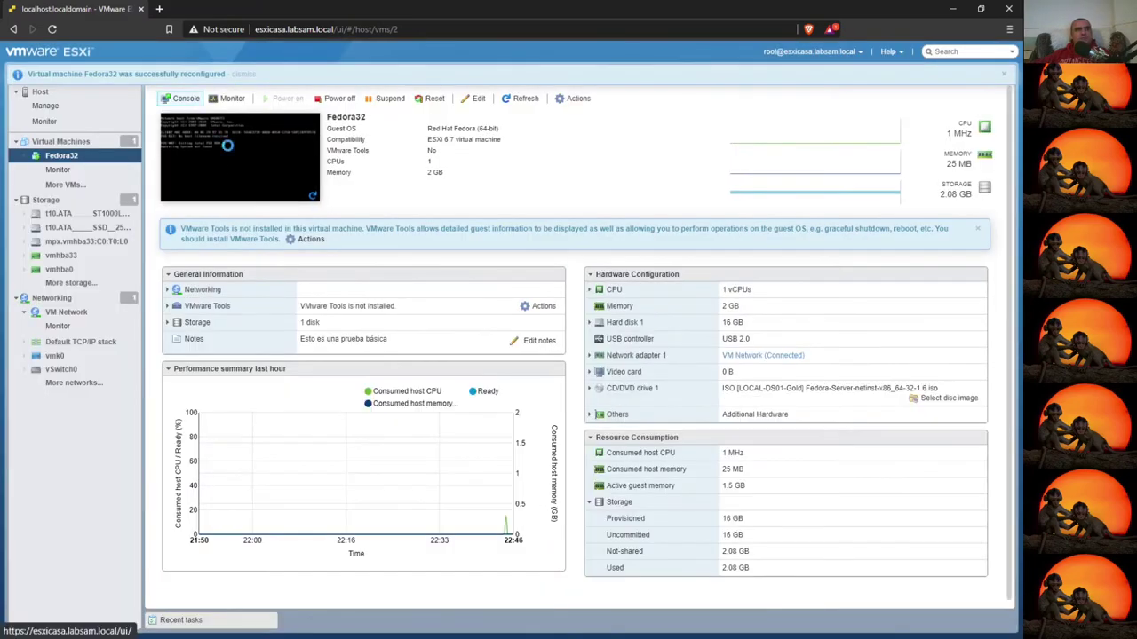
left_click(184, 98)
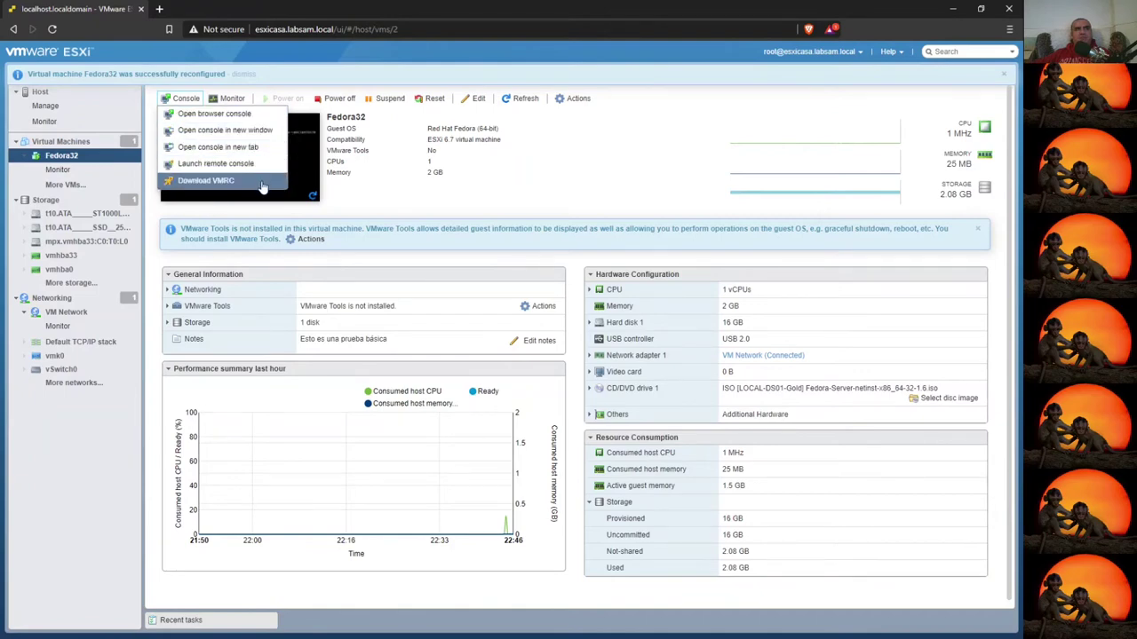
- Open Fedora32's browser console, reset the VM, and boot from the Fedora boot menu
left_click(233, 113)
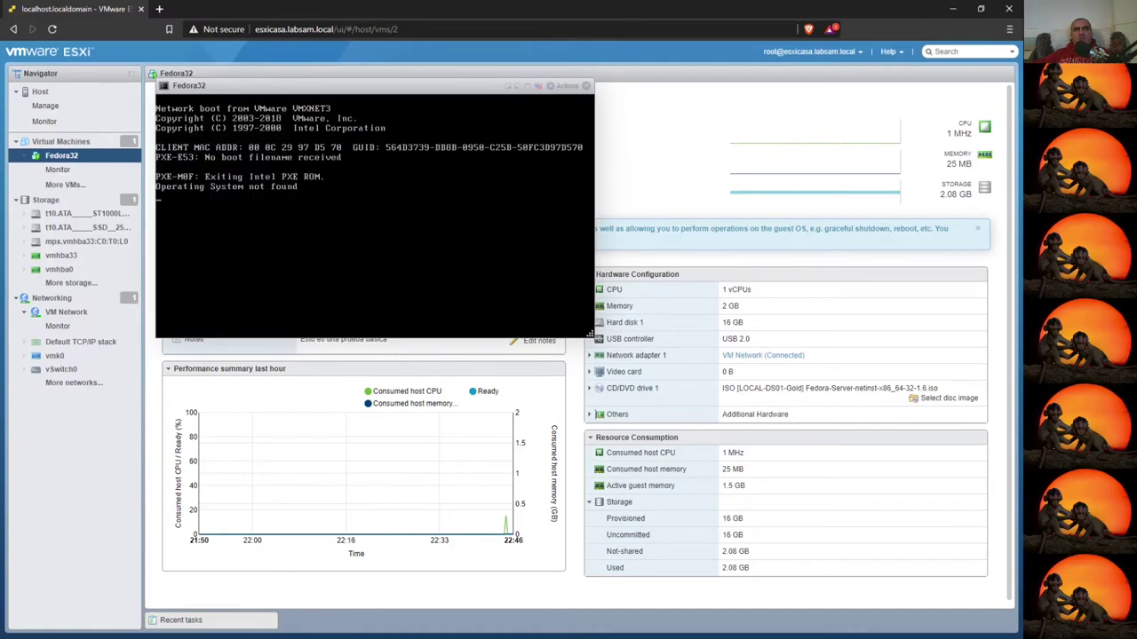
left_click_drag(300, 82, 466, 185)
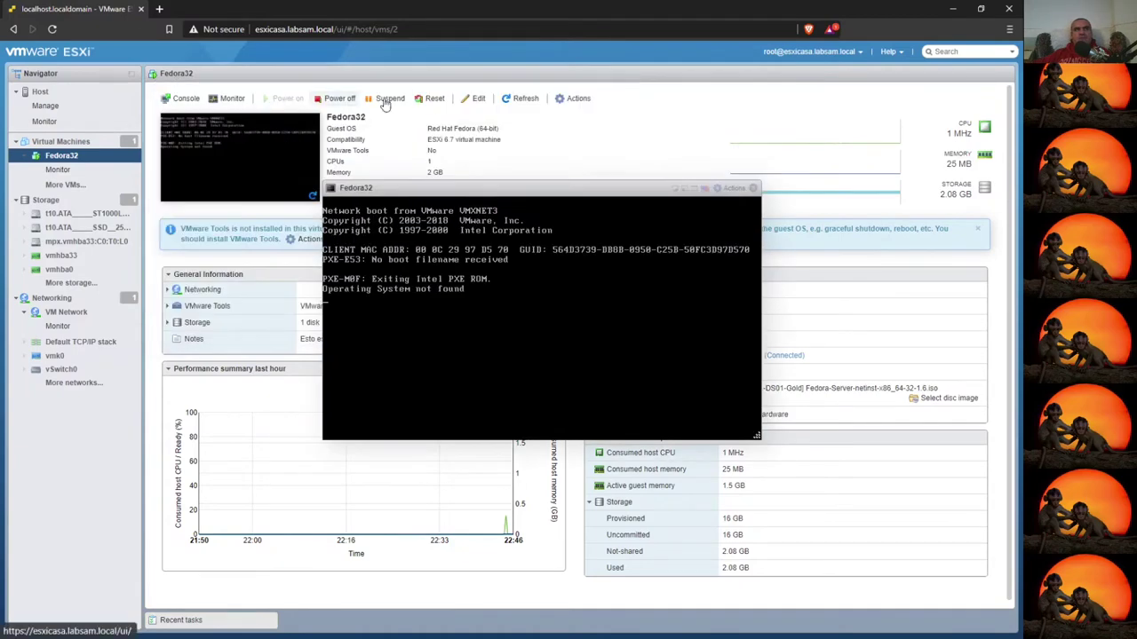
left_click(432, 98)
left_click(605, 383)
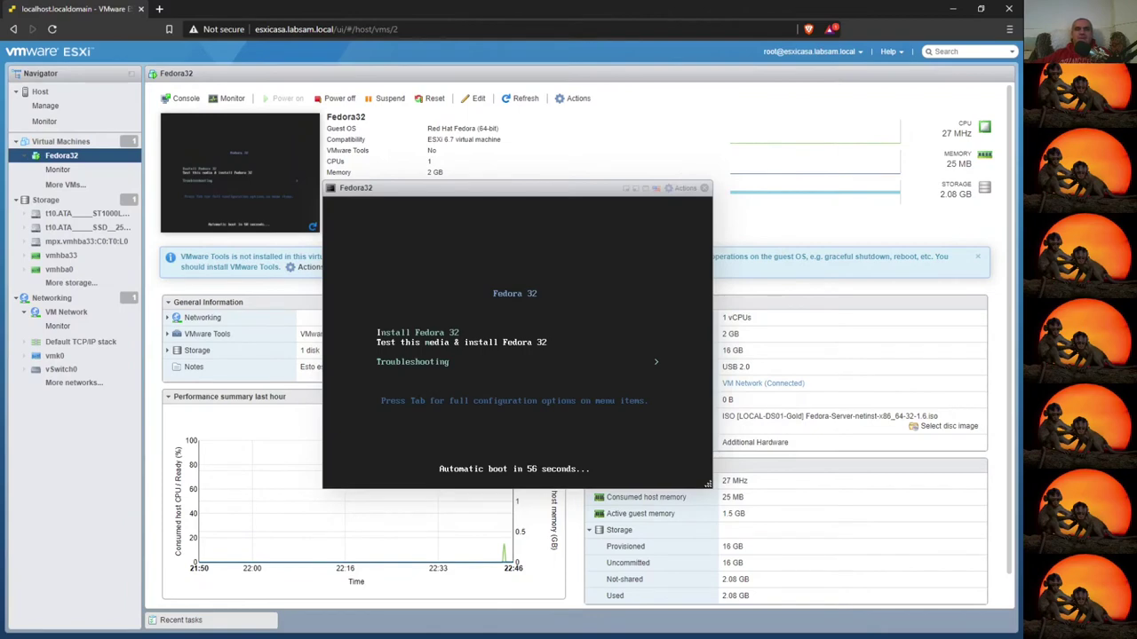
key("Return")
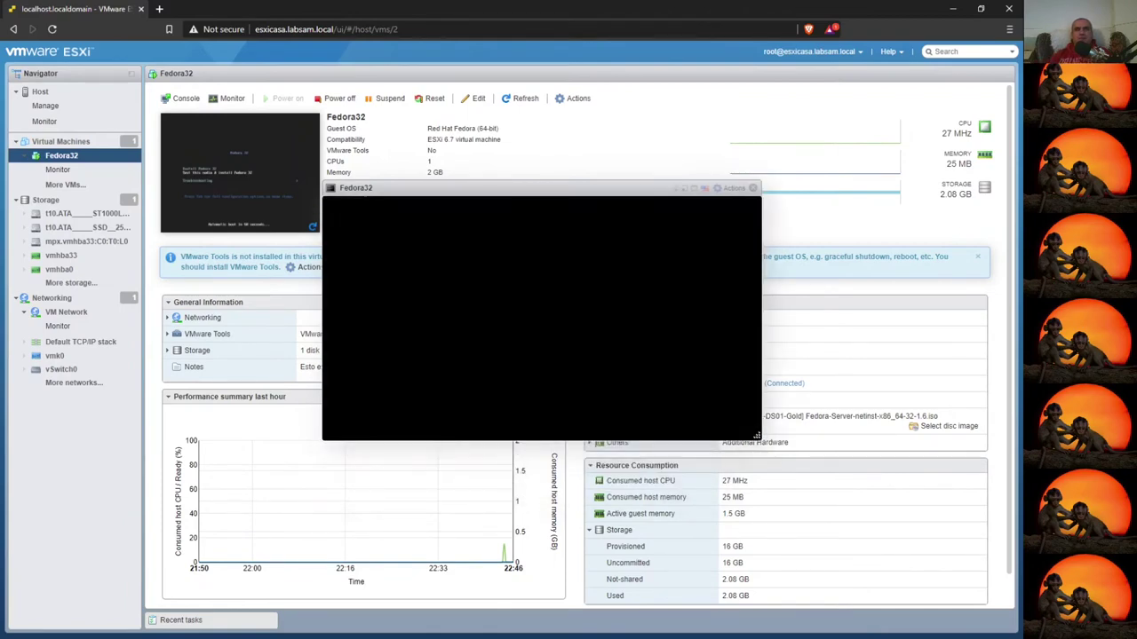
- Reset Fedora32 again and boot into the Install Fedora 32 option
left_click(434, 97)
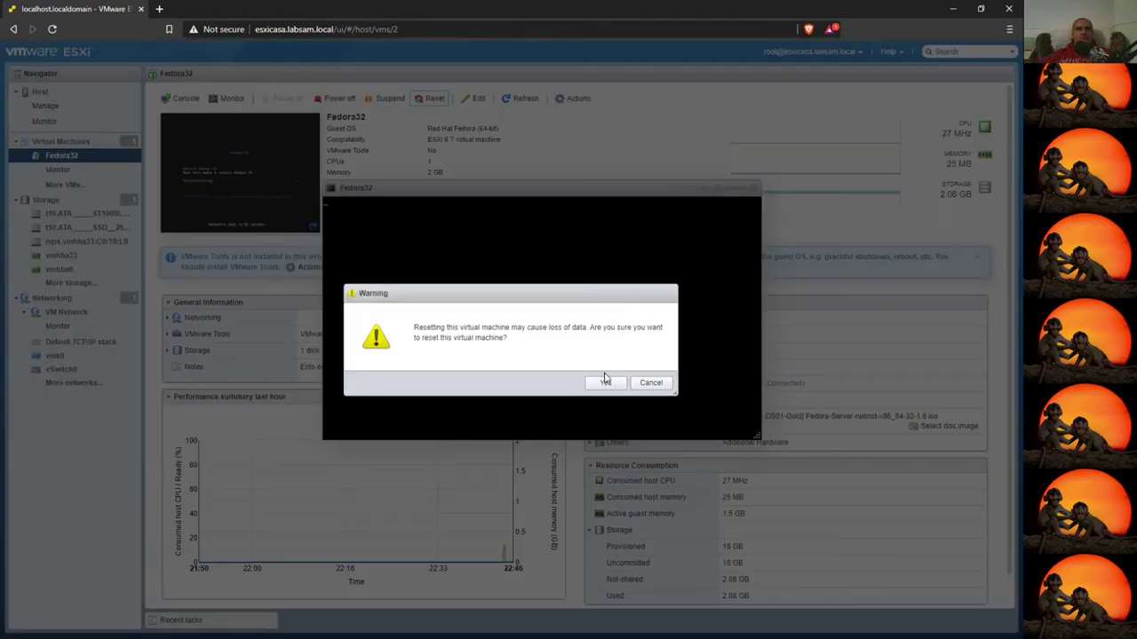
left_click(605, 383)
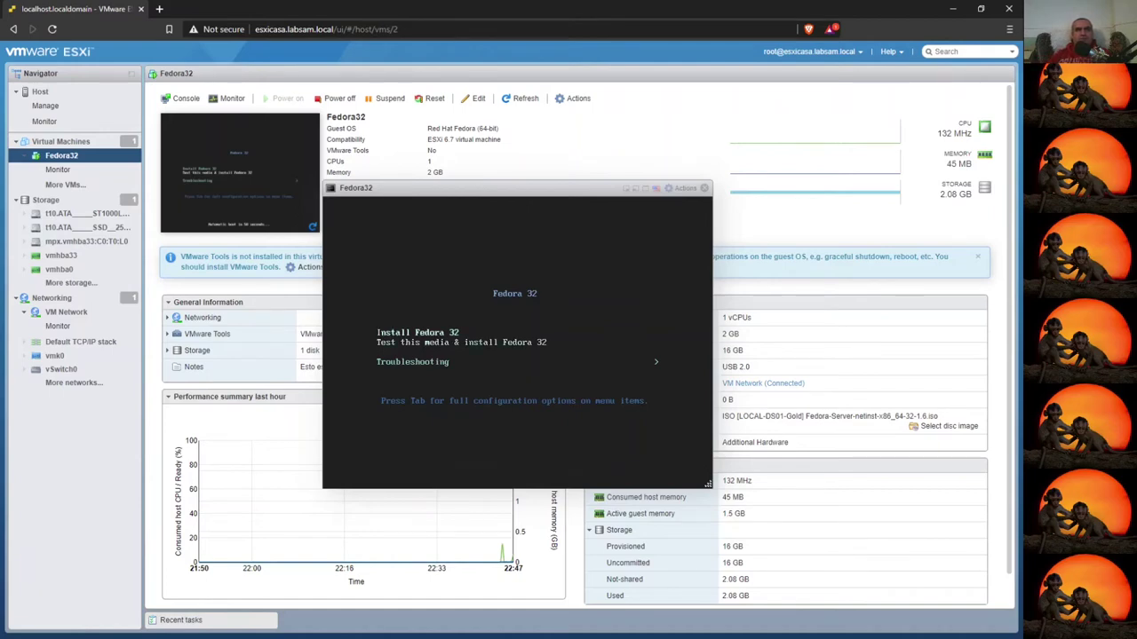
key("Return")
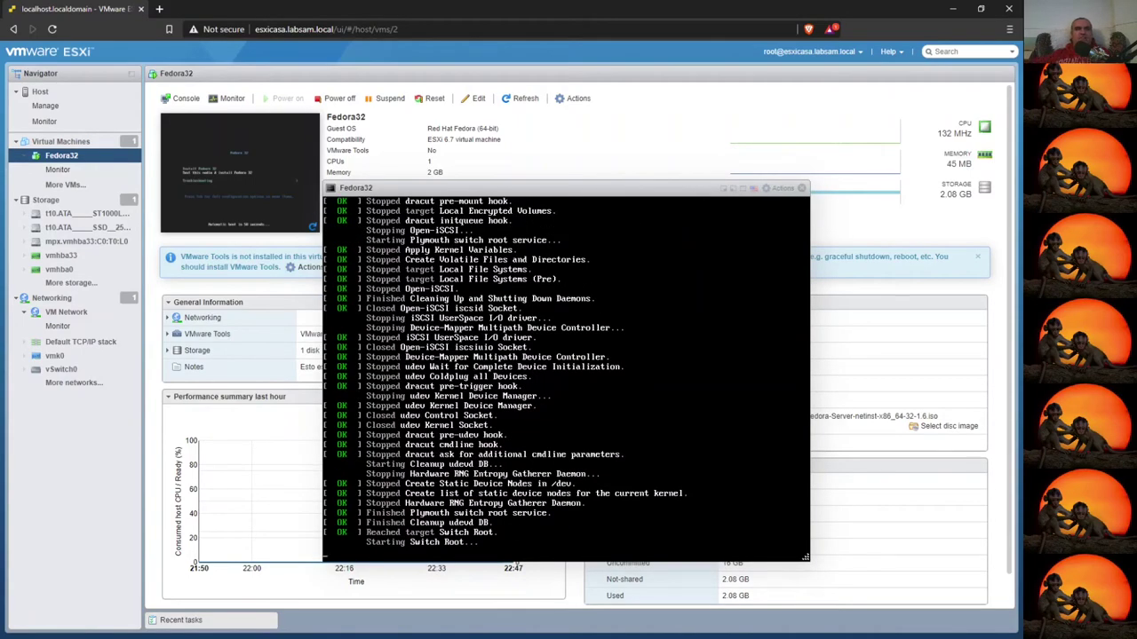
left_click_drag(413, 186, 290, 68)
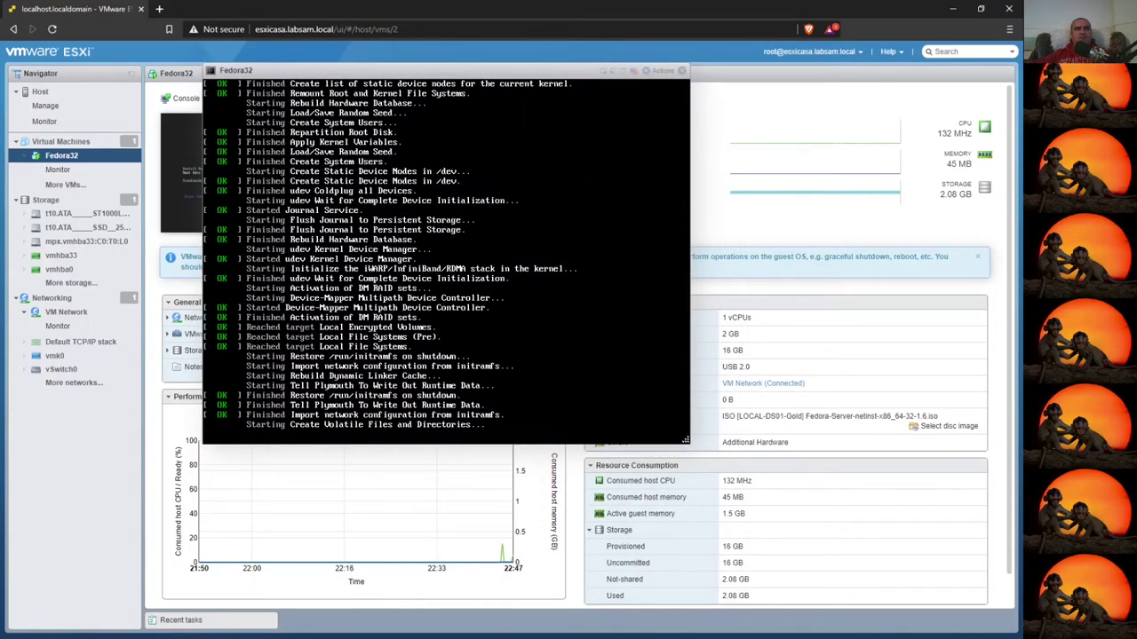
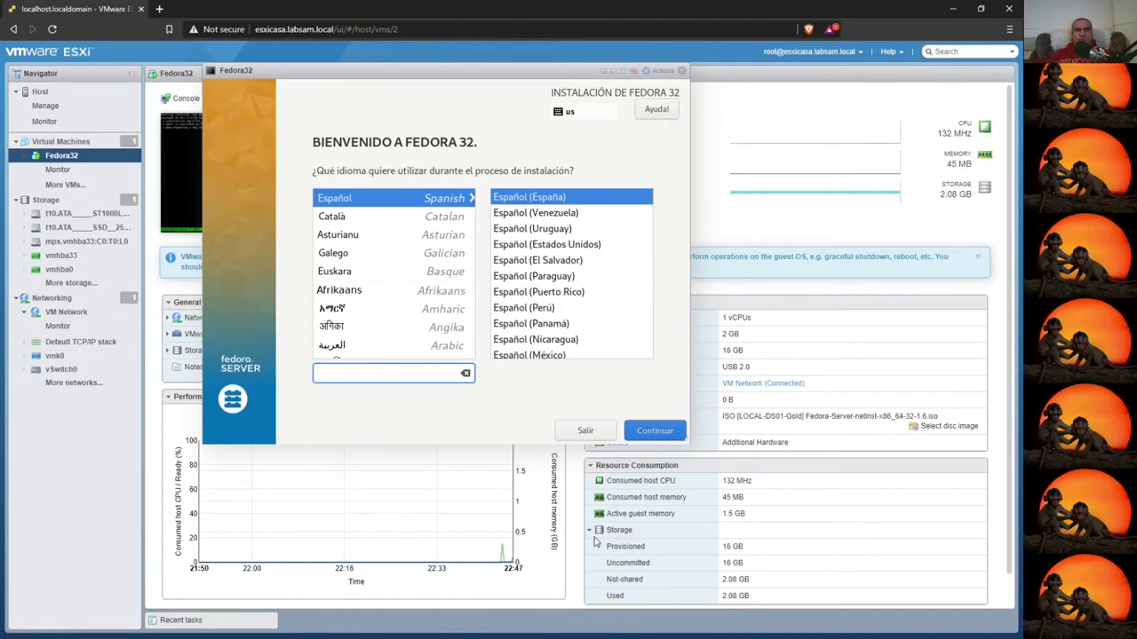
- Choose Español as the installer language and accept automatic disk selection, reaching the network page
left_click(652, 431)
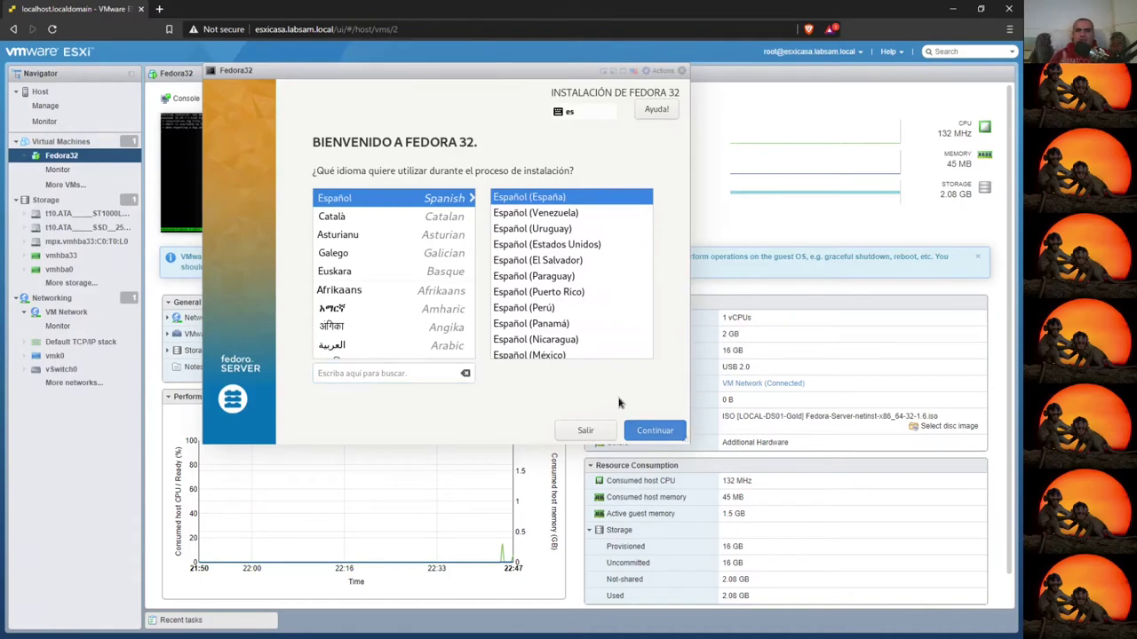
key("Return")
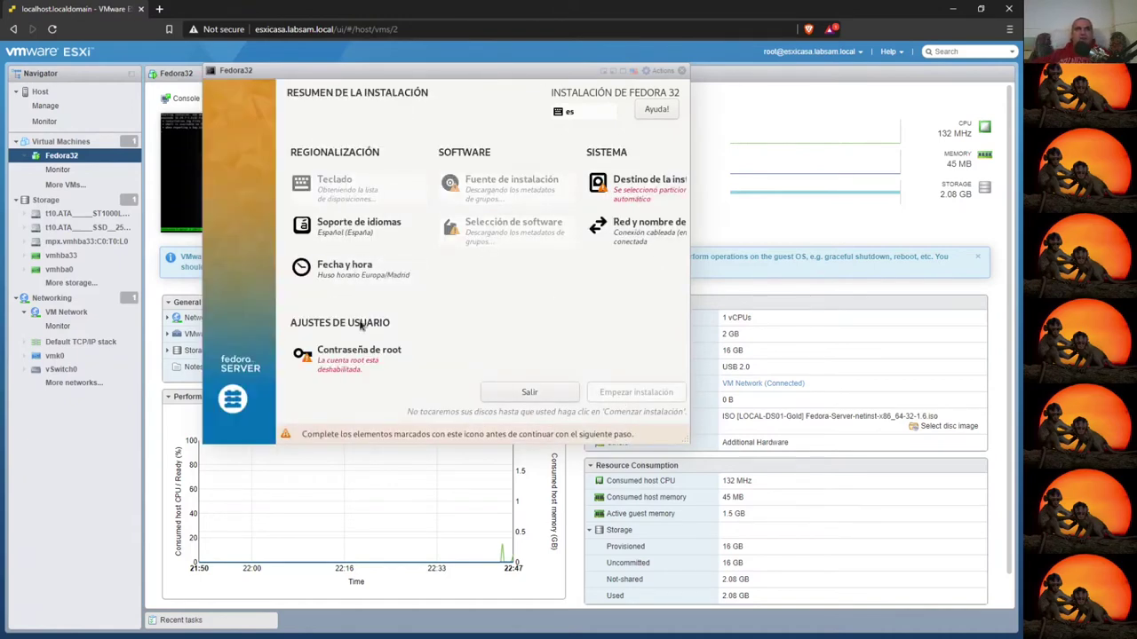
left_click(629, 197)
left_click(226, 109)
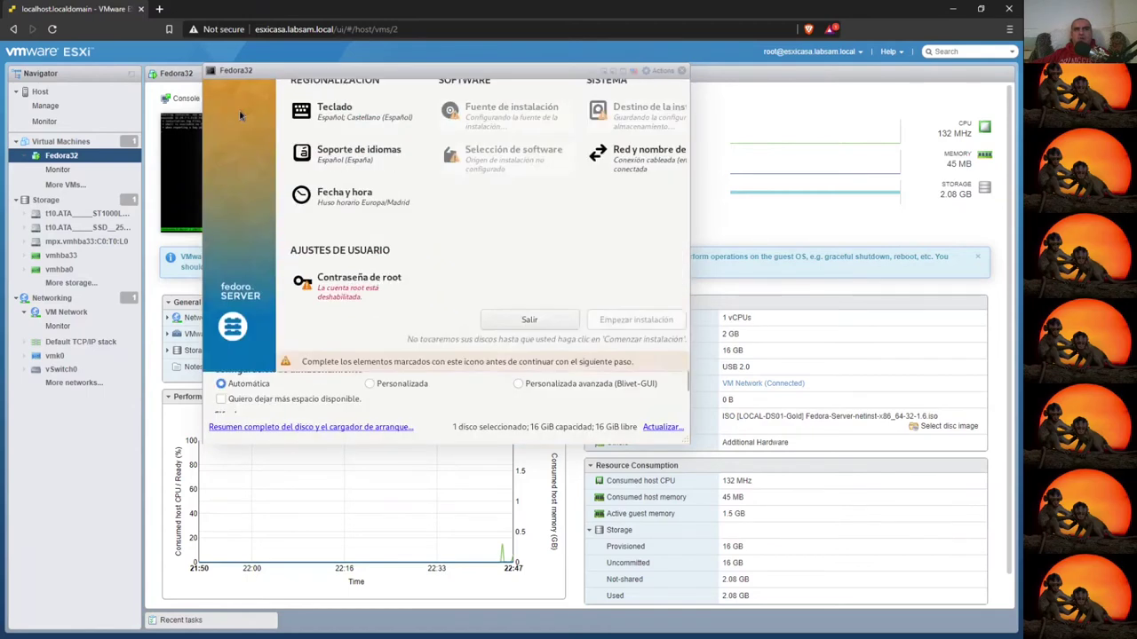
left_click(634, 231)
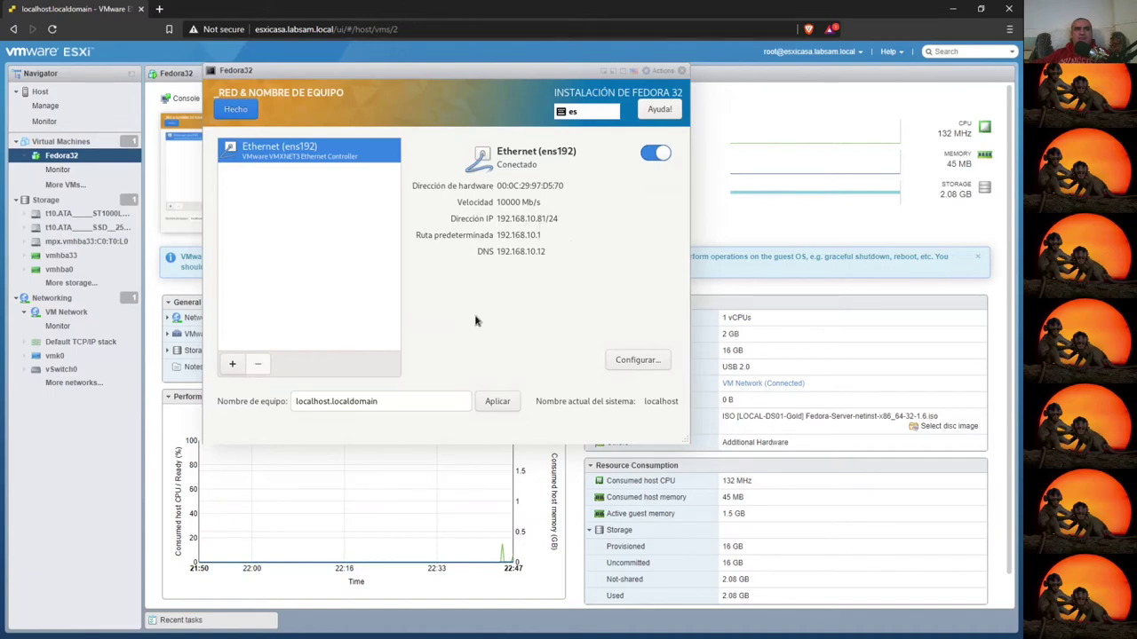
- Apply the hostname fedora-en-esxi.labsam.local and return to the installation summary
triple_click(336, 400)
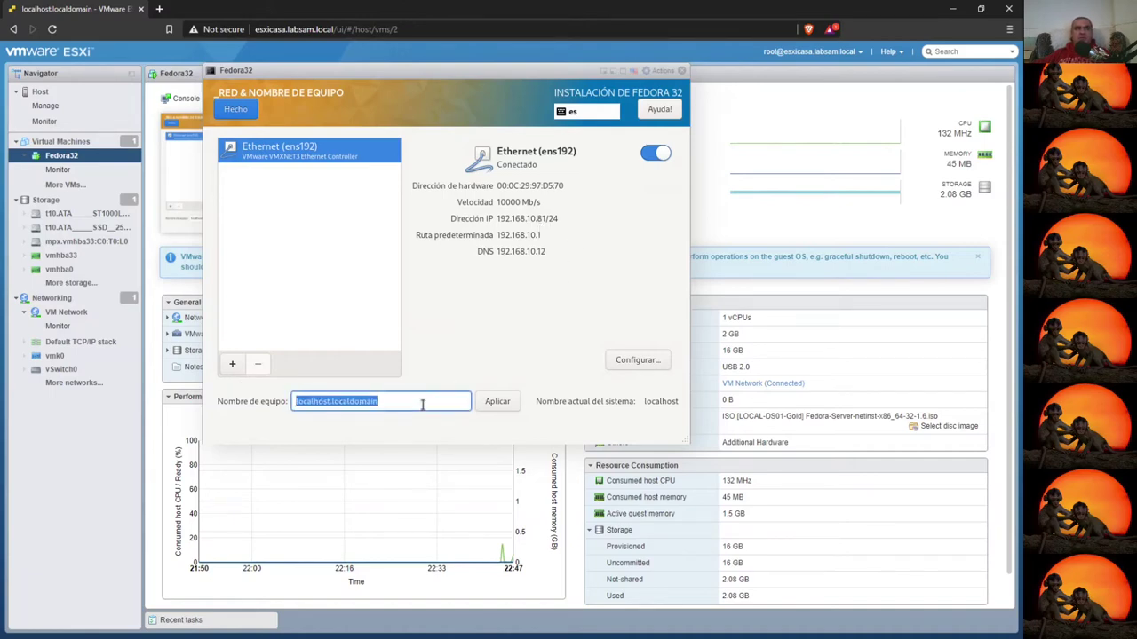
type("fedora32.la")
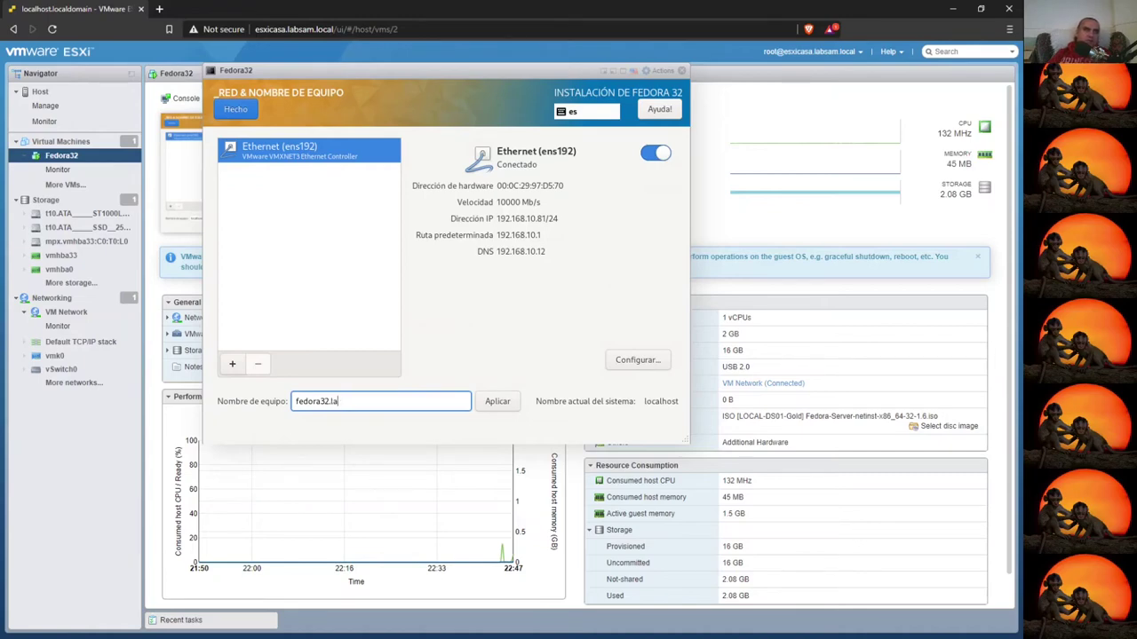
key("BackSpace")
key("BackSpace")
key("BackSpace")
type("-en-esxi")
left_click(510, 404)
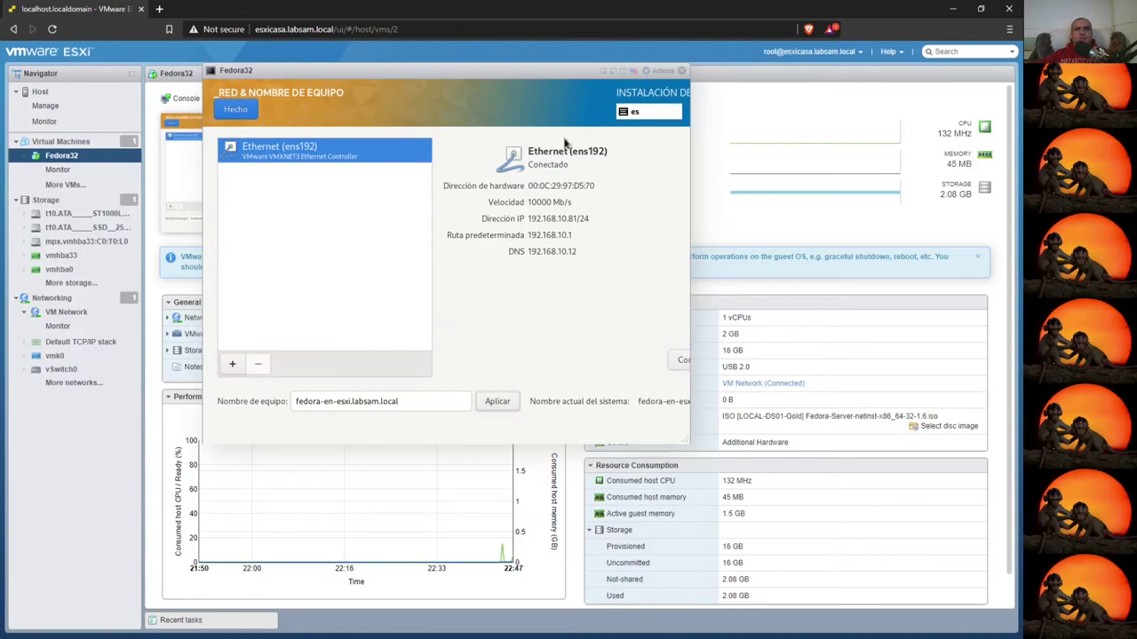
left_click(235, 109)
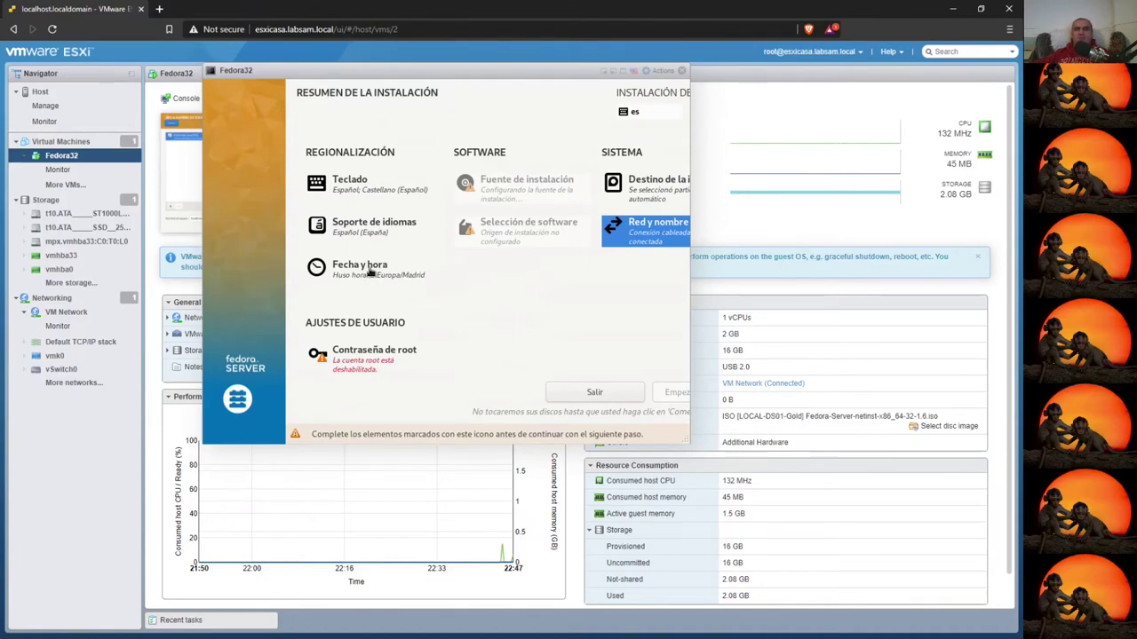
- Confirm the Europa/Madrid time zone unchanged and move on to software selection
left_click(333, 268)
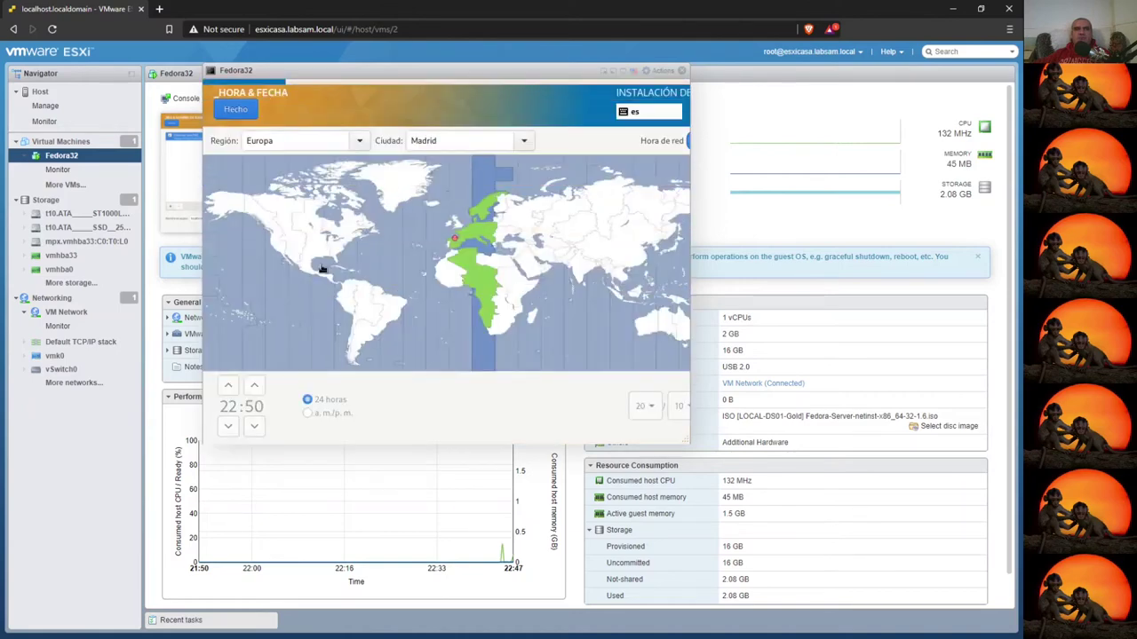
left_click(237, 108)
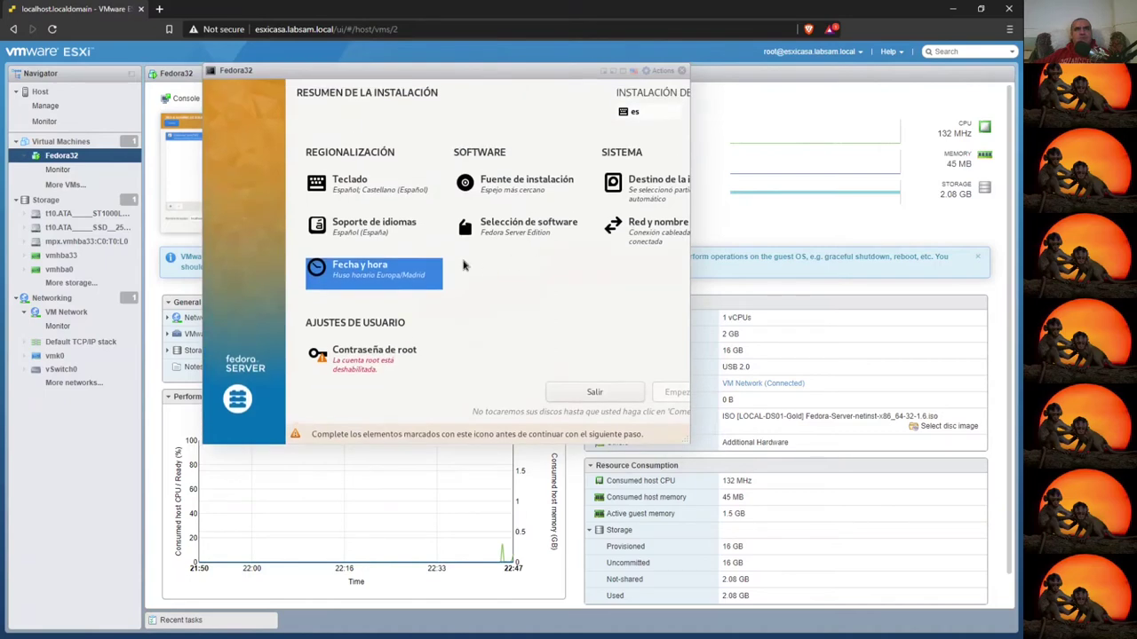
left_click(493, 228)
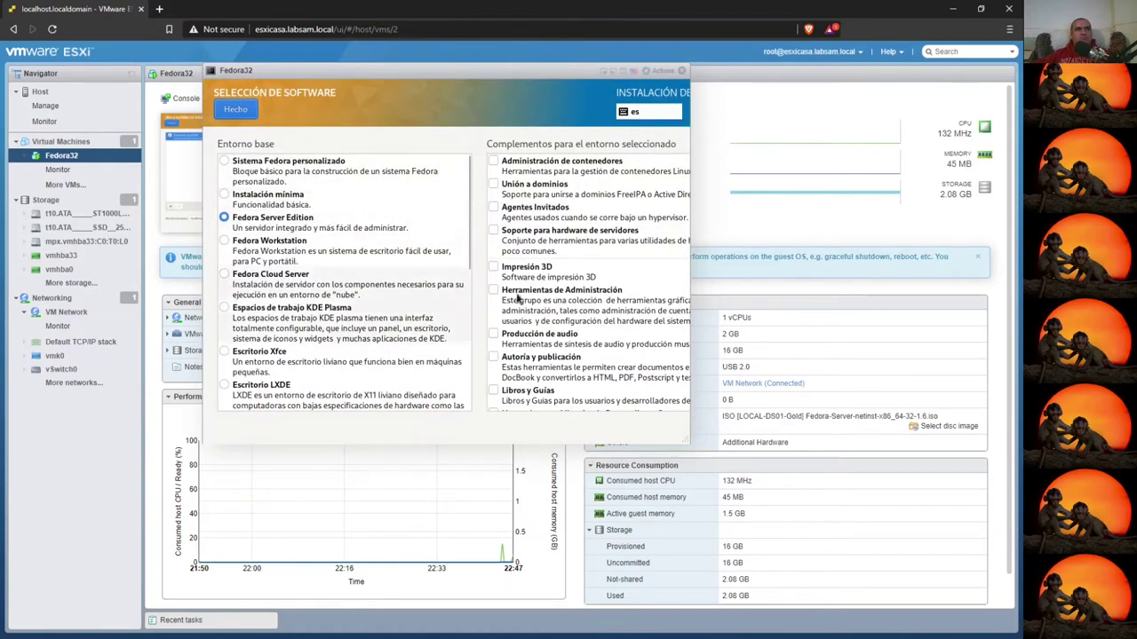
- Add Agentes Invitados, Herramientas del sistema, Administración de sistemas sin gráficos and Herramientas de Administración add-ons
left_click(493, 208)
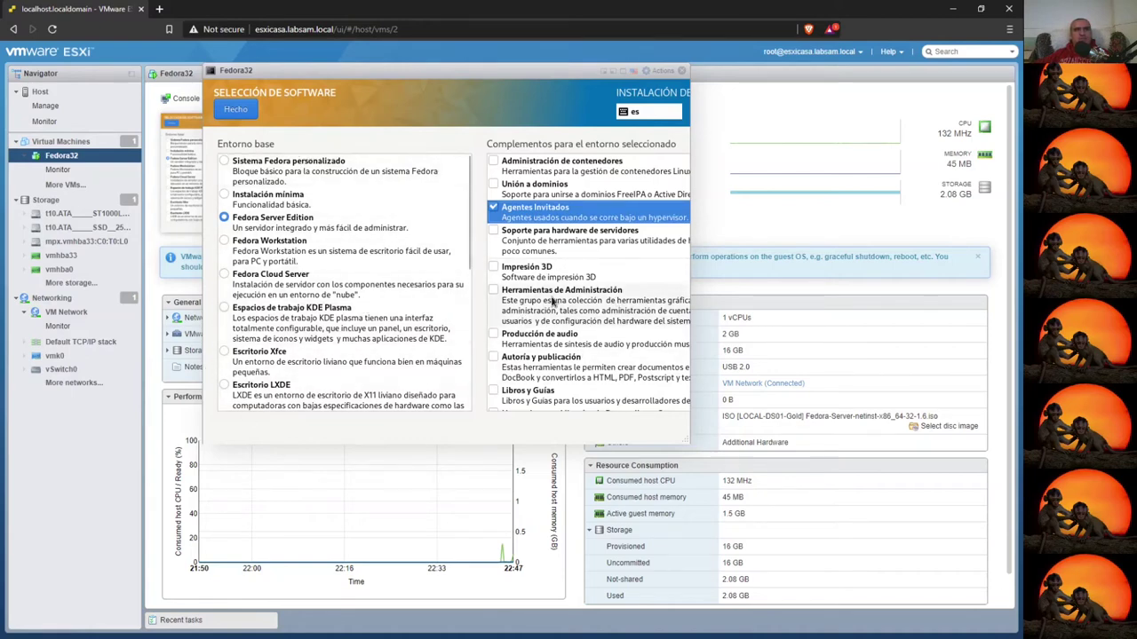
scroll(555, 307, "down", 10)
scroll(561, 344, "down", 12)
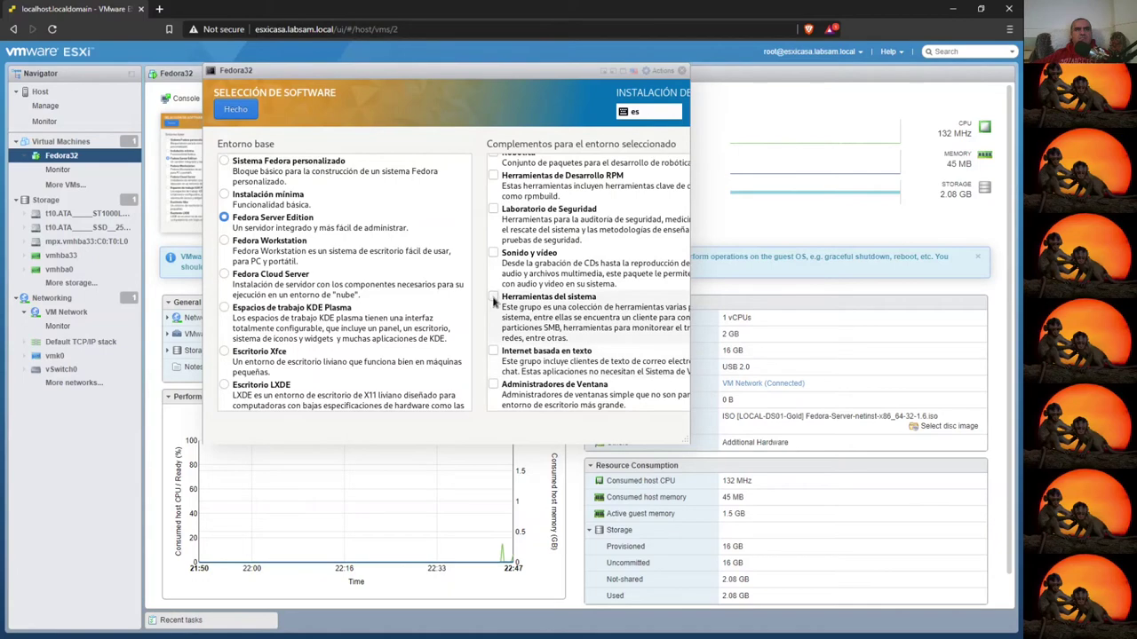
left_click(527, 318)
scroll(543, 353, "up", 3)
scroll(544, 353, "up", 6)
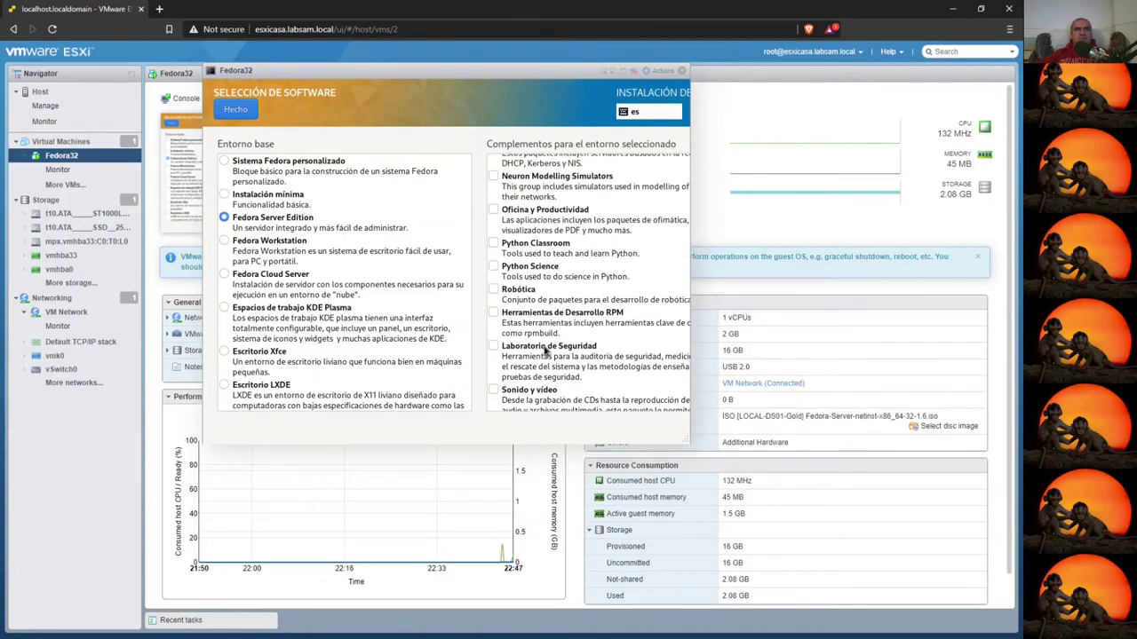
scroll(536, 388, "up", 4)
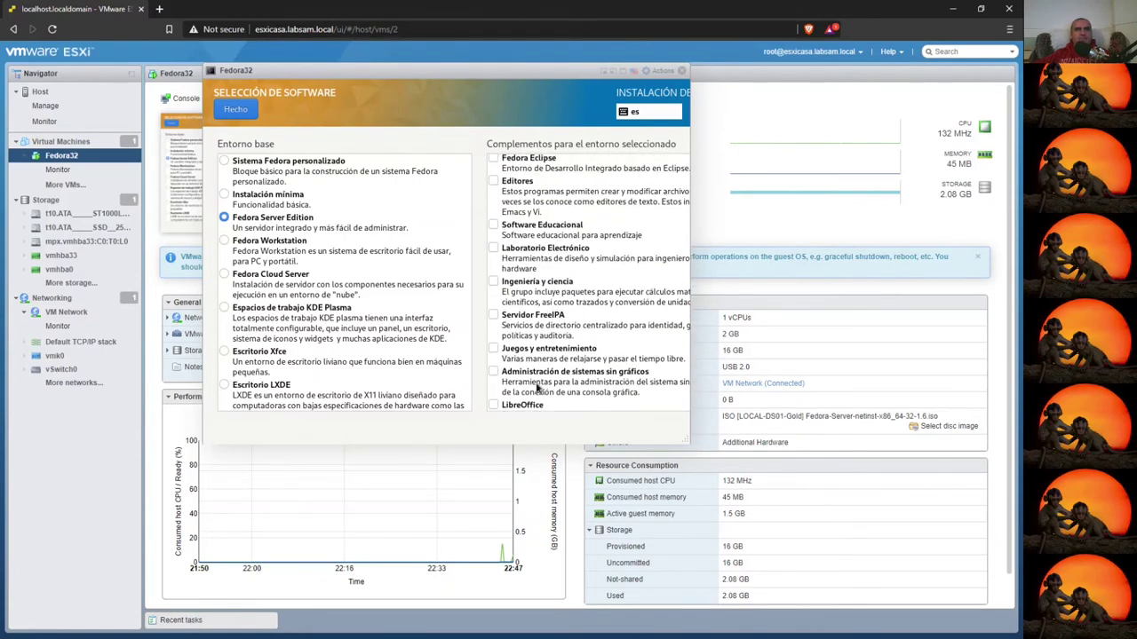
left_click(546, 382)
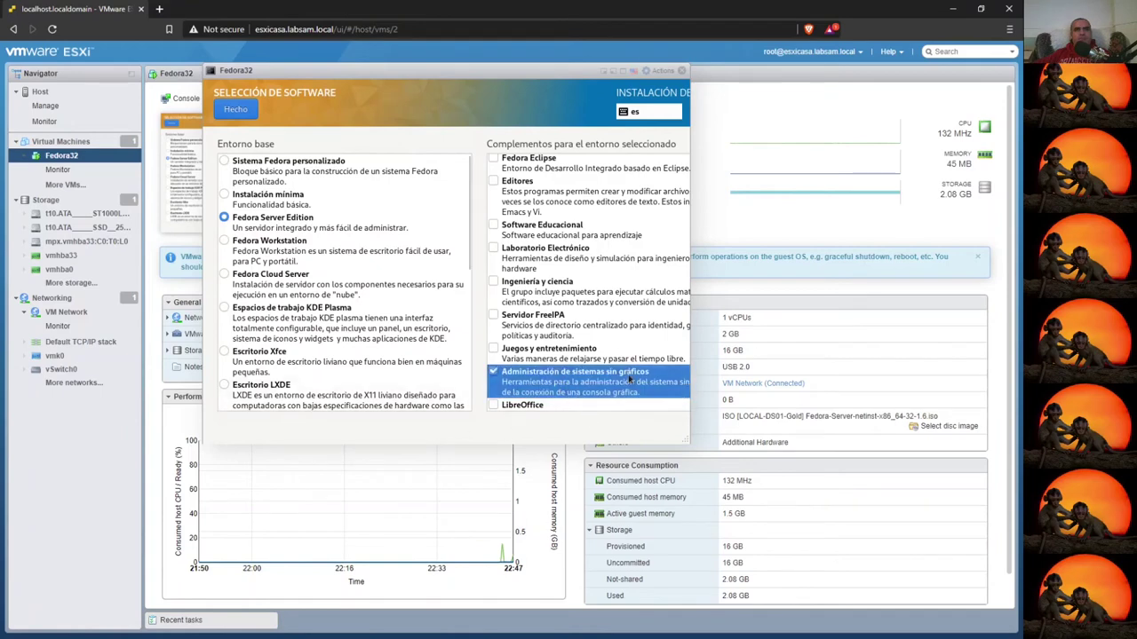
scroll(545, 384, "up", 8)
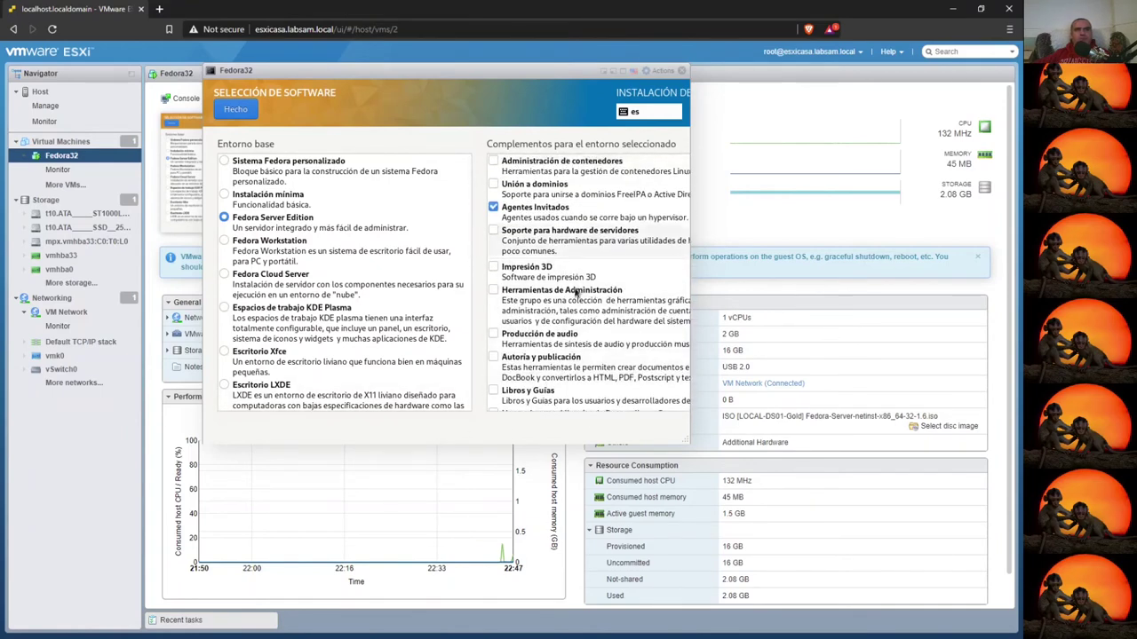
left_click(643, 303)
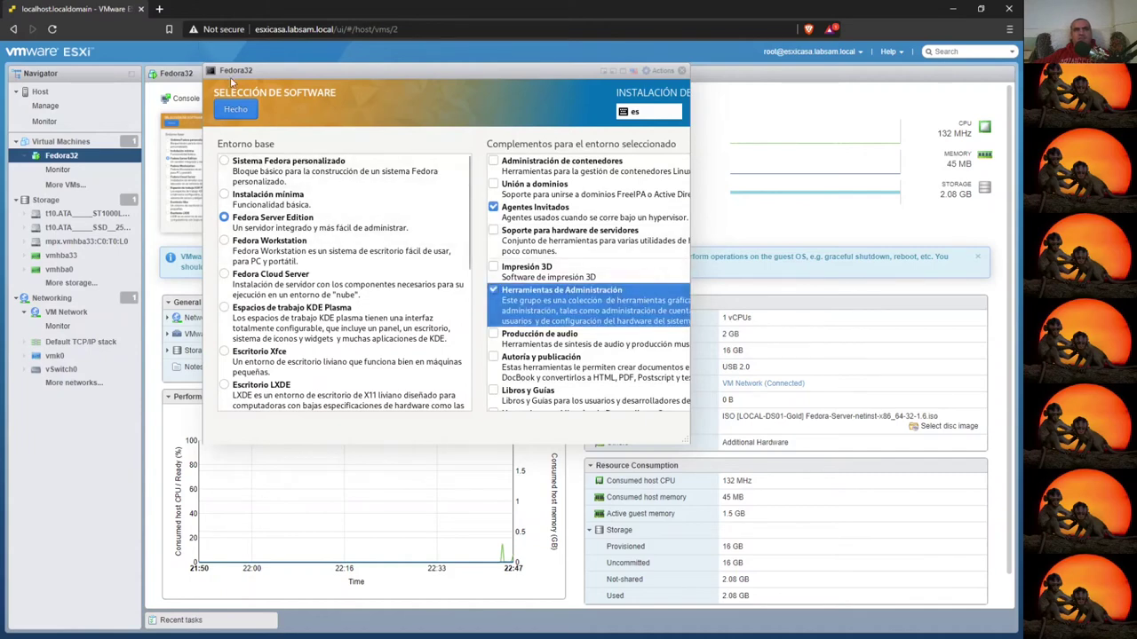
left_click(235, 110)
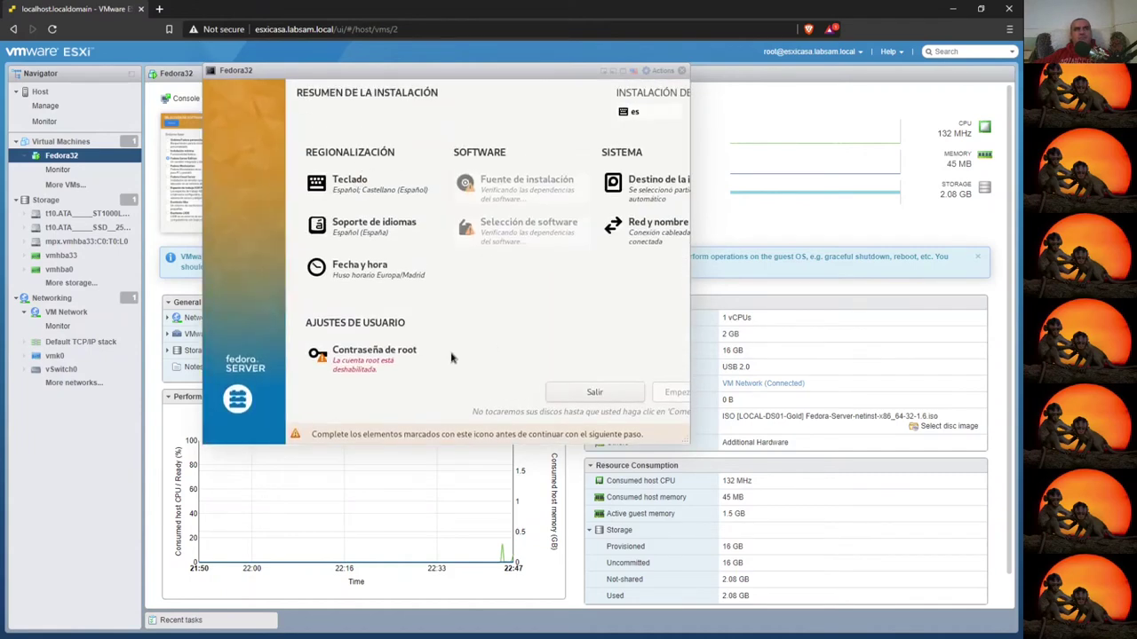
- Set and confirm a root password allowing root SSH password login, and skip creating a user
left_click(362, 360)
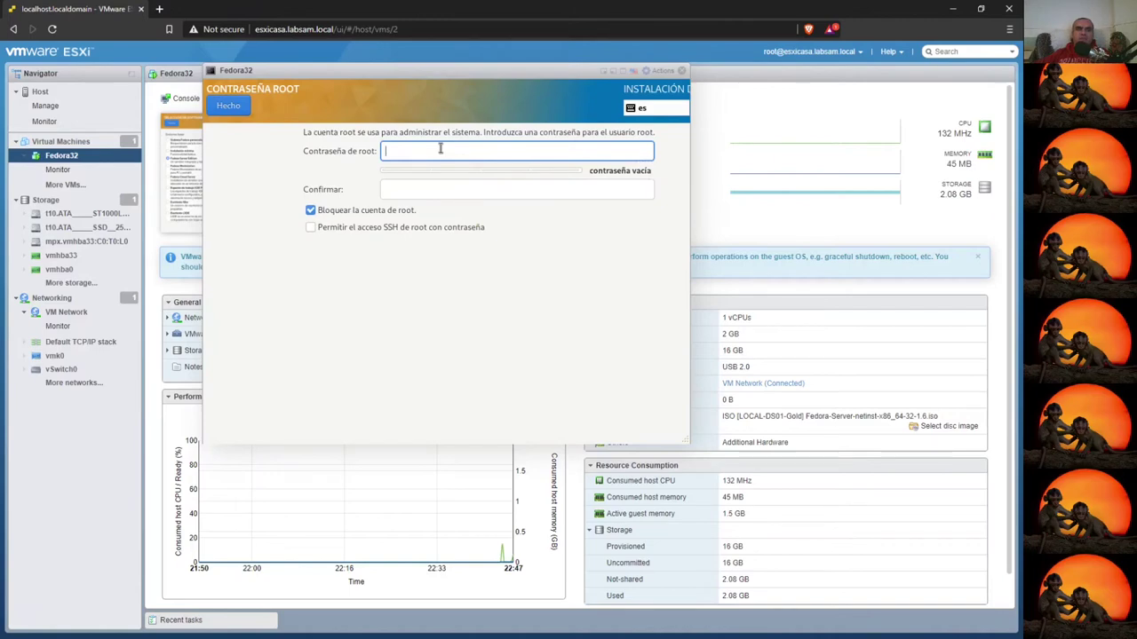
type("a")
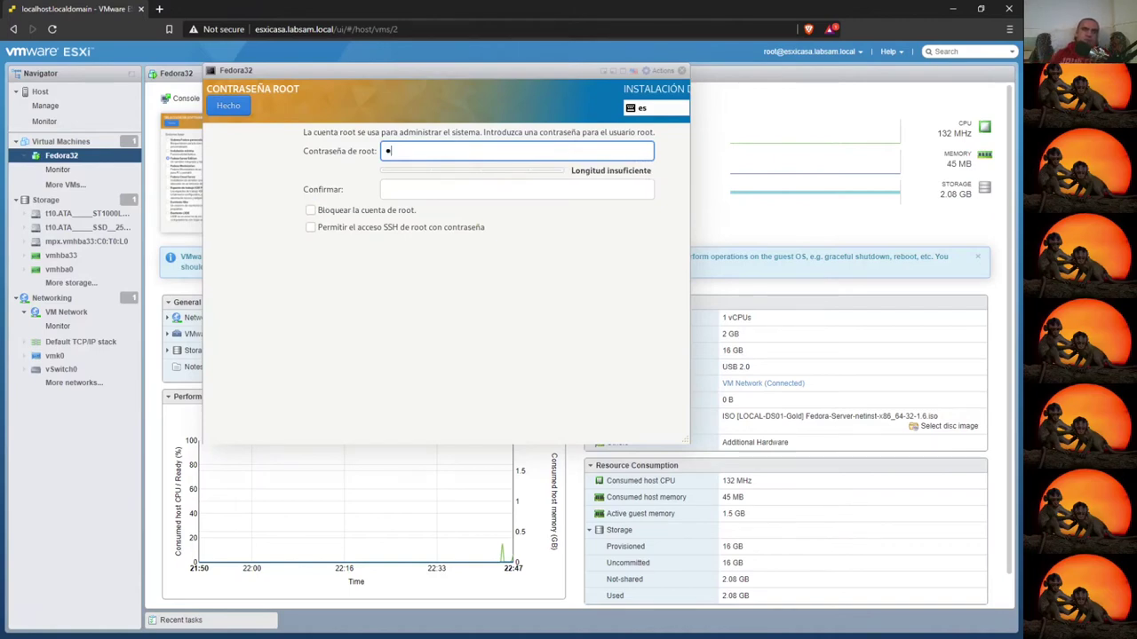
key("BackSpace")
type("a")
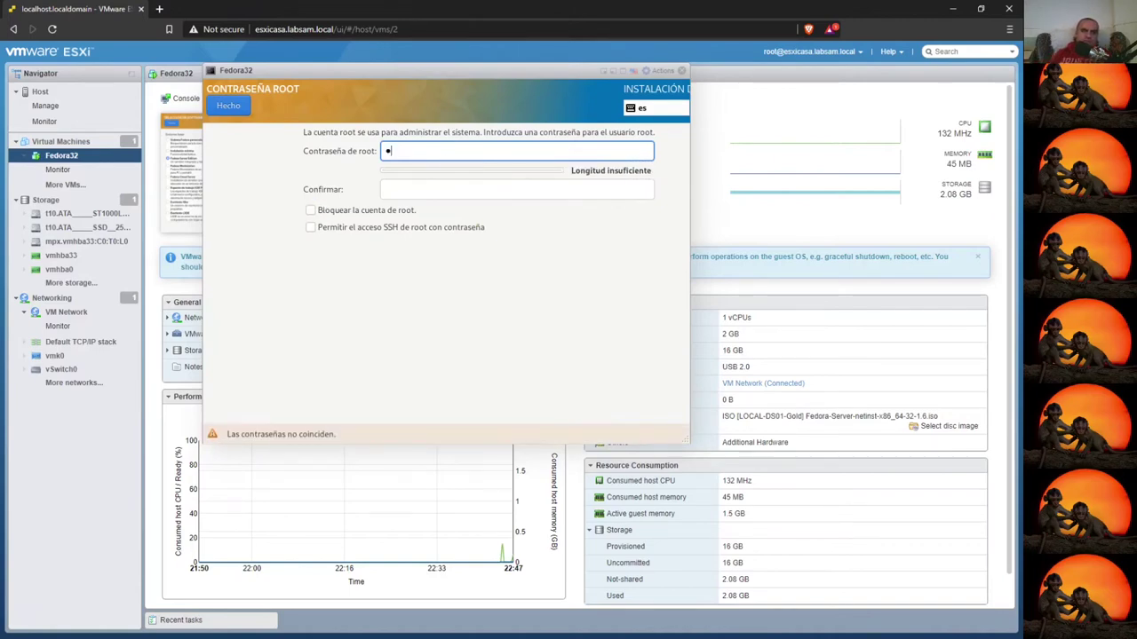
type("aaaaaaaa")
key("Tab")
type("aaaaaaaaa")
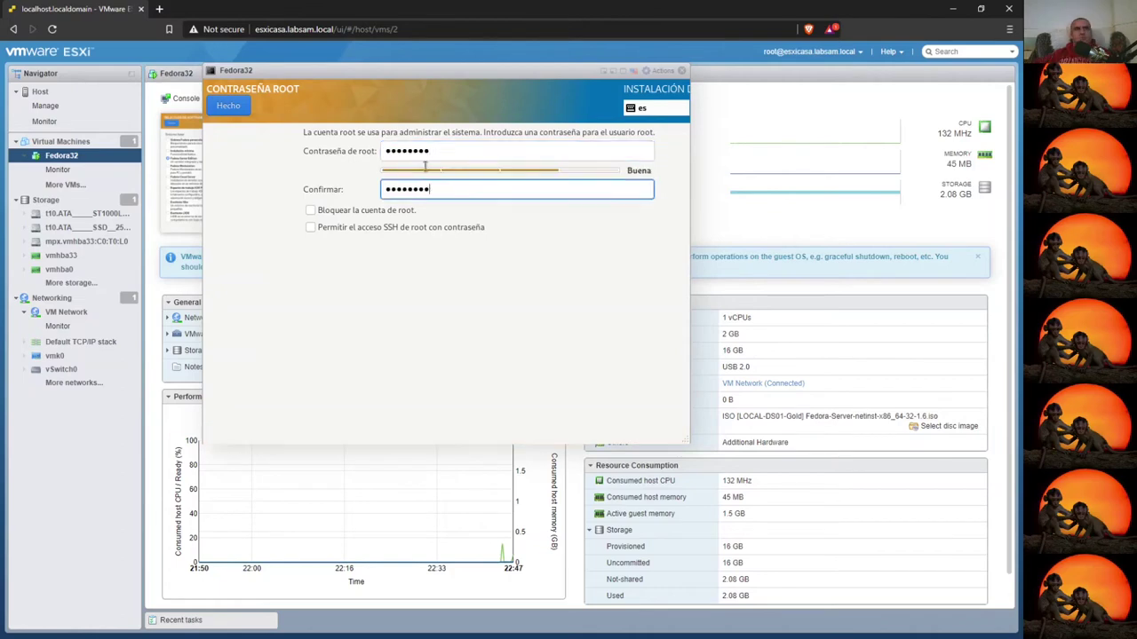
left_click(311, 229)
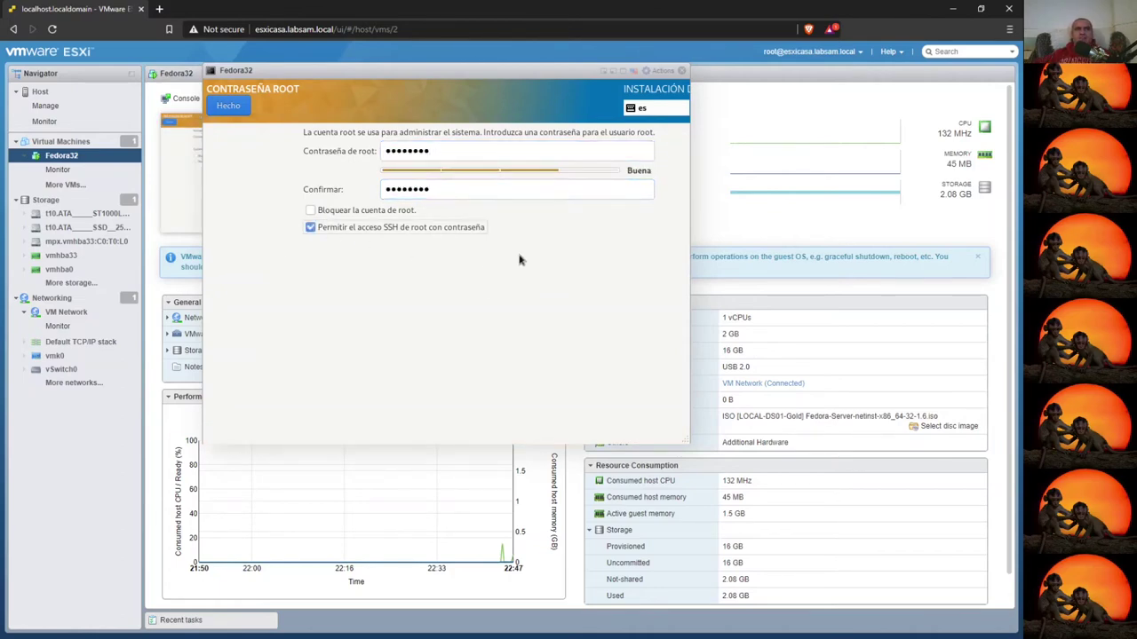
left_click(229, 105)
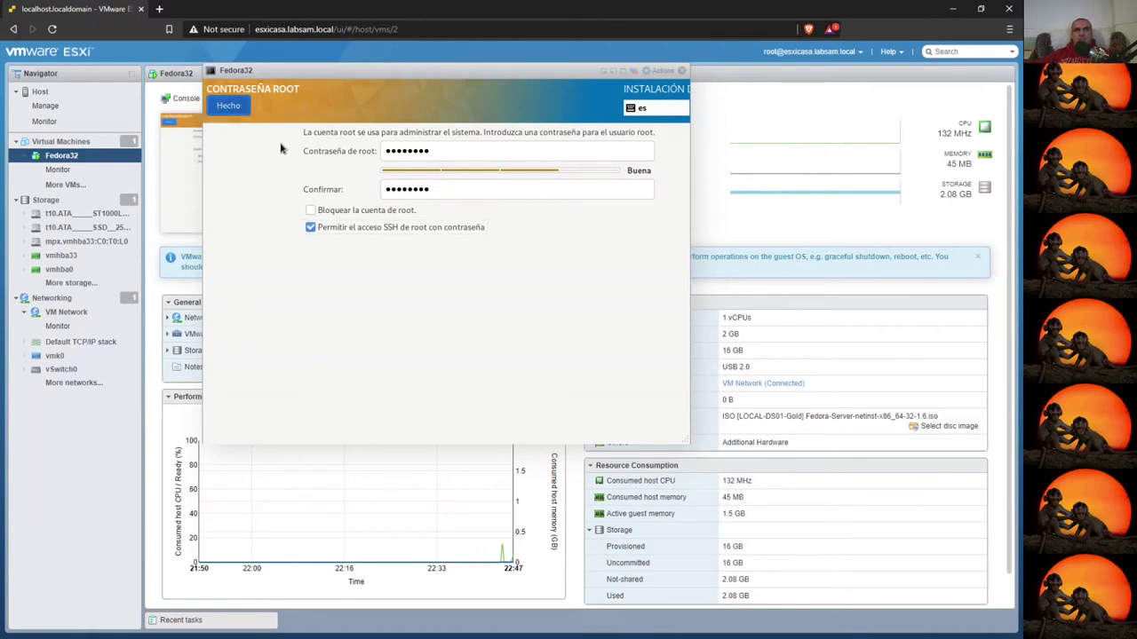
left_click(373, 390)
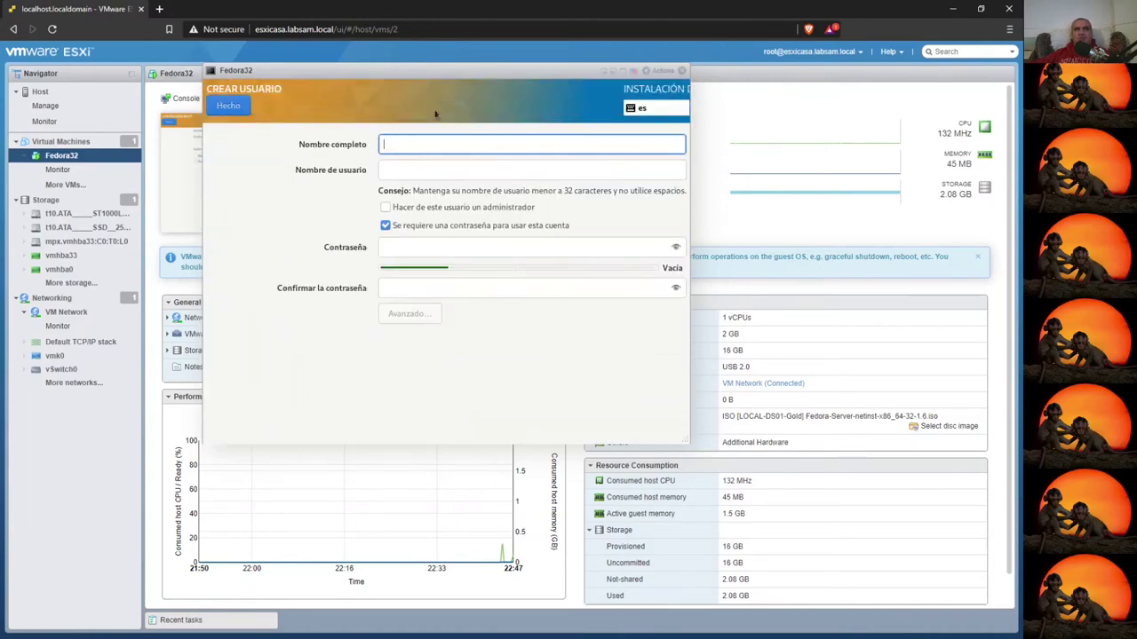
left_click(229, 106)
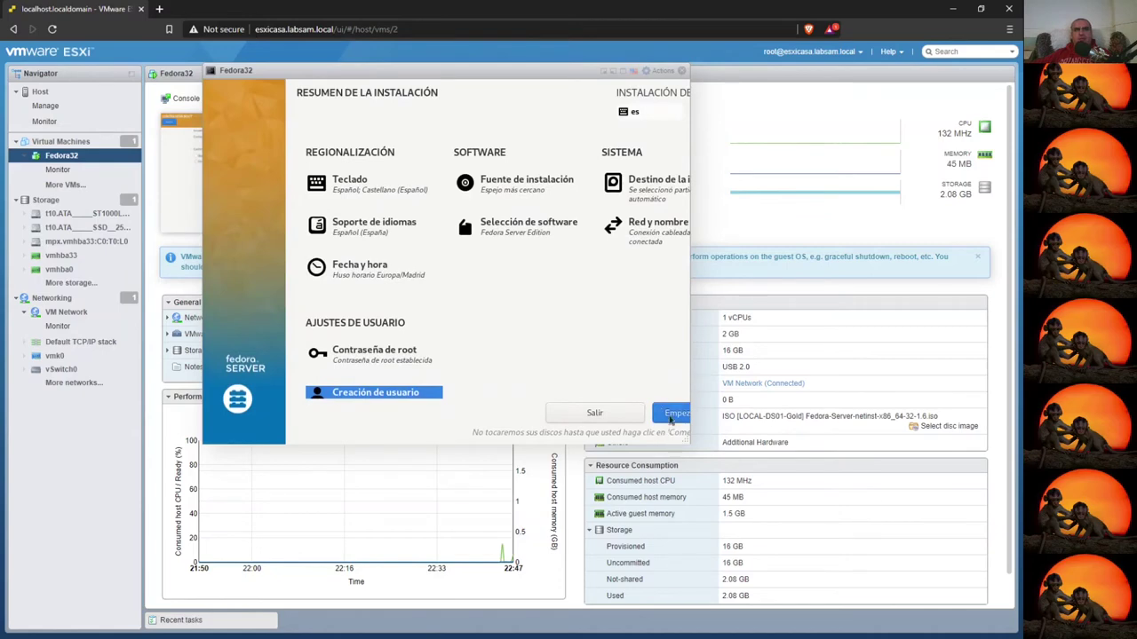
- Begin the Fedora 32 installation and close the Fedora32 console window
left_click(672, 414)
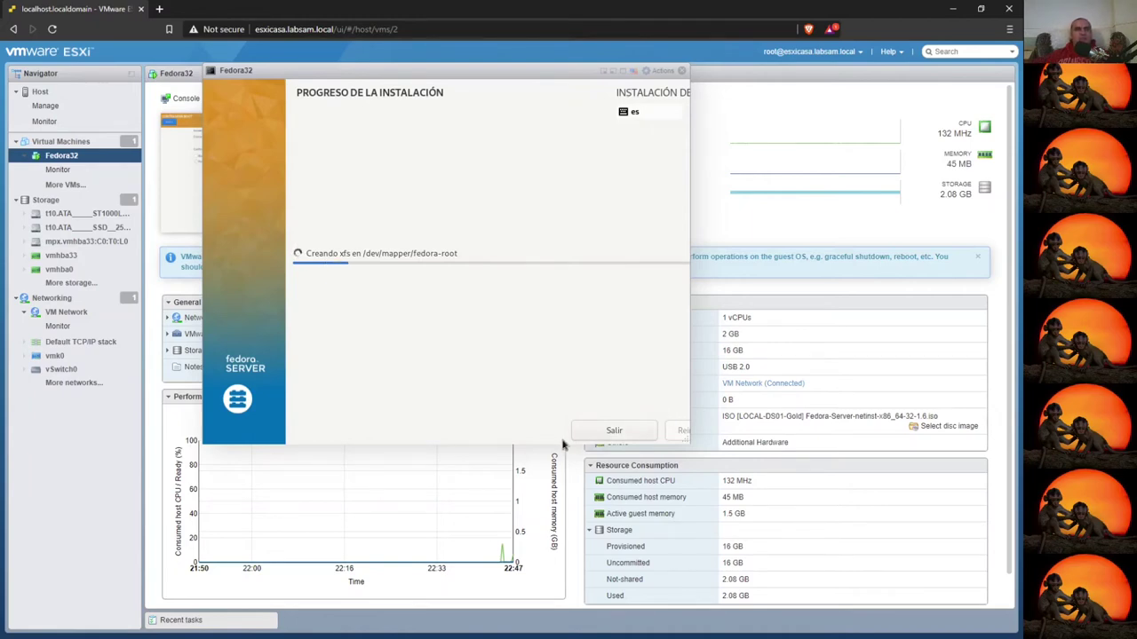
left_click(682, 71)
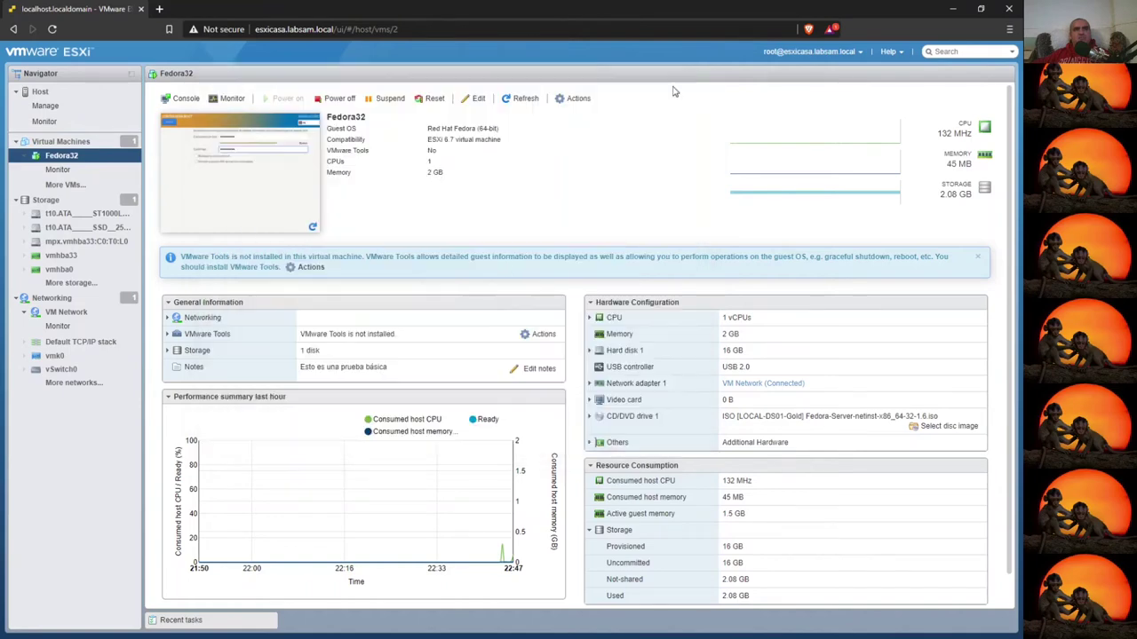
- Toggle the CPU and memory series on the host summary chart, then view host CPU monitoring
left_click(40, 92)
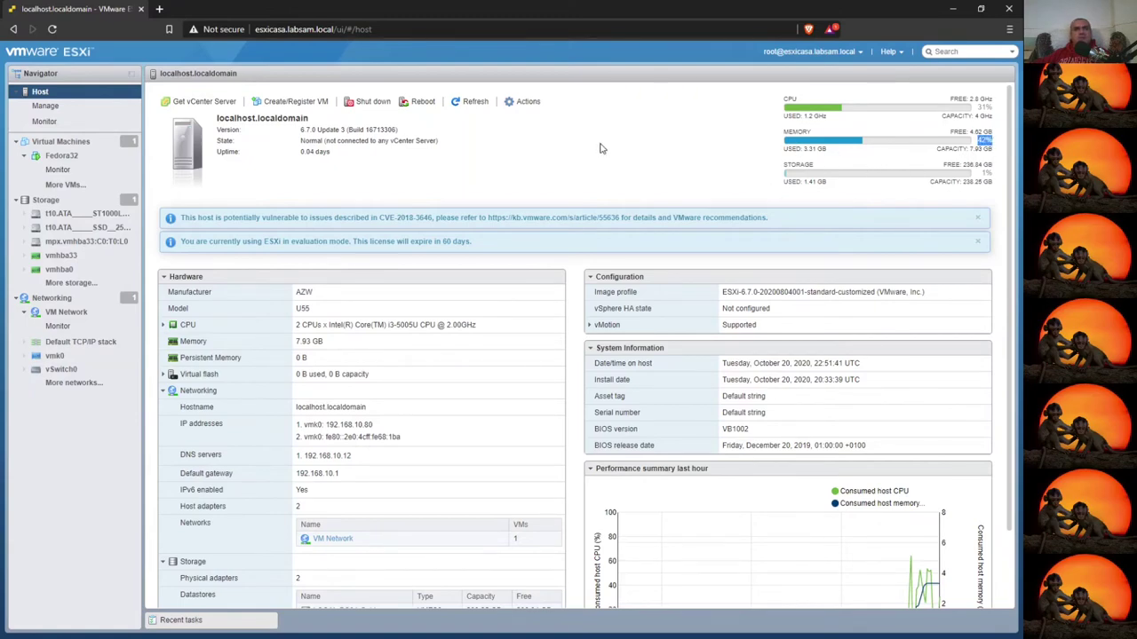
scroll(855, 499, "down", 1)
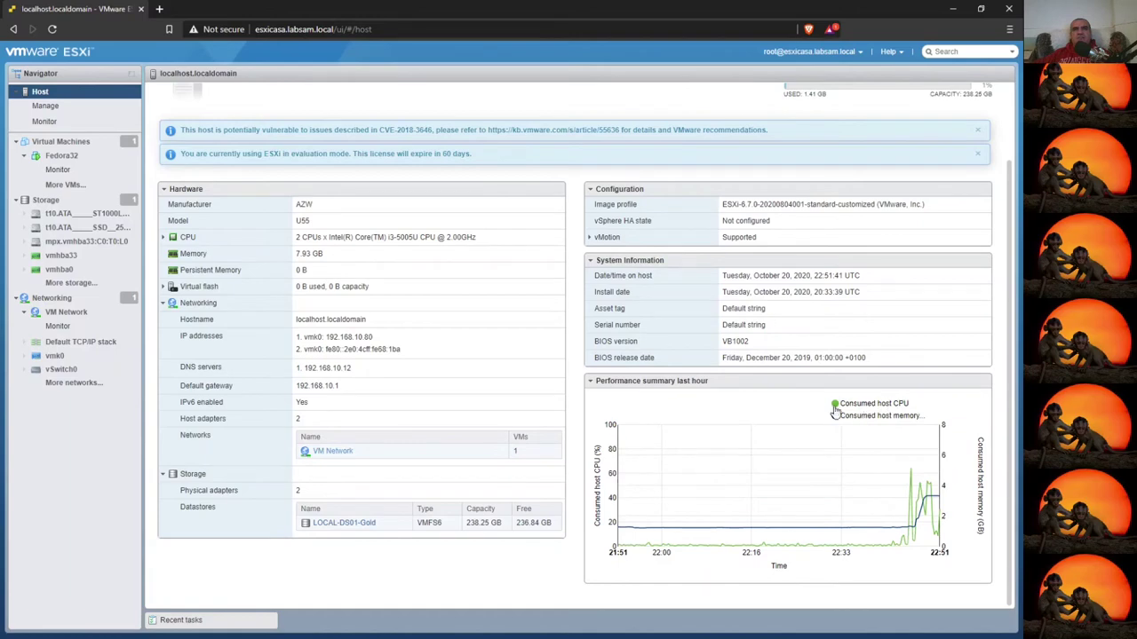
left_click(834, 405)
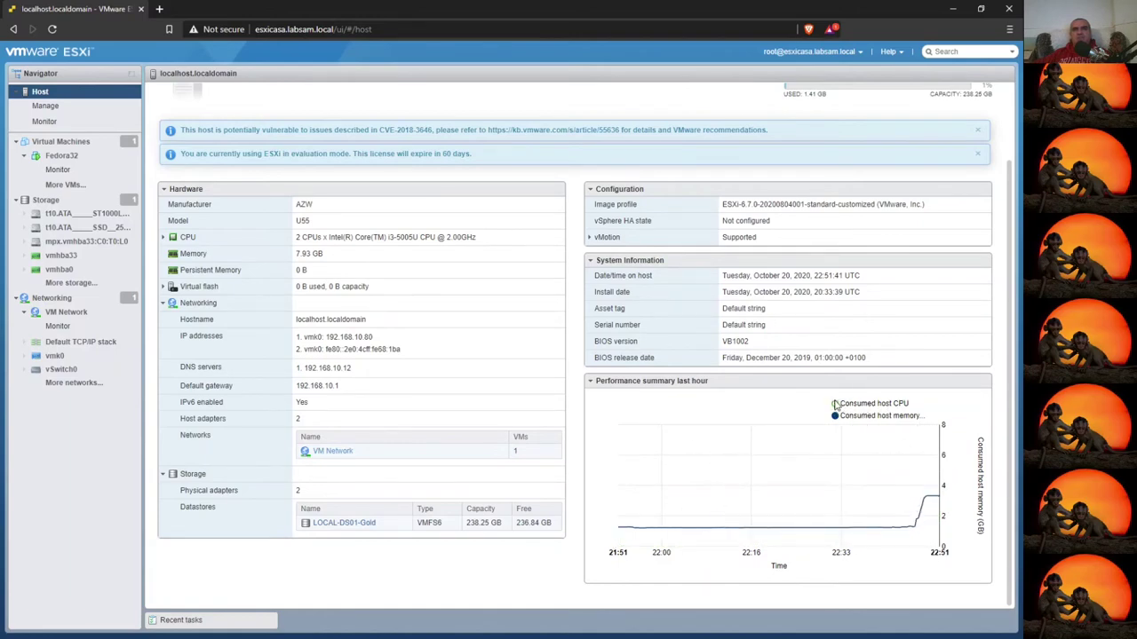
left_click(834, 404)
left_click(834, 415)
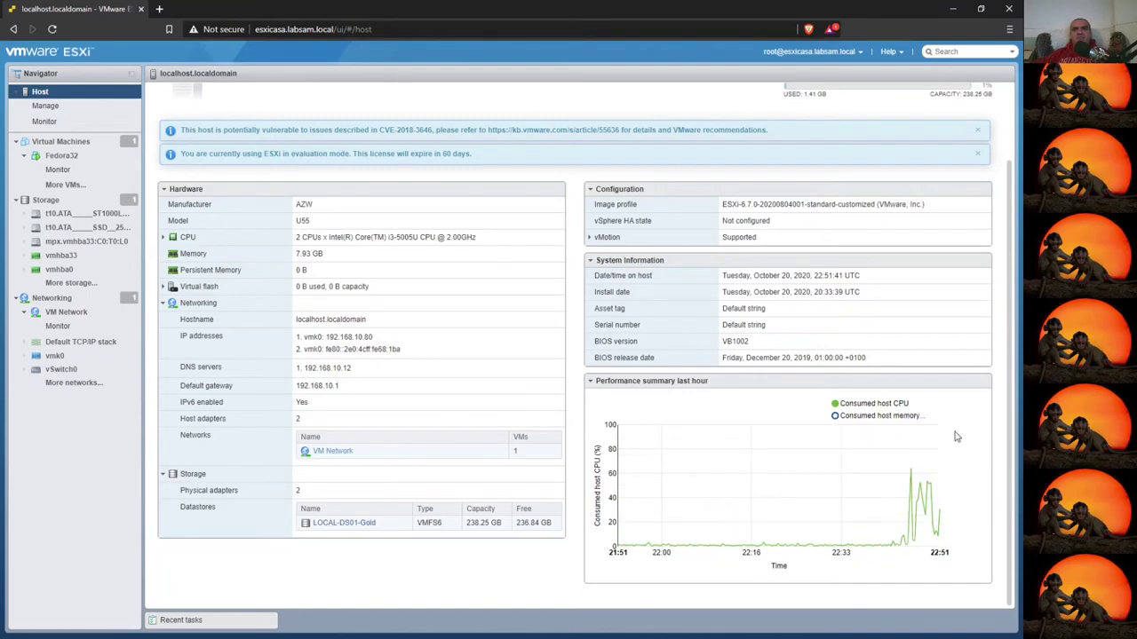
left_click(833, 415)
scroll(364, 371, "up", 1)
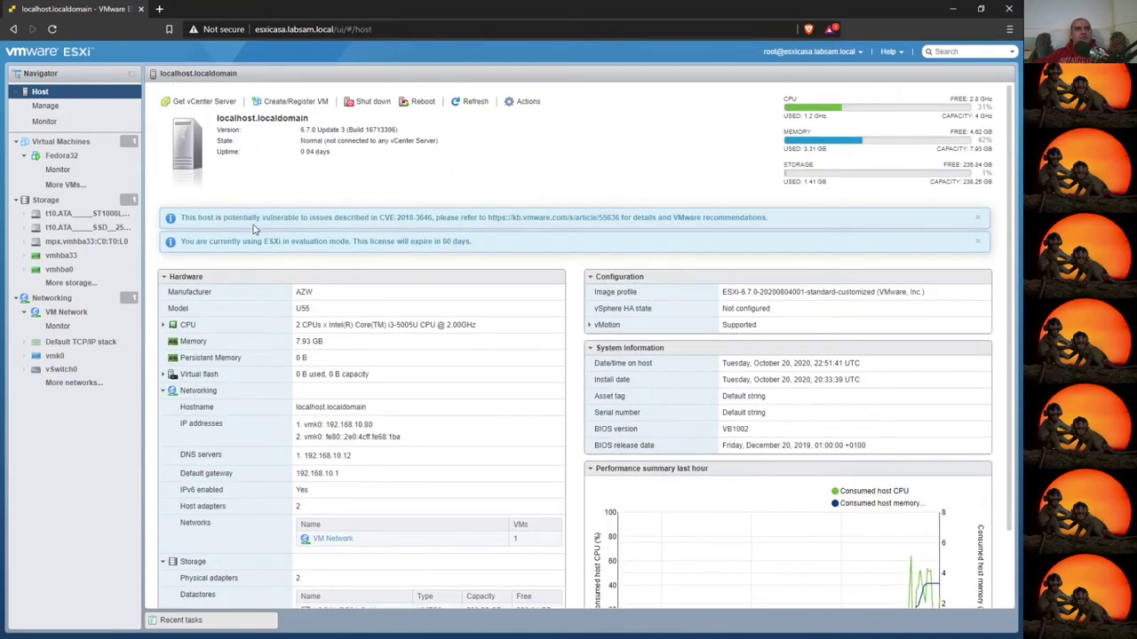
left_click(47, 122)
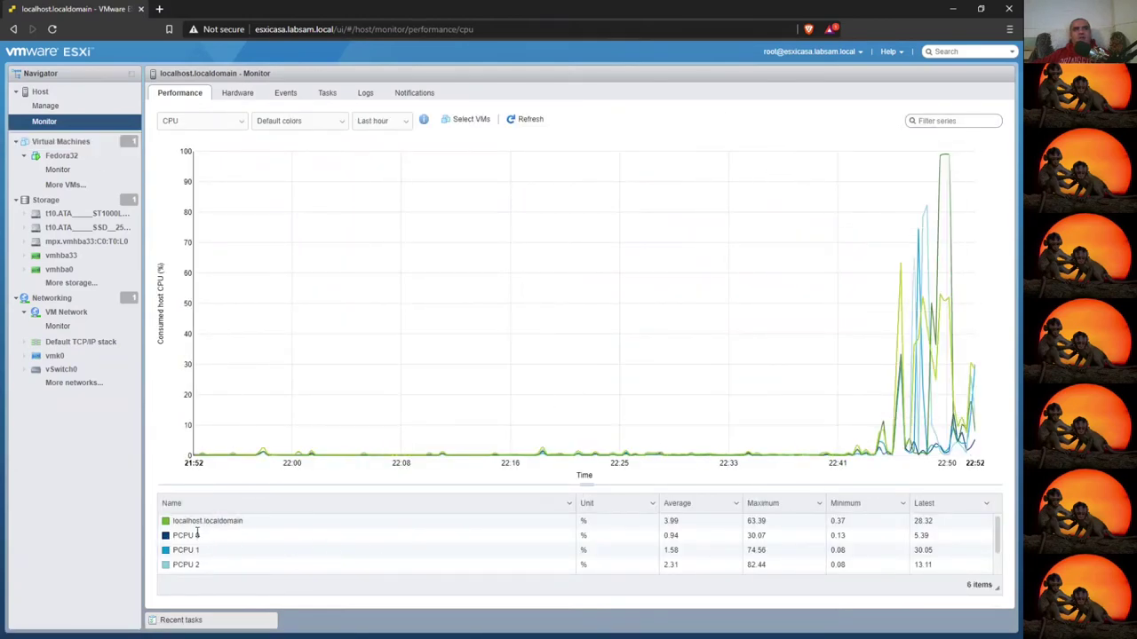
- Browse the processor series, Hardware and Events tabs, ending on the 26-task history
scroll(253, 533, "down", 2)
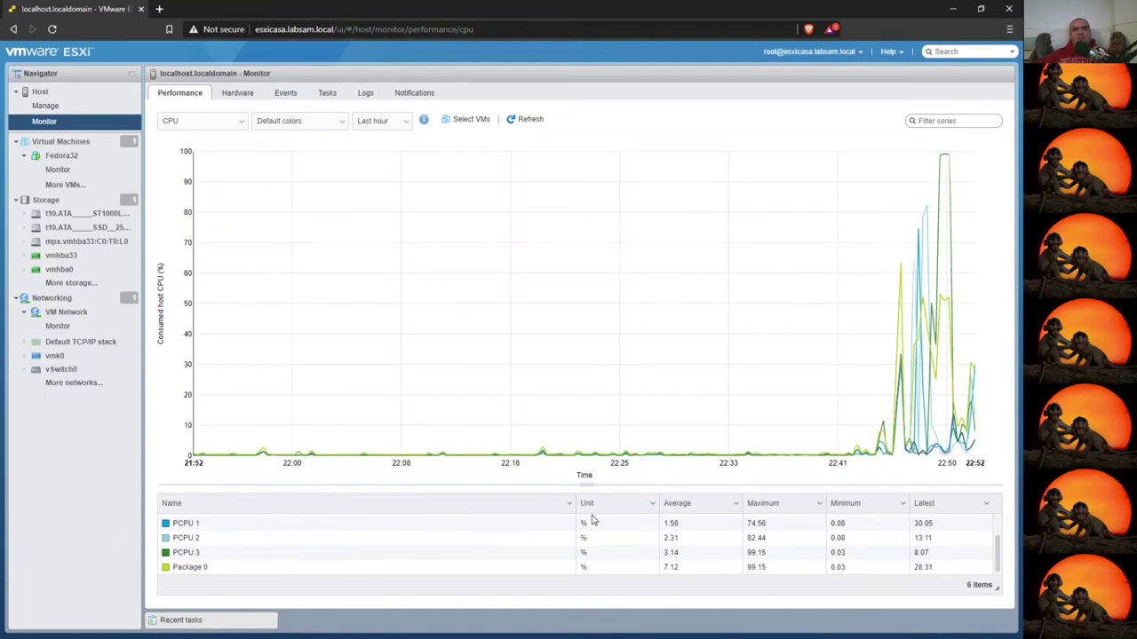
left_click(635, 539)
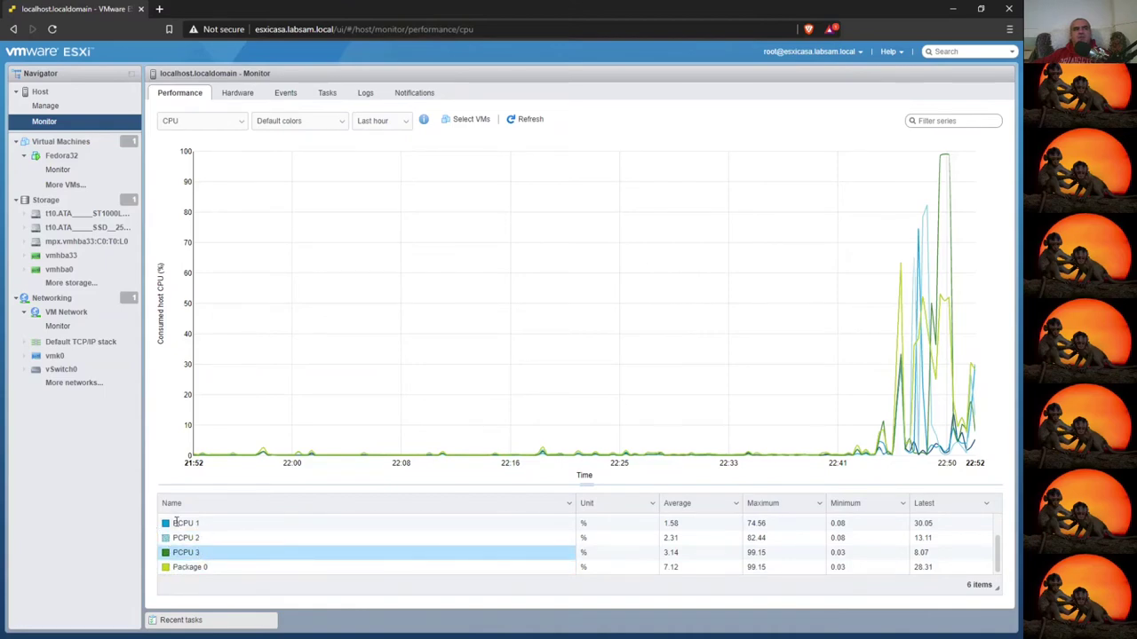
scroll(299, 545, "up", 2)
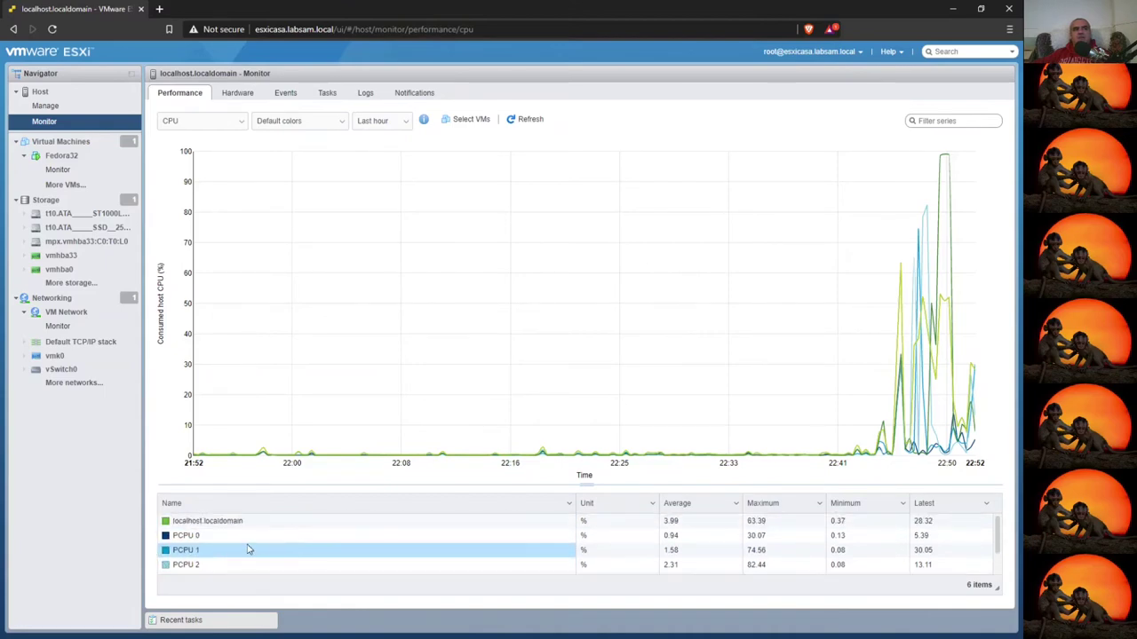
left_click(237, 94)
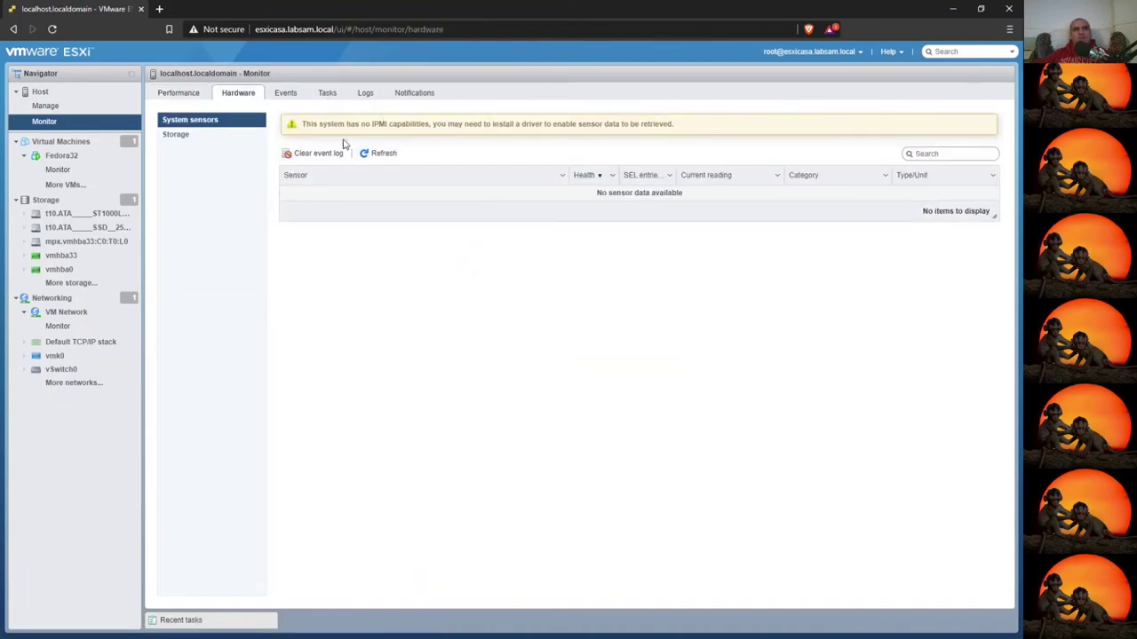
left_click(290, 97)
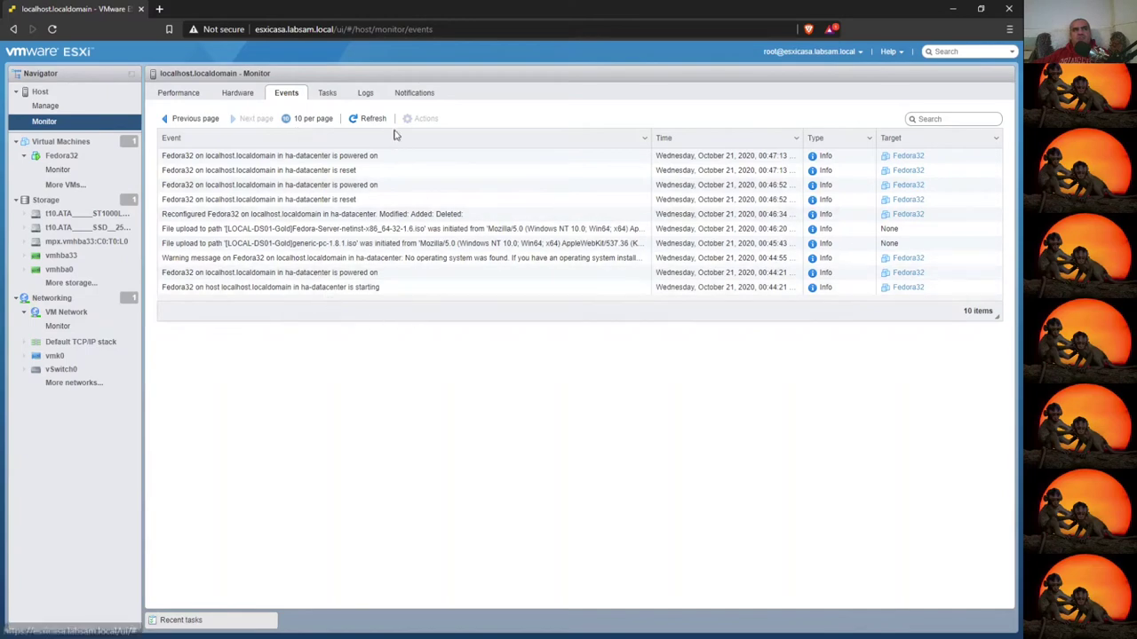
left_click(328, 93)
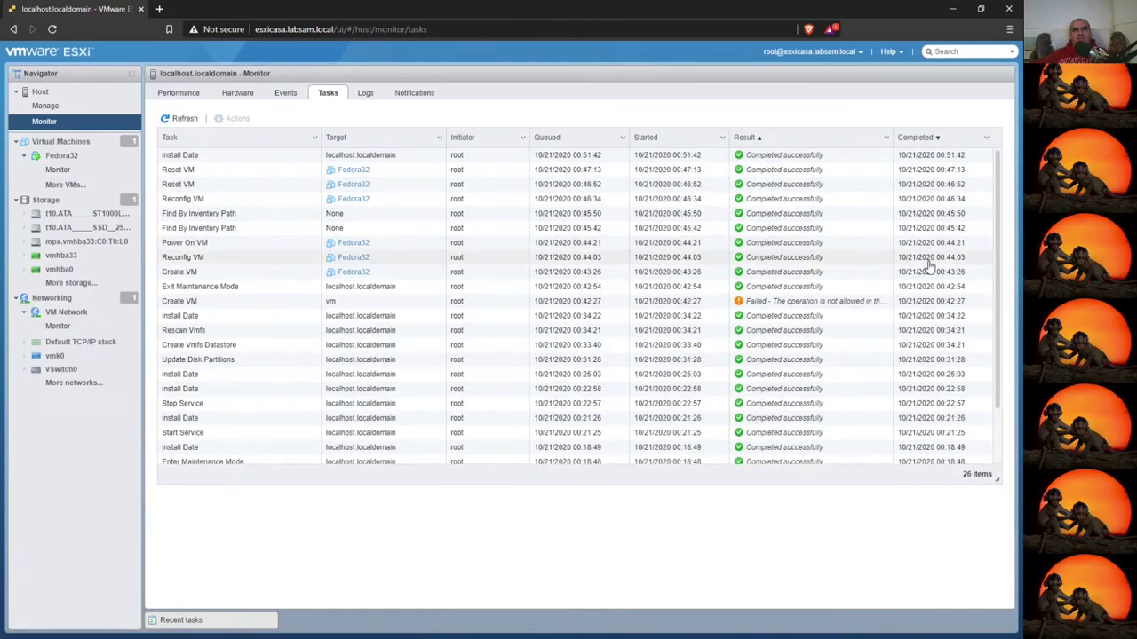
- Inspect the failed Create VM task and host logs, then view the 1090 advanced settings
left_click(762, 305)
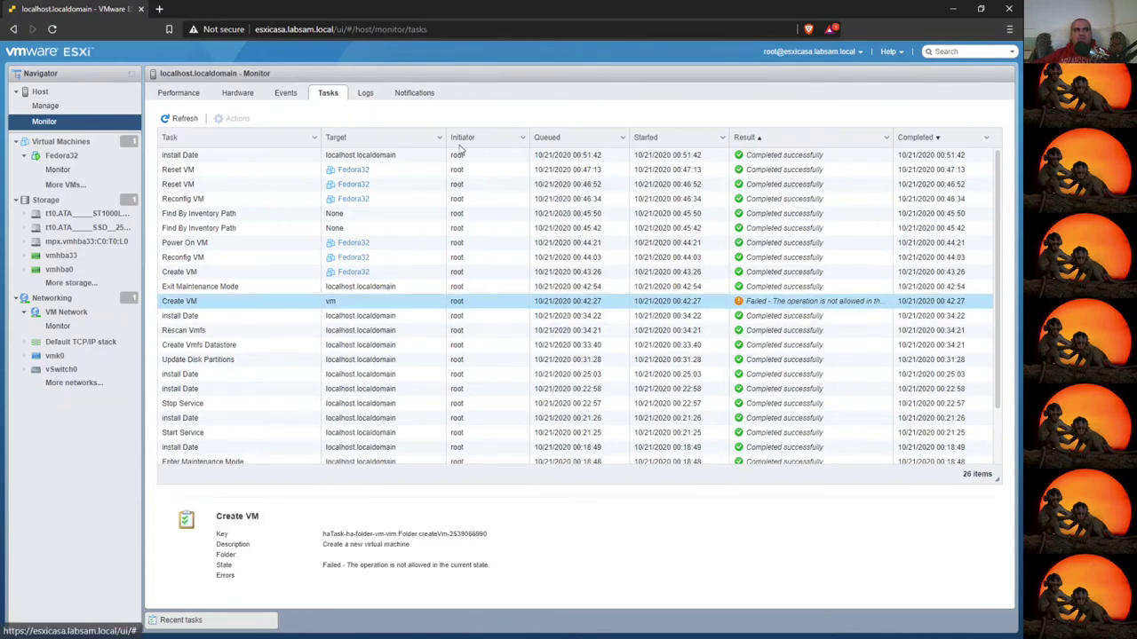
left_click(367, 93)
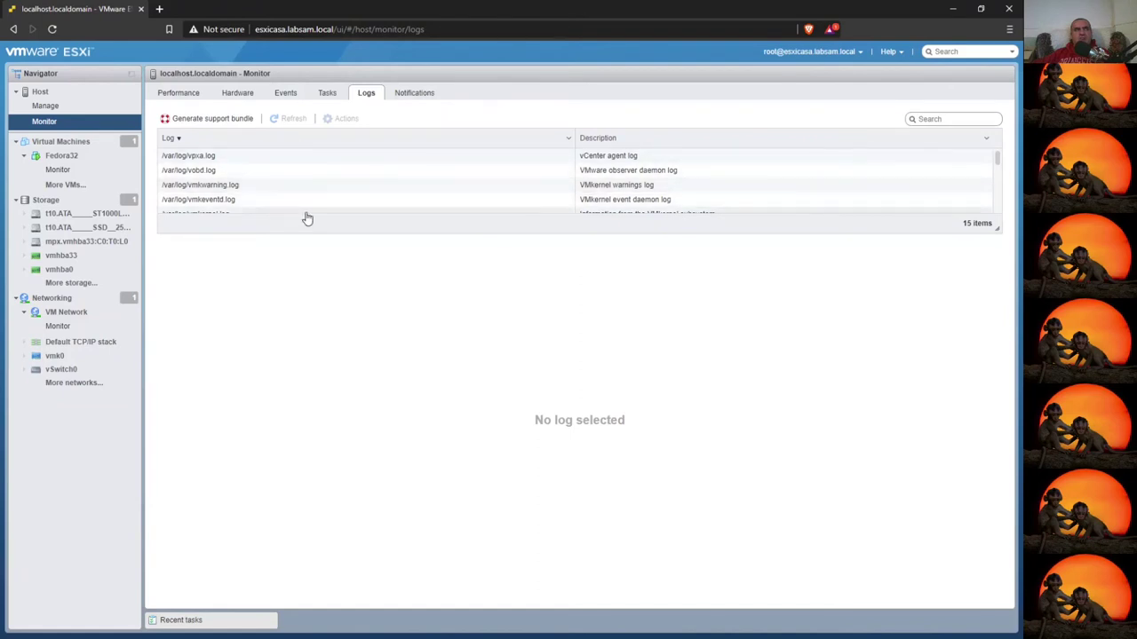
scroll(305, 216, "down", 3)
scroll(305, 213, "up", 3)
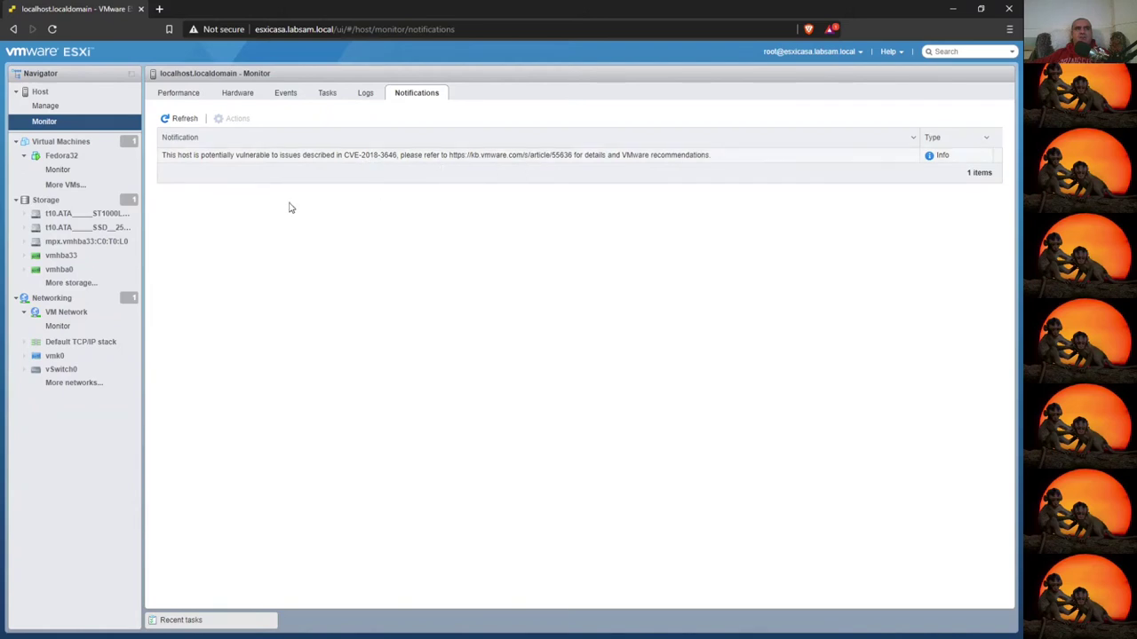
left_click(48, 108)
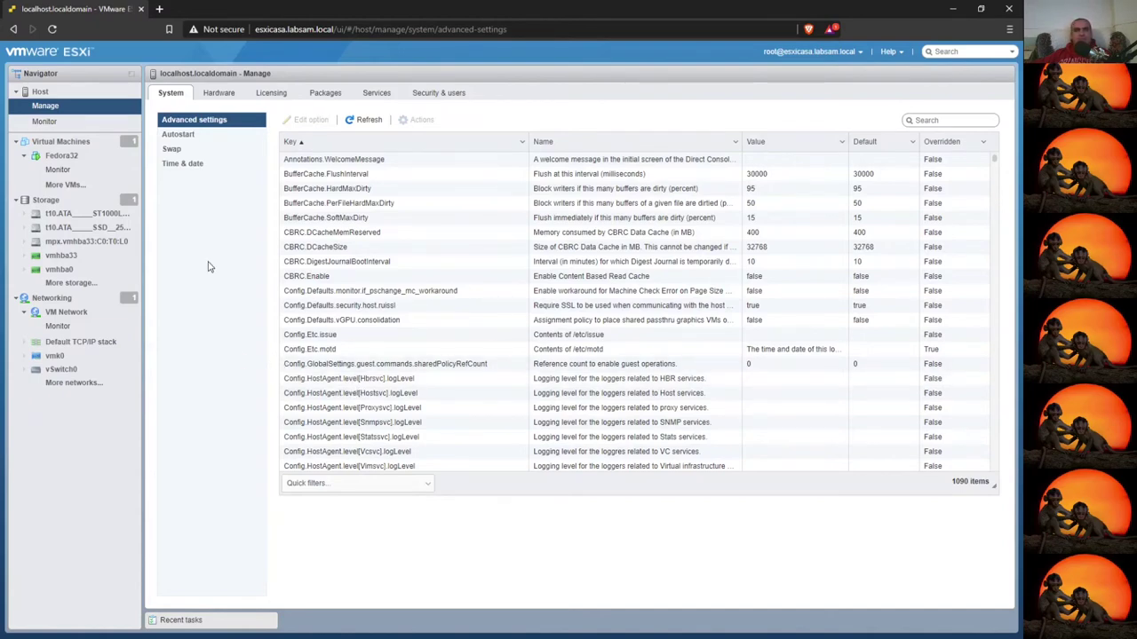
- Review the host's swap settings, then Time & date showing NTP stopped and no servers
left_click(178, 149)
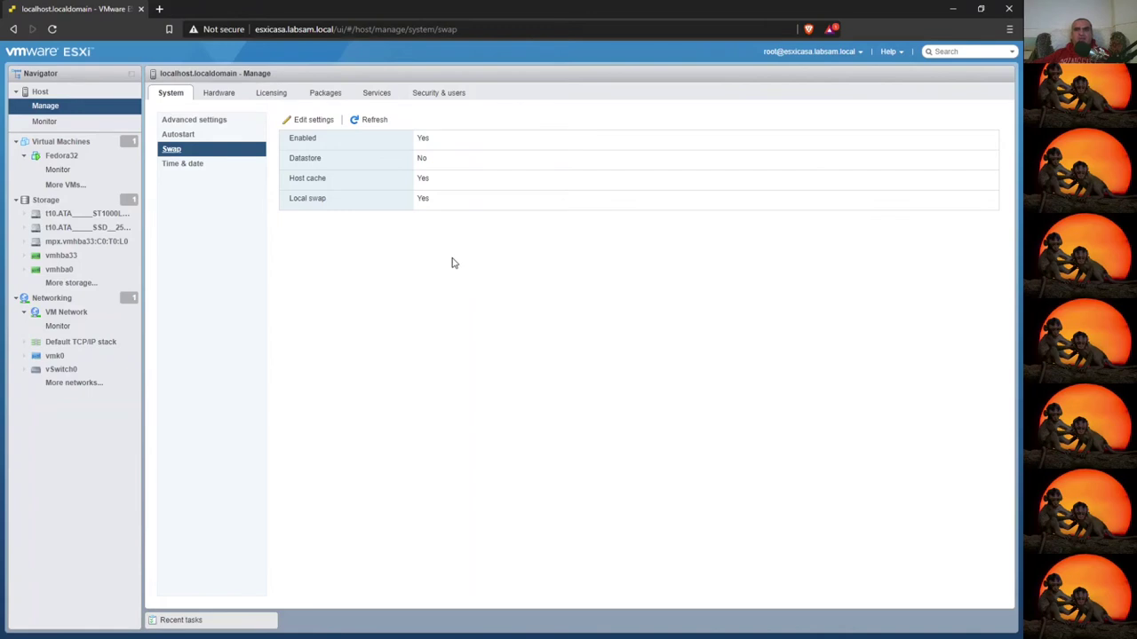
left_click(182, 163)
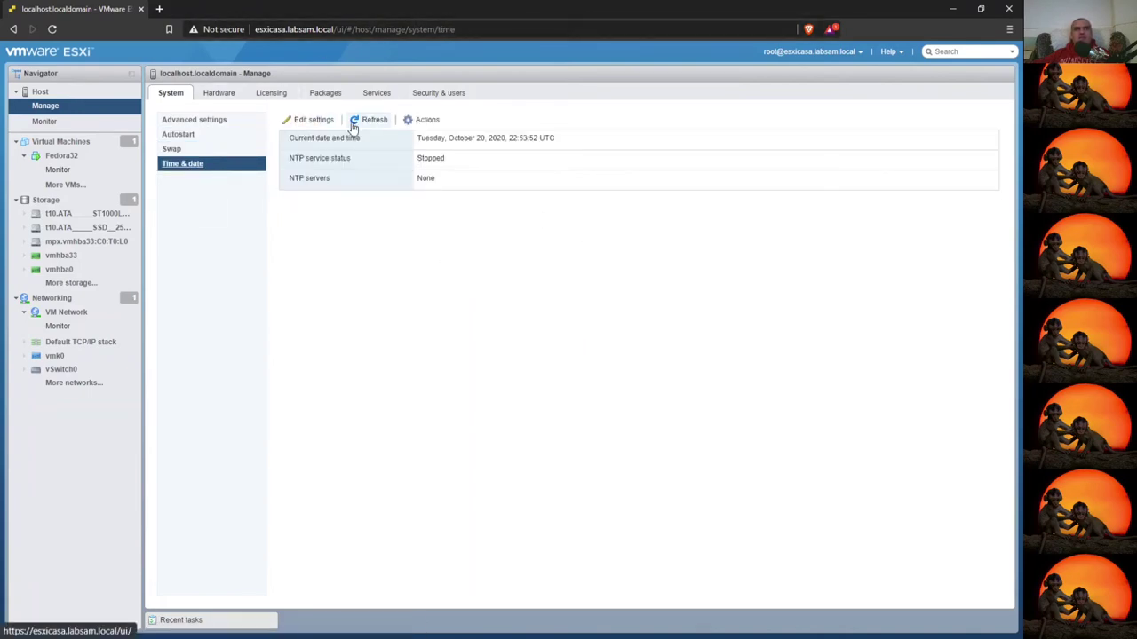
left_click(427, 120)
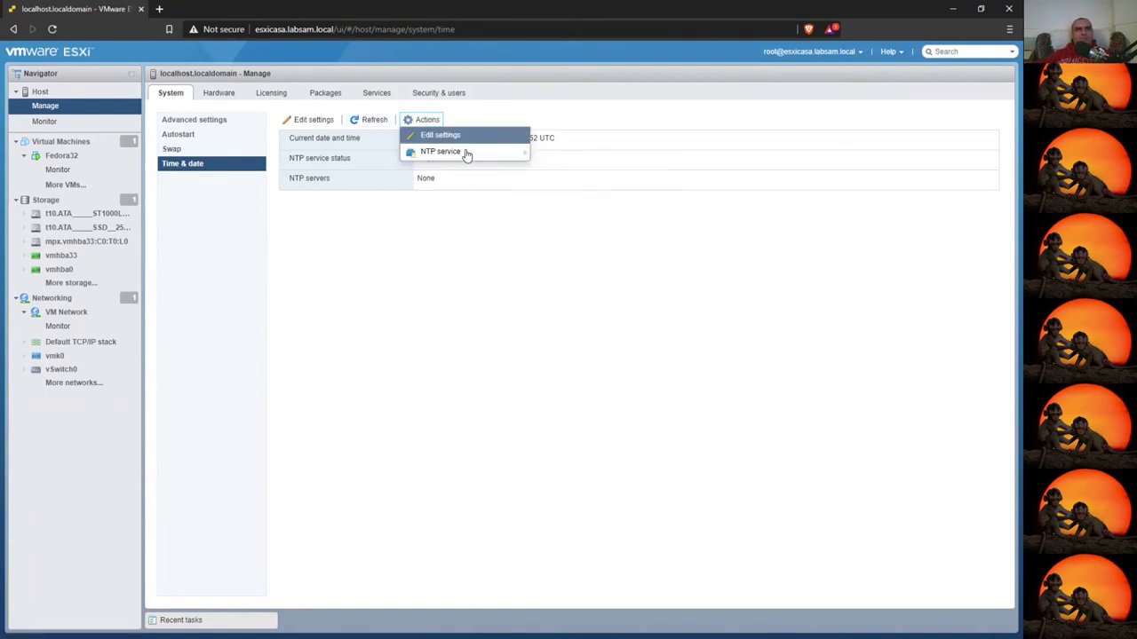
- Set the host time to use NTP with startup policy 'Start and stop with host'
left_click(460, 140)
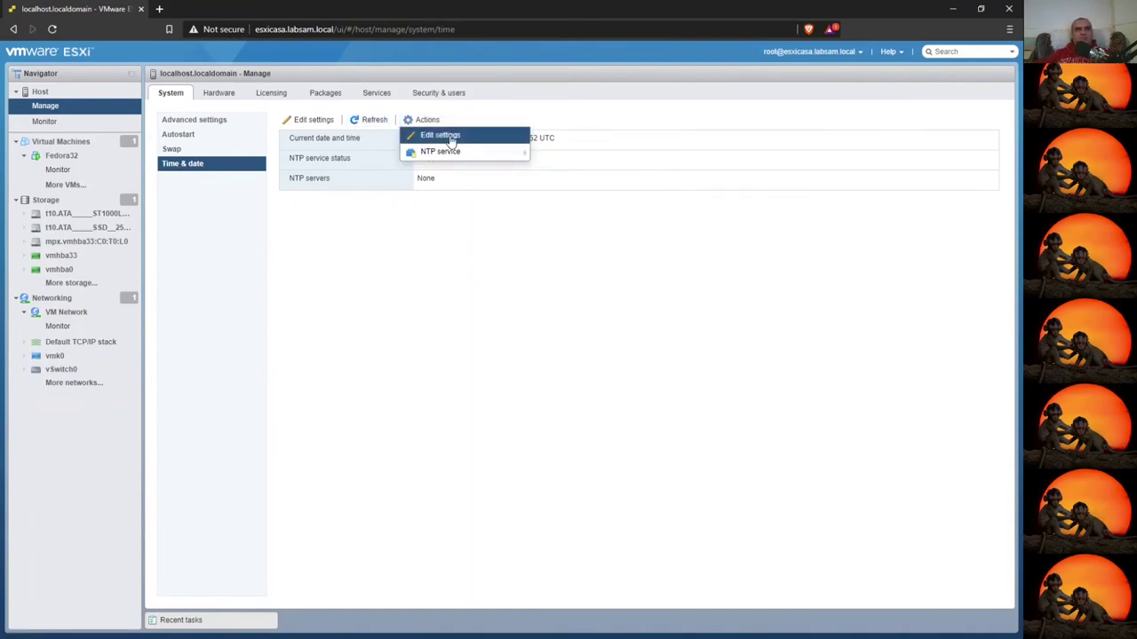
left_click(337, 315)
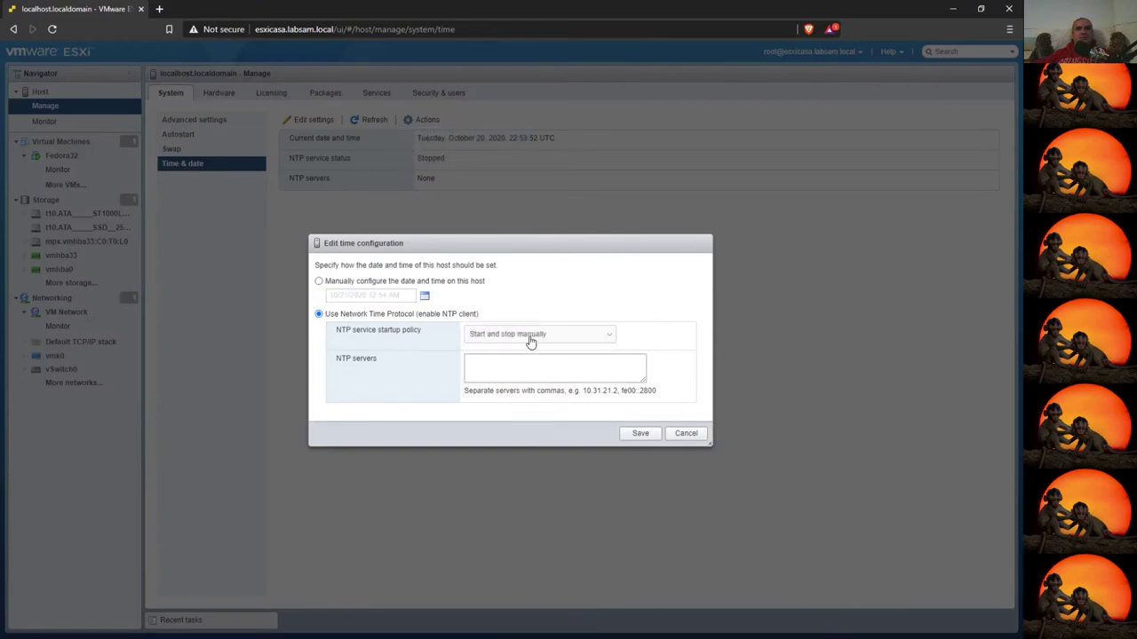
left_click(532, 335)
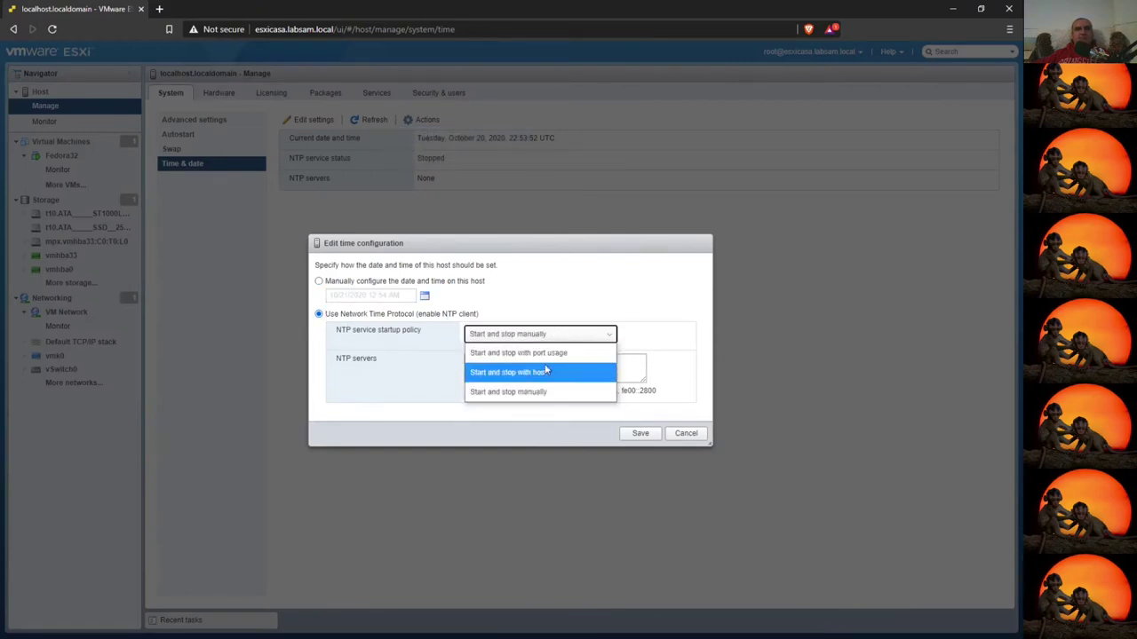
left_click(509, 373)
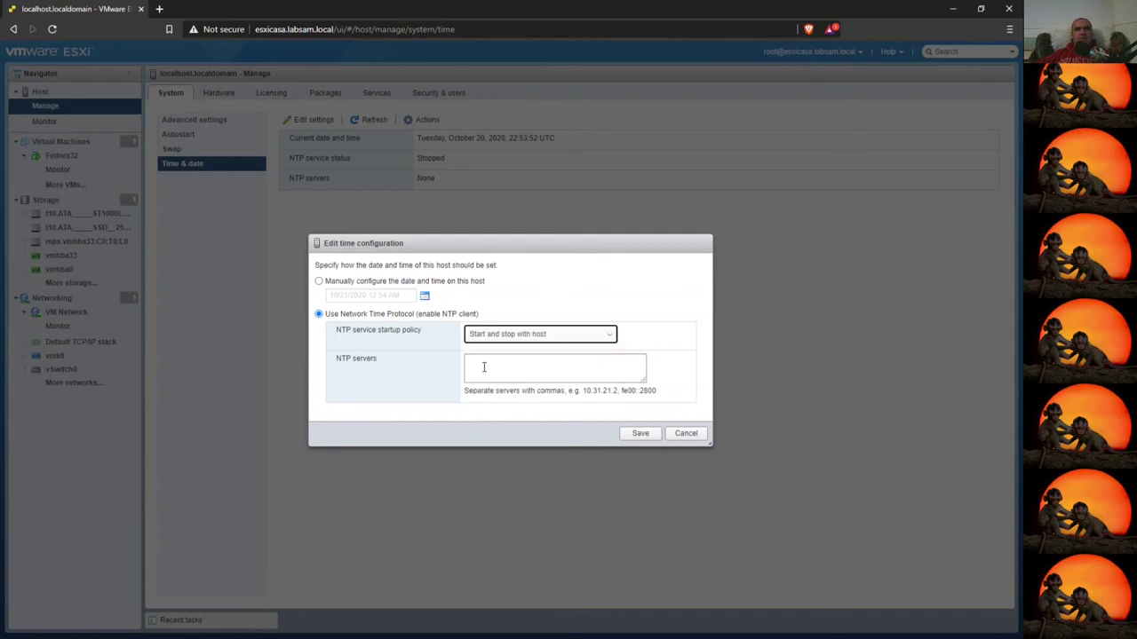
- Look up an NTP server address by entering 'ping hora.roa.es' in Command Prompt
left_click(483, 366)
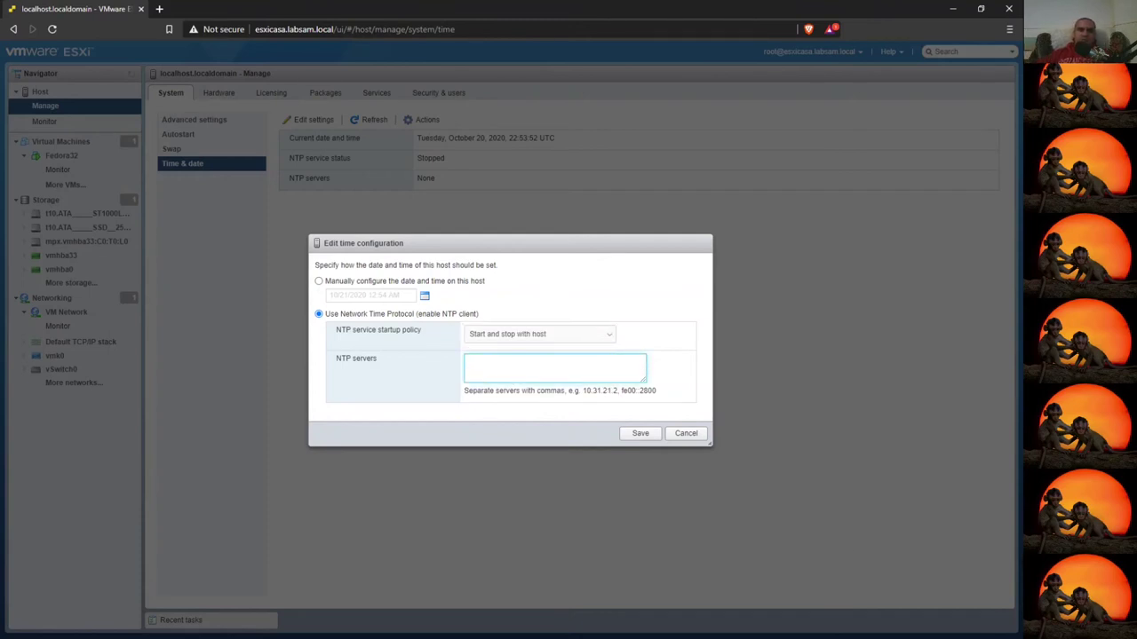
key("alt+Tab")
type("ping")
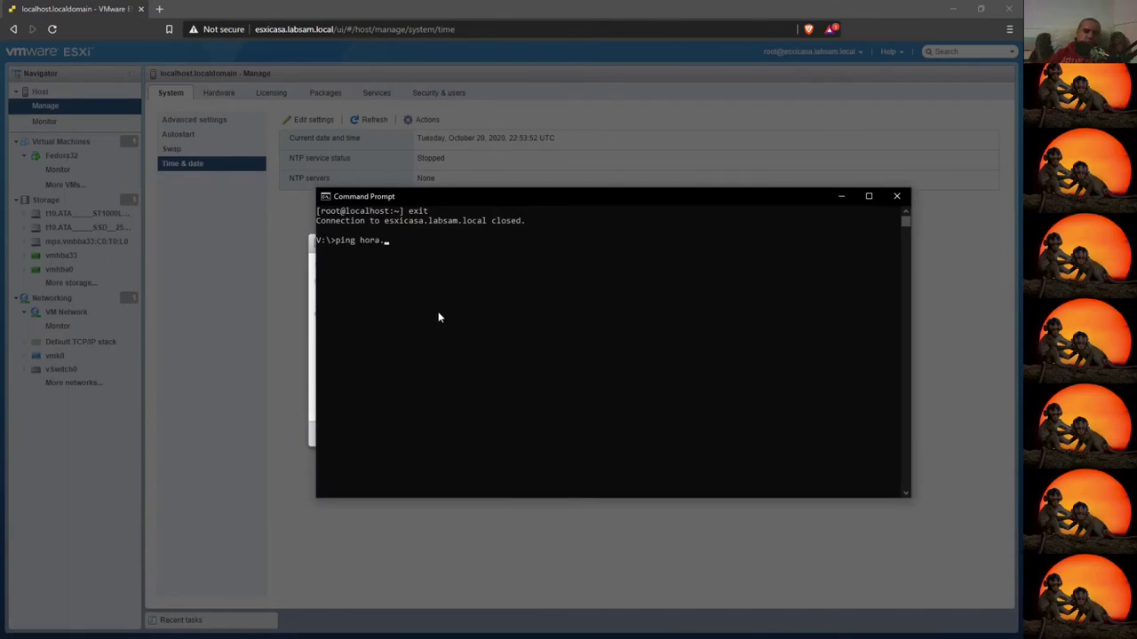
type(" hora.roa.es")
- Ping hora.roa.es and paste its address 150.214.94.5 into the NTP servers field
key("Return")
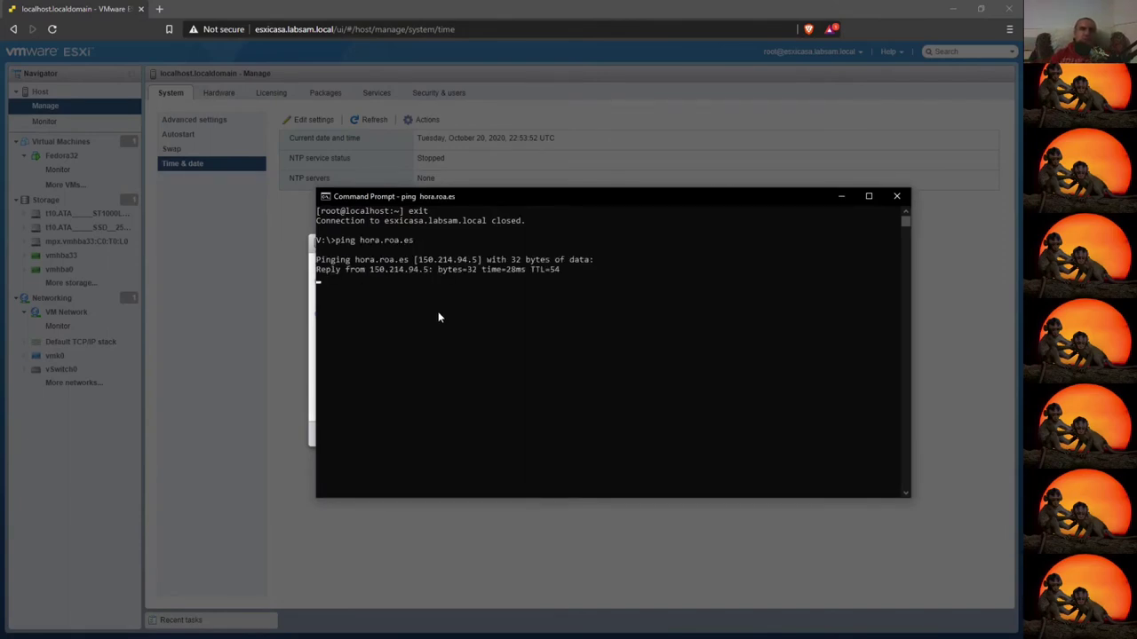
left_click_drag(370, 269, 425, 277)
key("ctrl+c")
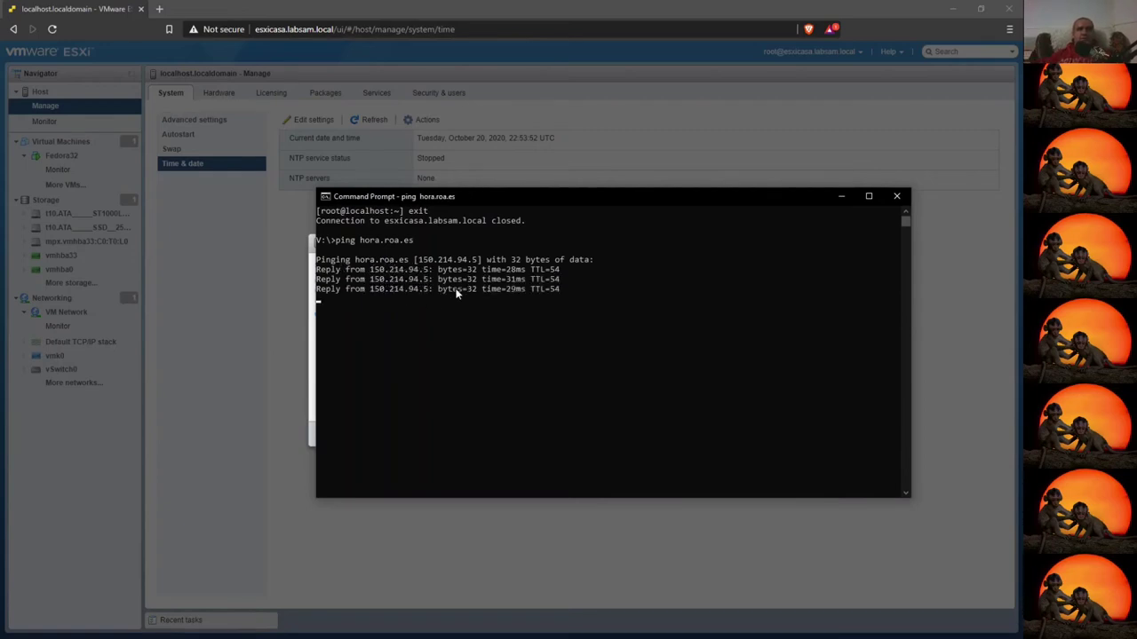
left_click(261, 255)
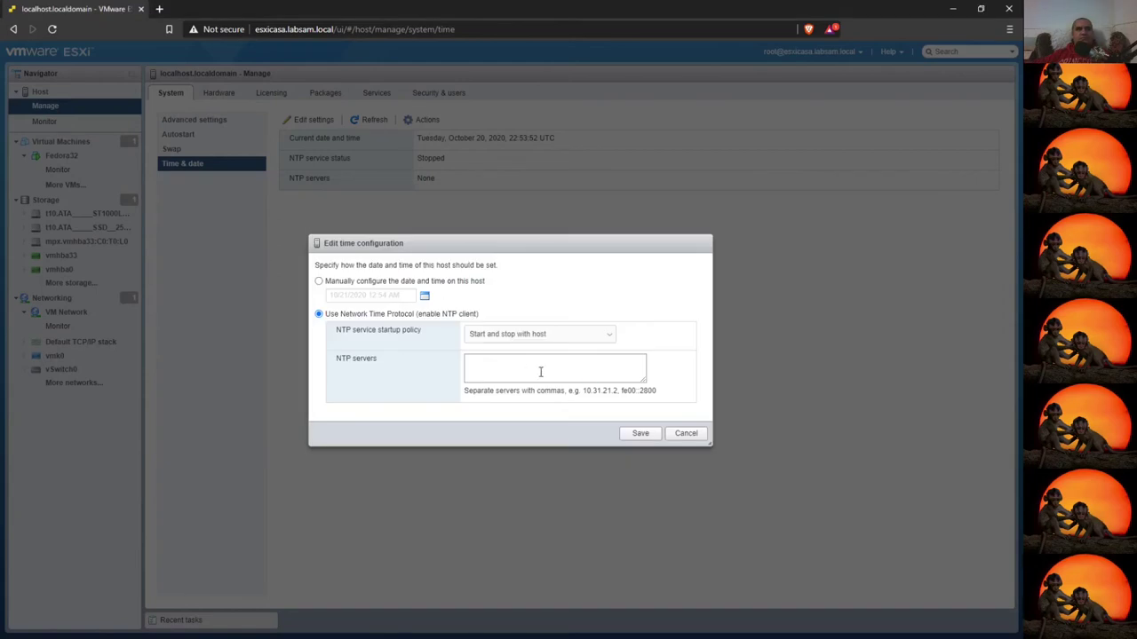
left_click(540, 371)
key("ctrl+v")
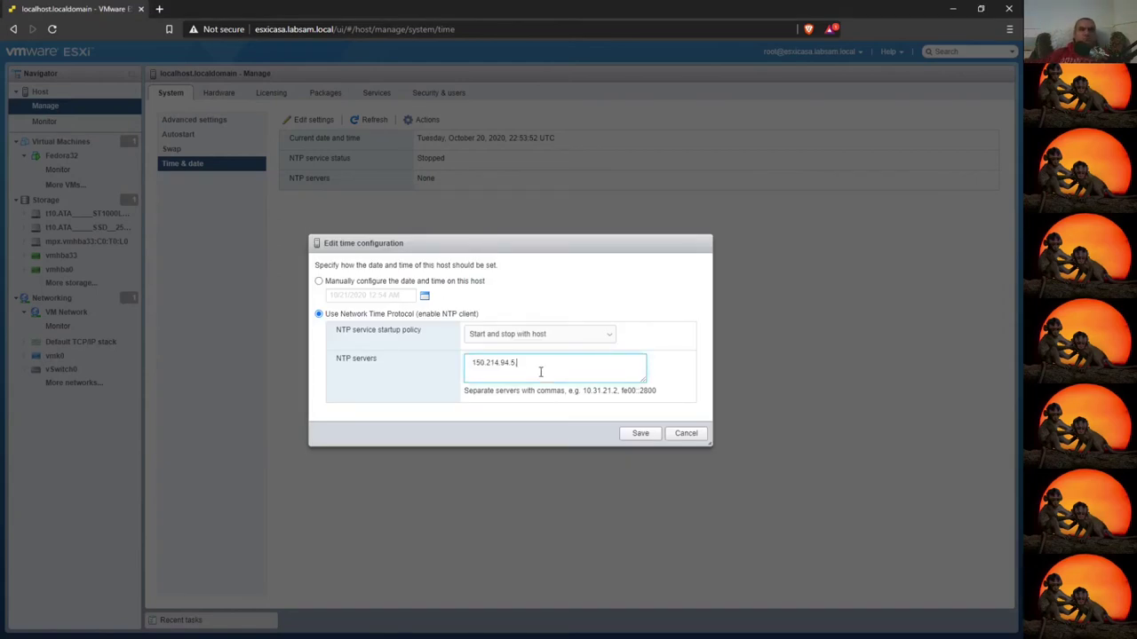
- Ping minuto.roa.es from Command Prompt, then return to the time settings dialog
key("alt+Tab")
key("Up")
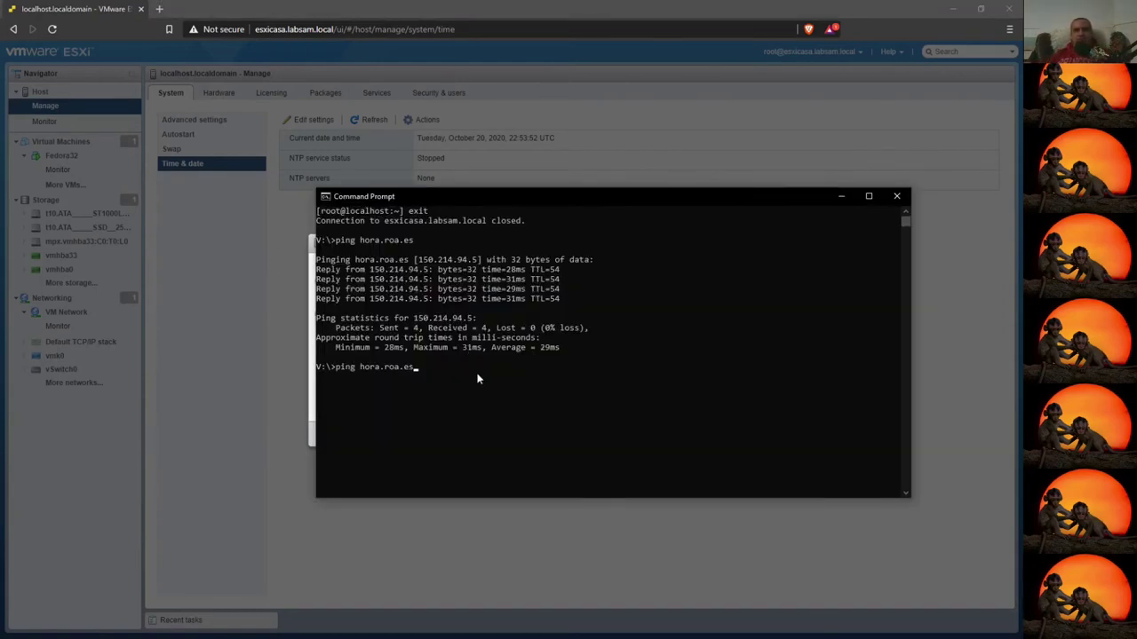
key("Left")
key("Left")
key("Left")
key("Left")
key("Left")
key("BackSpace")
key("BackSpace")
key("BackSpace")
key("BackSpace")
type("minuto")
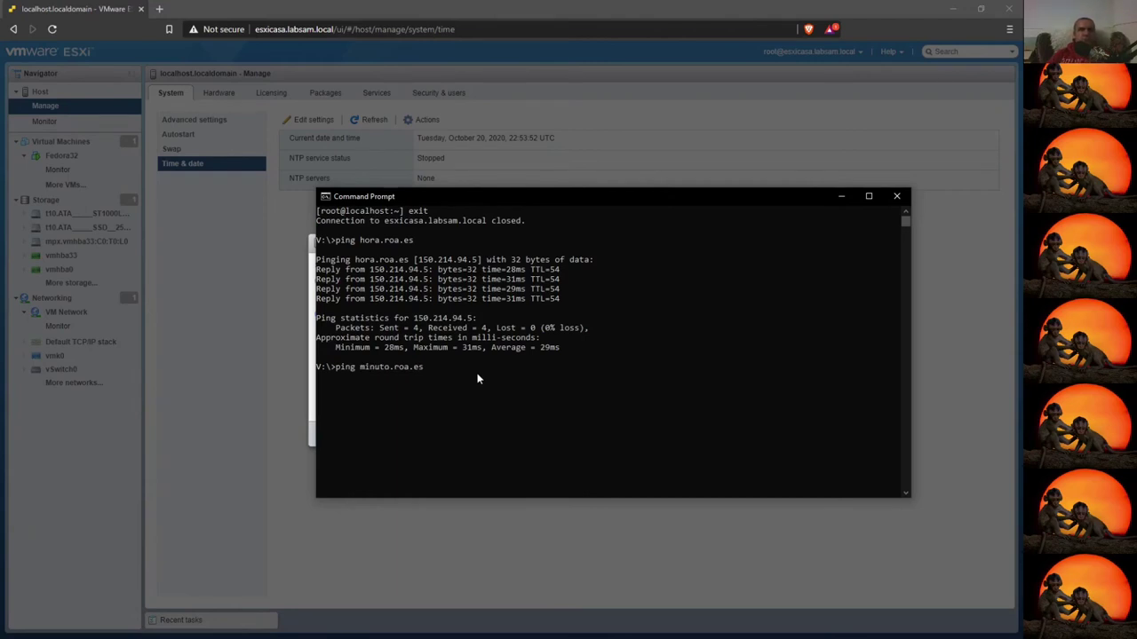
key("Return")
key("alt+Tab")
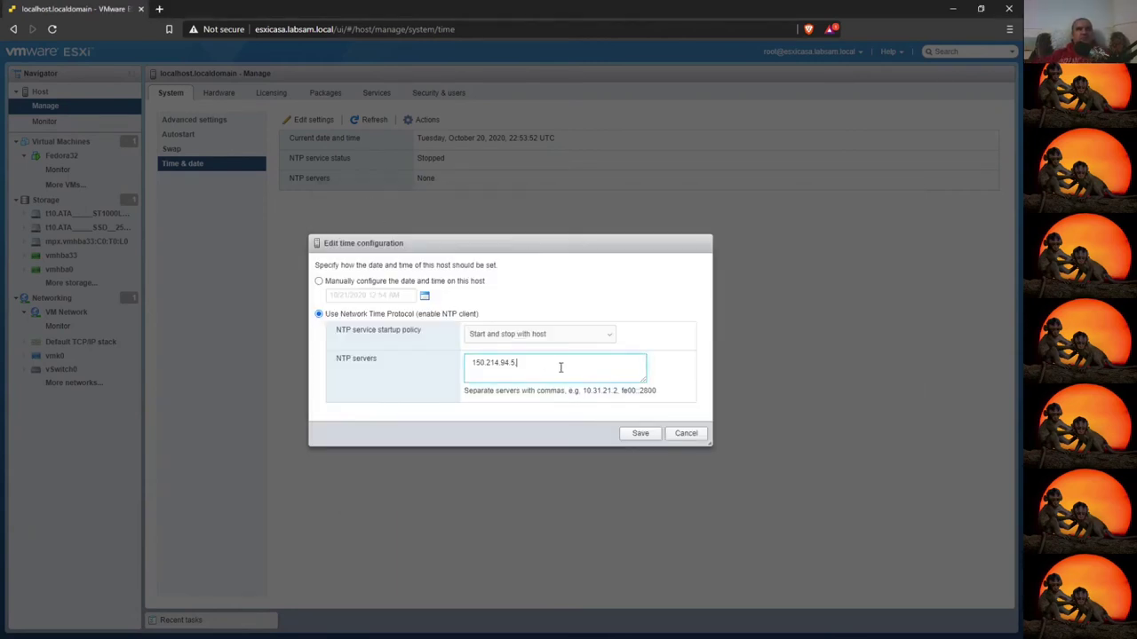
- Add 150.214.94.10 as a second NTP server and save the time settings
key("ctrl+v")
type("10")
left_click(640, 433)
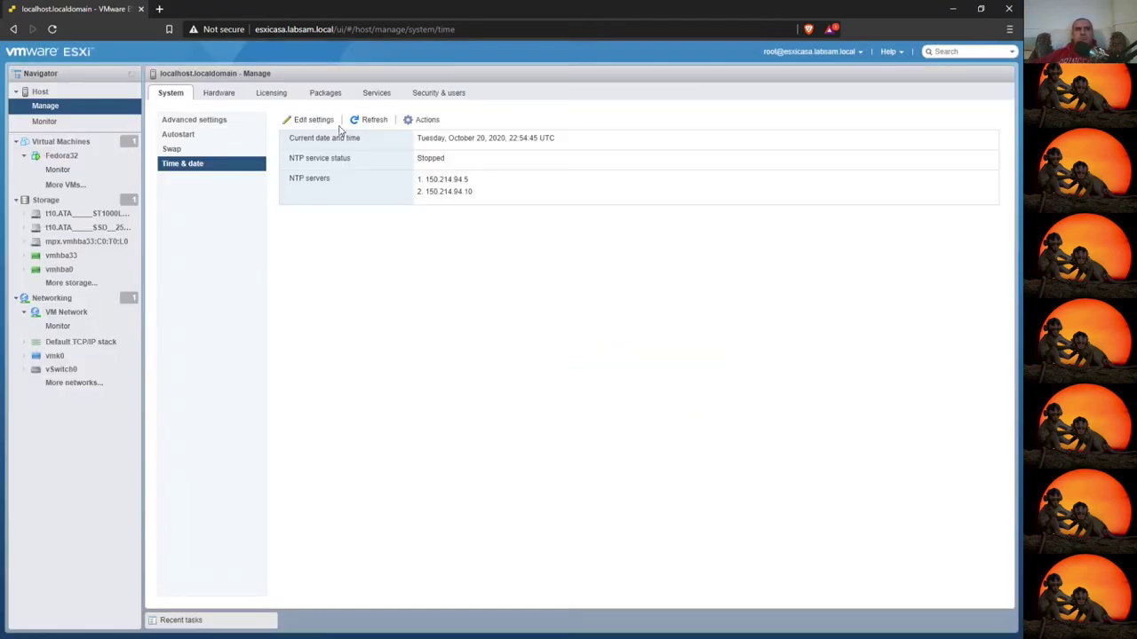
- Start the NTP service and refresh the time details to confirm it is running
left_click(422, 118)
left_click(569, 174)
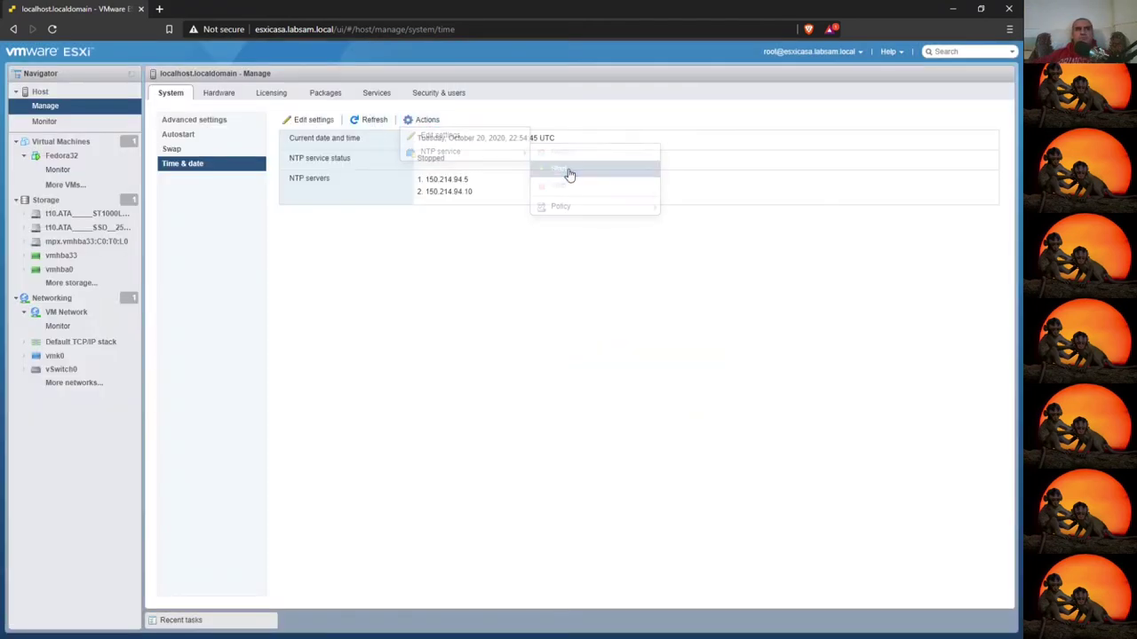
left_click(369, 120)
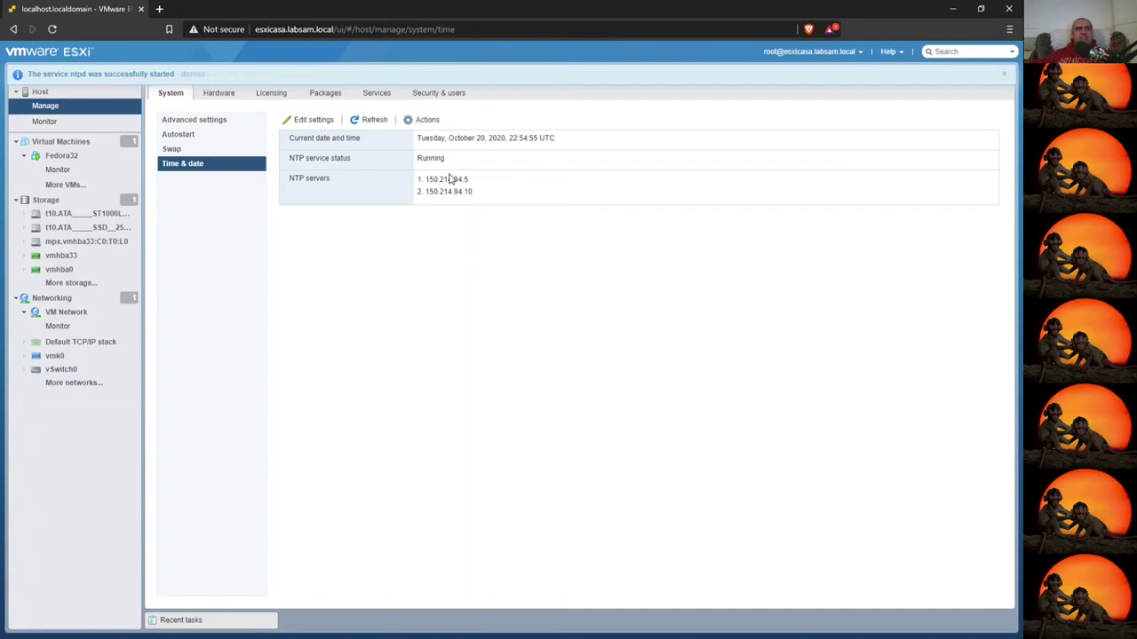
left_click_drag(453, 139, 595, 140)
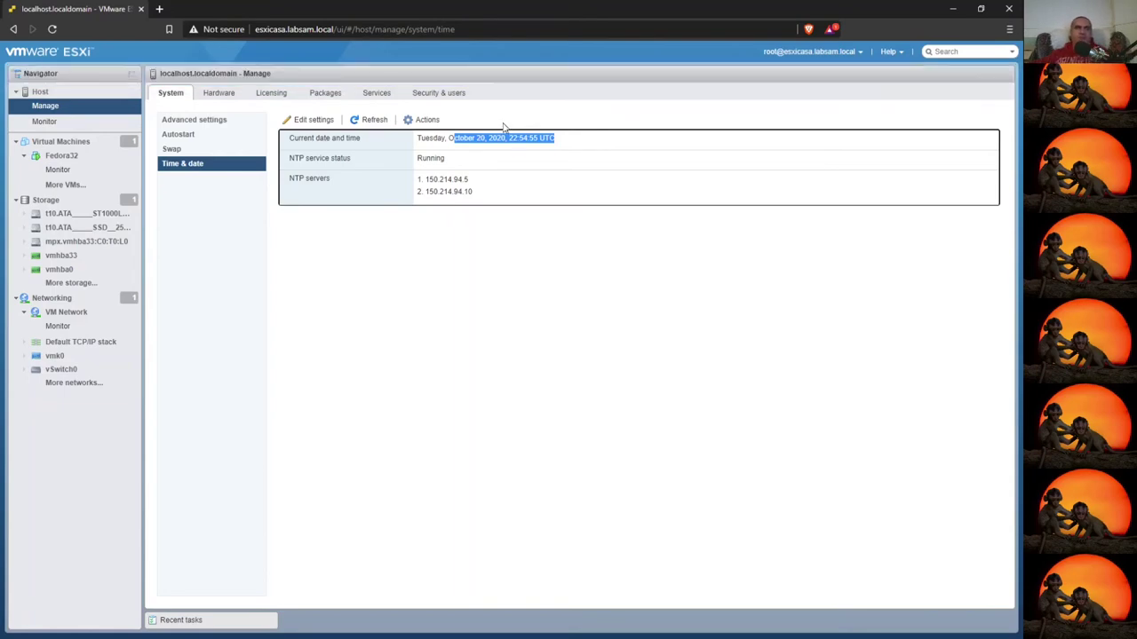
- Browse the host's PCI Devices and Power Management pages, then show its Licensing details
left_click(220, 94)
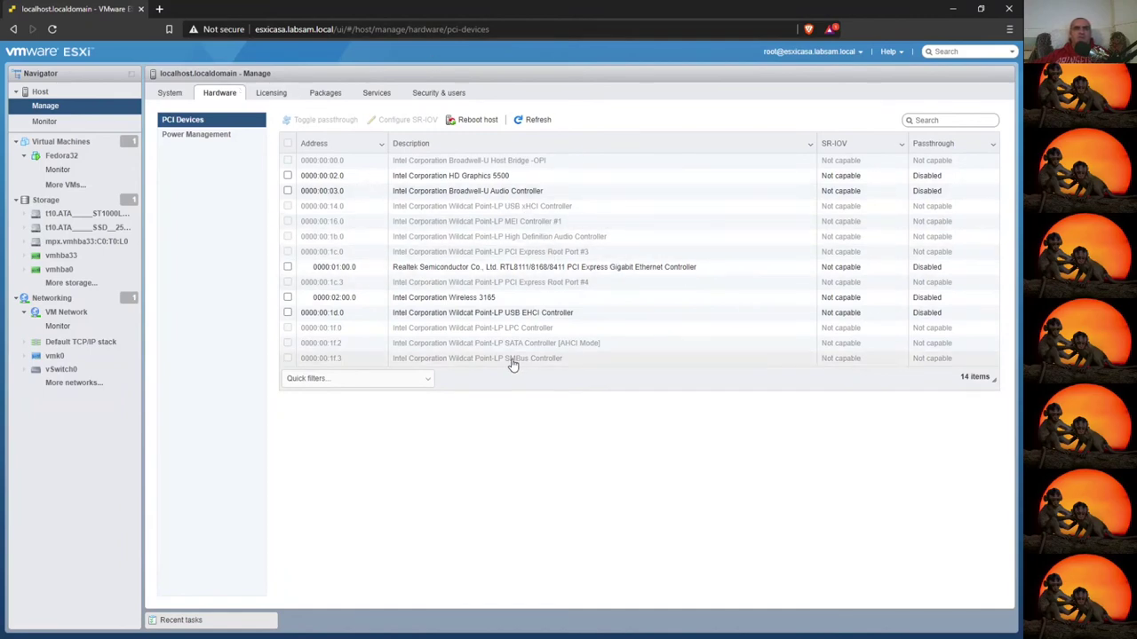
left_click(204, 135)
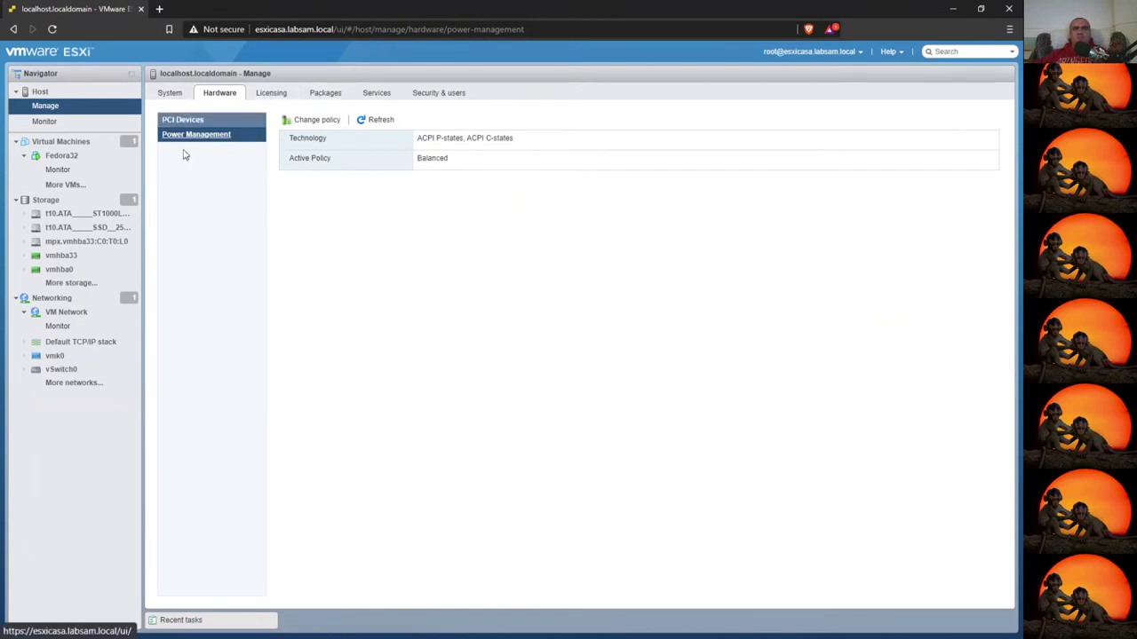
left_click(264, 97)
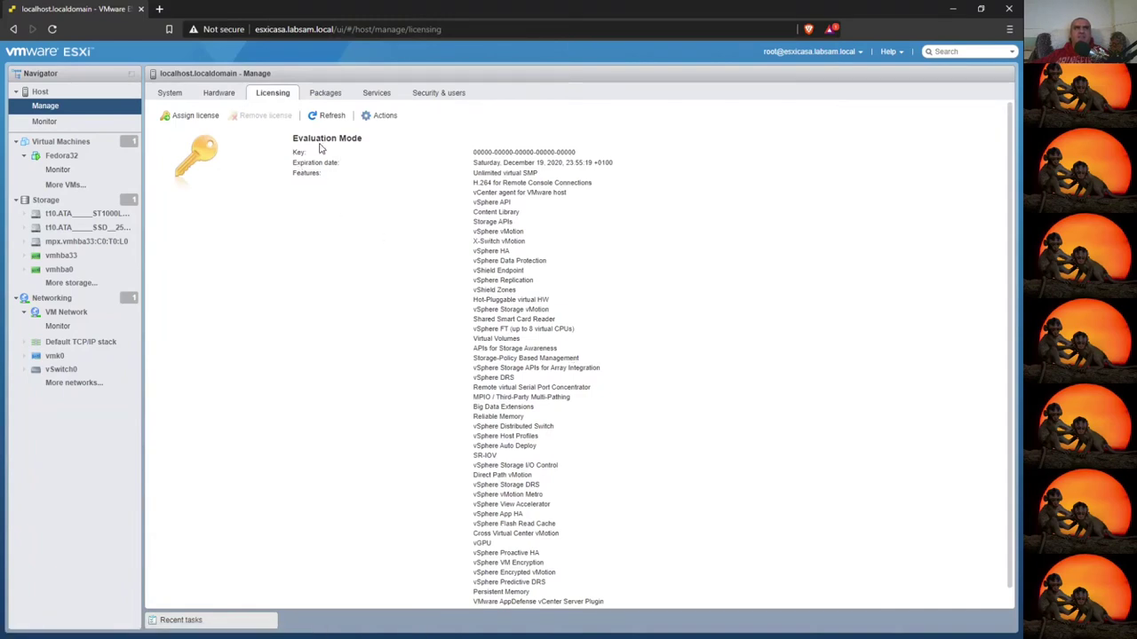
- Review the Evaluation Mode licensed feature list, then load the host's Packages page
left_click_drag(300, 137, 360, 140)
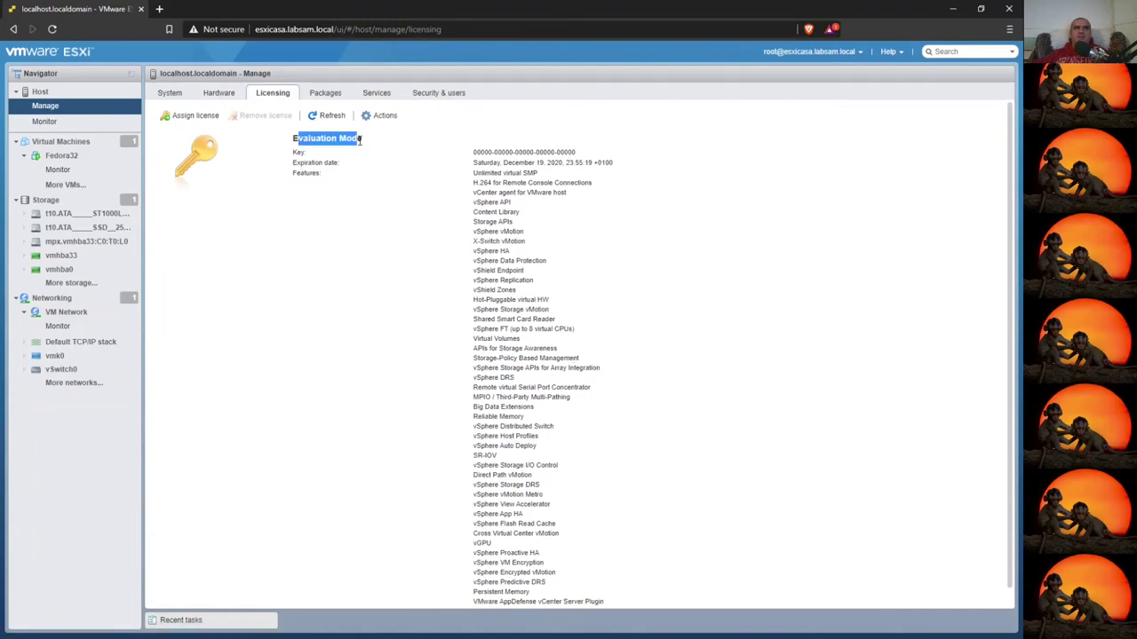
left_click(387, 182)
scroll(577, 443, "down", 1)
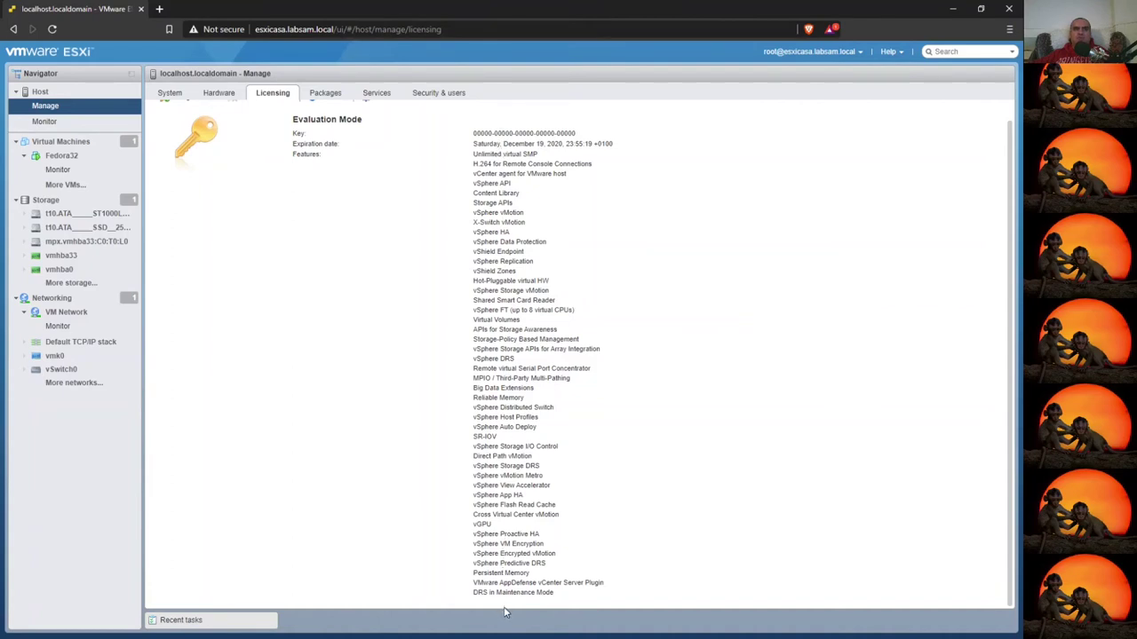
left_click(327, 94)
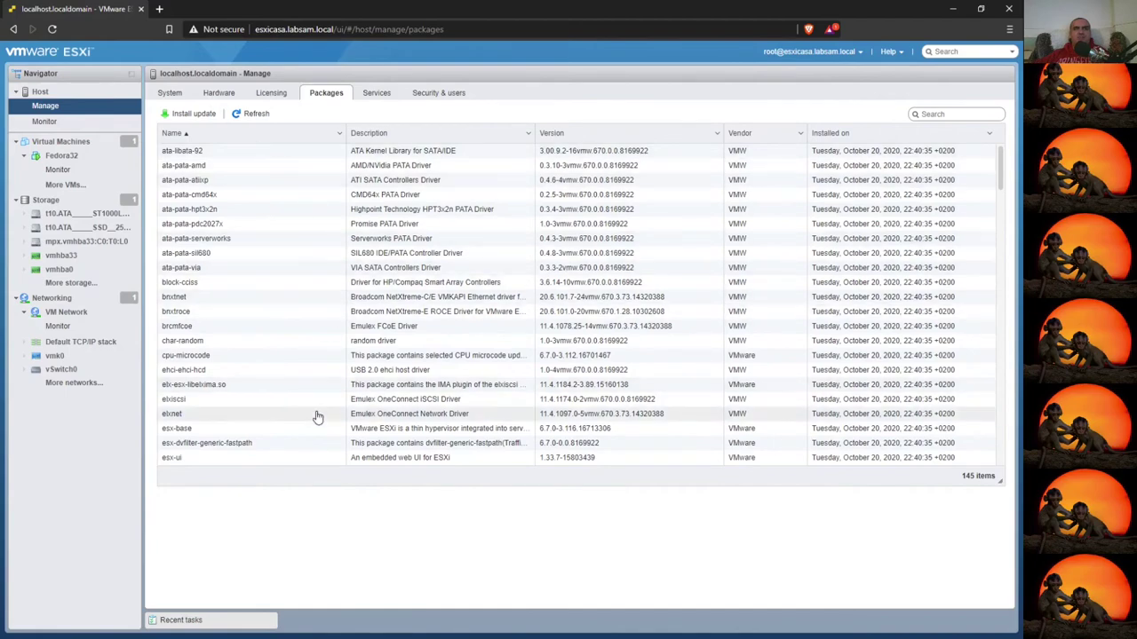
- Browse installed packages, selecting net55-r8168 and vmkusb-nic-fling, then show the host's Services list
scroll(444, 337, "down", 10)
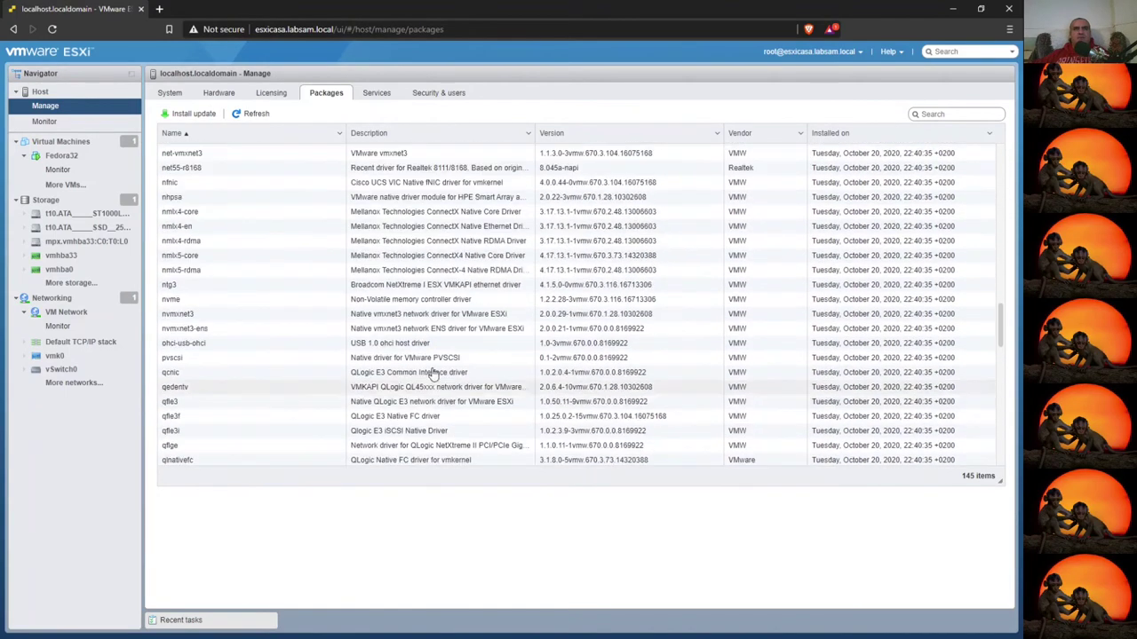
left_click(213, 167)
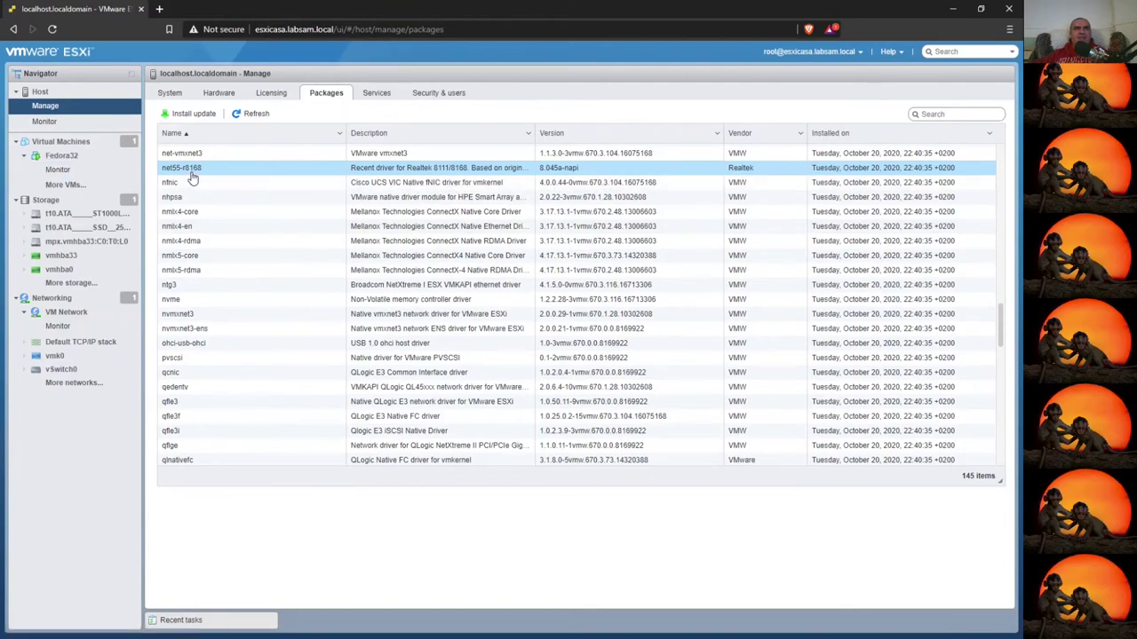
scroll(329, 300, "down", 3)
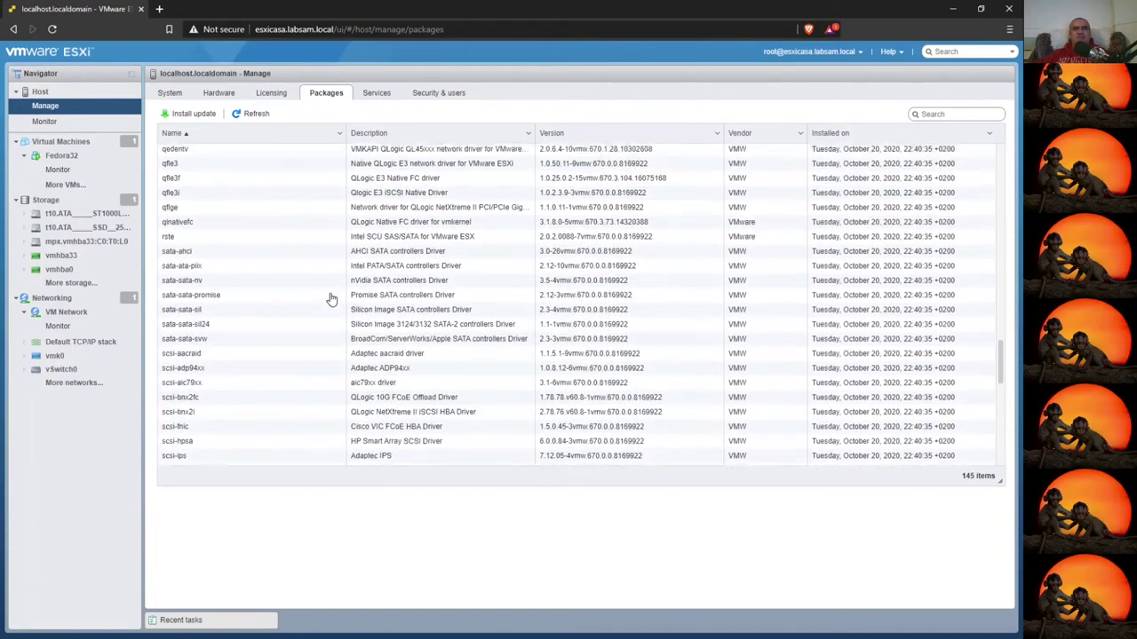
scroll(329, 299, "down", 7)
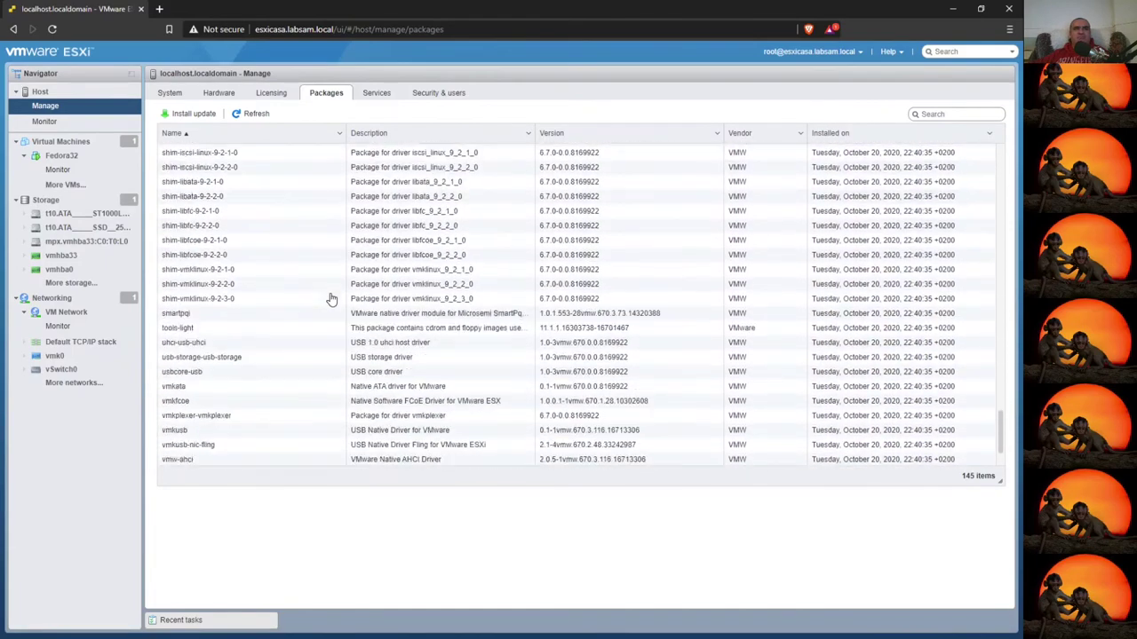
scroll(330, 299, "down", 1)
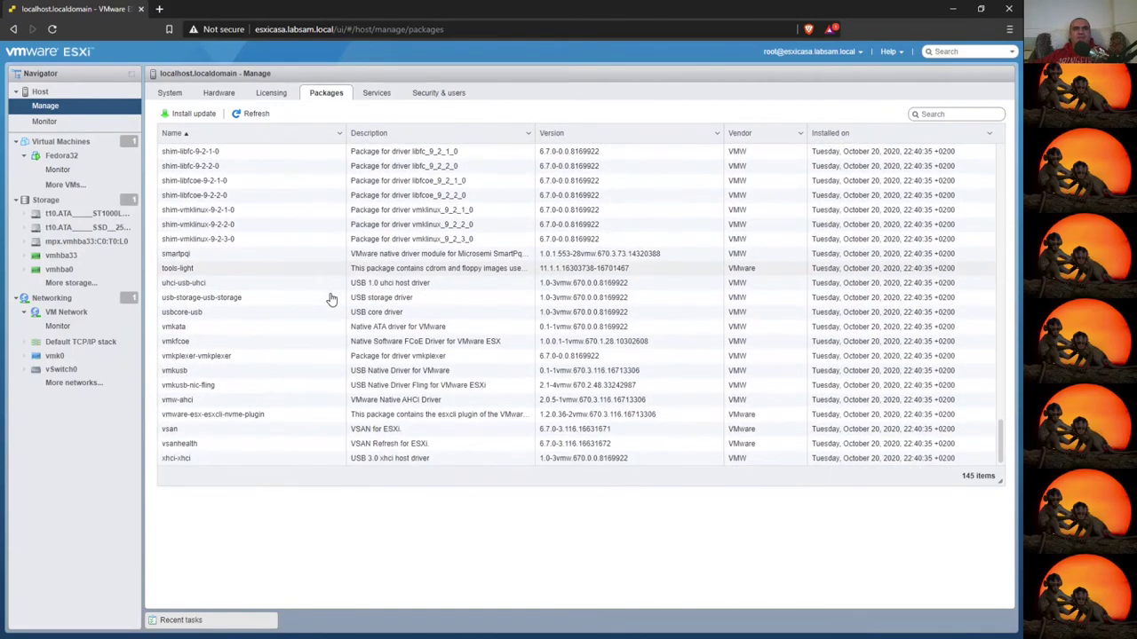
left_click(253, 386)
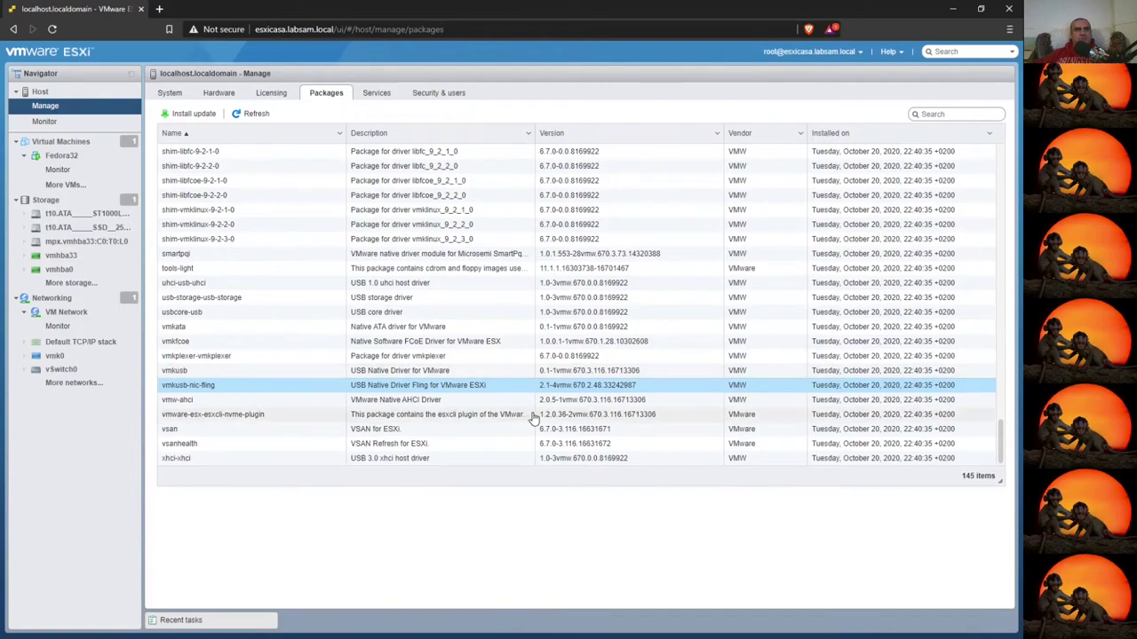
left_click(378, 93)
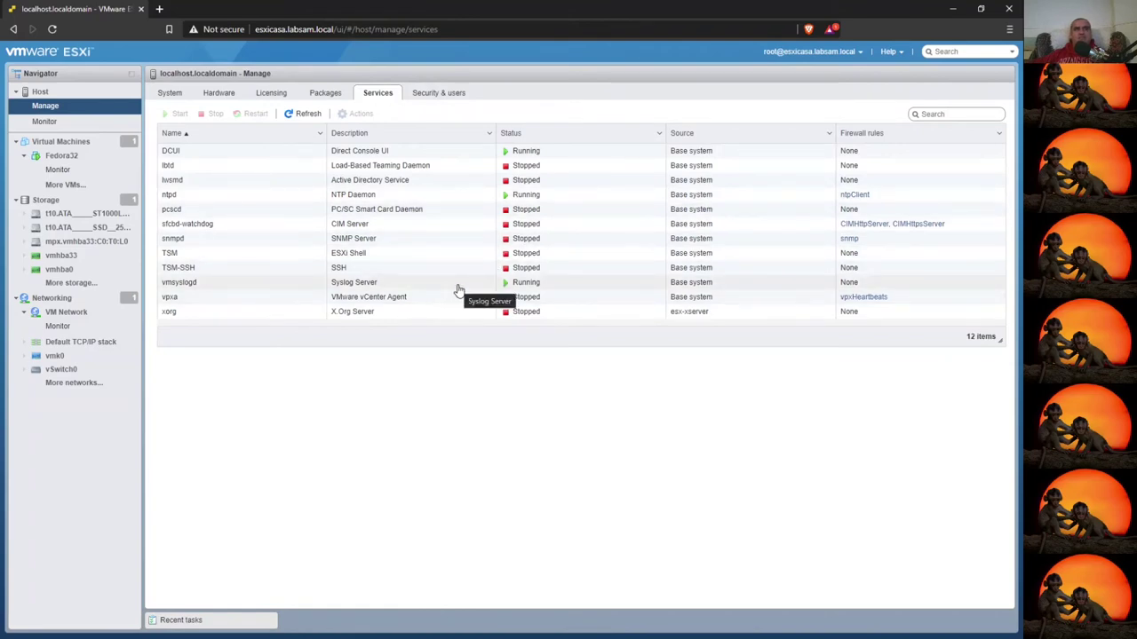
- Inspect the vpxa, X.Org Server, SNMP Server and SSH services, then show Security & users
left_click(212, 306)
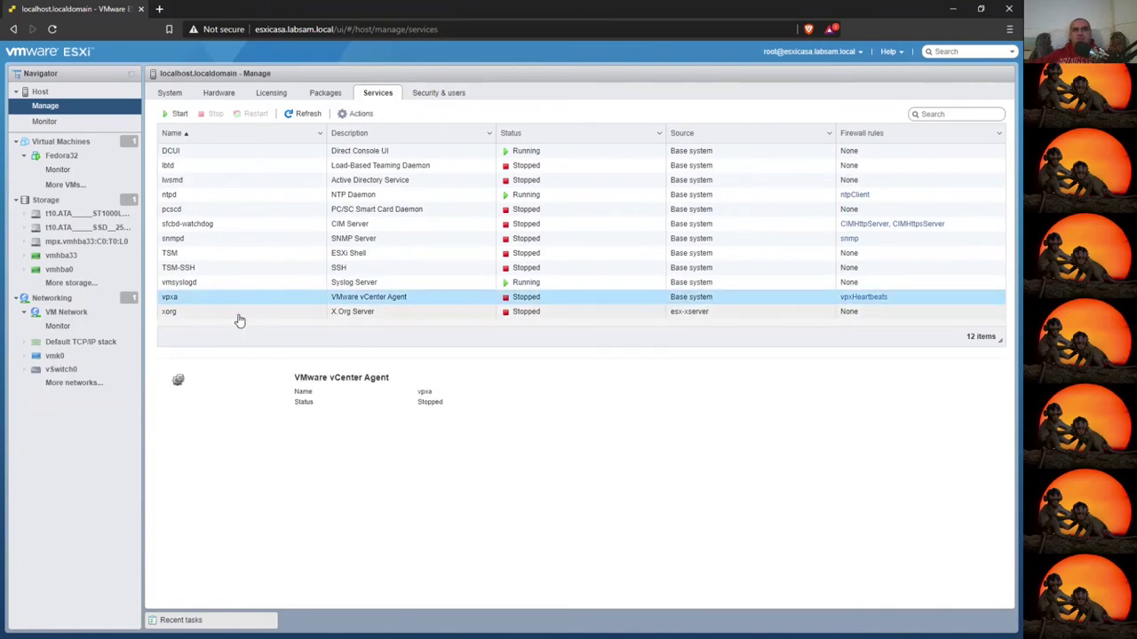
left_click(229, 314)
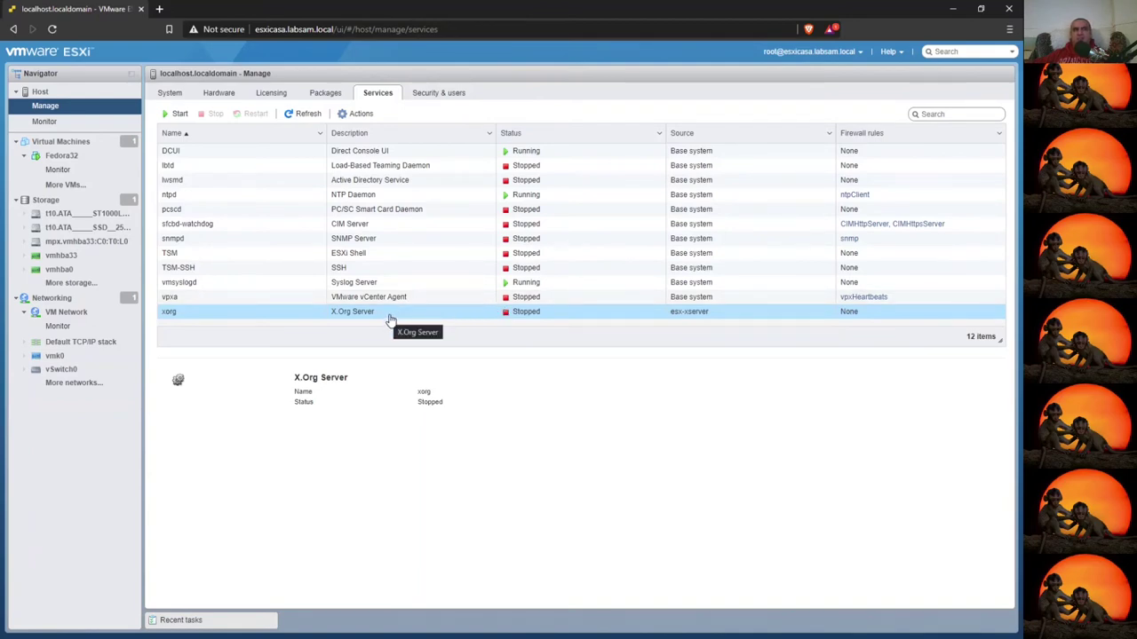
left_click(413, 241)
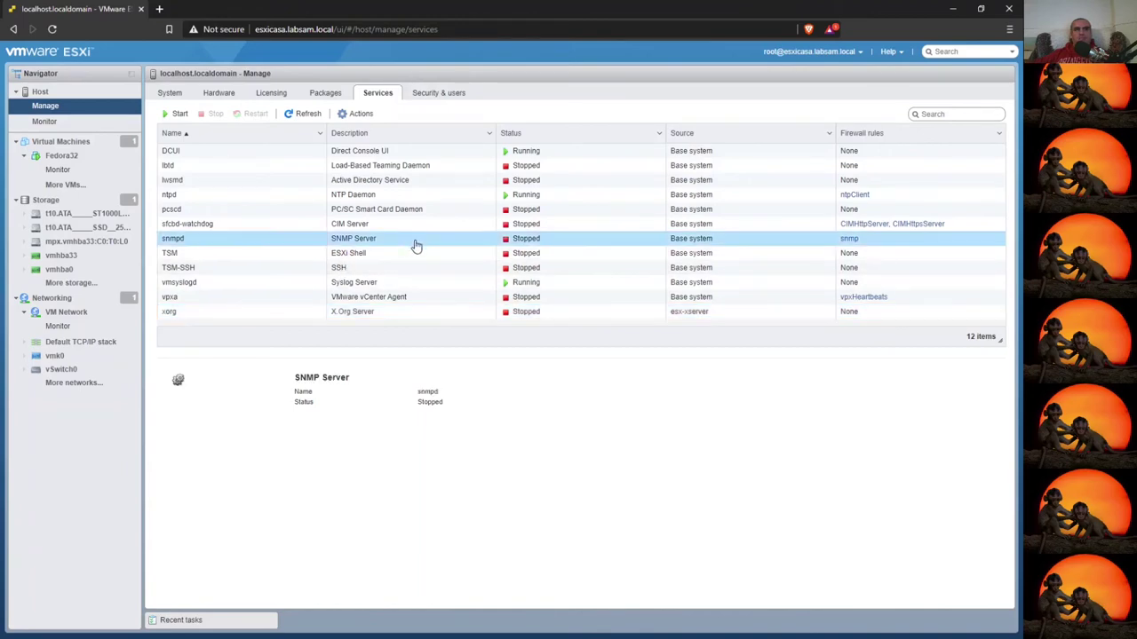
left_click(336, 268)
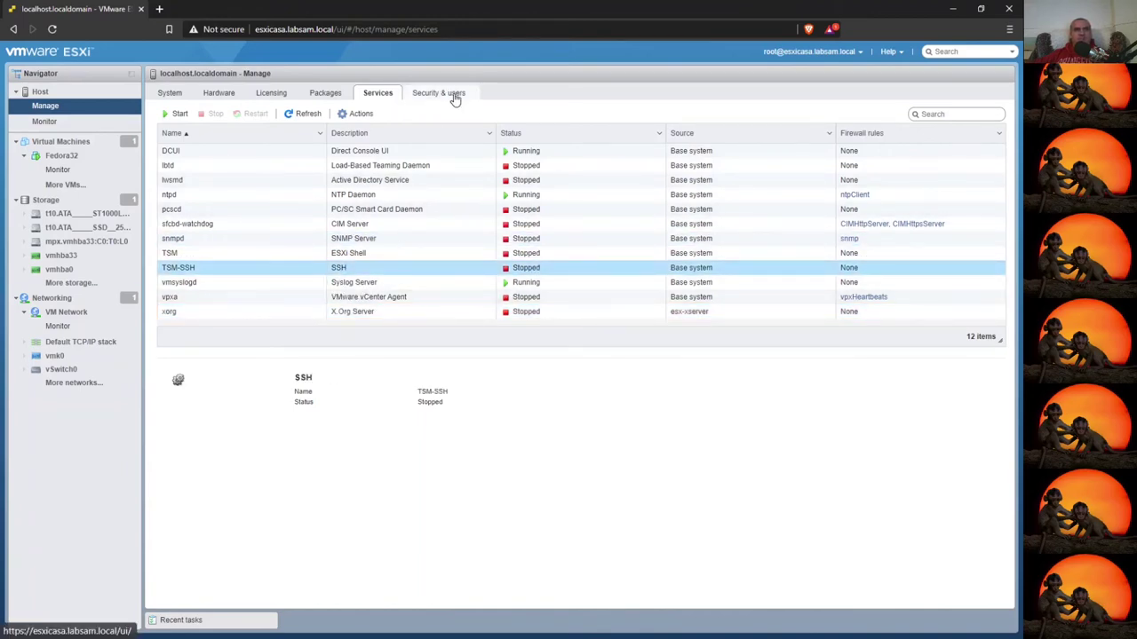
left_click(457, 95)
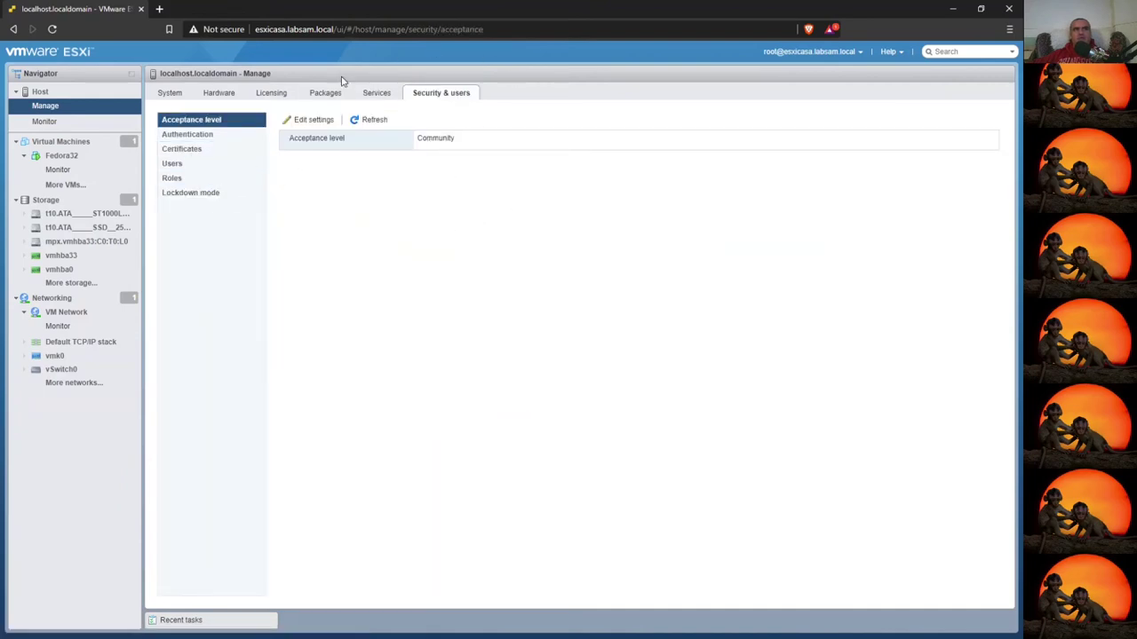
- Check the host's certificates, users and roles, then list the host's virtual machines
left_click(201, 150)
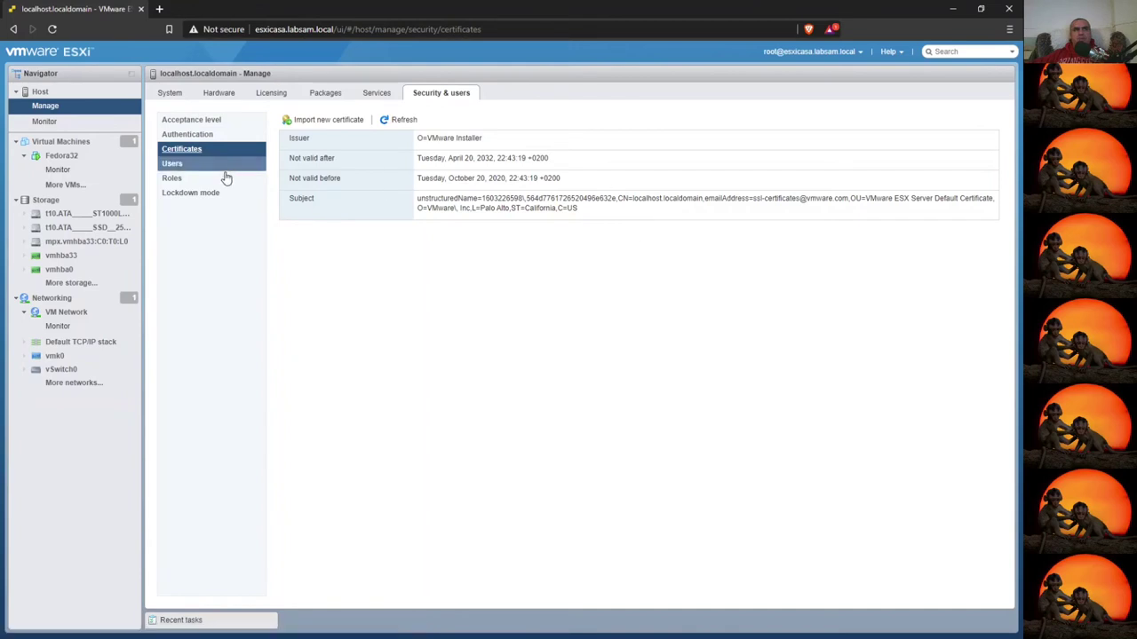
left_click(172, 165)
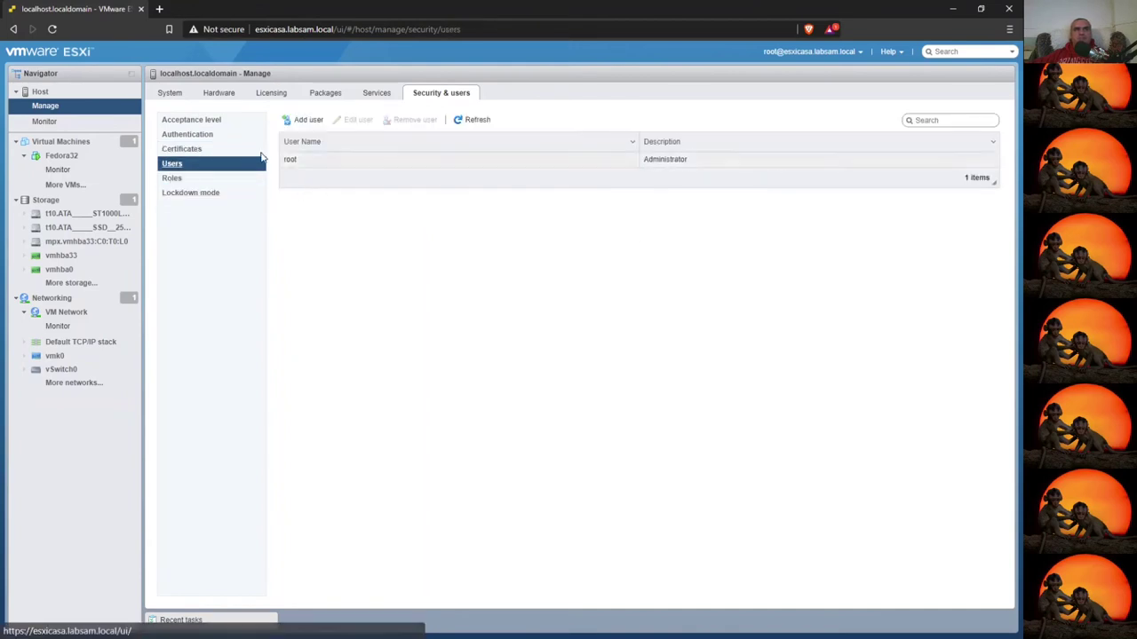
left_click(174, 181)
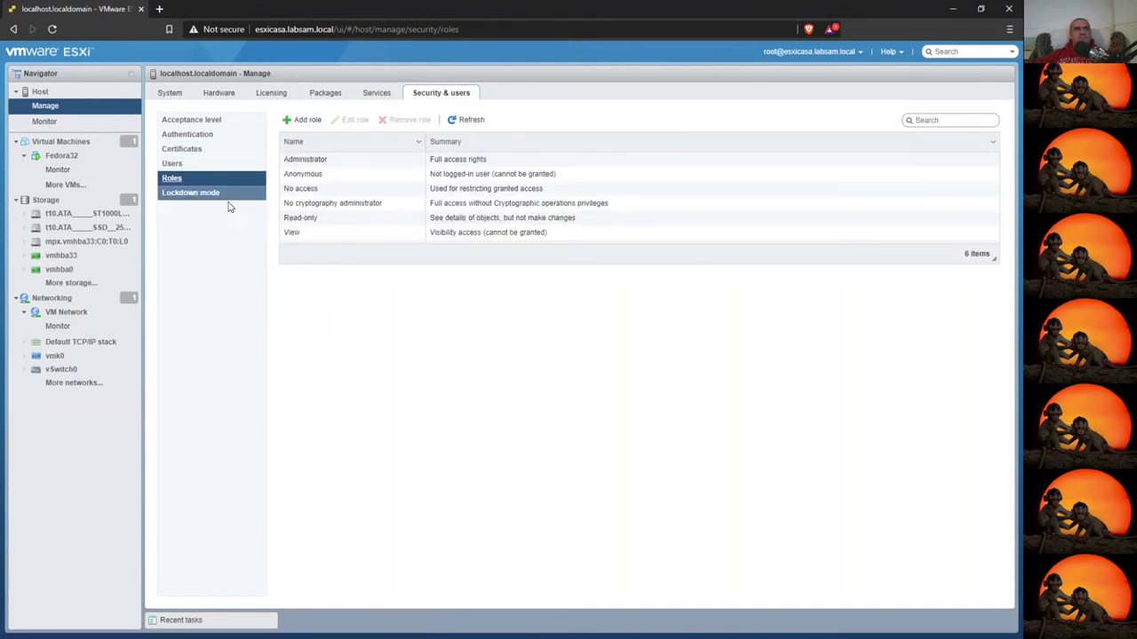
left_click(62, 142)
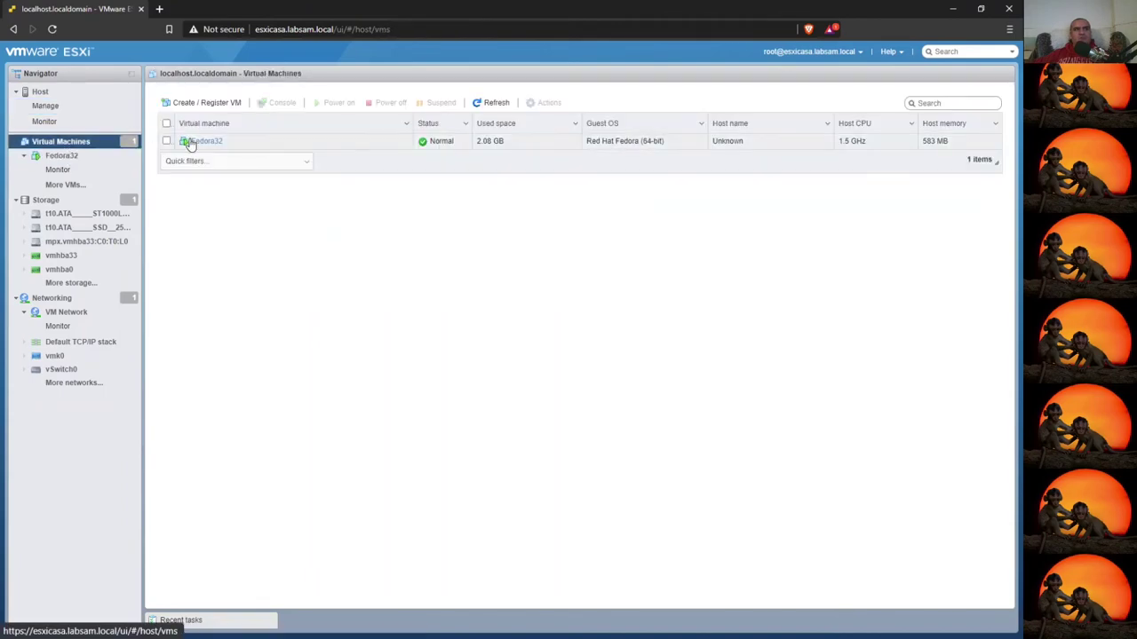
- Check Fedora32's installation on its console, then start the Create / Register VM wizard
left_click(206, 142)
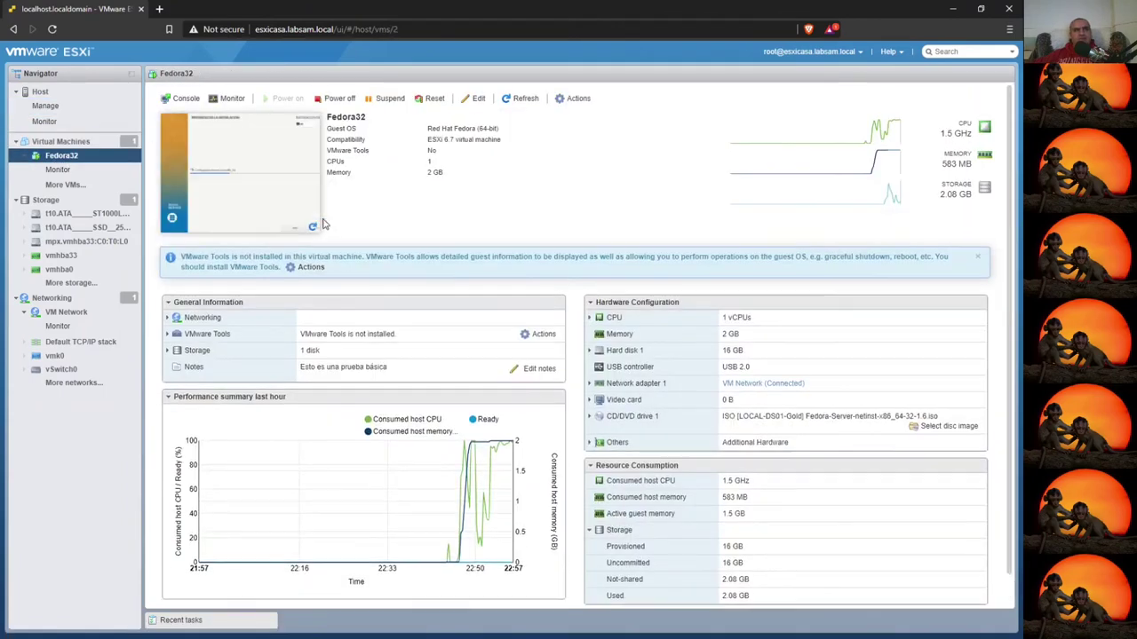
left_click(279, 175)
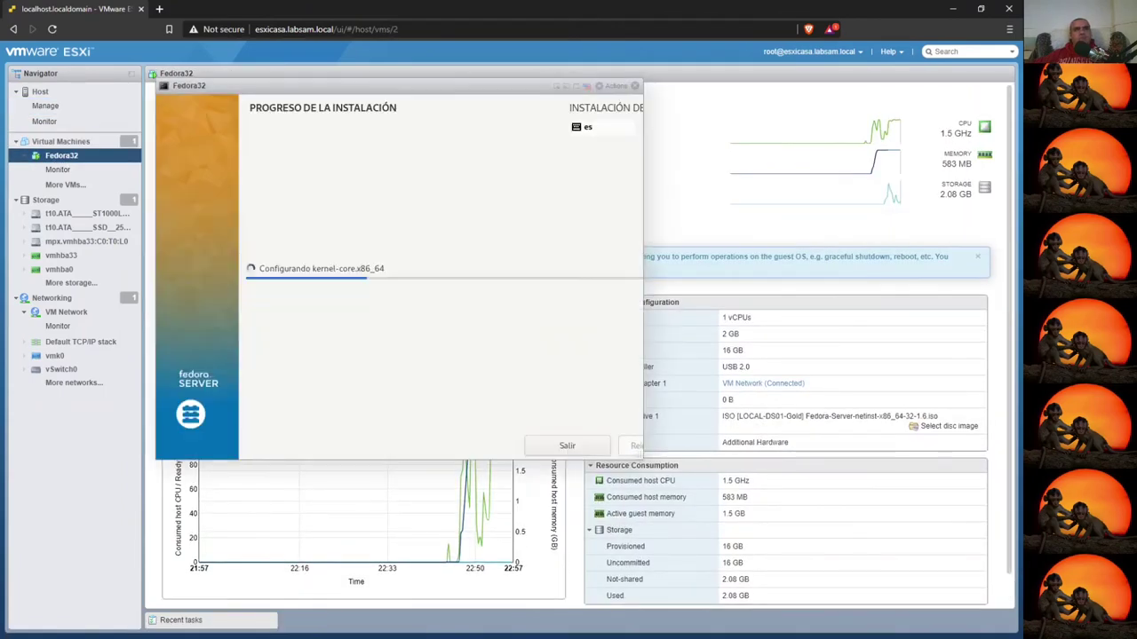
left_click(635, 86)
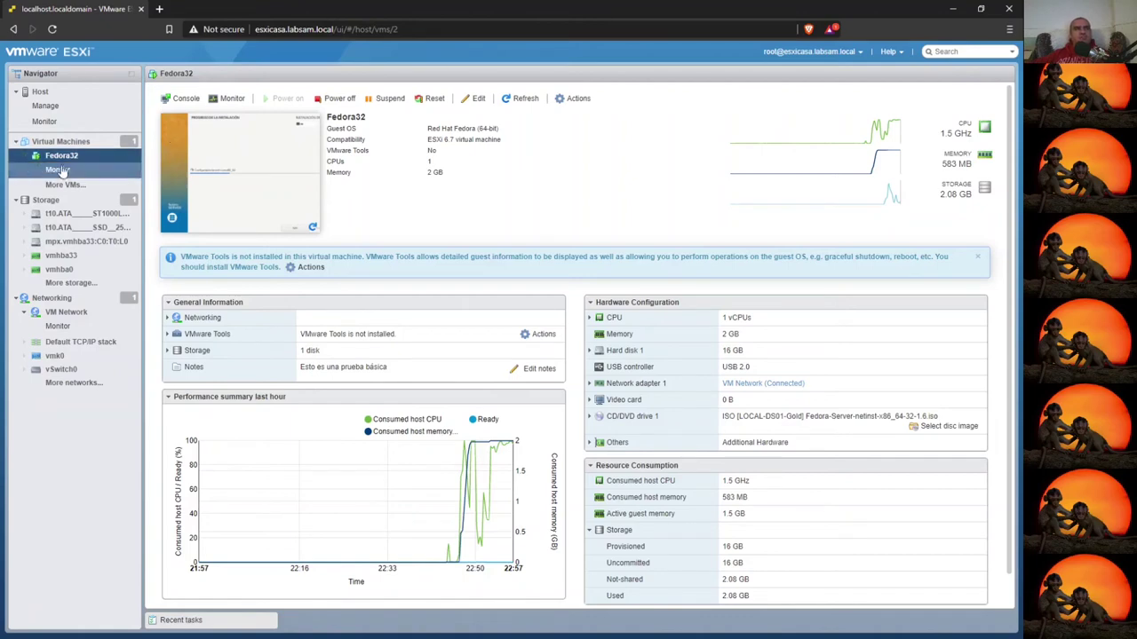
left_click(100, 143)
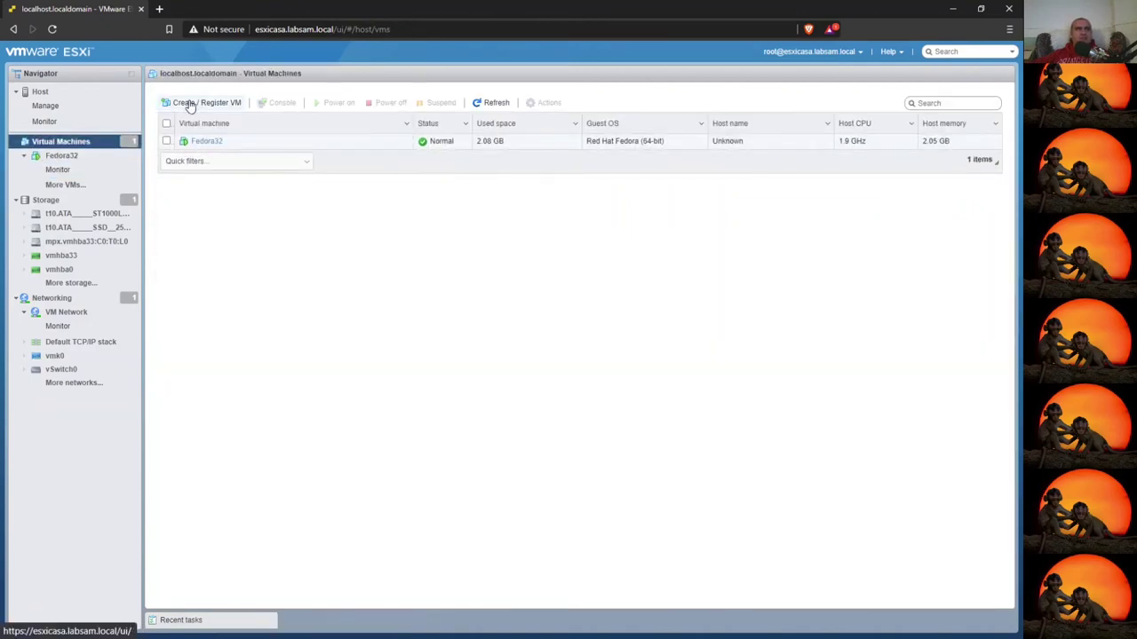
left_click(197, 102)
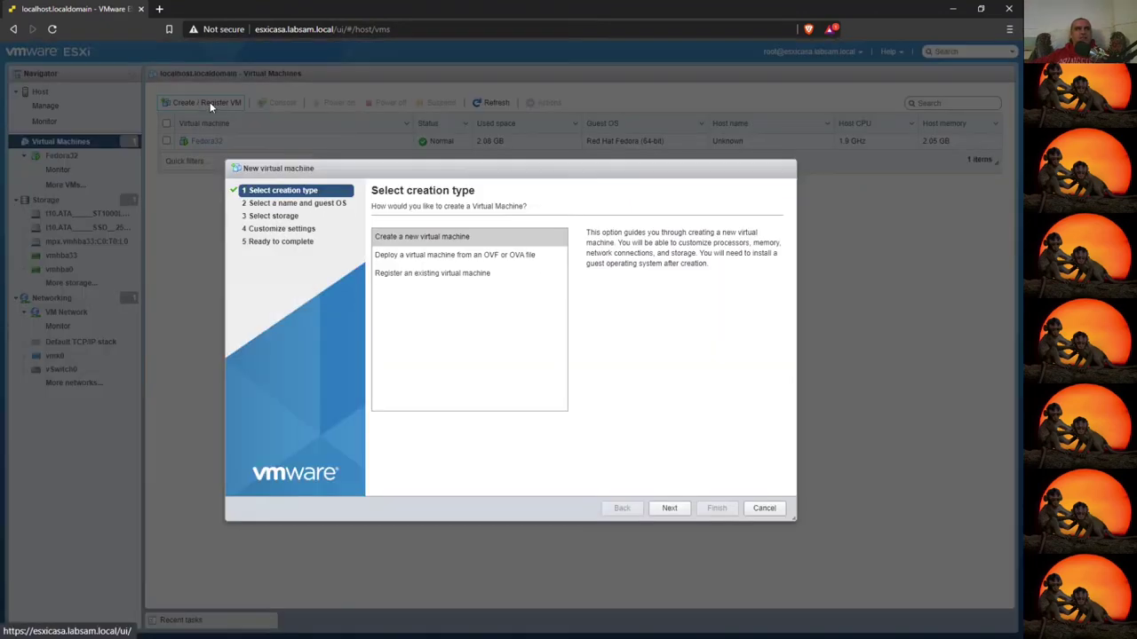
- Name the new VM 'firewall' with guest OS Other, FreeBSD Pre-11 versions (32-bit), and advance to storage
left_click(670, 508)
left_click(432, 248)
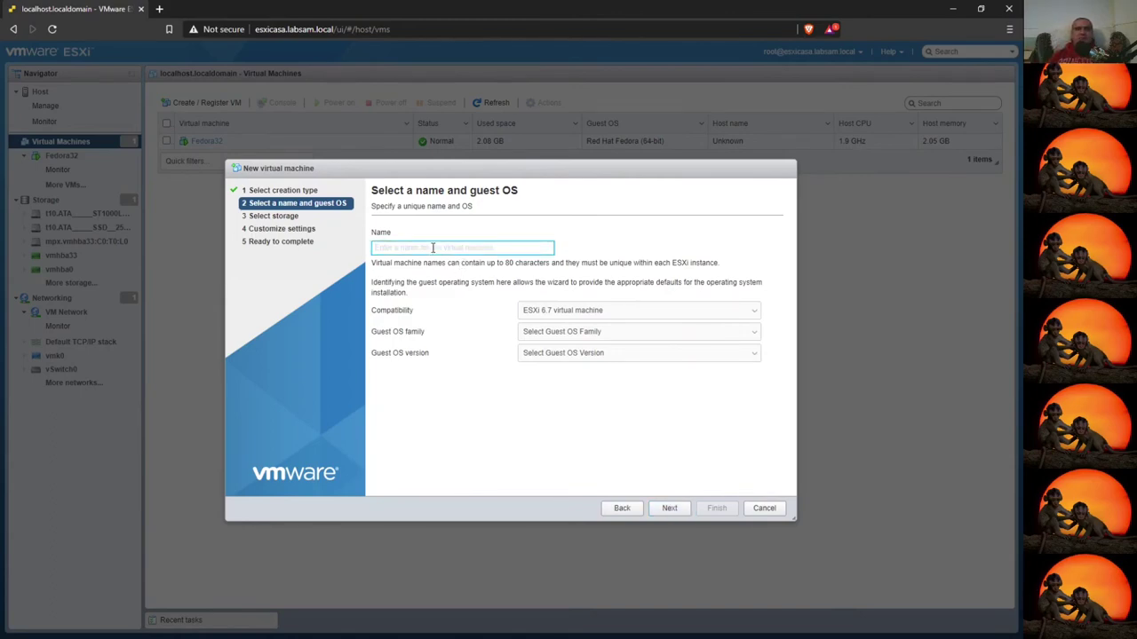
type("firewall")
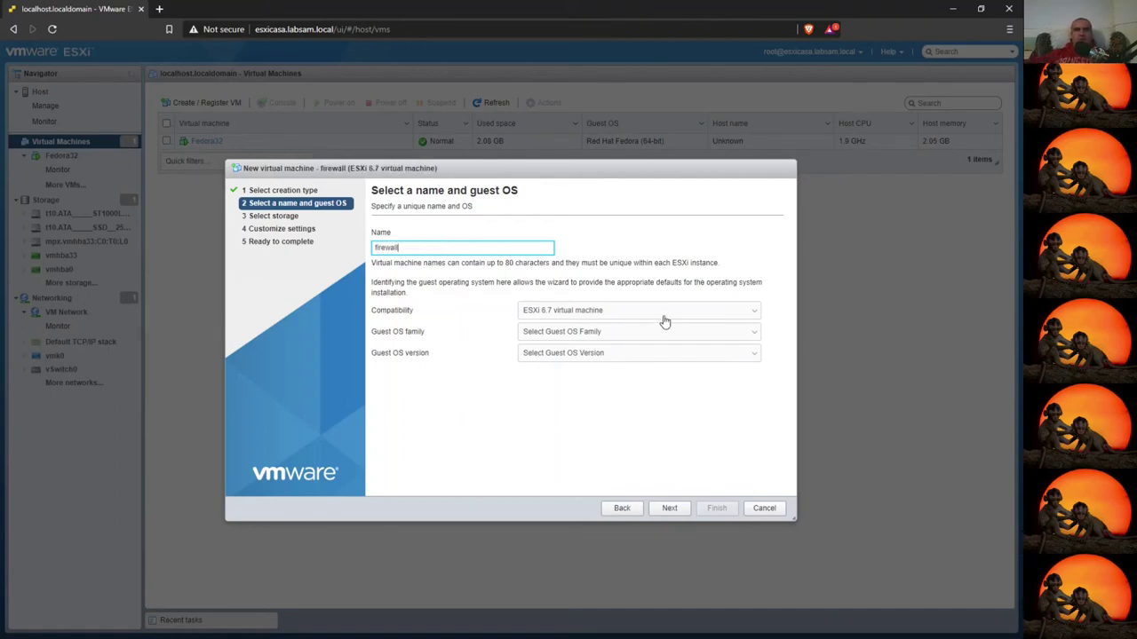
left_click(627, 335)
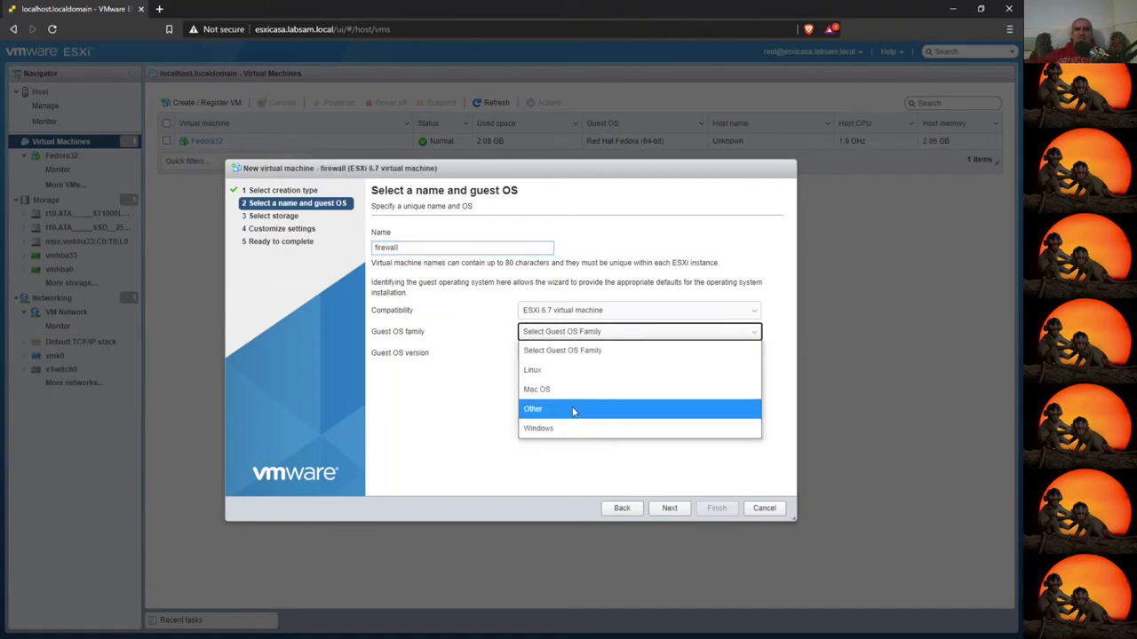
left_click(573, 410)
left_click(589, 363)
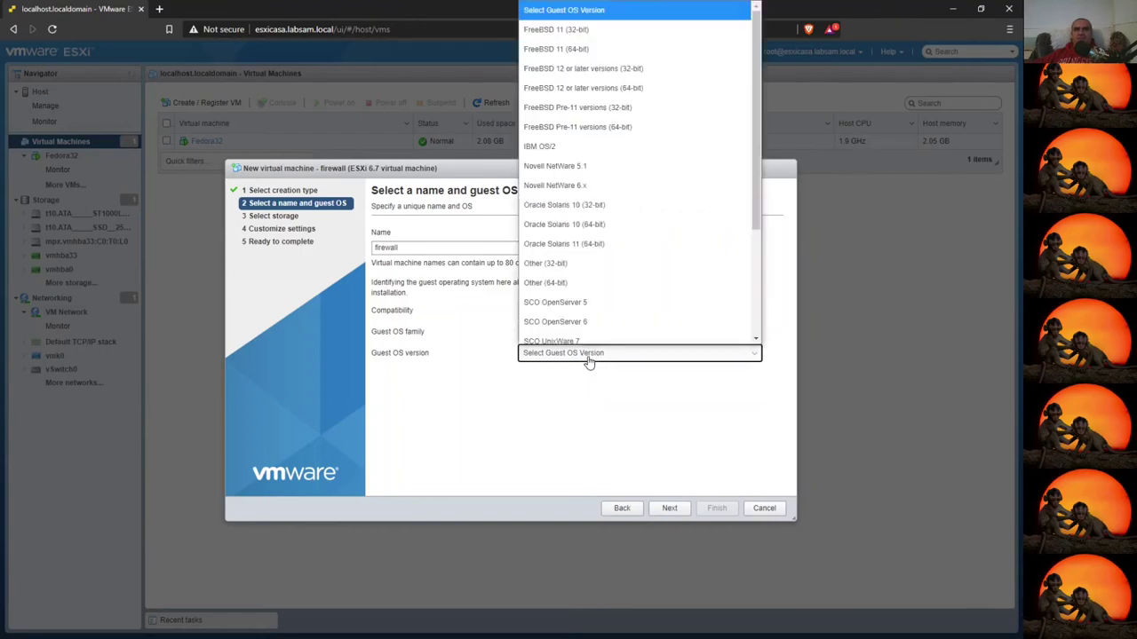
scroll(658, 302, "down", 1)
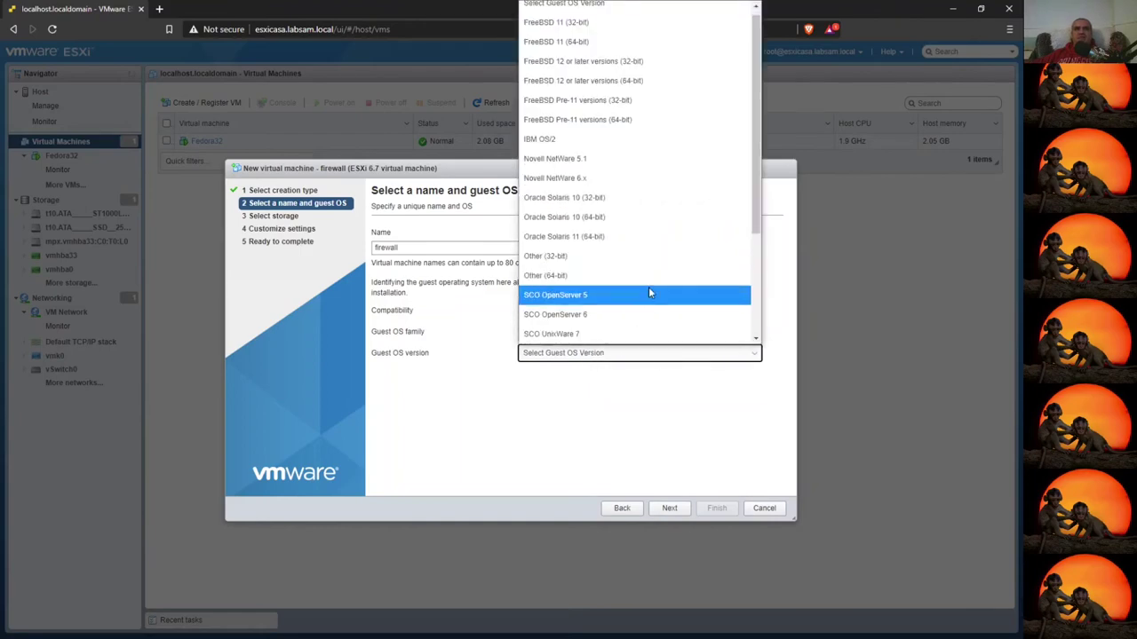
scroll(648, 288, "up", 1)
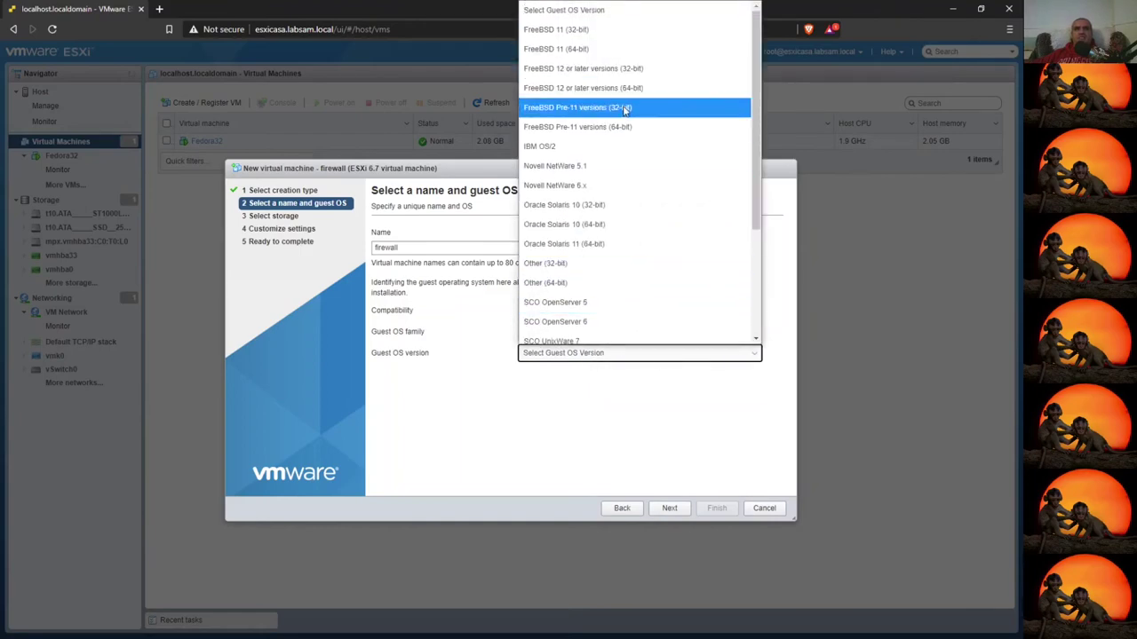
left_click(585, 108)
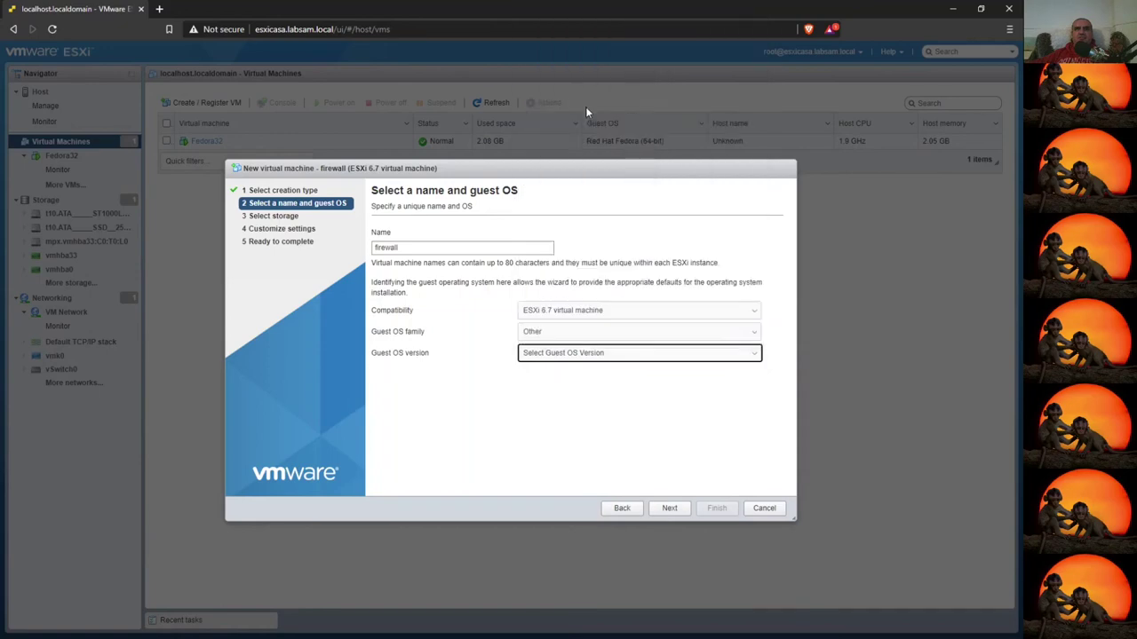
left_click(670, 508)
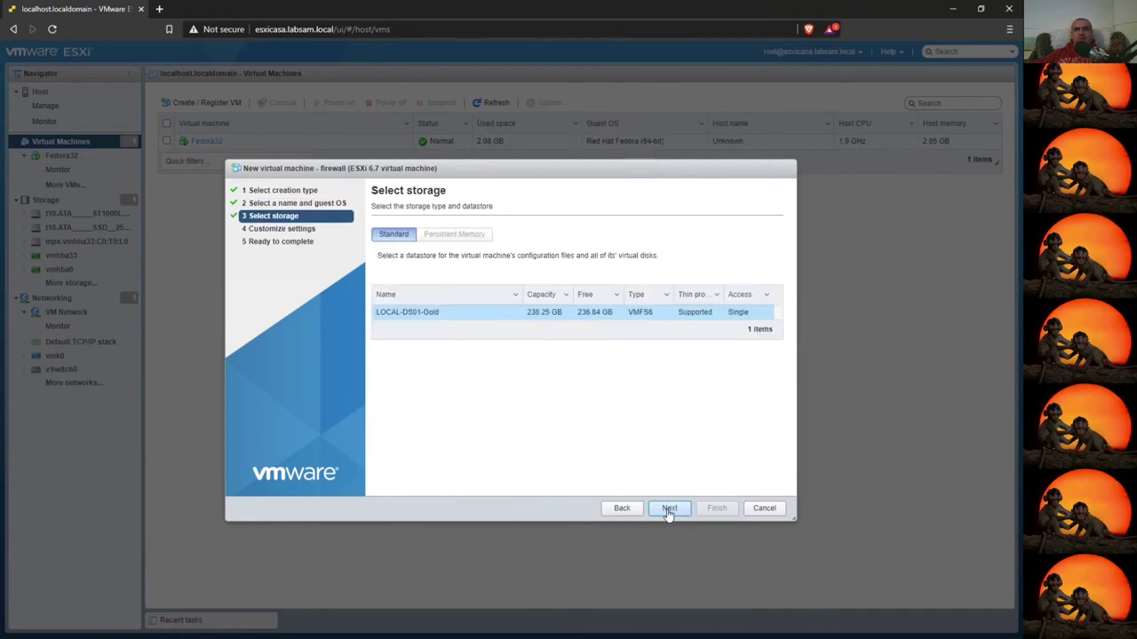
- Keep LOCAL-DS01-Gold as storage, then remove Hard disk 1 and SCSI Controller 0
left_click(669, 508)
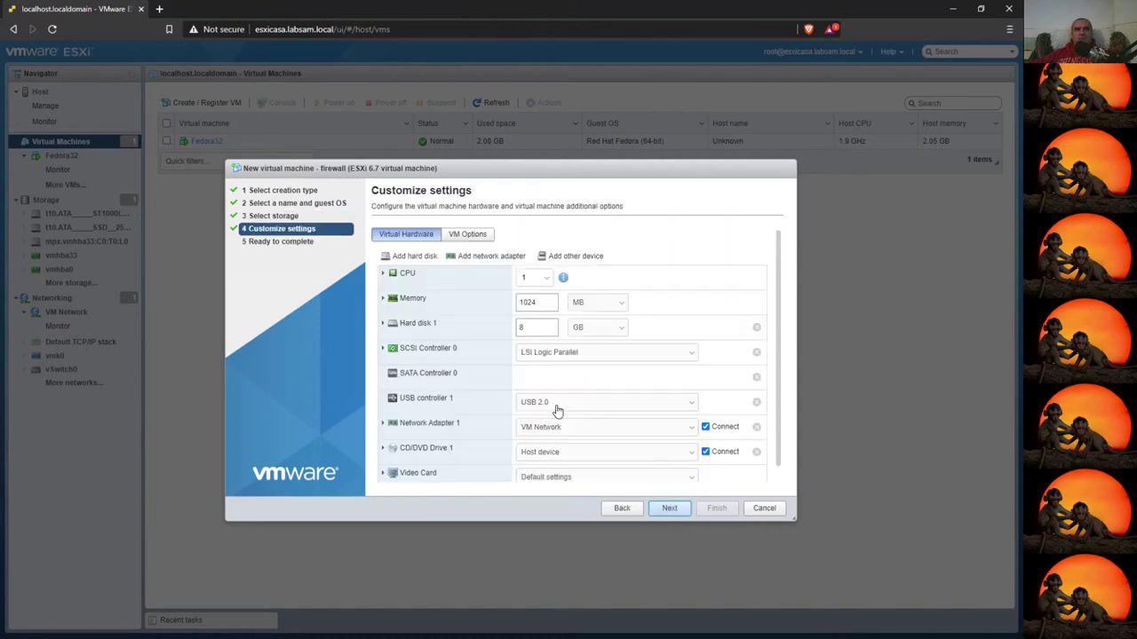
left_click(588, 358)
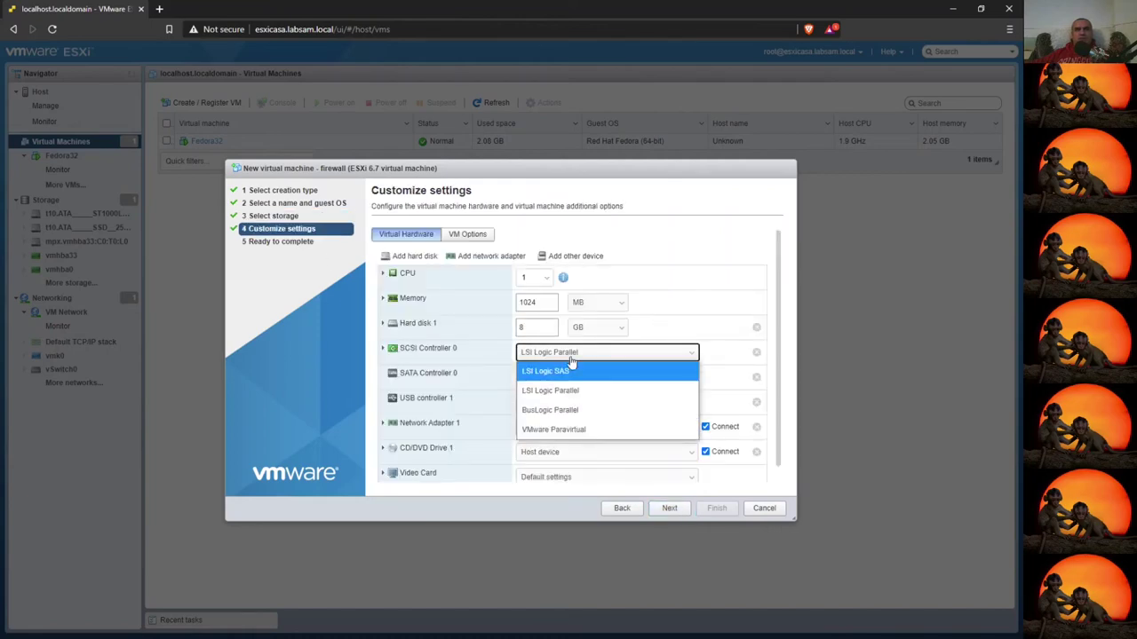
left_click(613, 353)
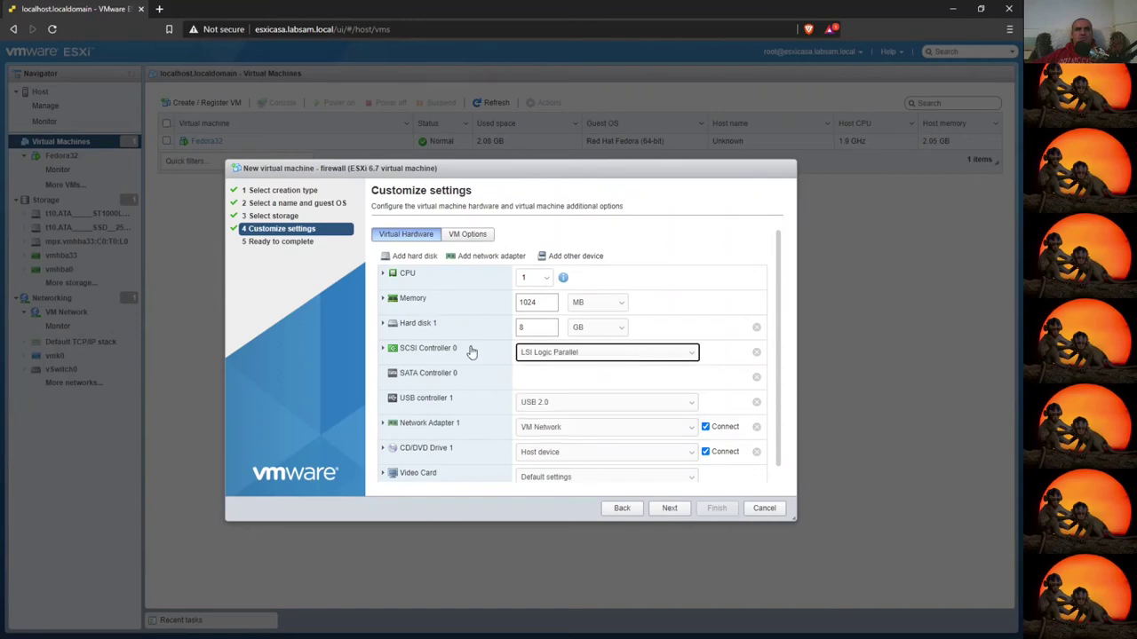
left_click(756, 352)
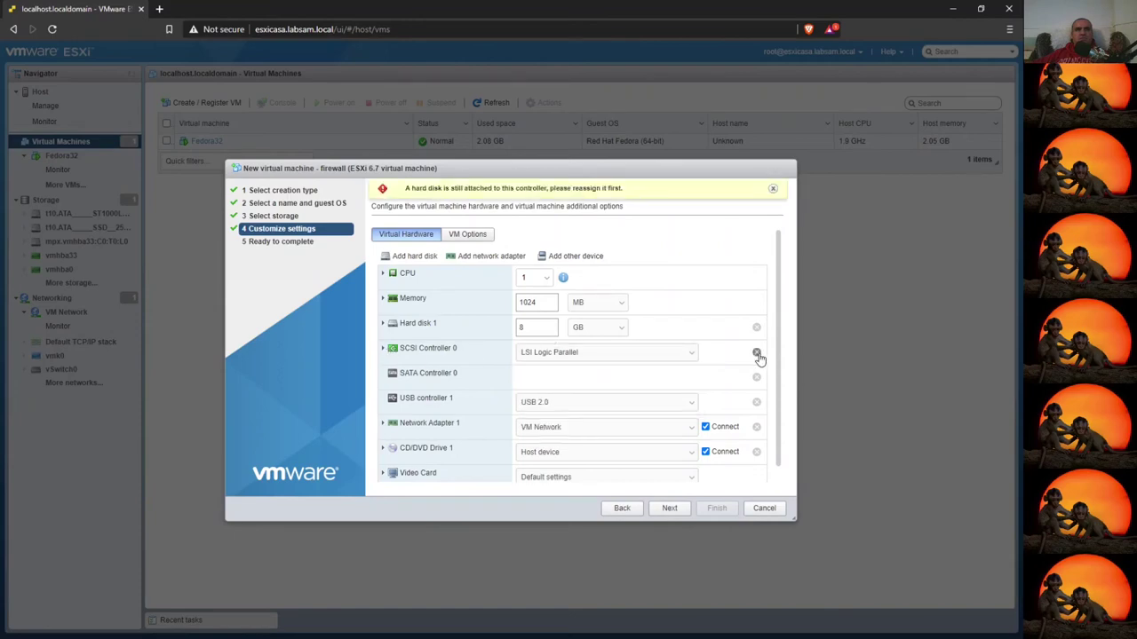
left_click(773, 189)
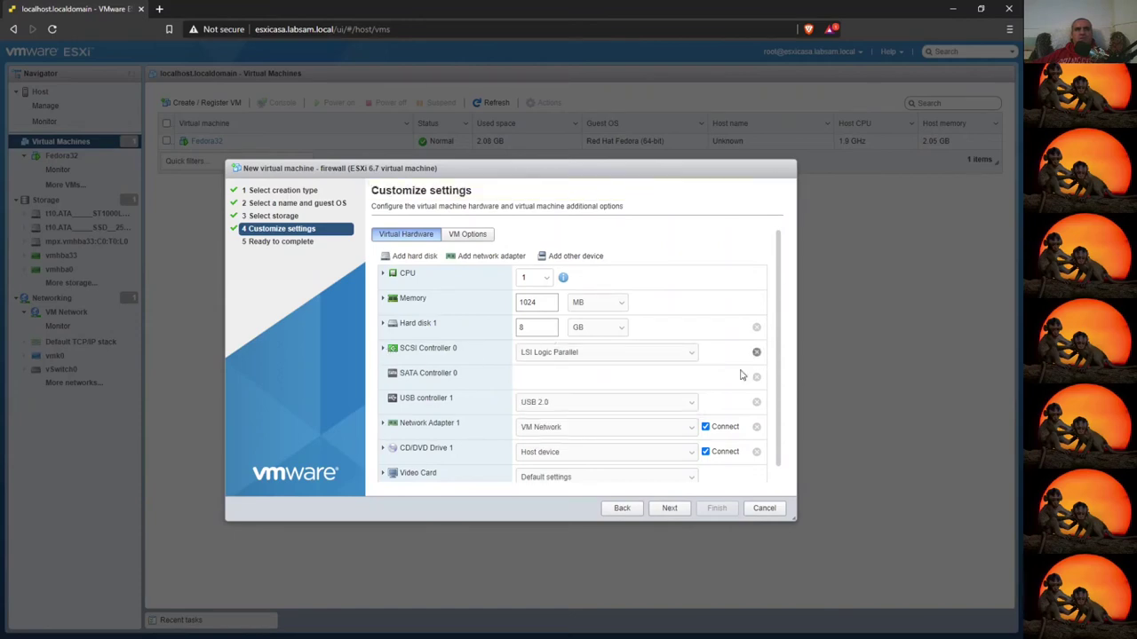
left_click(756, 327)
left_click(766, 327)
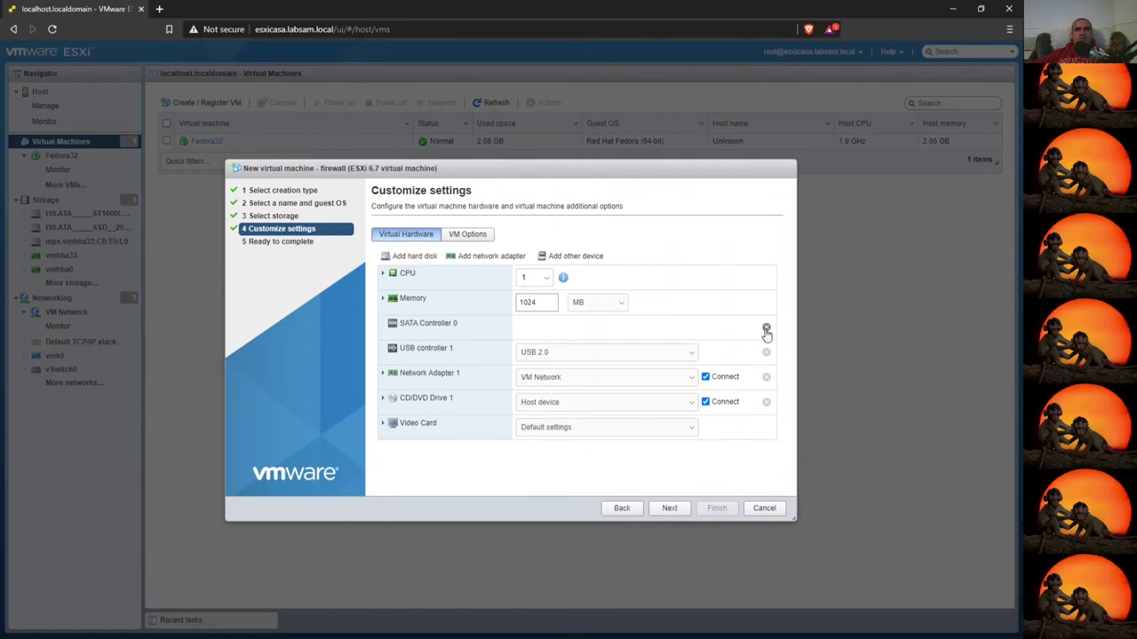
- Remove USB controller 1, CD/DVD Drive 1 and SATA Controller 0 from the VM
left_click(765, 329)
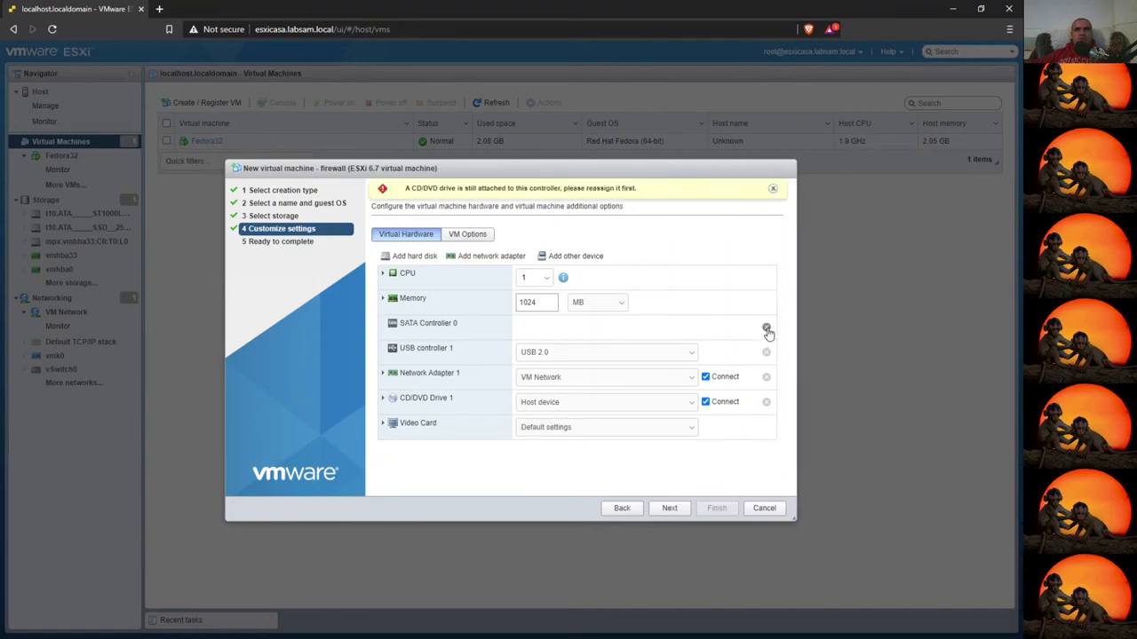
left_click(774, 190)
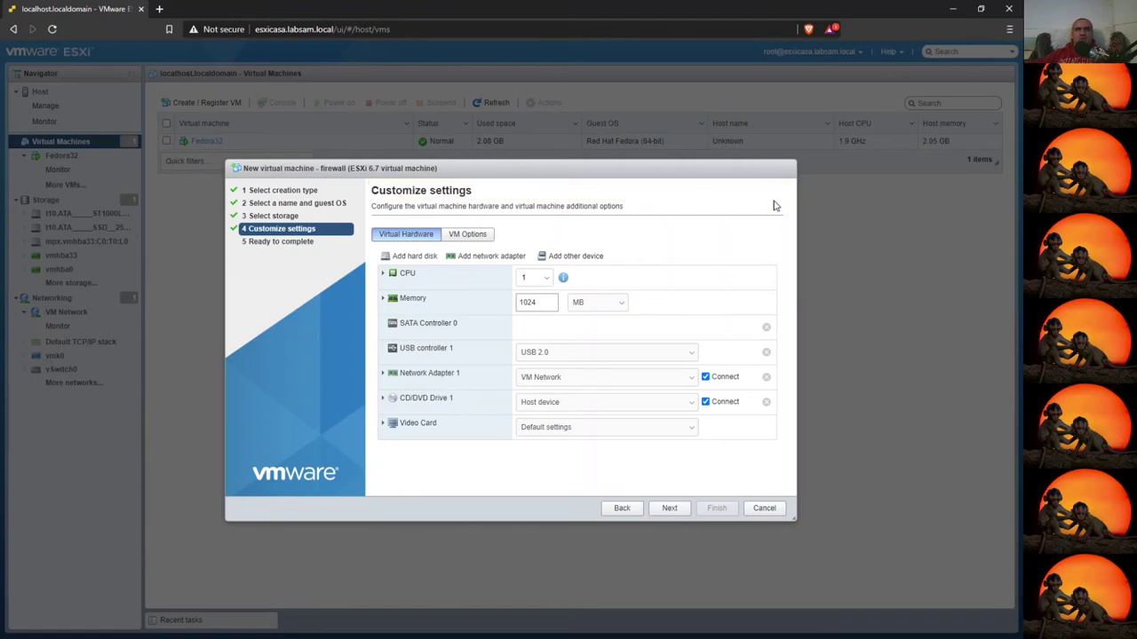
left_click(766, 353)
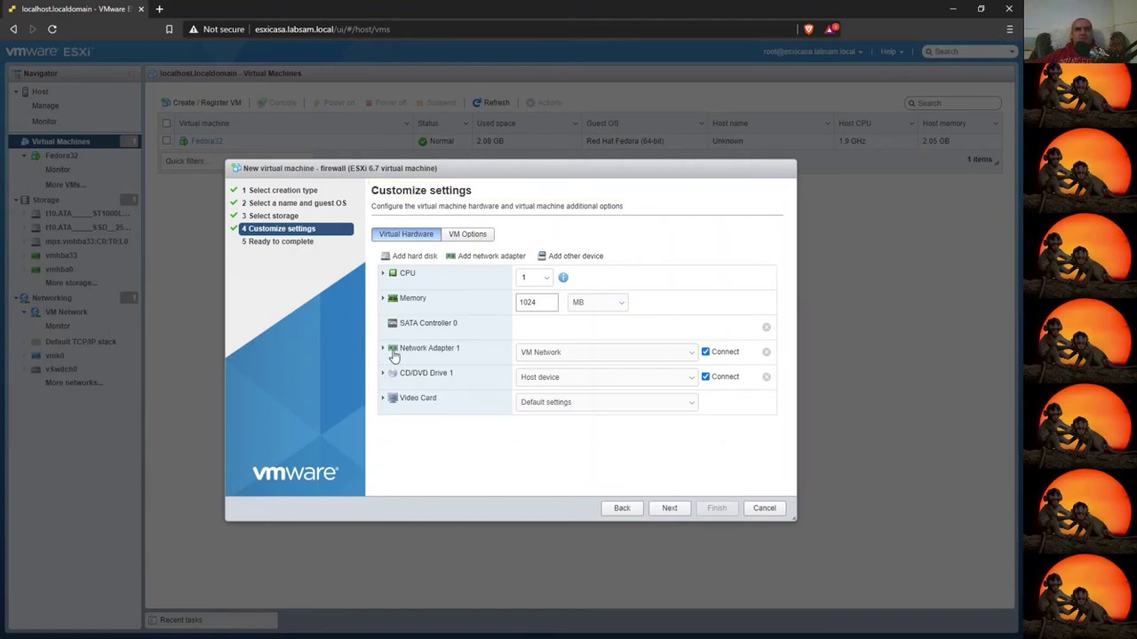
left_click(383, 374)
left_click(766, 377)
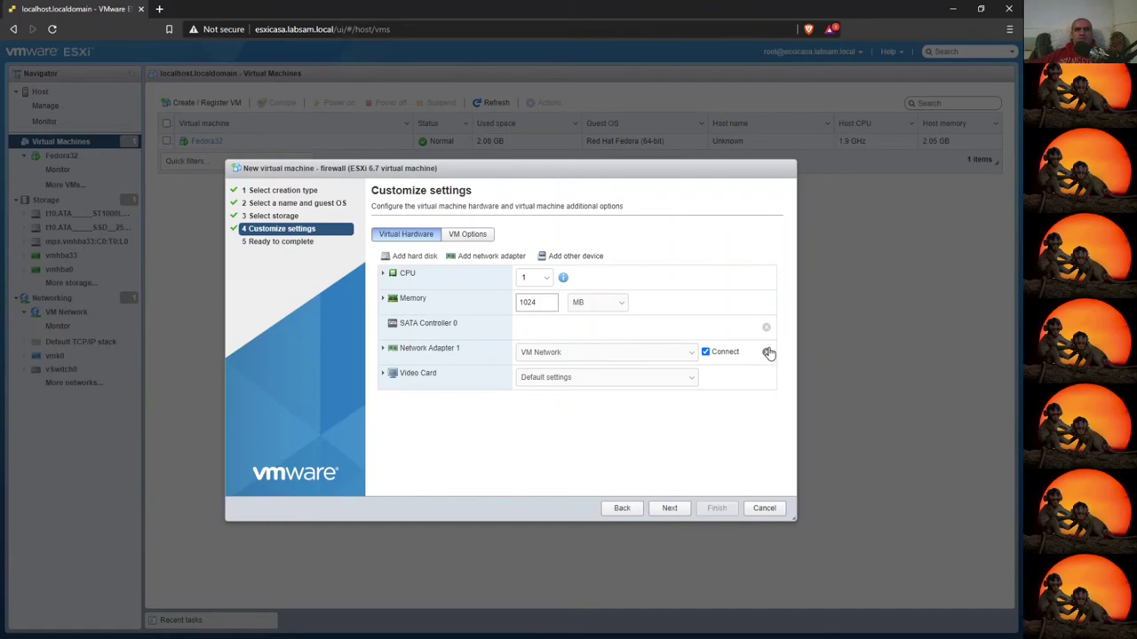
left_click(766, 328)
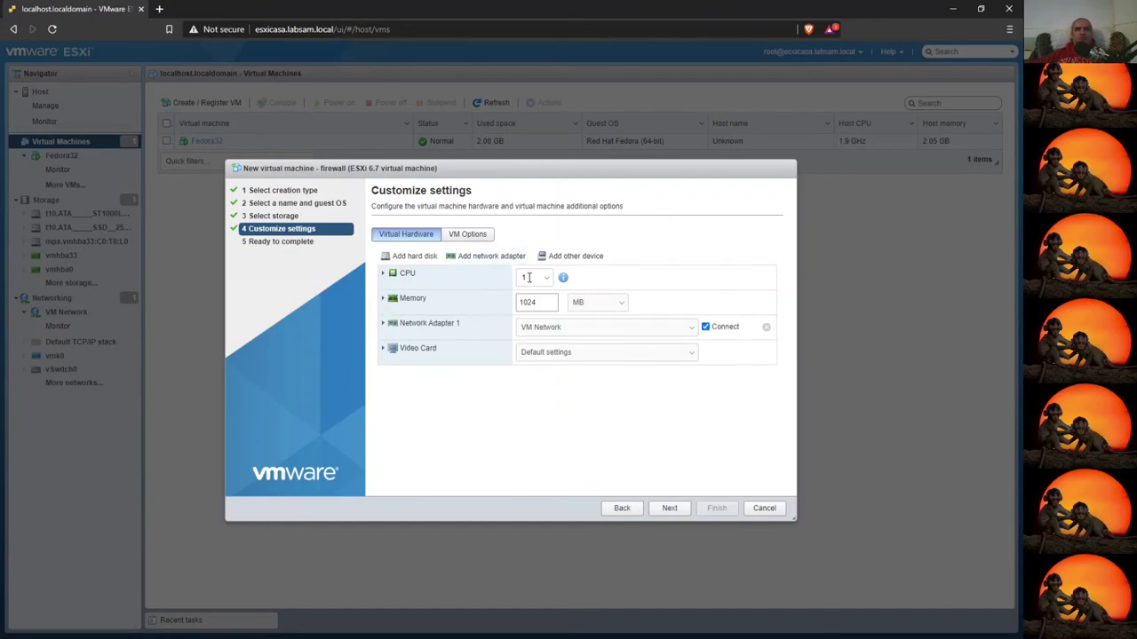
left_click(528, 278)
- Set the firewall VM's memory to 64 MB
double_click(537, 304)
type("64")
key("Tab")
- Add a second network adapter of type E1000 and expand both adapters' details
left_click(491, 256)
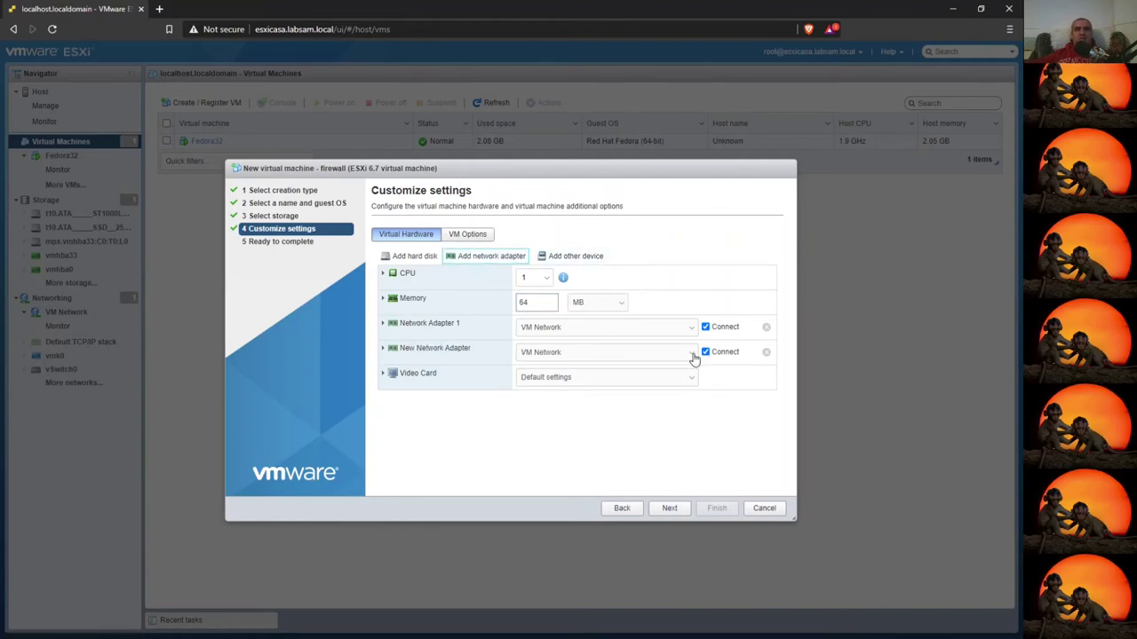
left_click(634, 355)
left_click(384, 348)
left_click(588, 405)
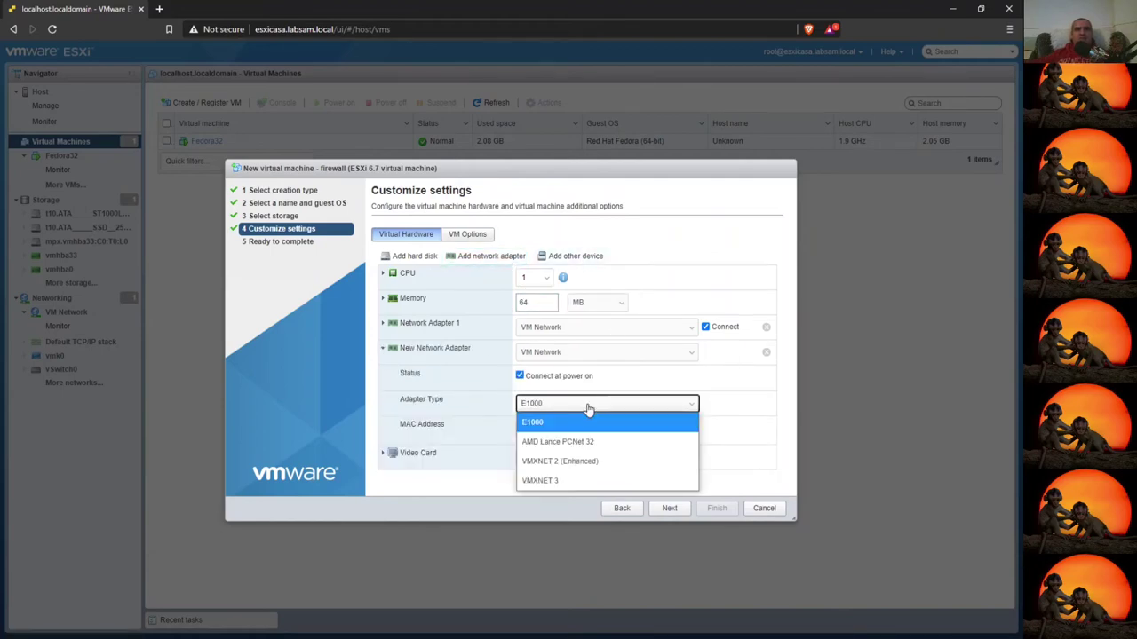
left_click(587, 408)
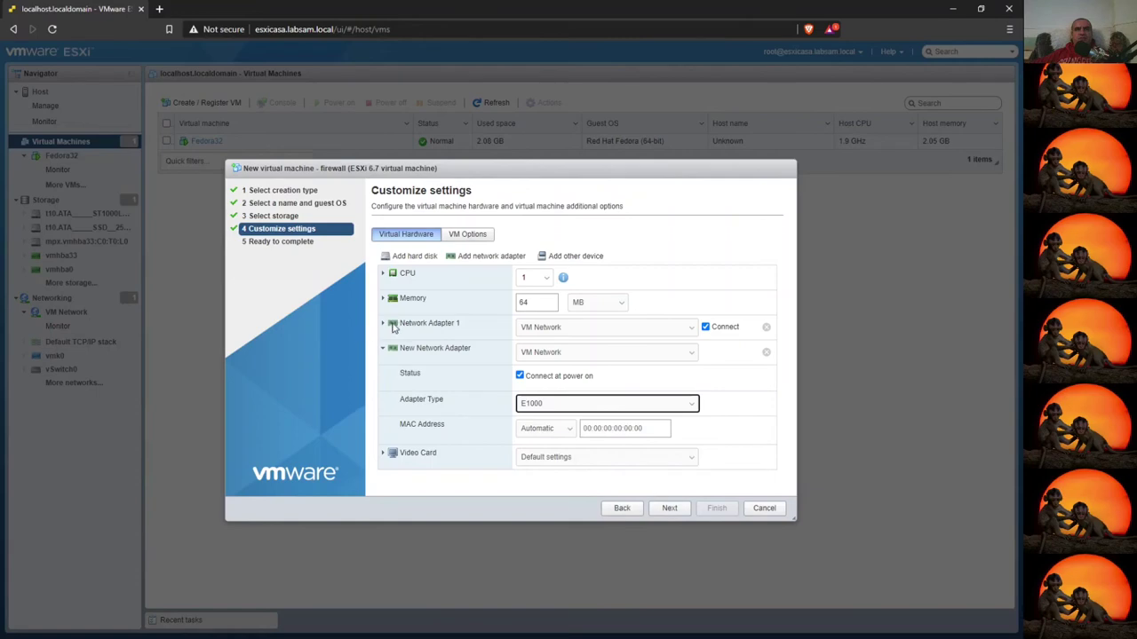
left_click(384, 323)
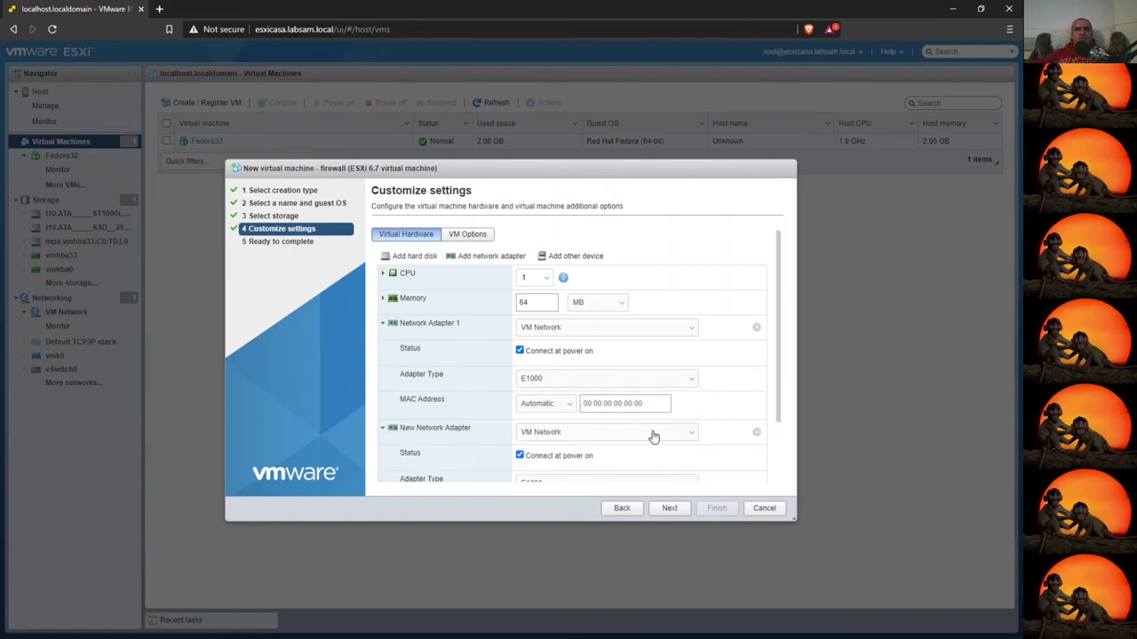
scroll(578, 397, "down", 2)
scroll(722, 432, "up", 2)
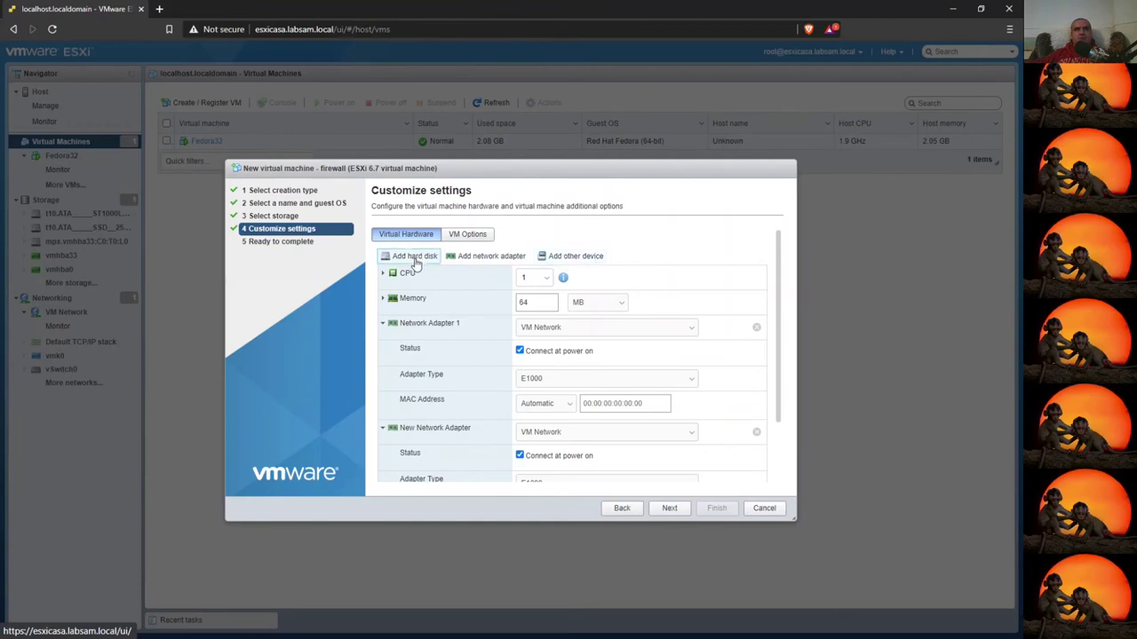
- Add a new 500 MB standard hard disk on IDE controller 0
left_click(411, 258)
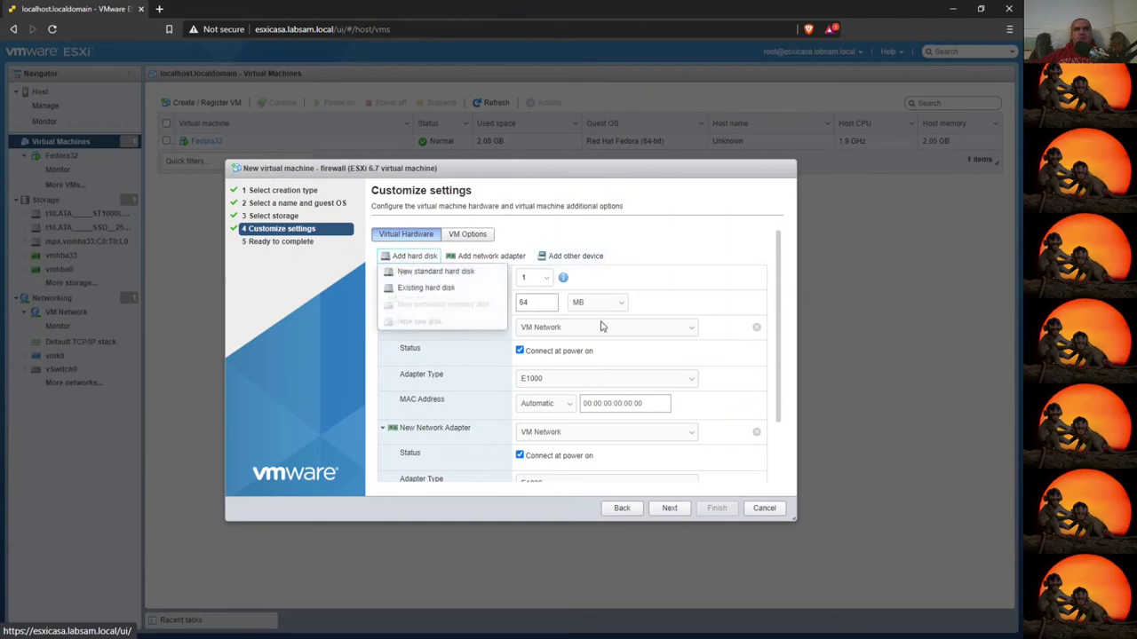
left_click(429, 273)
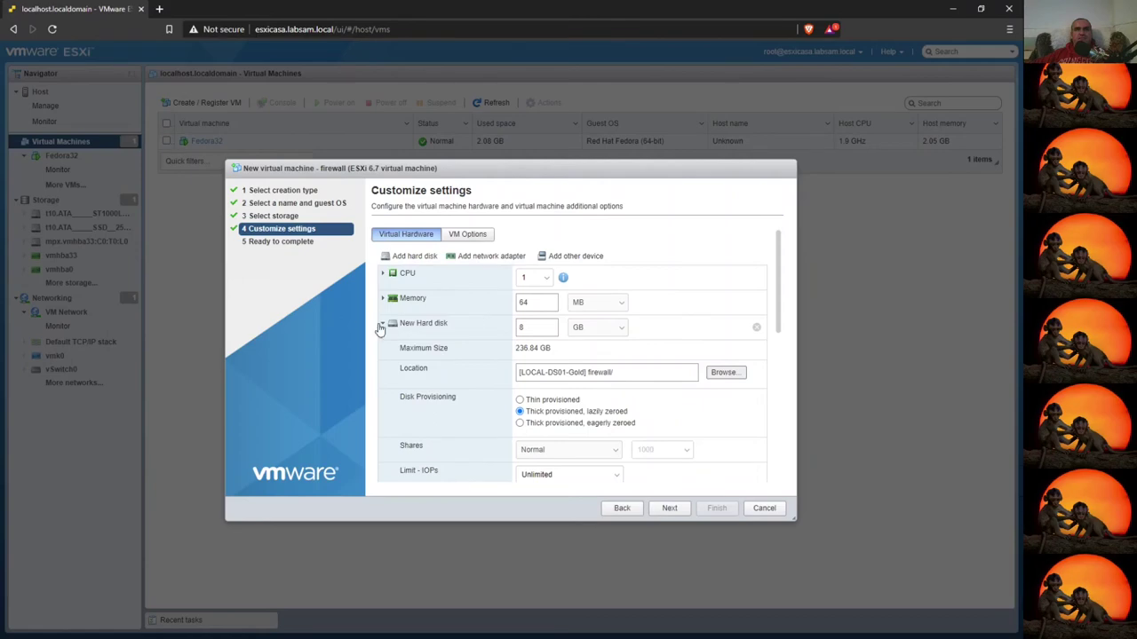
scroll(535, 364, "down", 4)
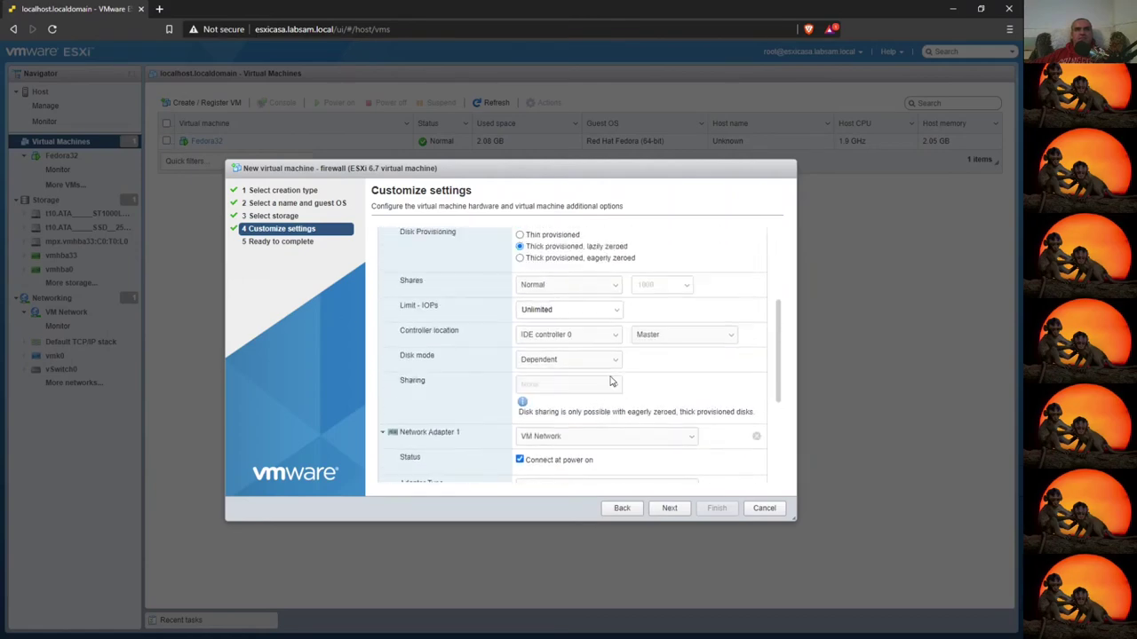
left_click(559, 339)
left_click(583, 341)
scroll(646, 373, "up", 1)
scroll(647, 372, "up", 3)
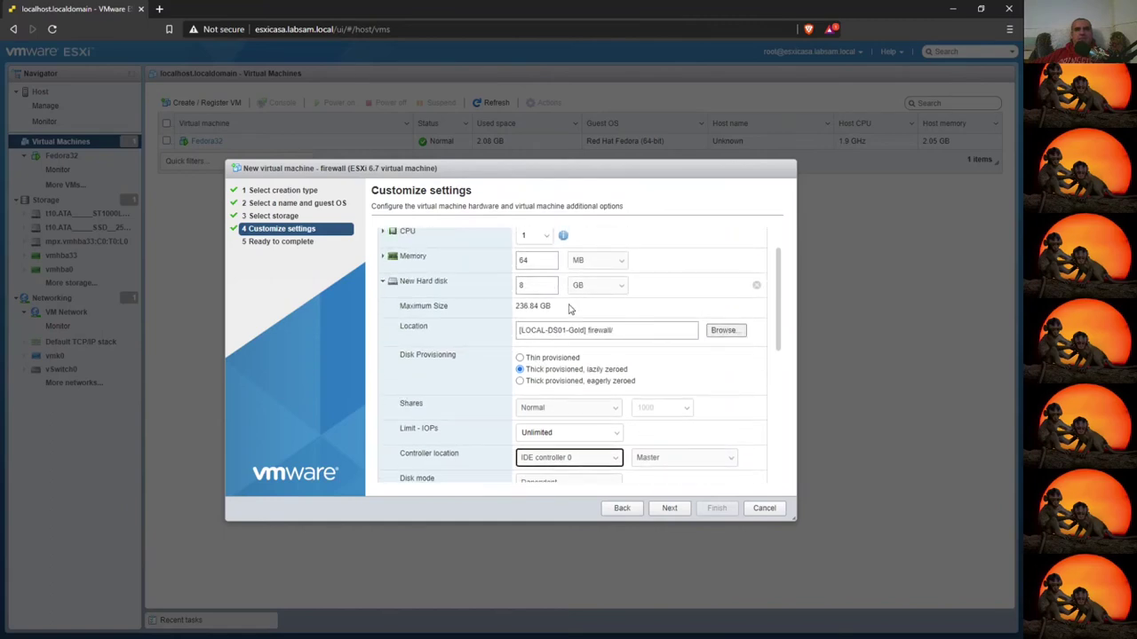
scroll(550, 283, "up", 1)
double_click(533, 327)
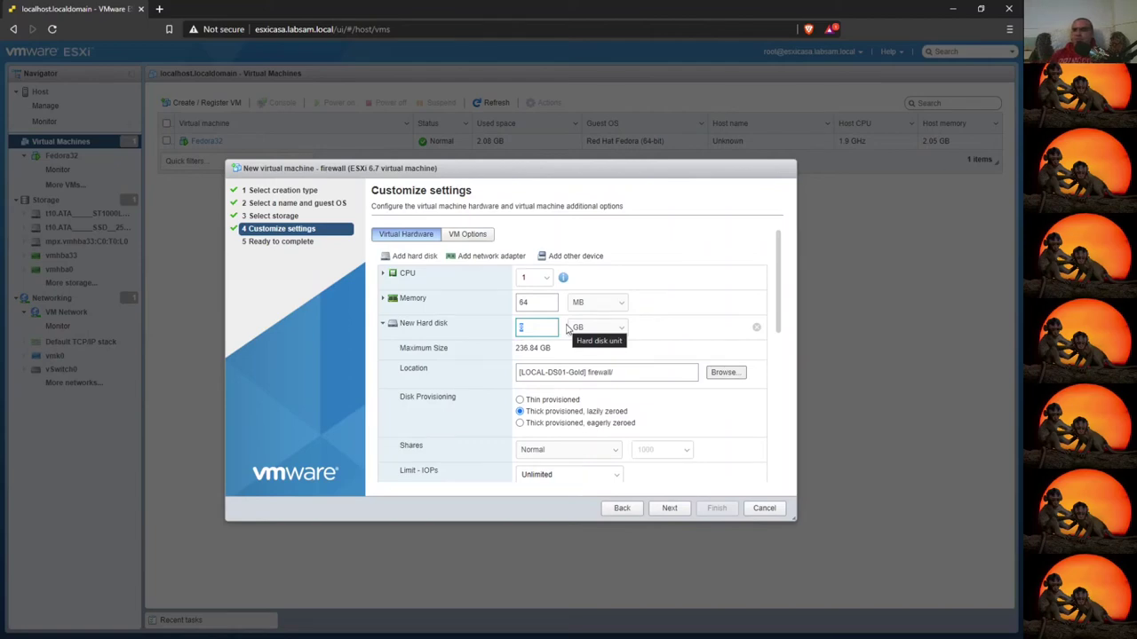
type("500")
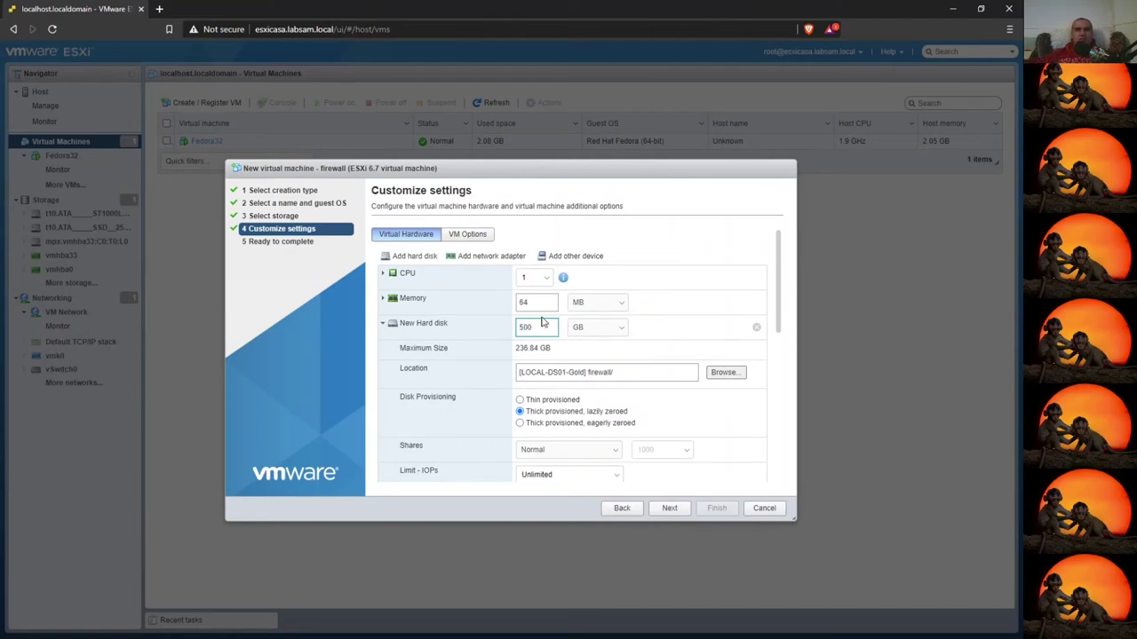
left_click(600, 328)
left_click(581, 347)
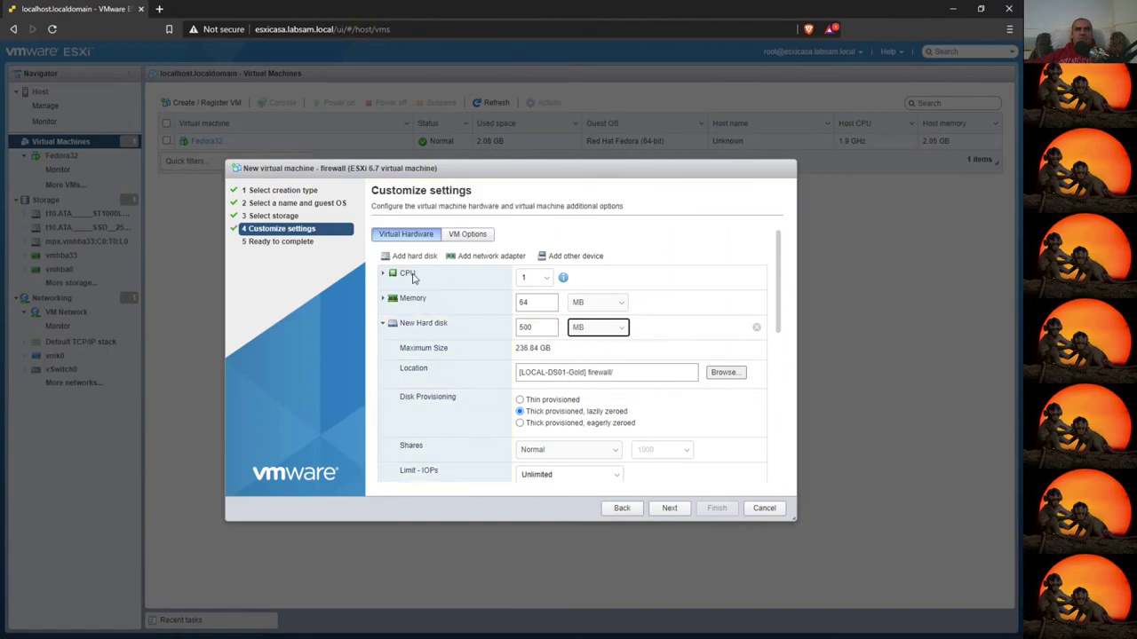
- Add a CD/DVD drive and finish creating the firewall VM after reviewing the summary
left_click(575, 256)
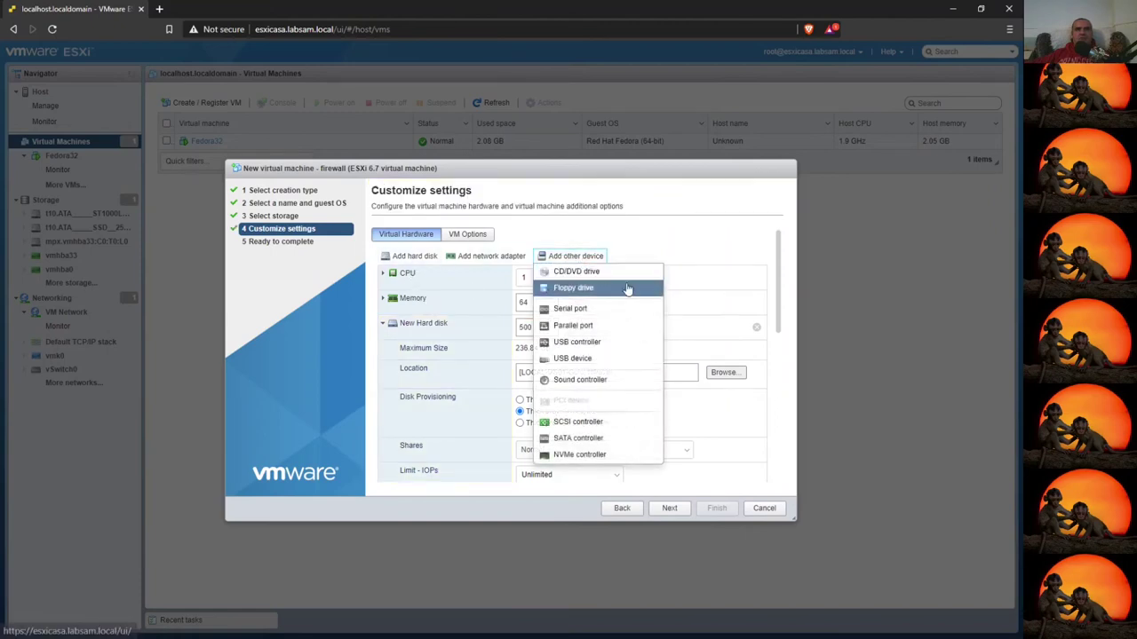
left_click(569, 274)
scroll(599, 360, "down", 10)
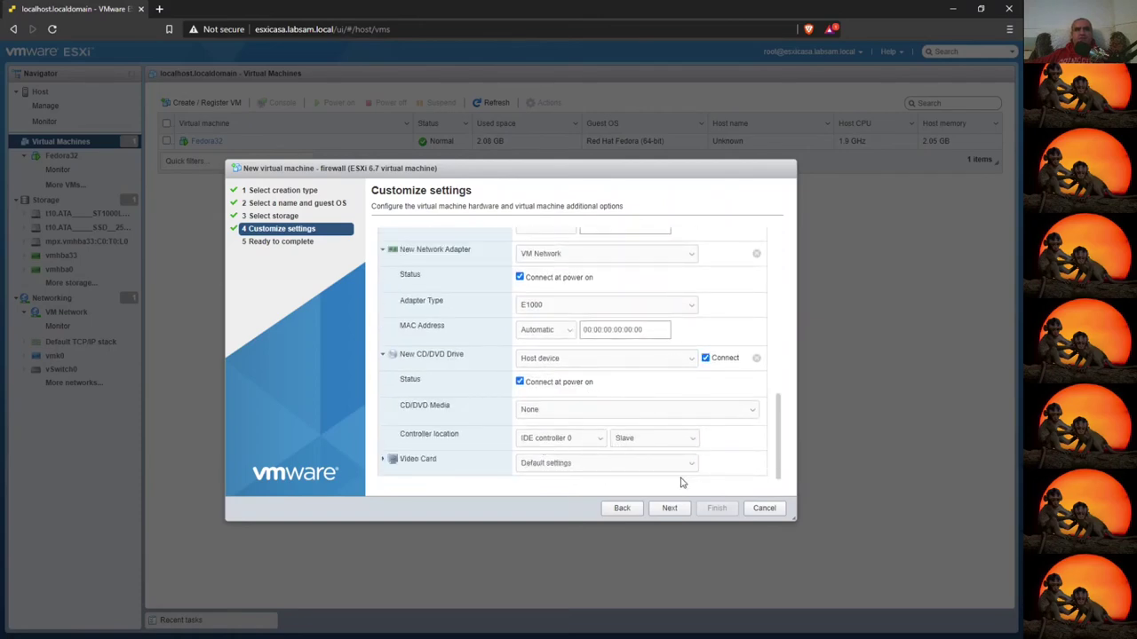
left_click(677, 508)
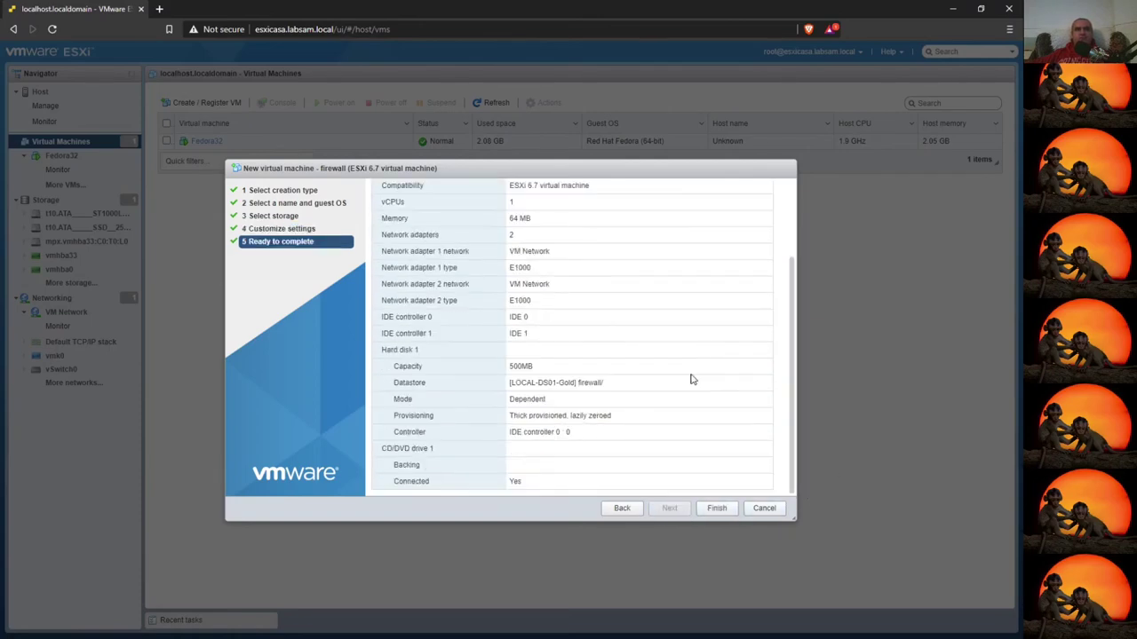
left_click(717, 508)
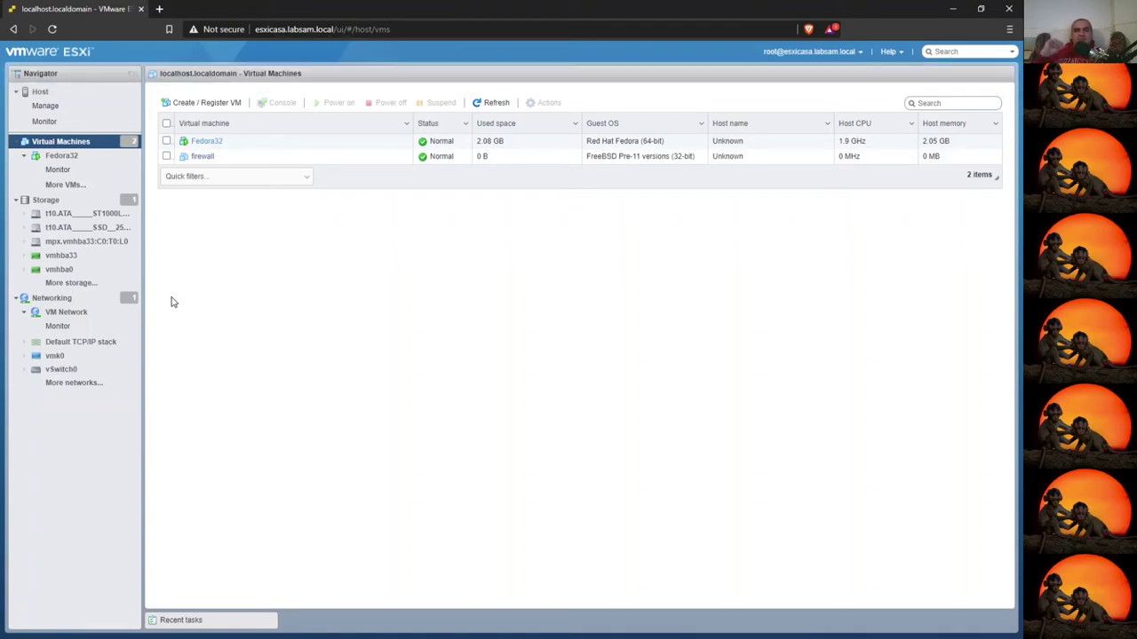
left_click(51, 298)
- Create standard virtual switch vSwitch1 with no physical uplink
left_click(249, 94)
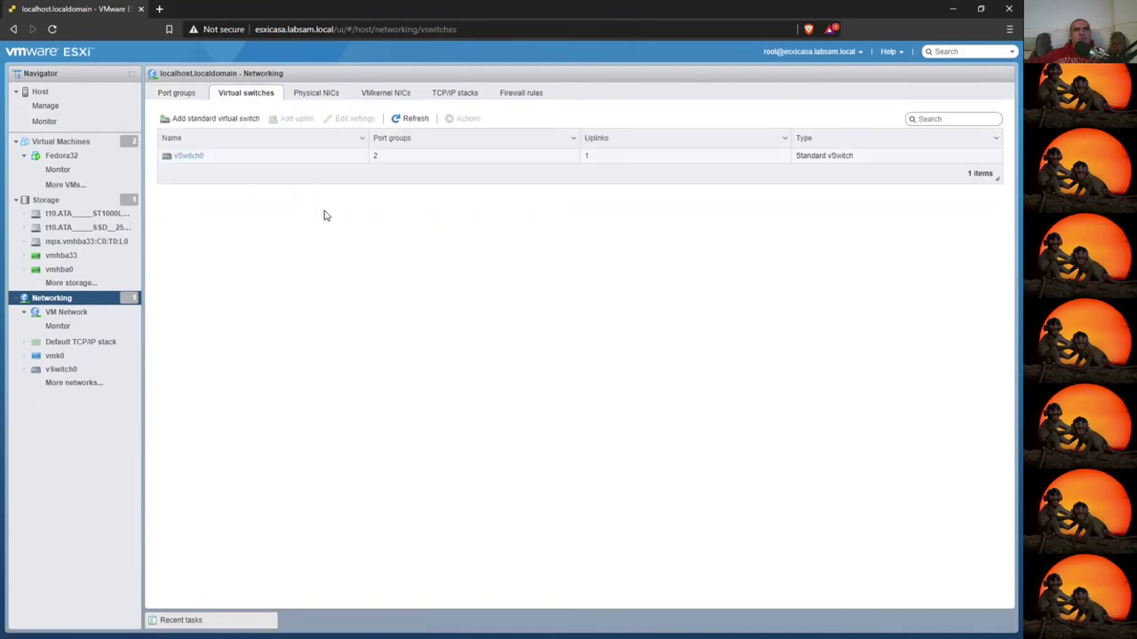
left_click(206, 119)
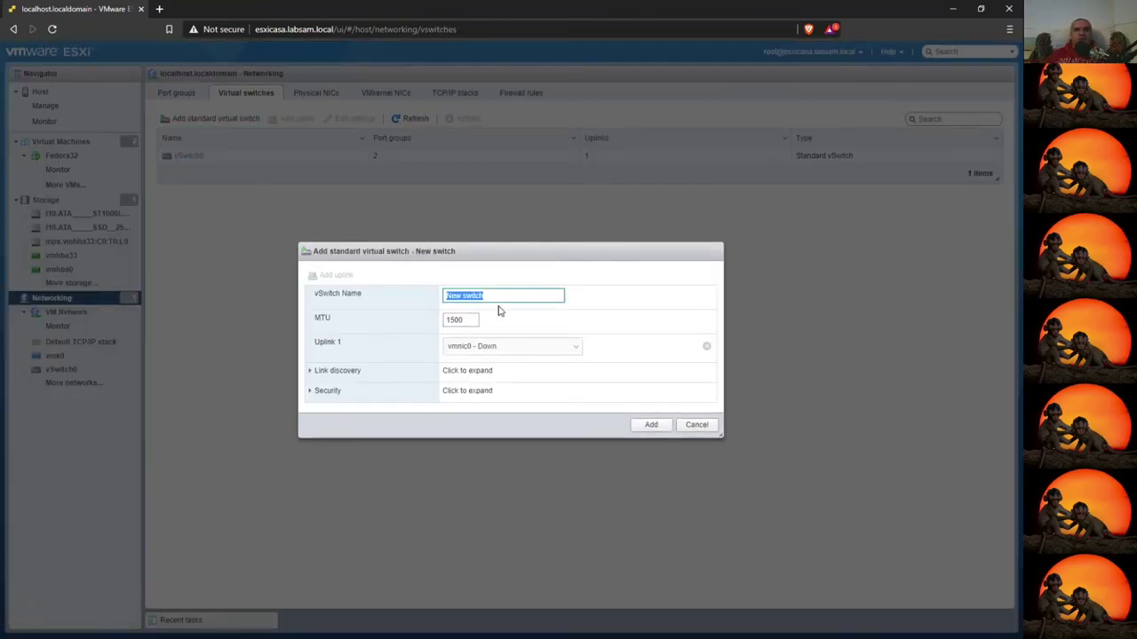
type("vSwitch1")
key("Tab")
key("Tab")
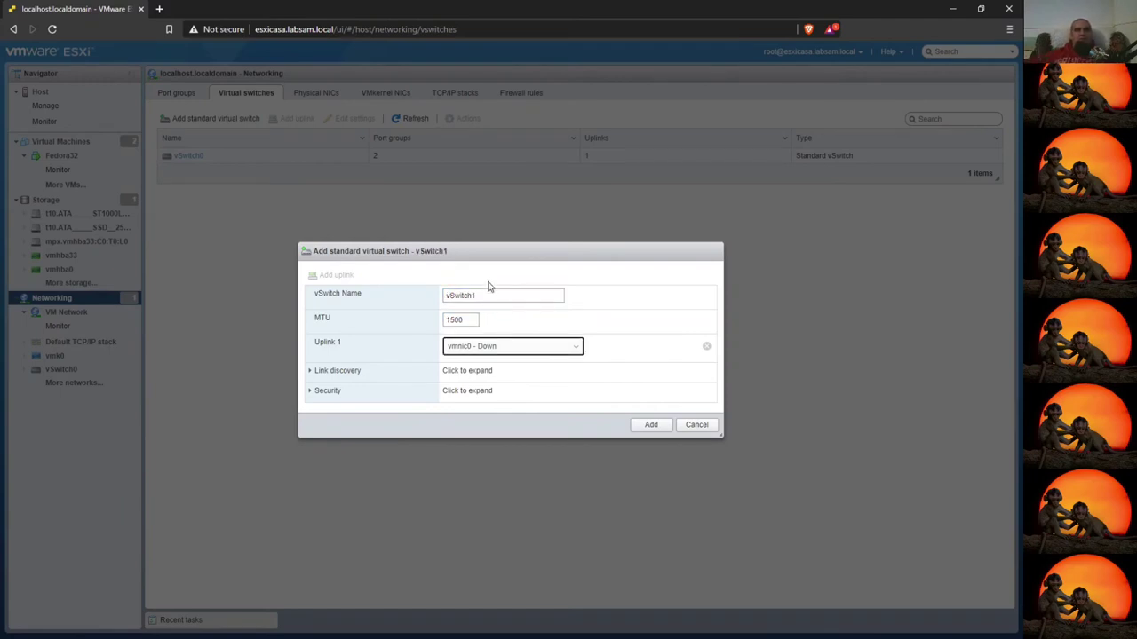
left_click(708, 350)
left_click(651, 424)
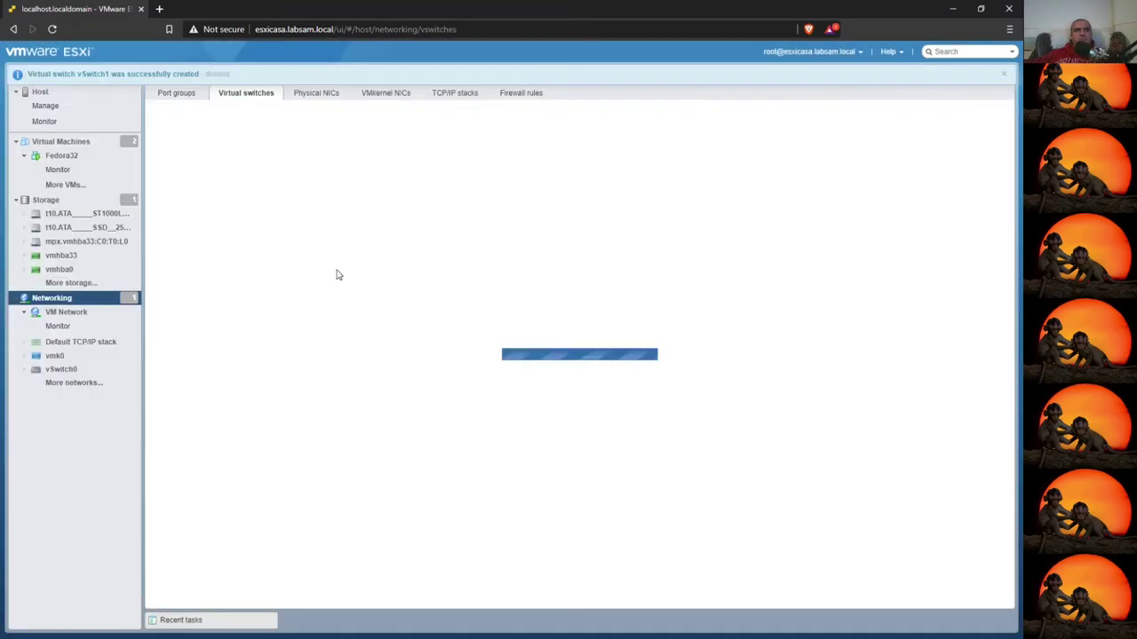
left_click(269, 174)
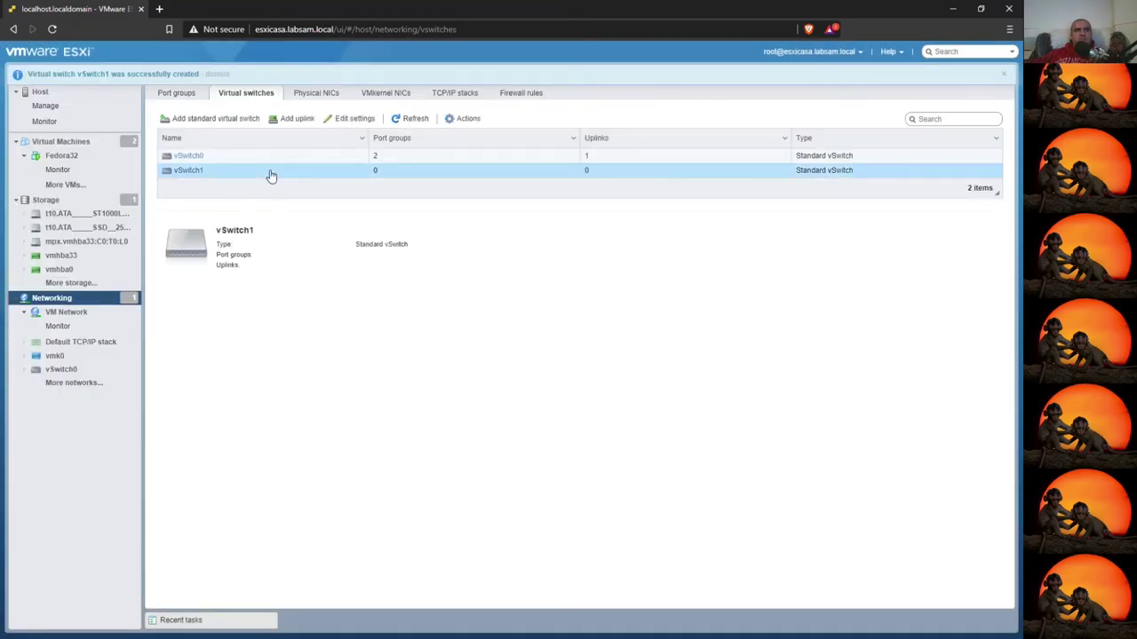
- Create a mistaken portgroup-firewall-lan switch, delete it, and list the port groups
left_click(212, 119)
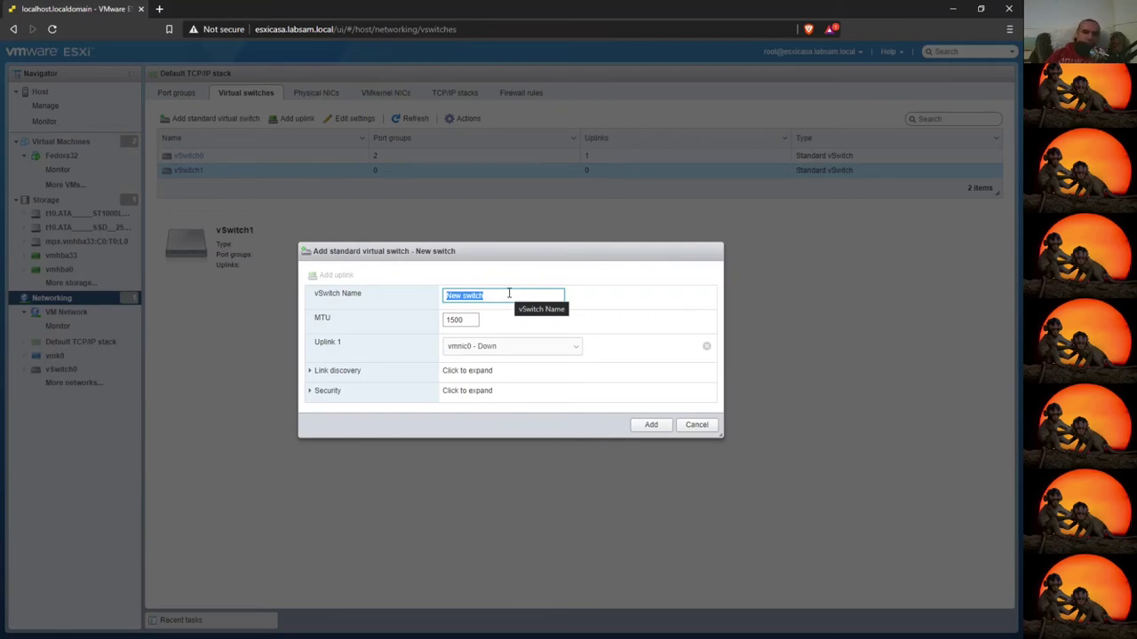
type("portgroup-fire")
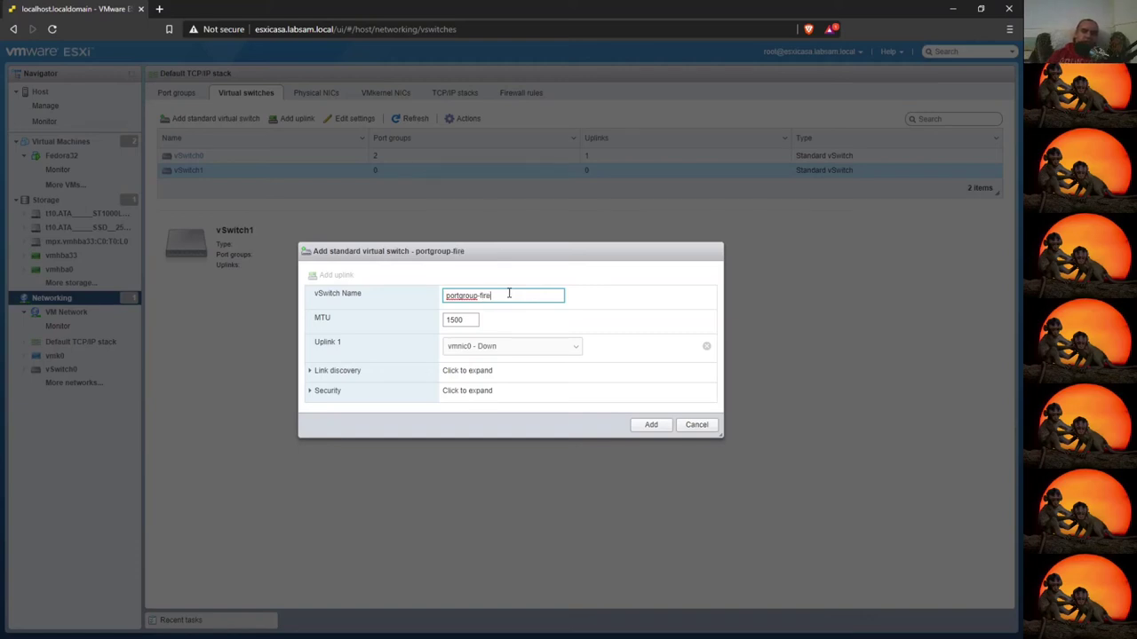
type("wall")
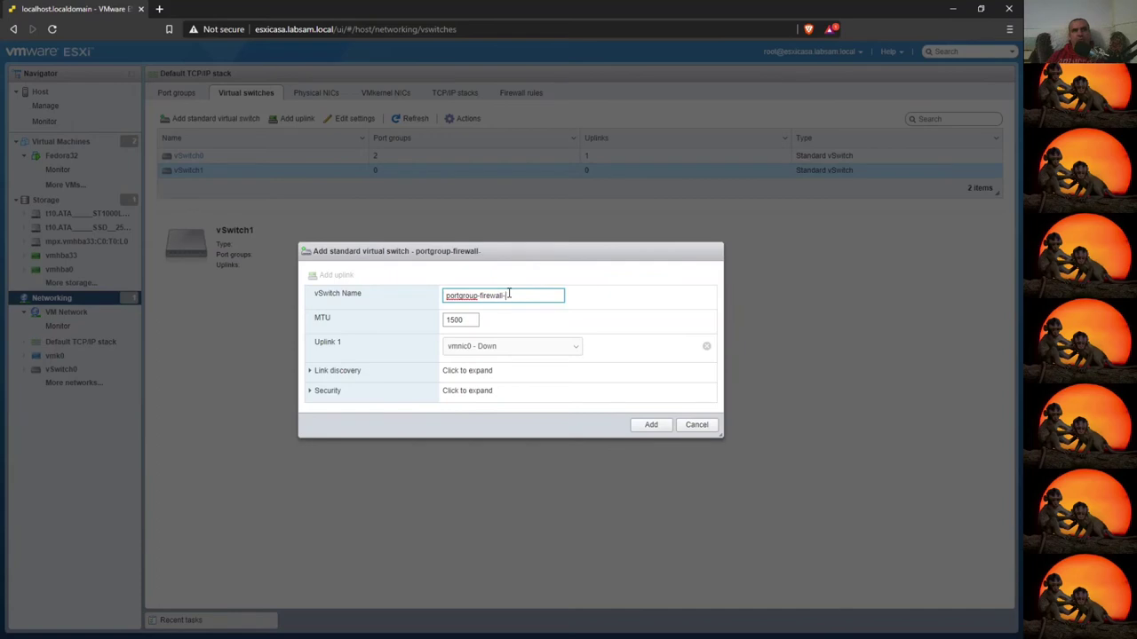
type("-lan")
left_click(706, 346)
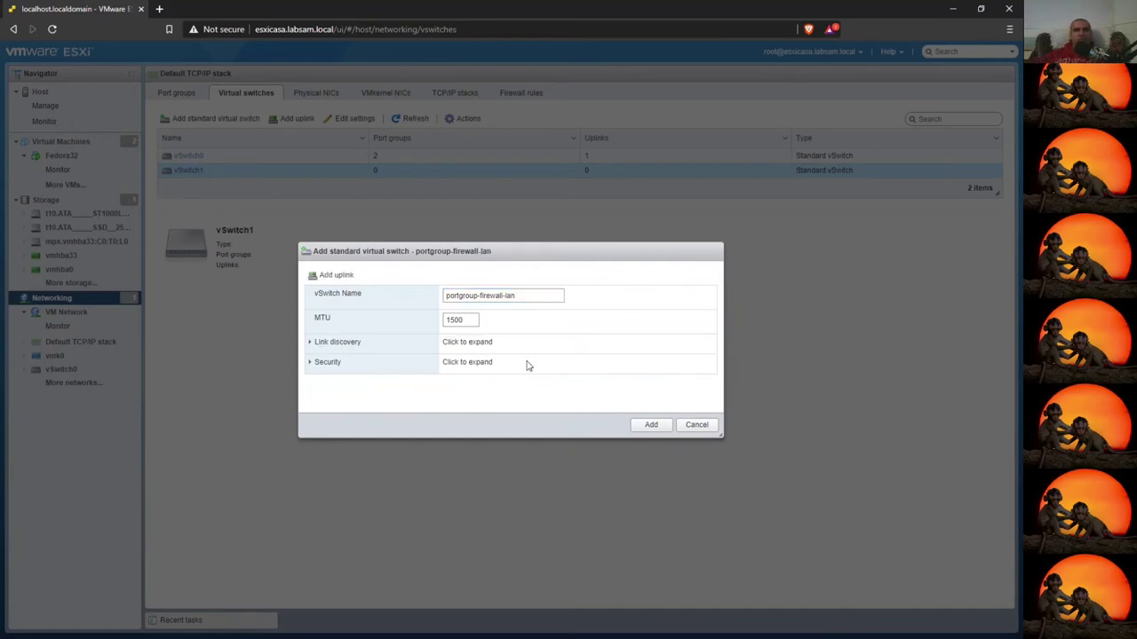
left_click(649, 425)
left_click(264, 185)
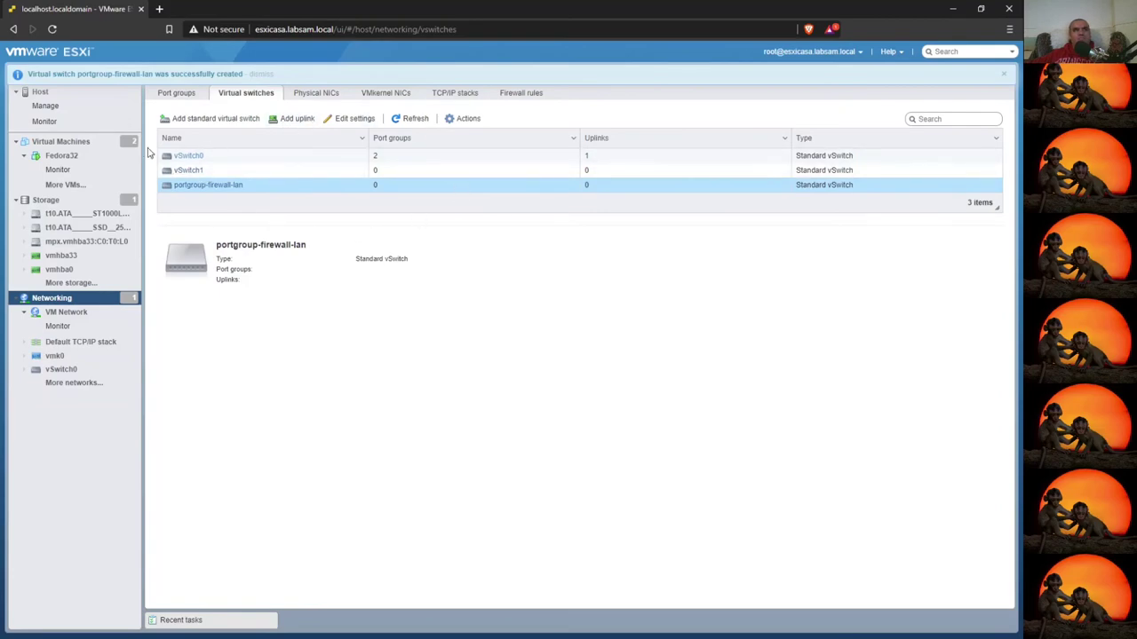
left_click(464, 118)
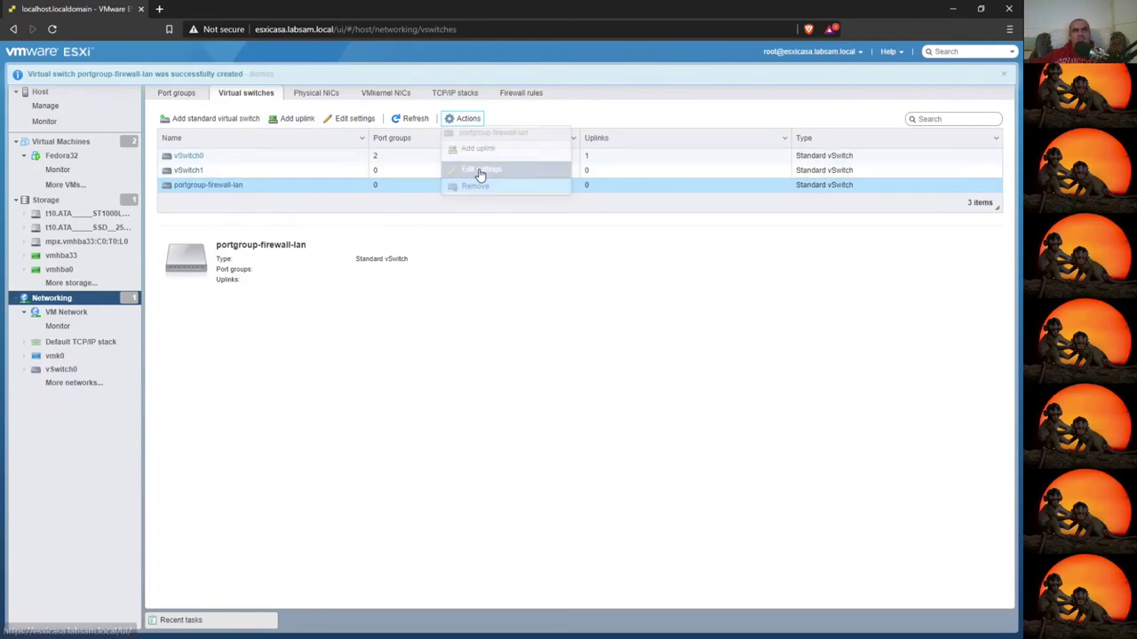
left_click(472, 194)
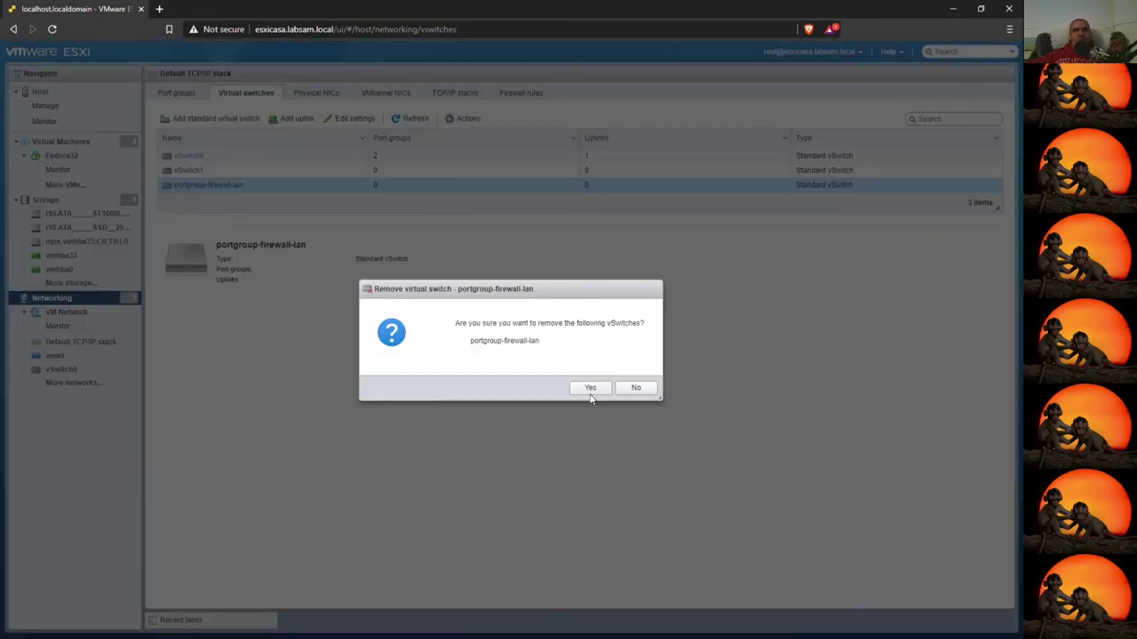
left_click(589, 390)
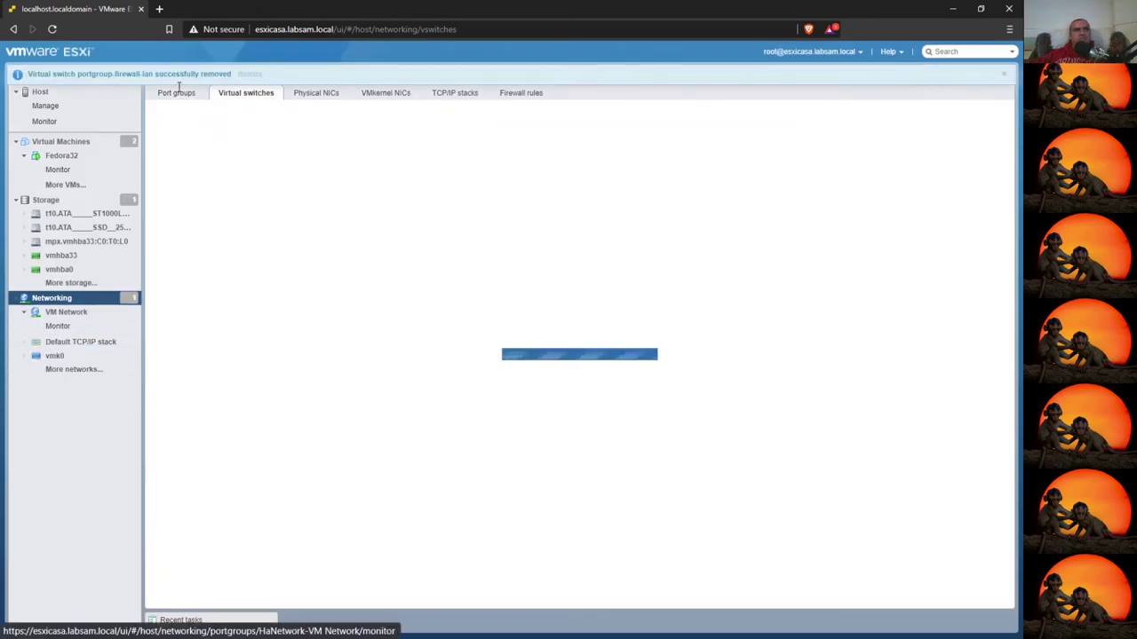
left_click(178, 90)
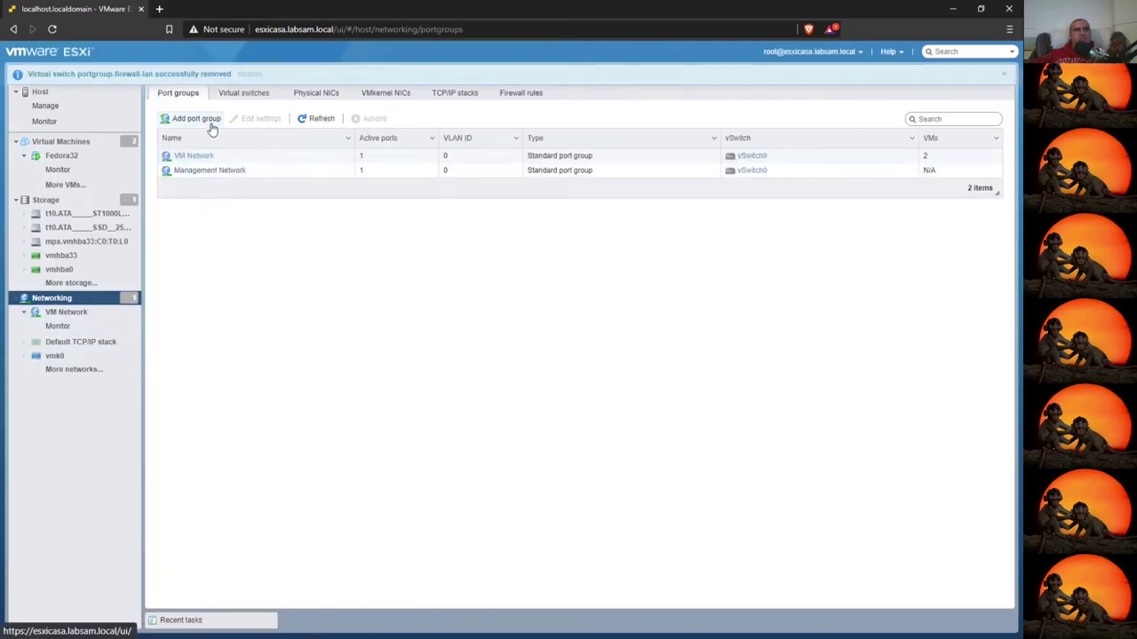
- Create port group PG-FW-LAN on vSwitch1 with the default VLAN ID 0
left_click(182, 118)
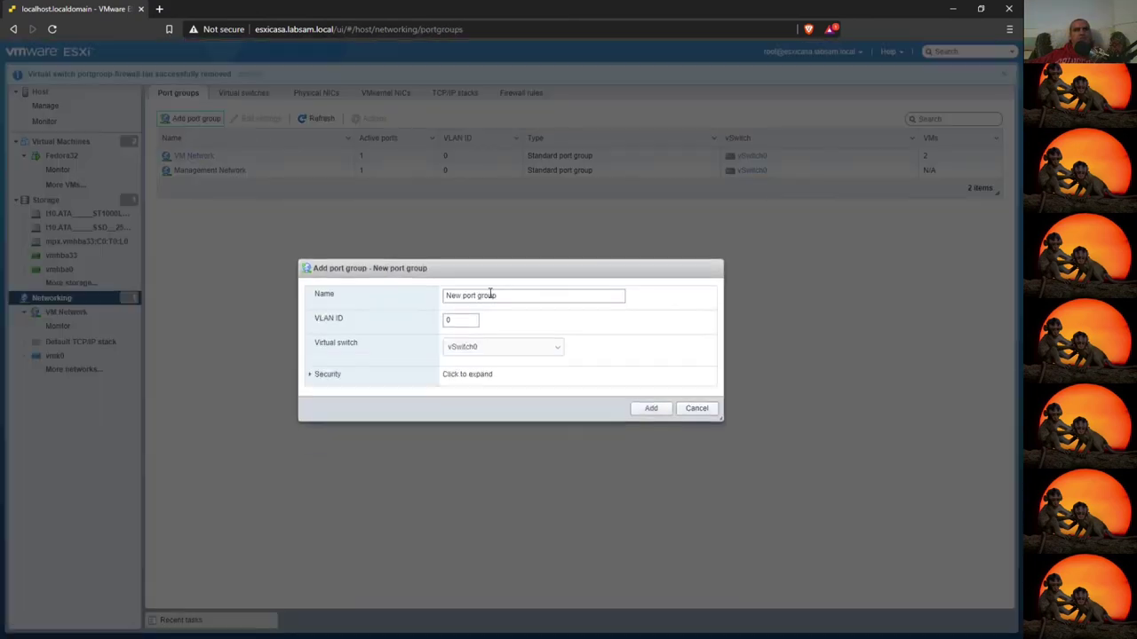
left_click(524, 349)
left_click(514, 381)
left_click(512, 299)
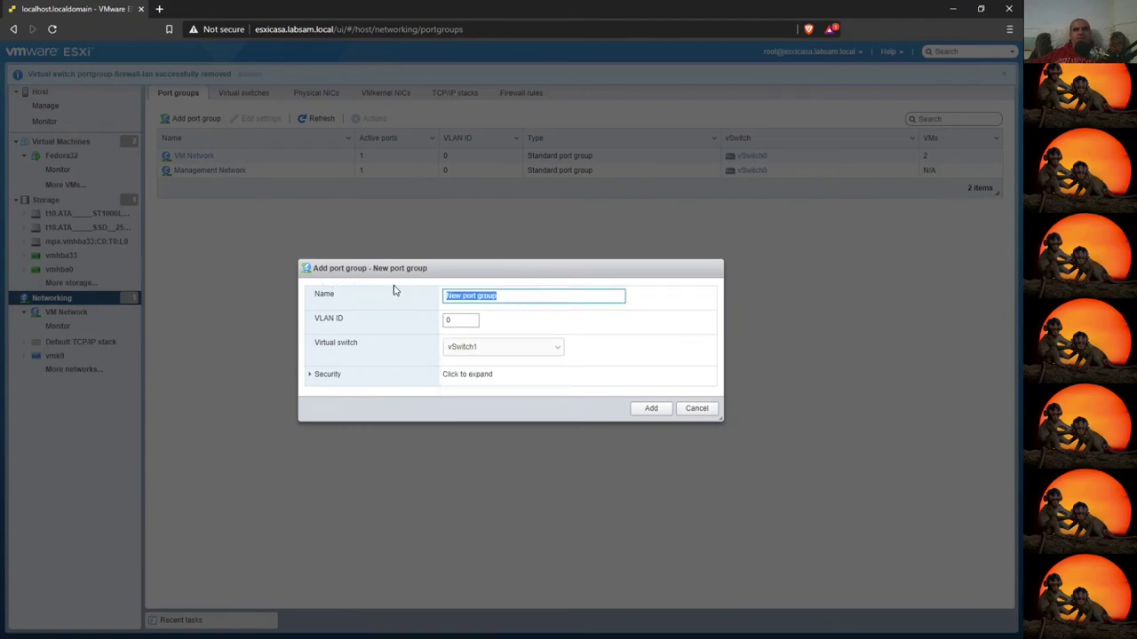
type("F")
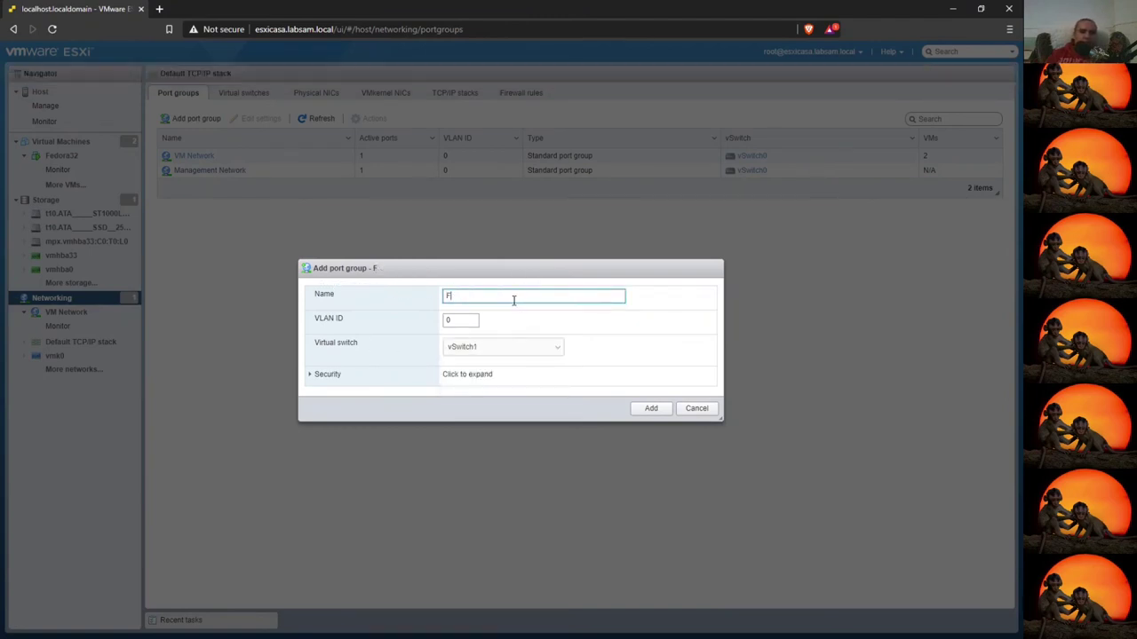
type("W-")
key("BackSpace")
key("BackSpace")
key("BackSpace")
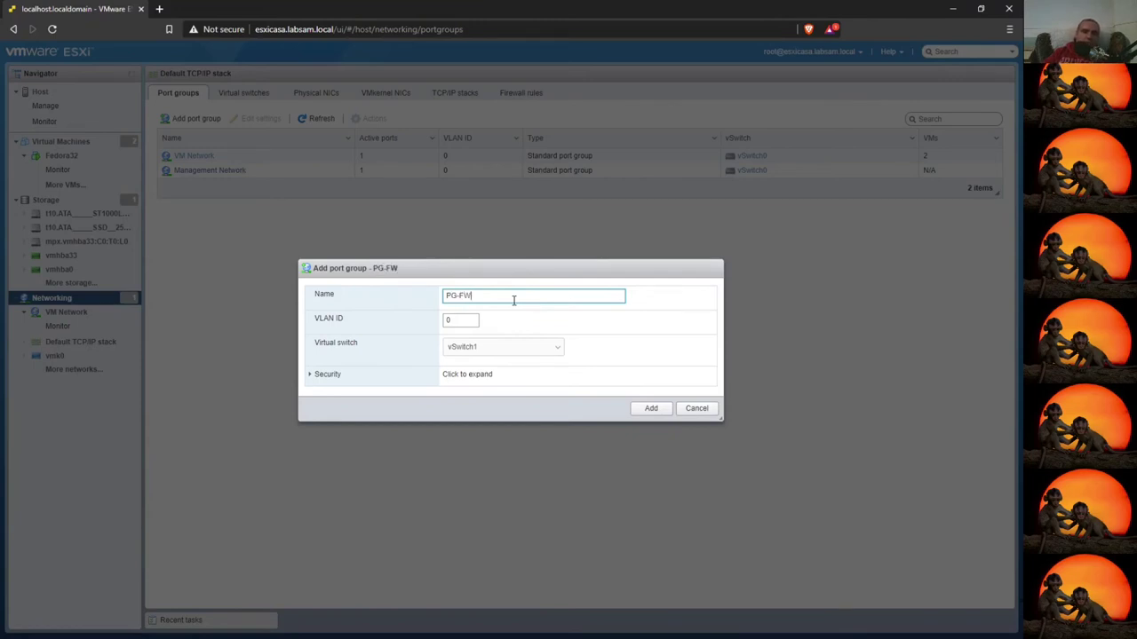
type("PG-FW-LAN")
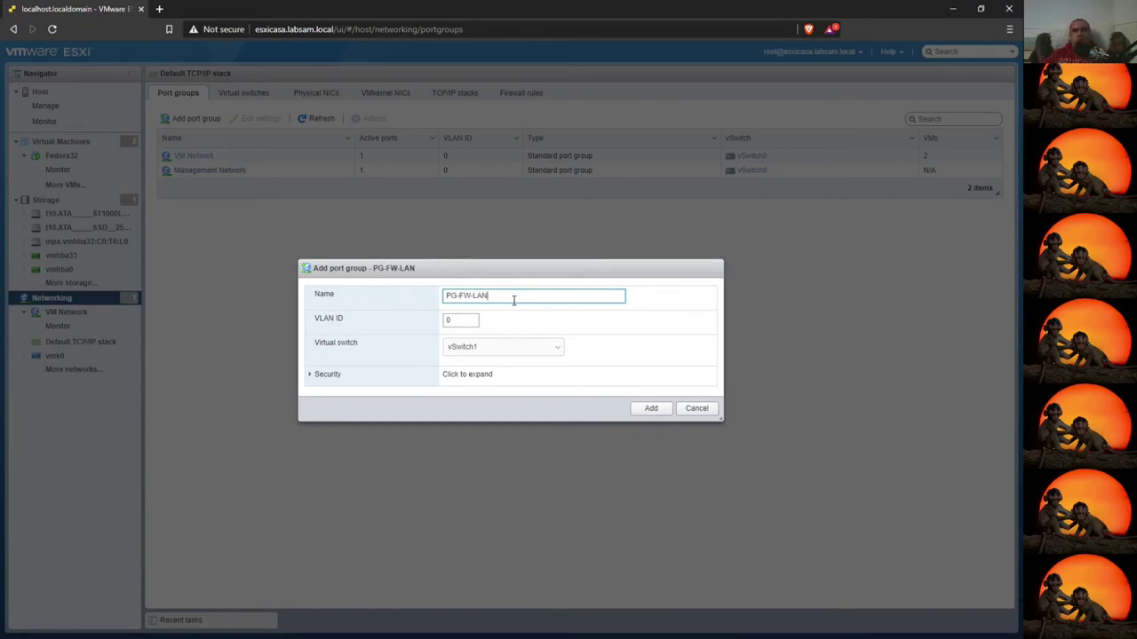
left_click(311, 374)
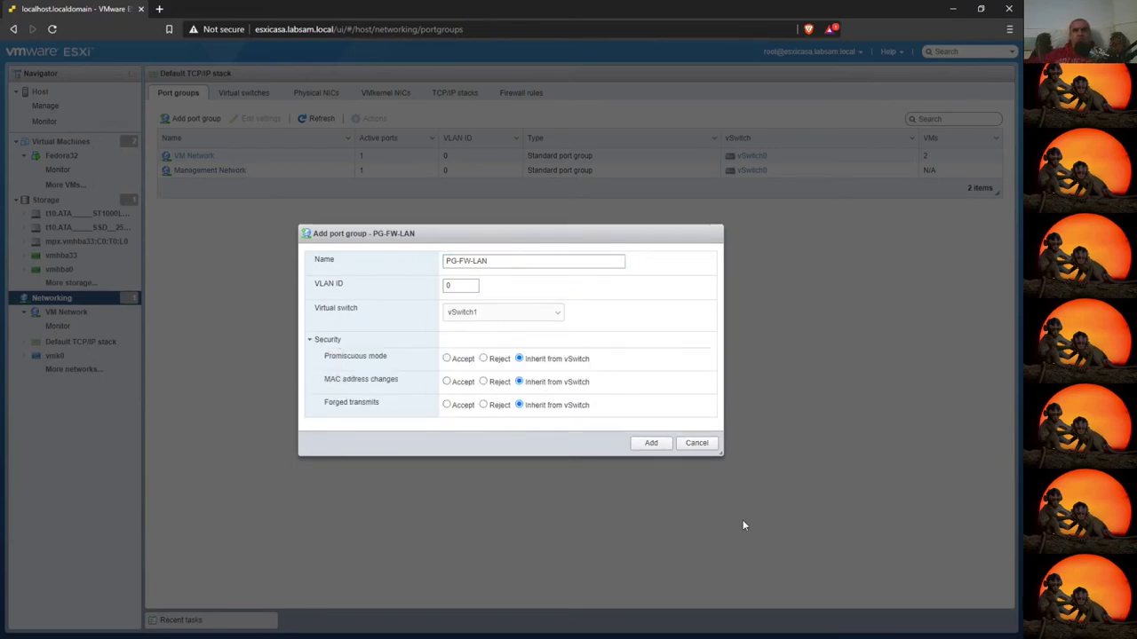
left_click(649, 443)
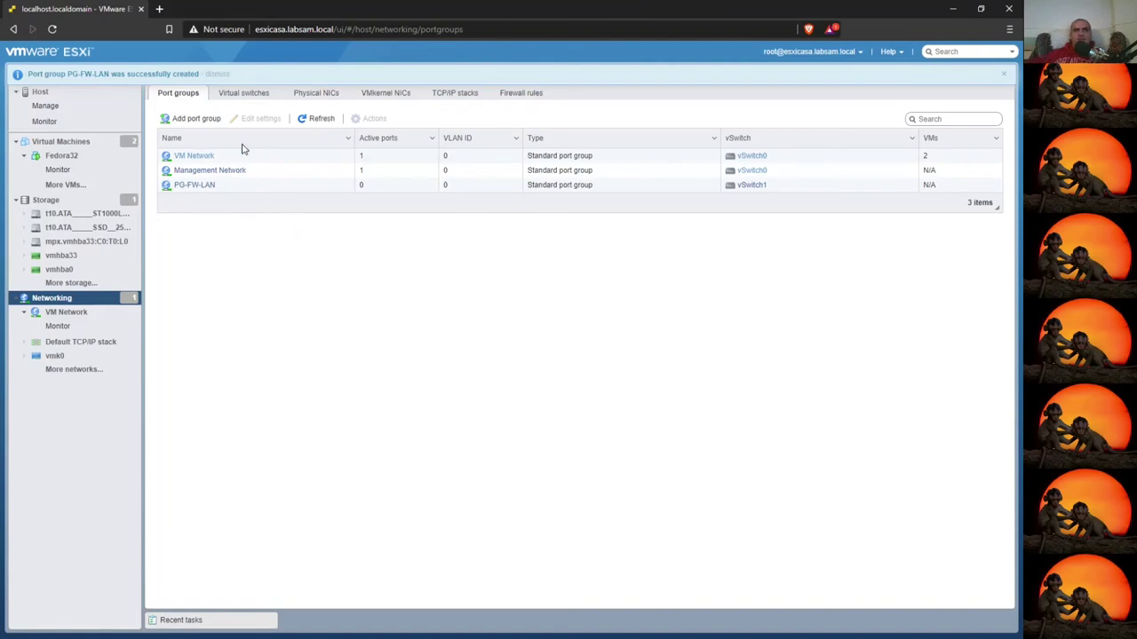
- Check VM Network, then view vSwitch1 showing only PG-FW-LAN and no physical adapters
left_click(55, 299)
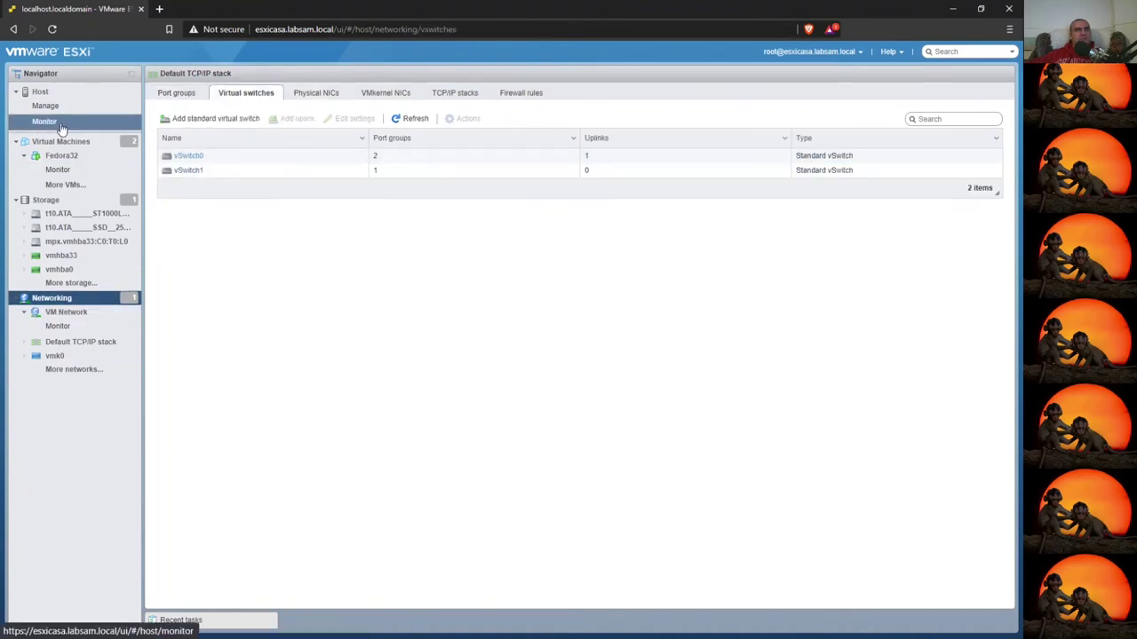
left_click(67, 311)
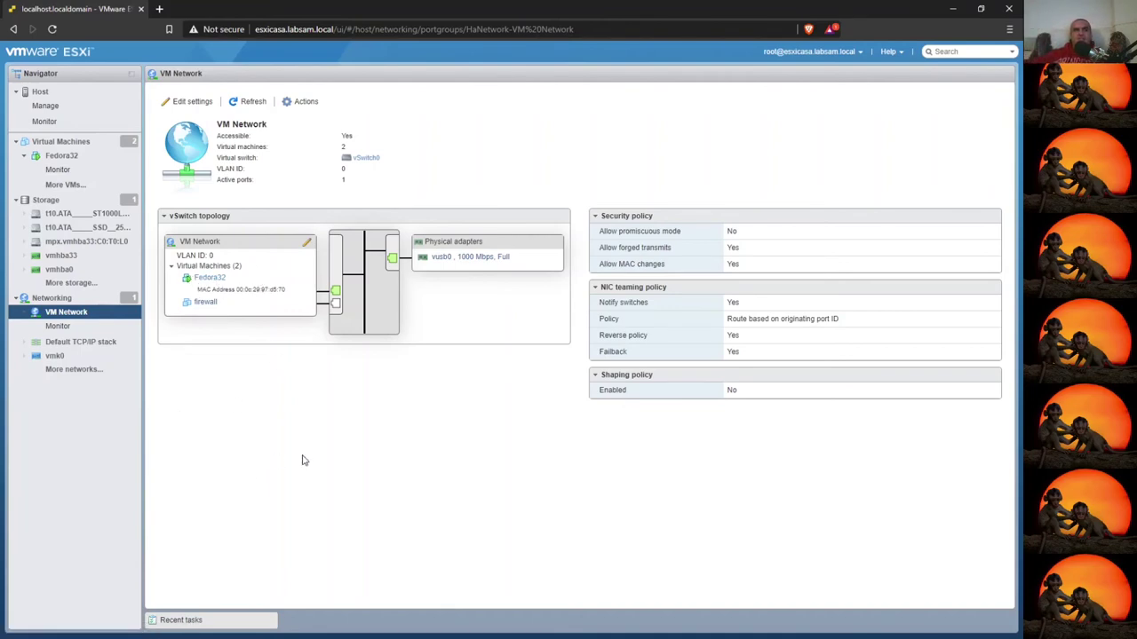
left_click(52, 305)
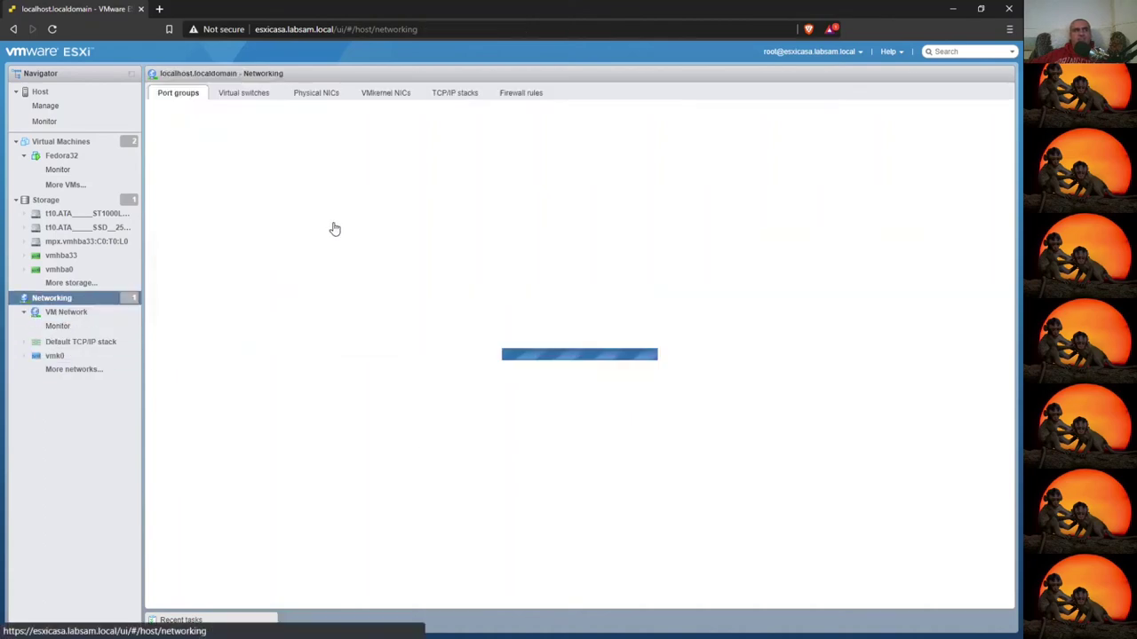
left_click(246, 92)
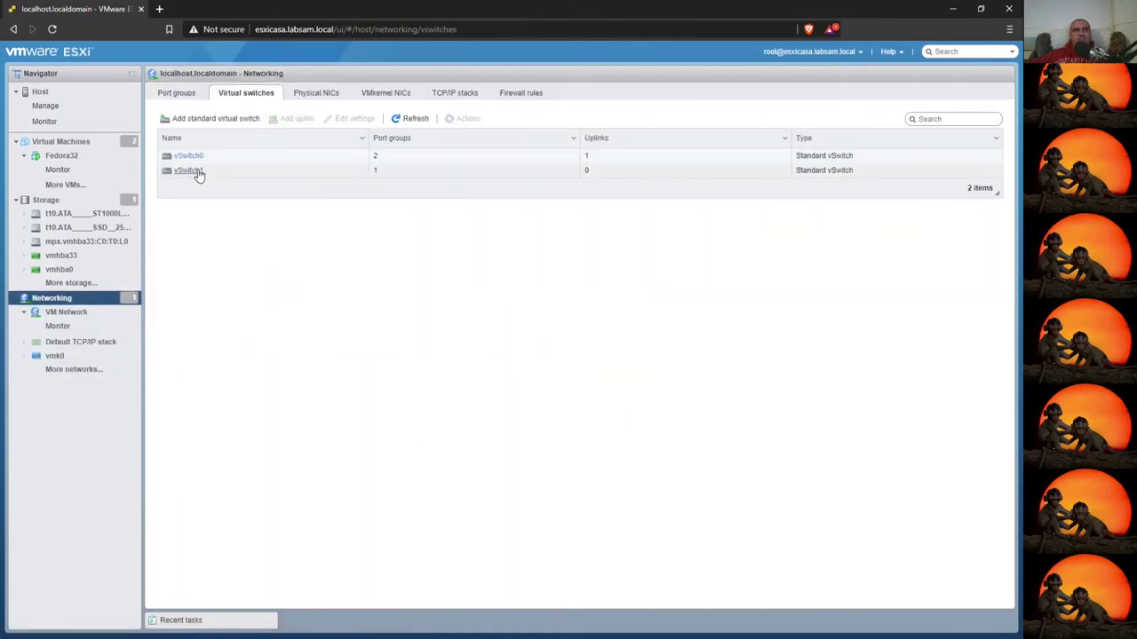
left_click(188, 170)
key("ctrl+a")
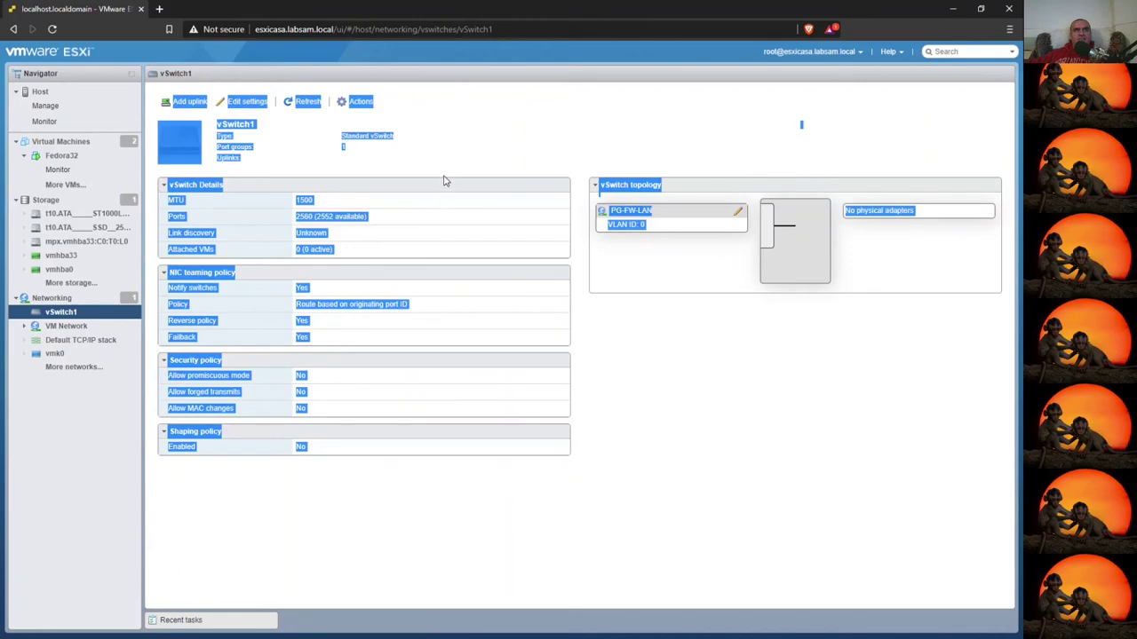
left_click(573, 372)
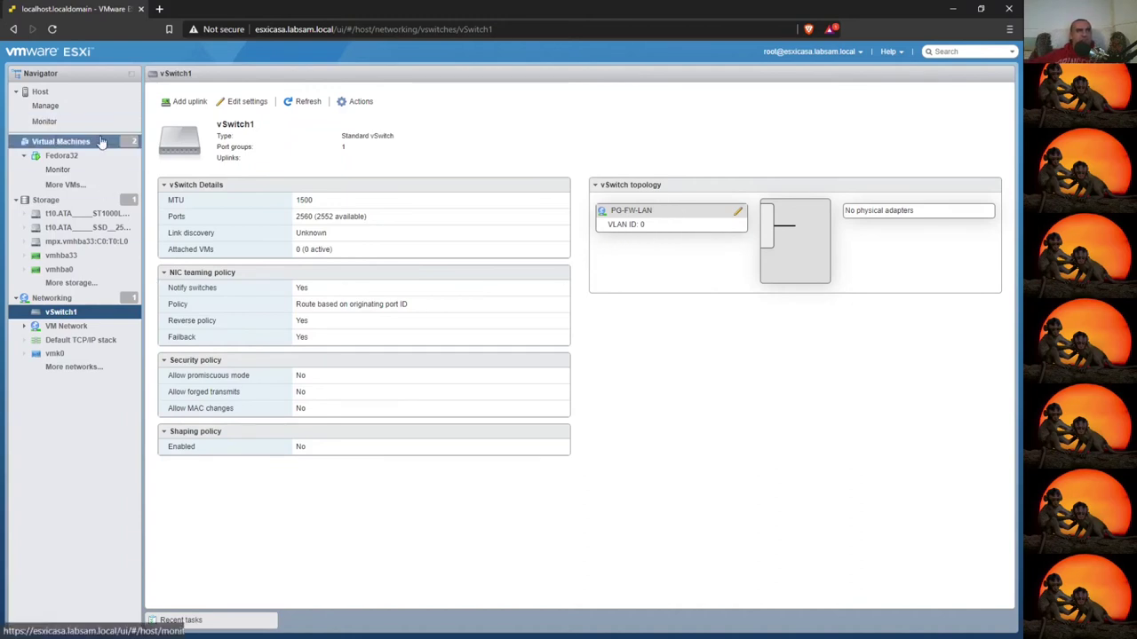
- Reboot the Fedora32 VM from its console after the finished installation
left_click(54, 156)
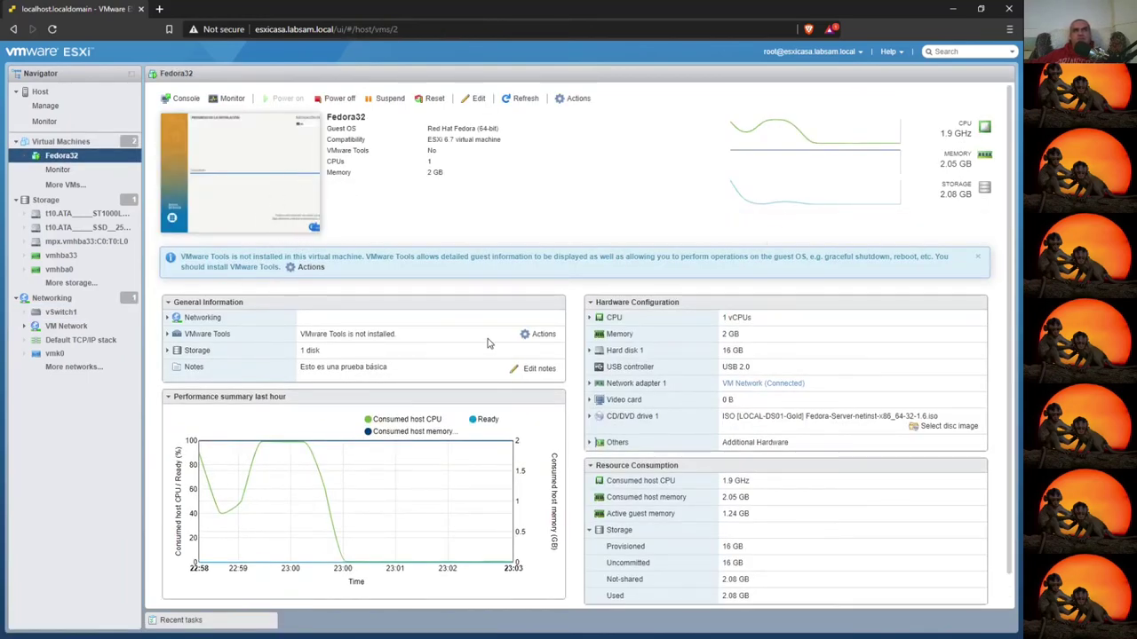
mouse_move(333, 497)
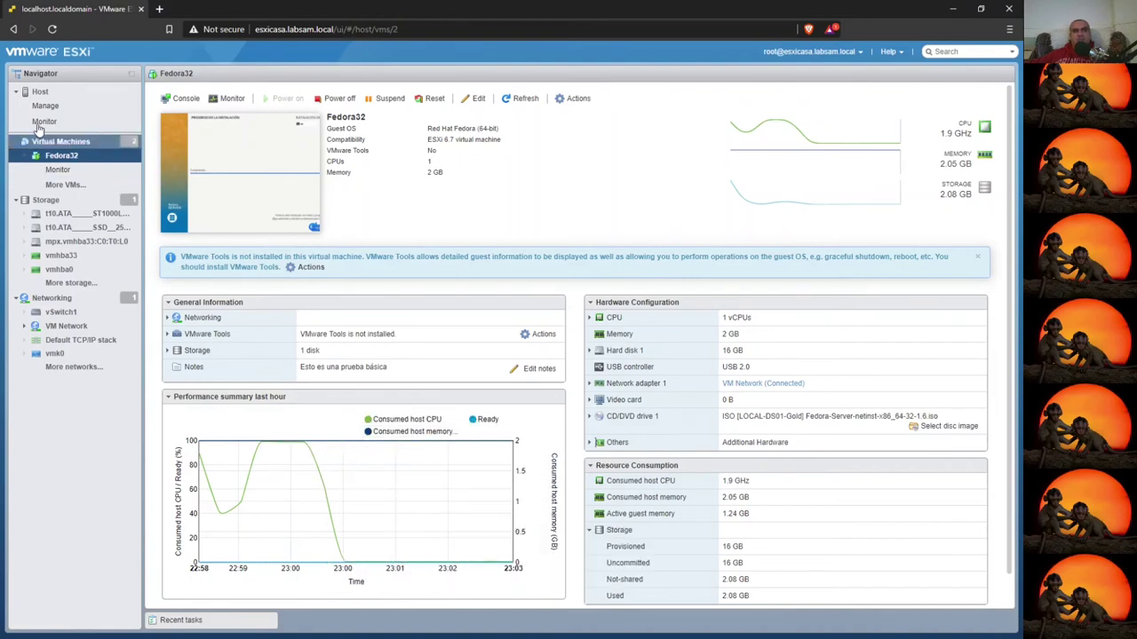
left_click(222, 153)
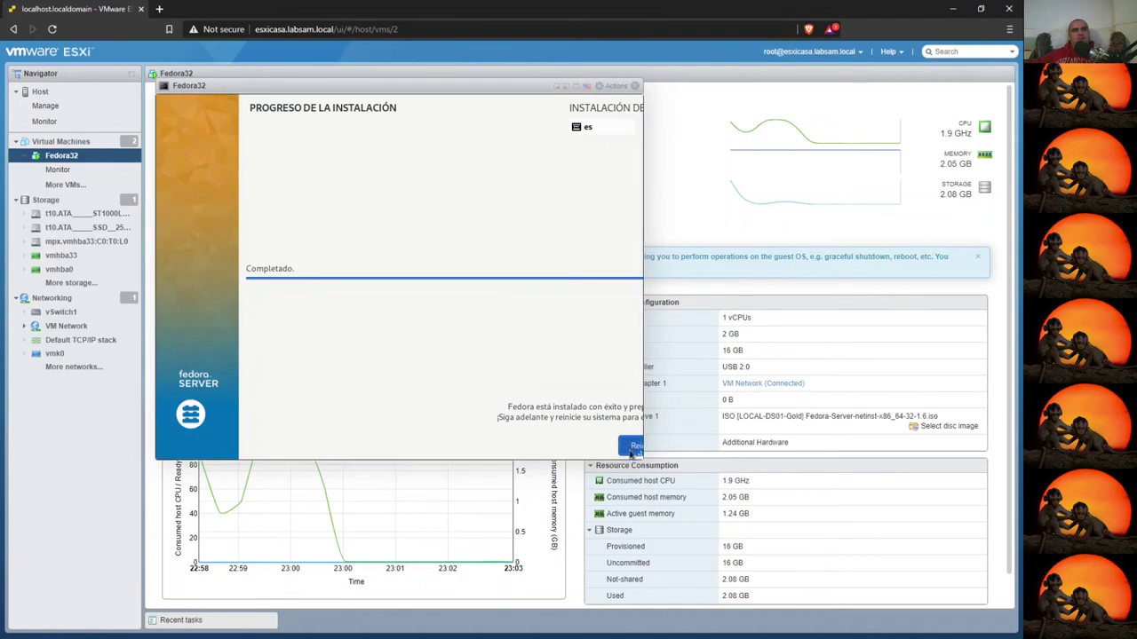
left_click(633, 450)
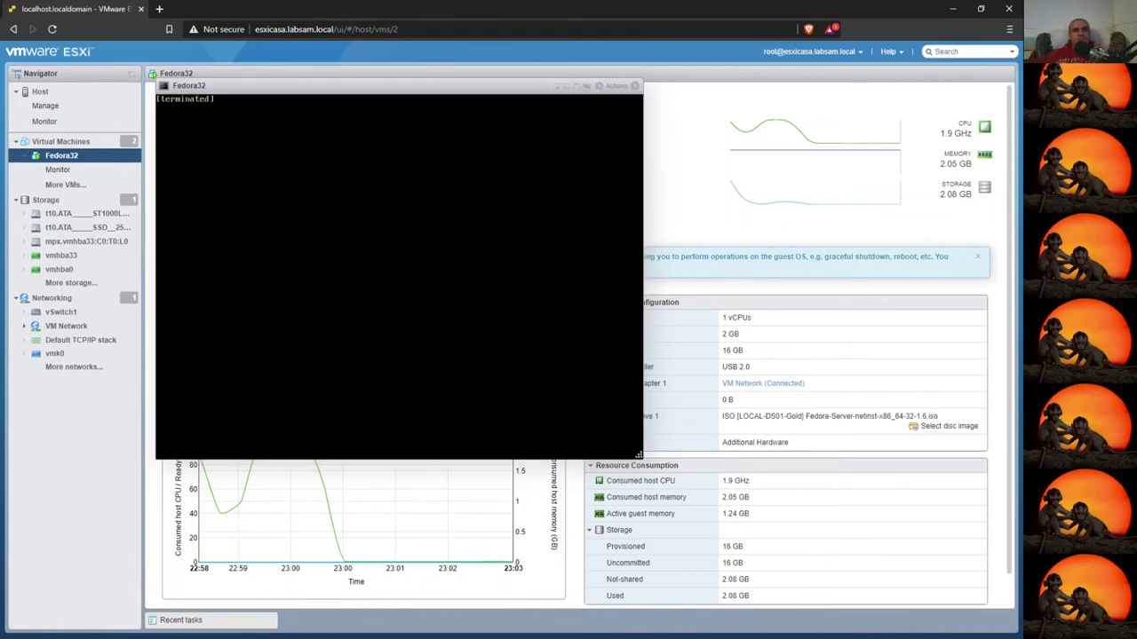
key("alt+Tab")
key("Up")
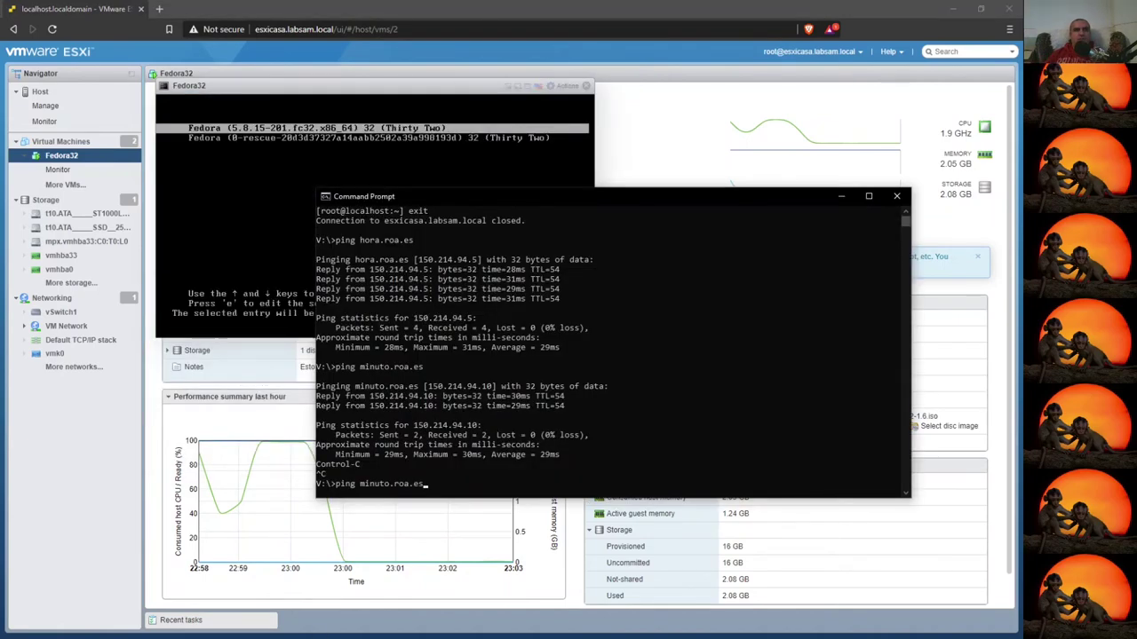
key("Up")
key("Up")
key("BackSpace")
key("BackSpace")
key("BackSpace")
key("BackSpace")
key("BackSpace")
key("BackSpace")
key("BackSpace")
key("BackSpace")
key("BackSpace")
key("BackSpace")
key("BackSpace")
key("BackSpace")
key("BackSpace")
key("BackSpace")
key("BackSpace")
key("BackSpace")
key("BackSpace")
key("BackSpace")
key("BackSpace")
key("BackSpace")
type("1")
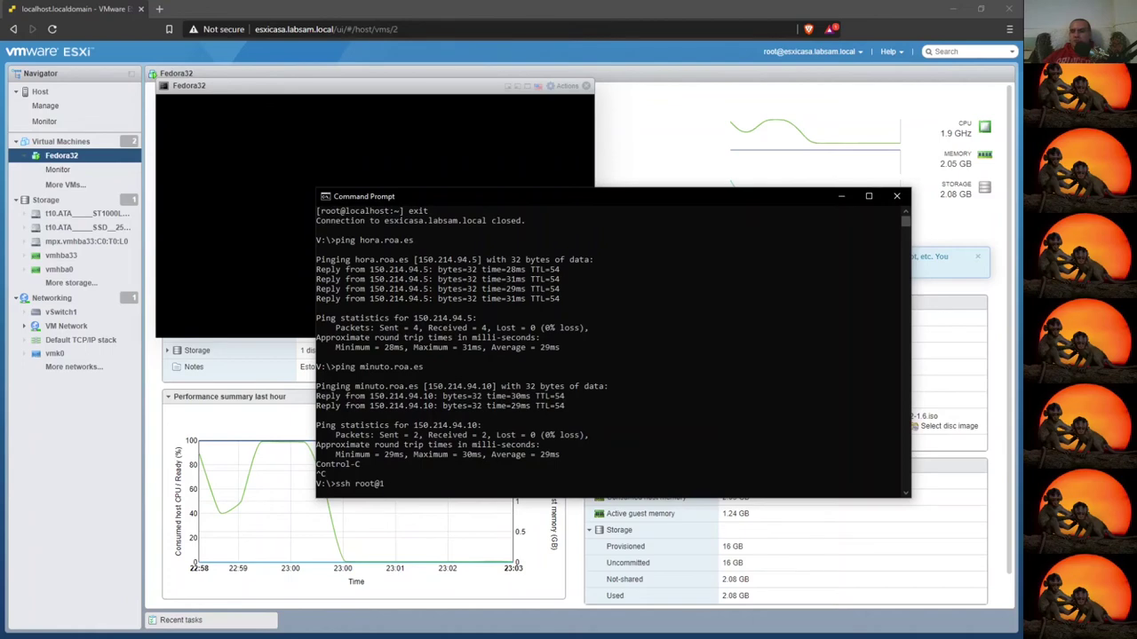
type("92.168.10.81")
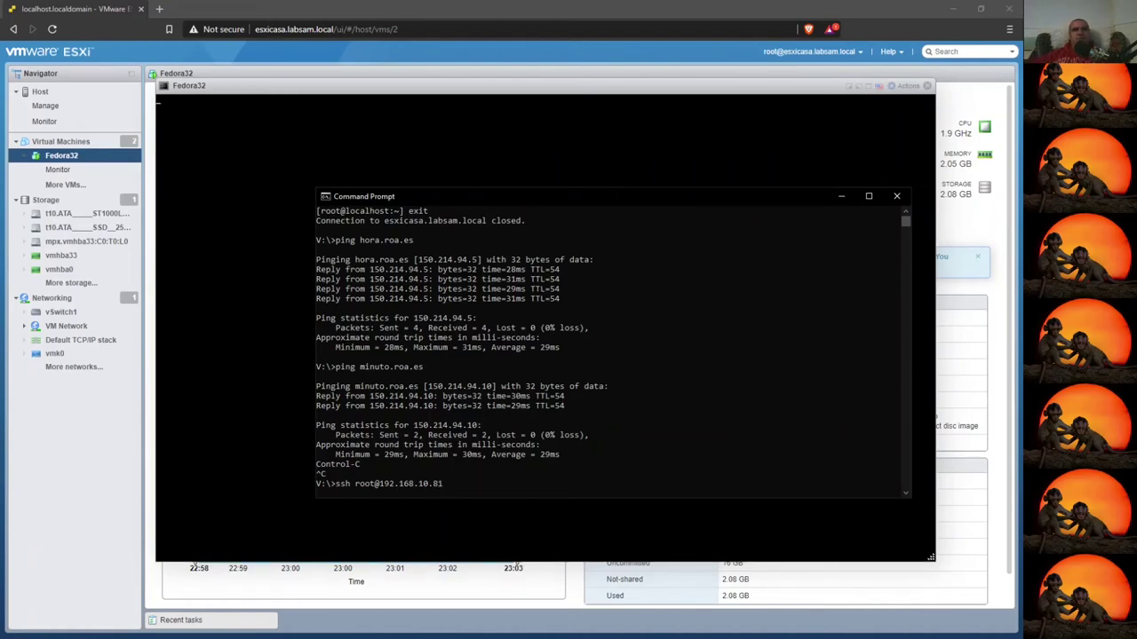
- Close the Fedora32 console once the login prompt appears
left_click(110, 55)
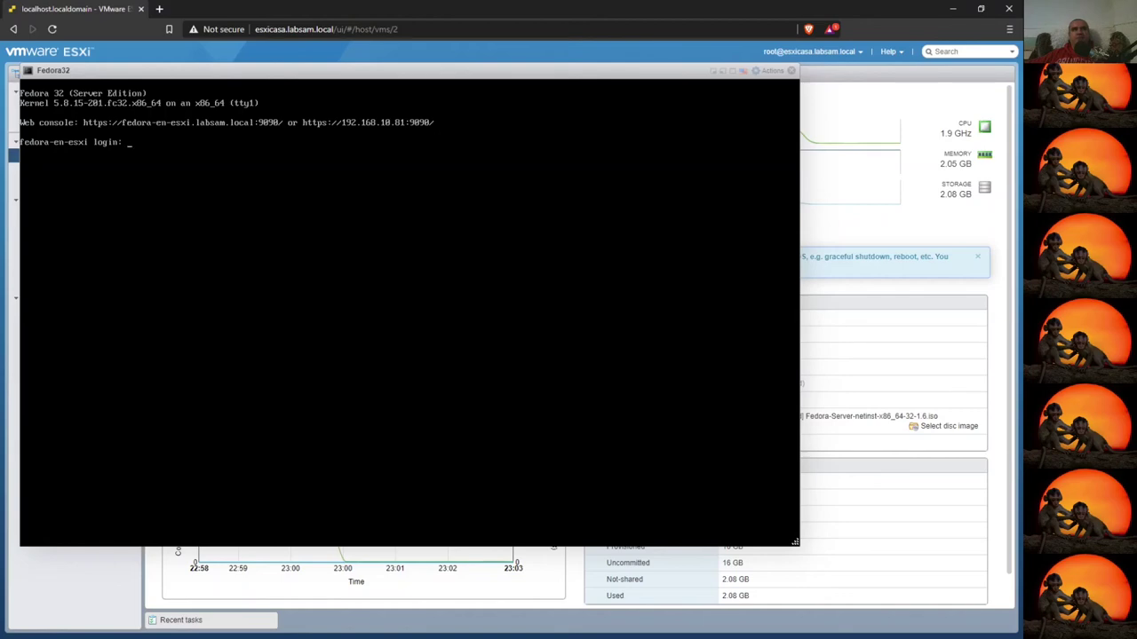
scroll(586, 413, "down", 1)
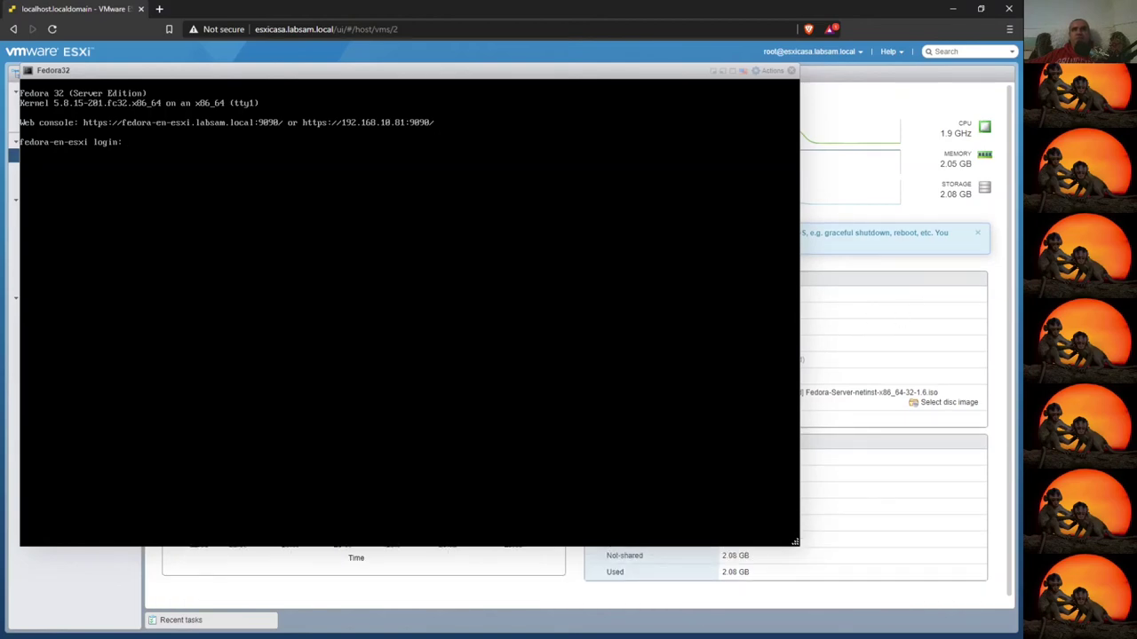
left_click(790, 73)
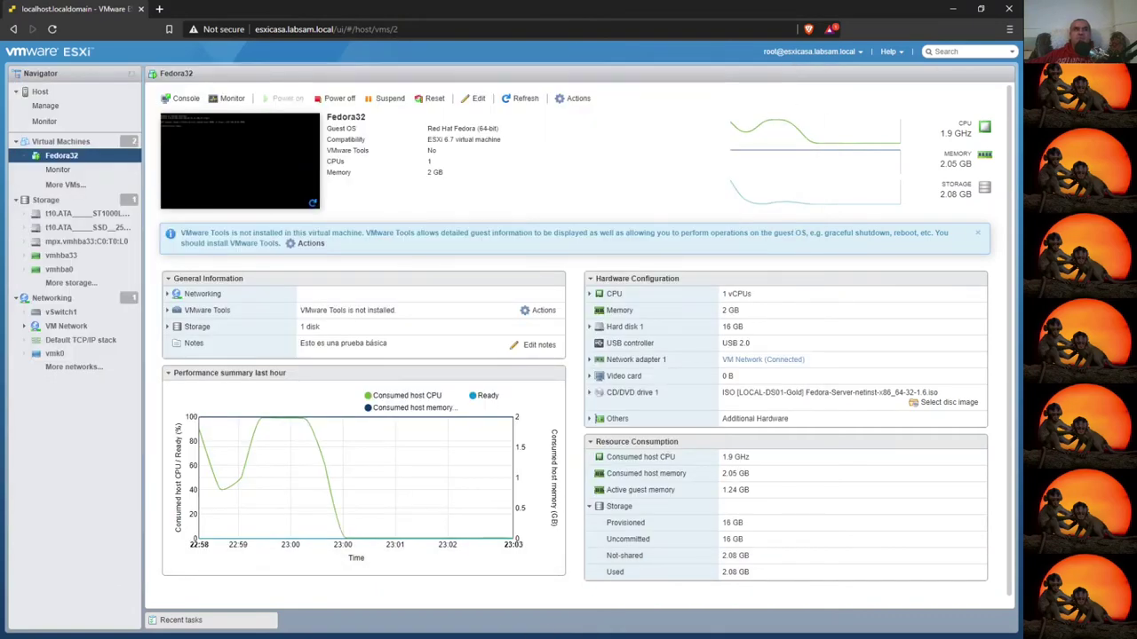
key("alt+Tab")
type("ssh root@192.168.10.81")
key("Return")
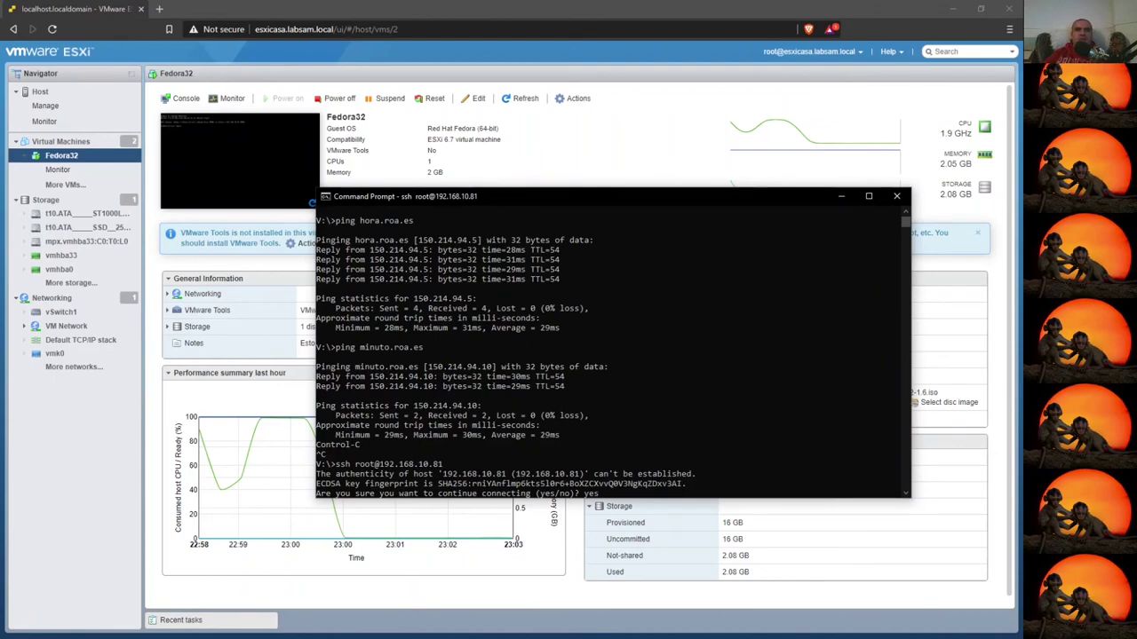
type("yes")
key("Return")
key("Return")
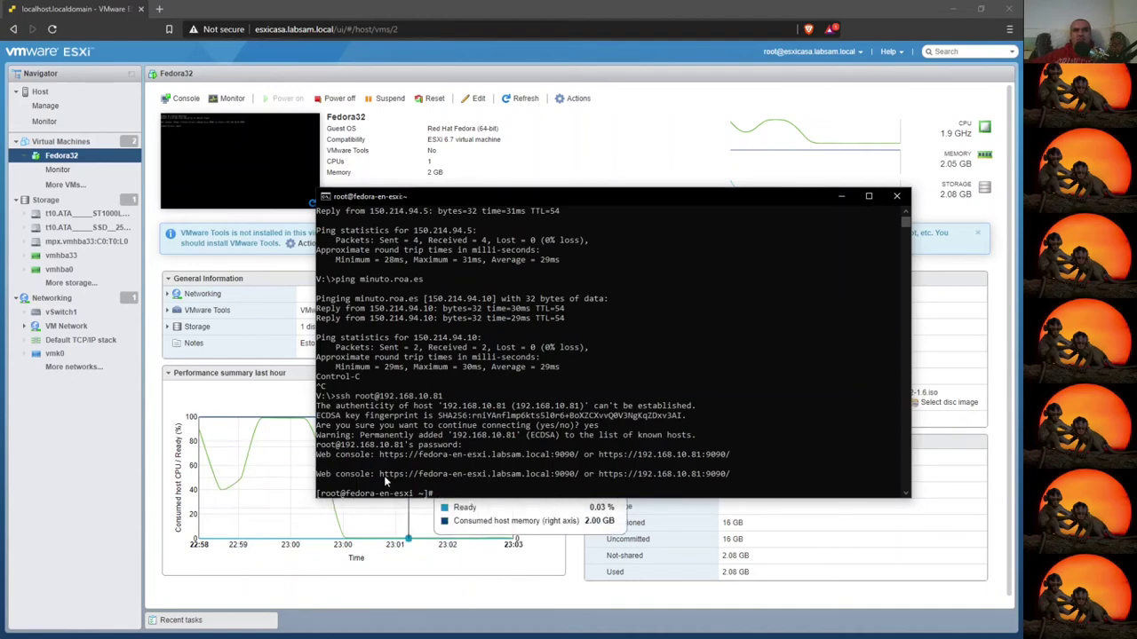
- Copy the Web console URL from the SSH login banner
left_click_drag(380, 474, 574, 476)
key("ctrl+c")
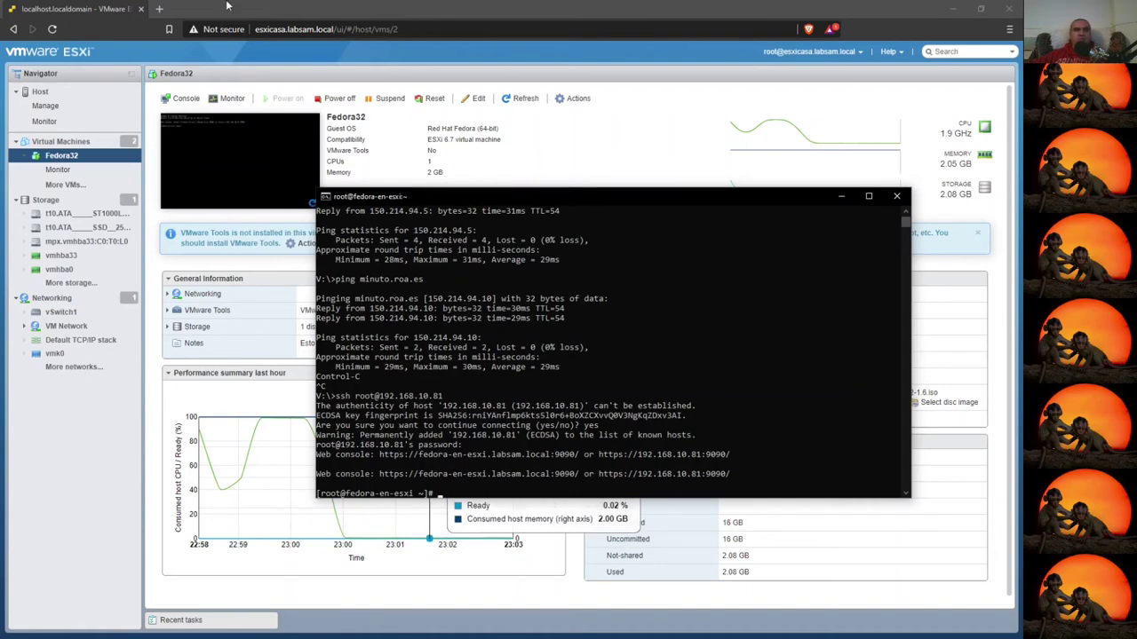
left_click(174, 18)
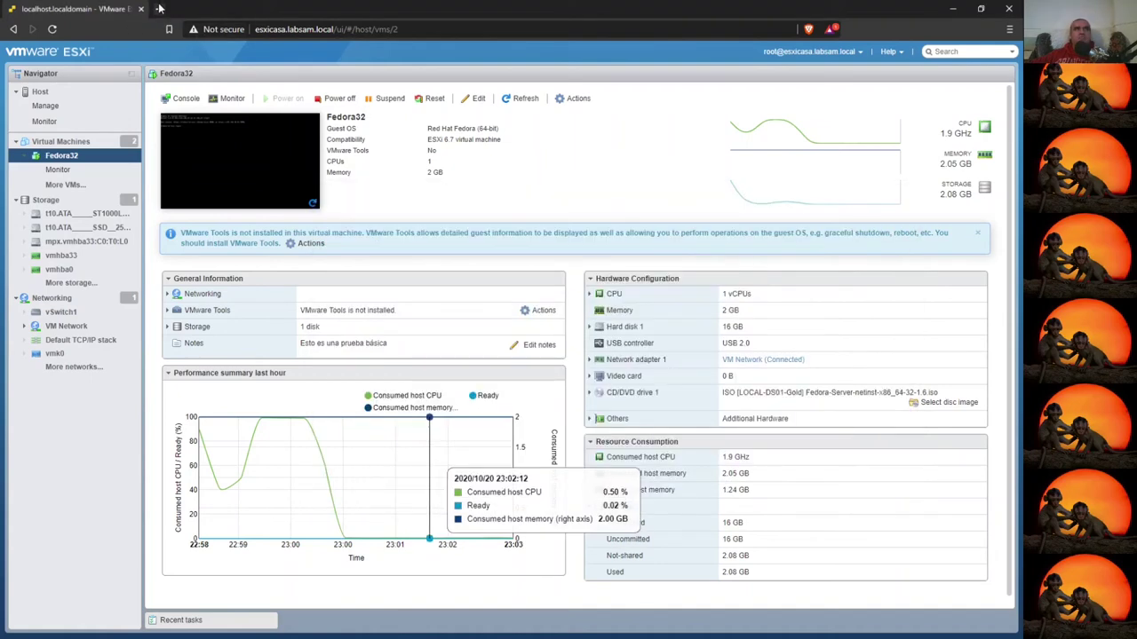
- Load the copied web console URL in a new browser tab
left_click(159, 8)
key("ctrl+v")
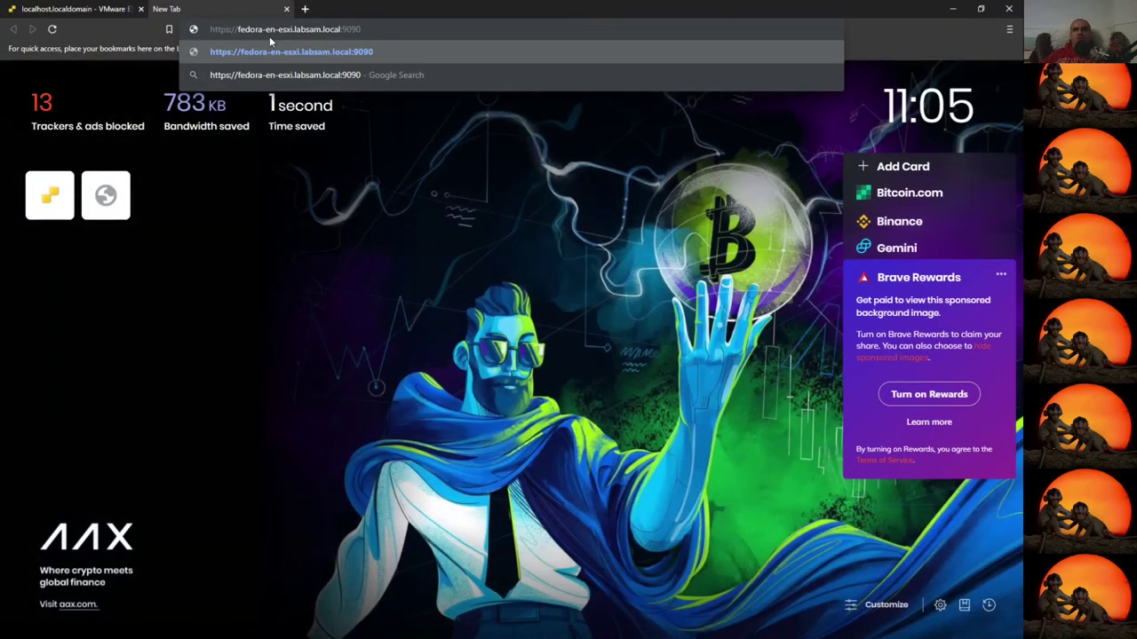
key("Return")
left_click(367, 34)
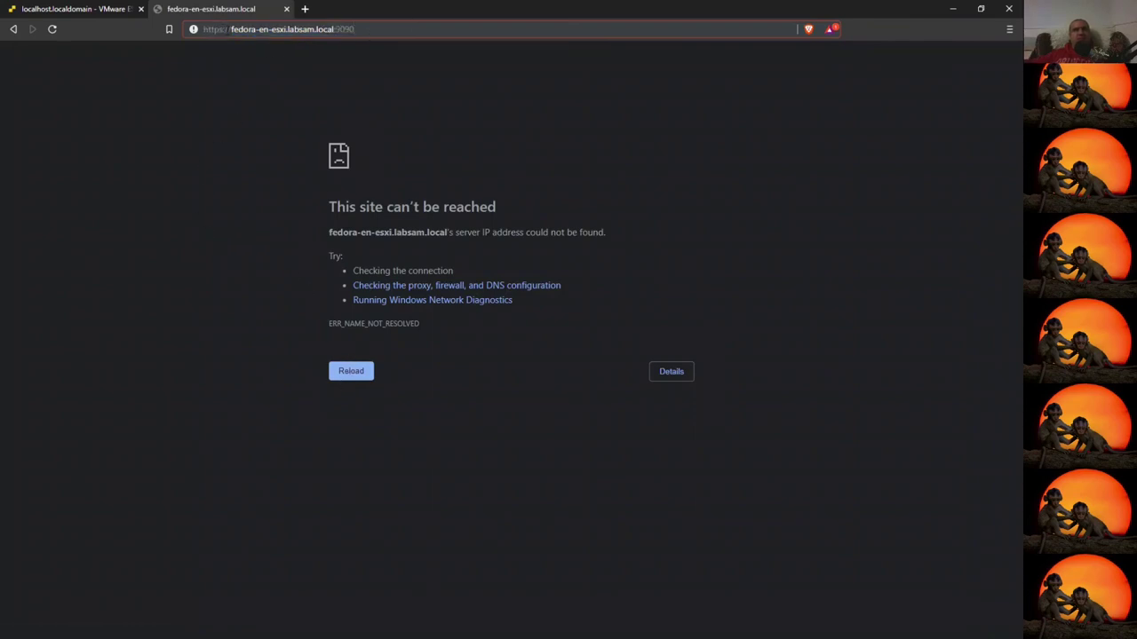
left_click_drag(232, 29, 316, 30)
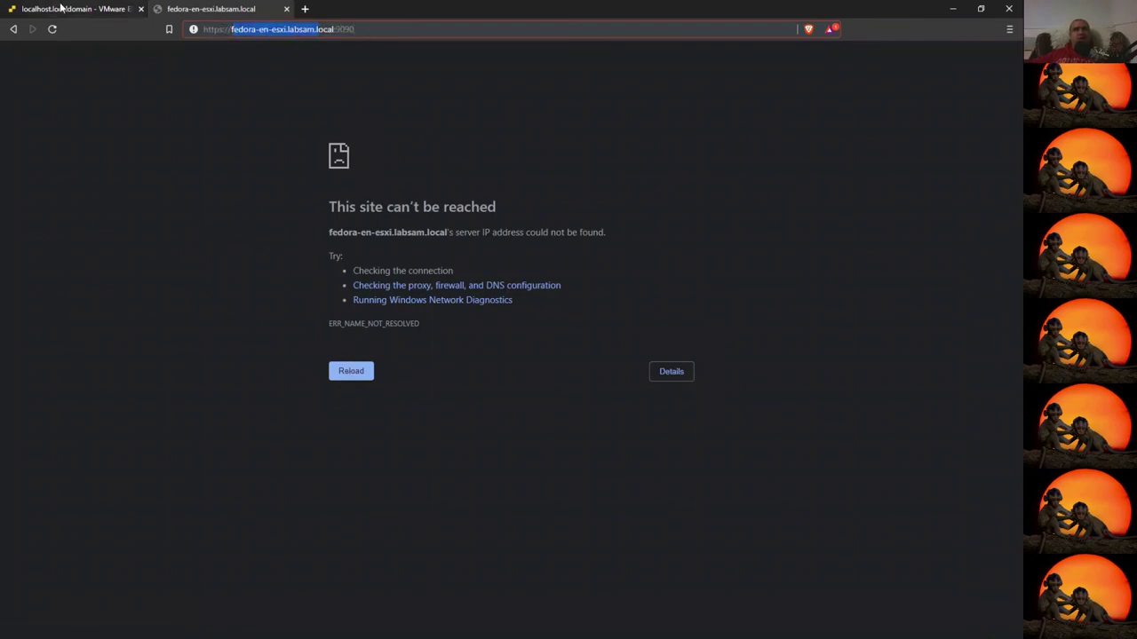
- Replace the hostname with 192.168.10.81:9090 and proceed past the certificate warning
left_click(58, 9)
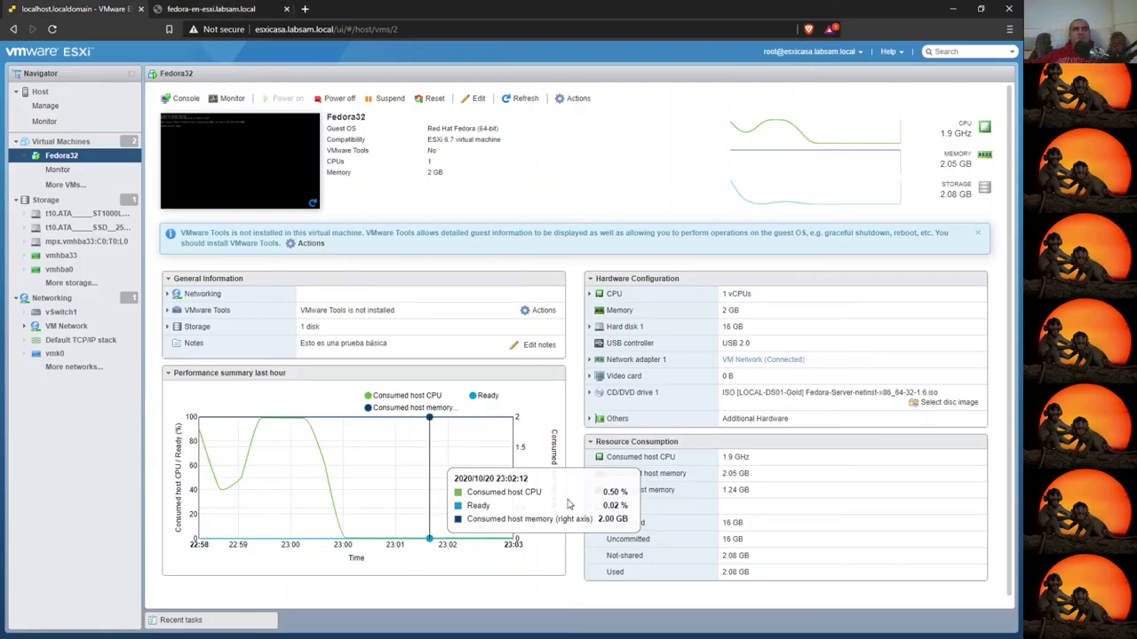
key("alt+Tab")
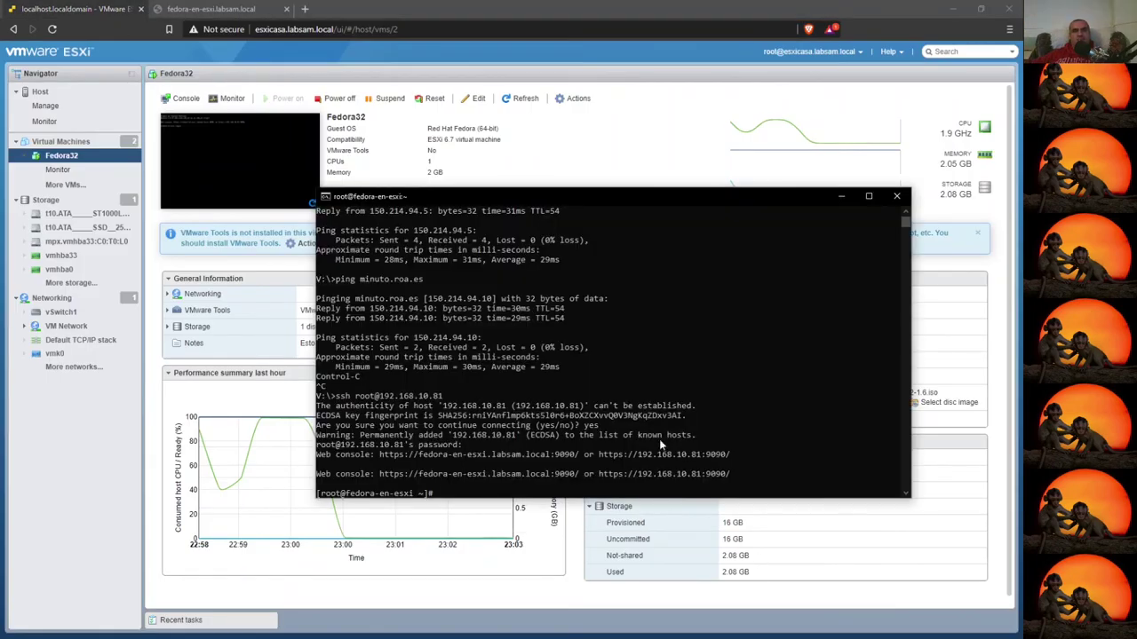
left_click_drag(656, 475, 707, 475)
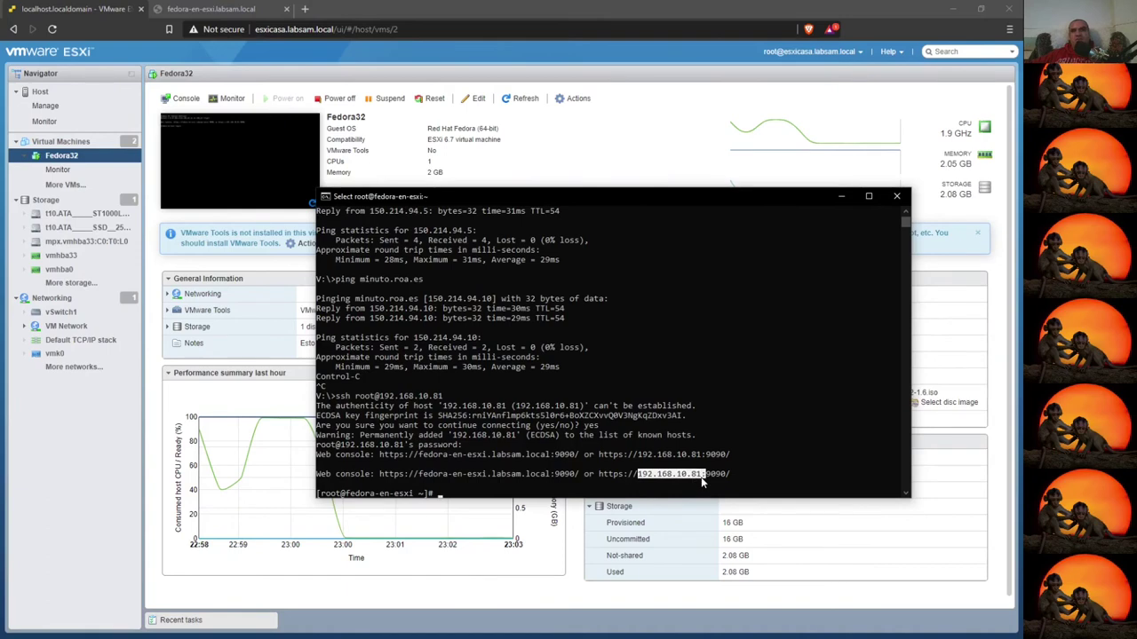
key("ctrl+c")
key("alt+Tab")
left_click_drag(301, 37, 325, 35)
key("ctrl+v")
key("Return")
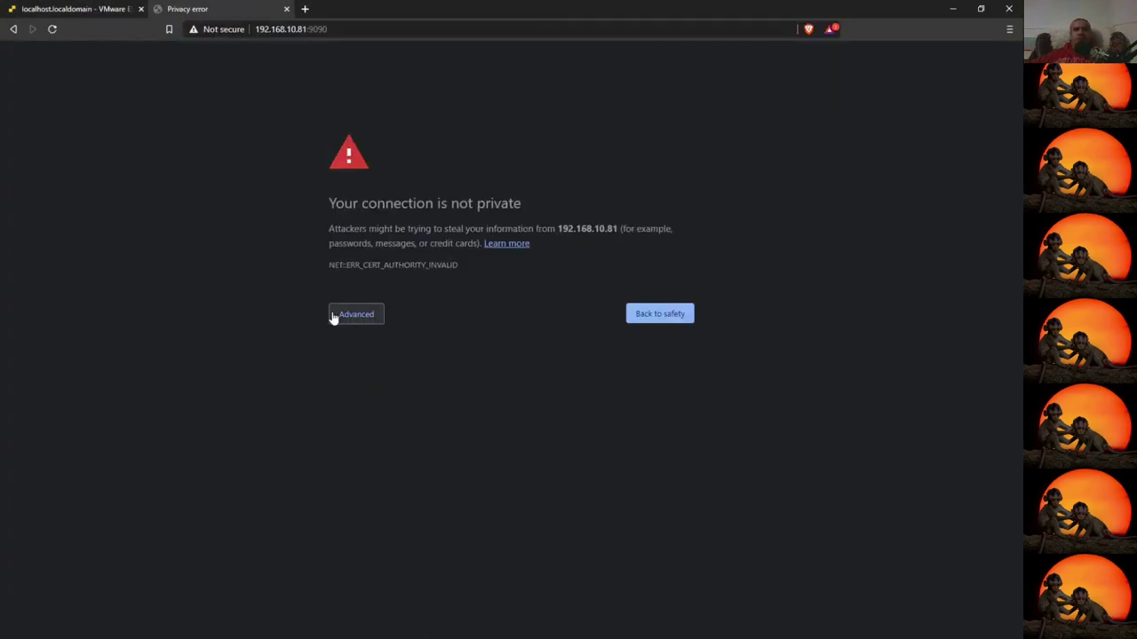
left_click(366, 318)
left_click(409, 410)
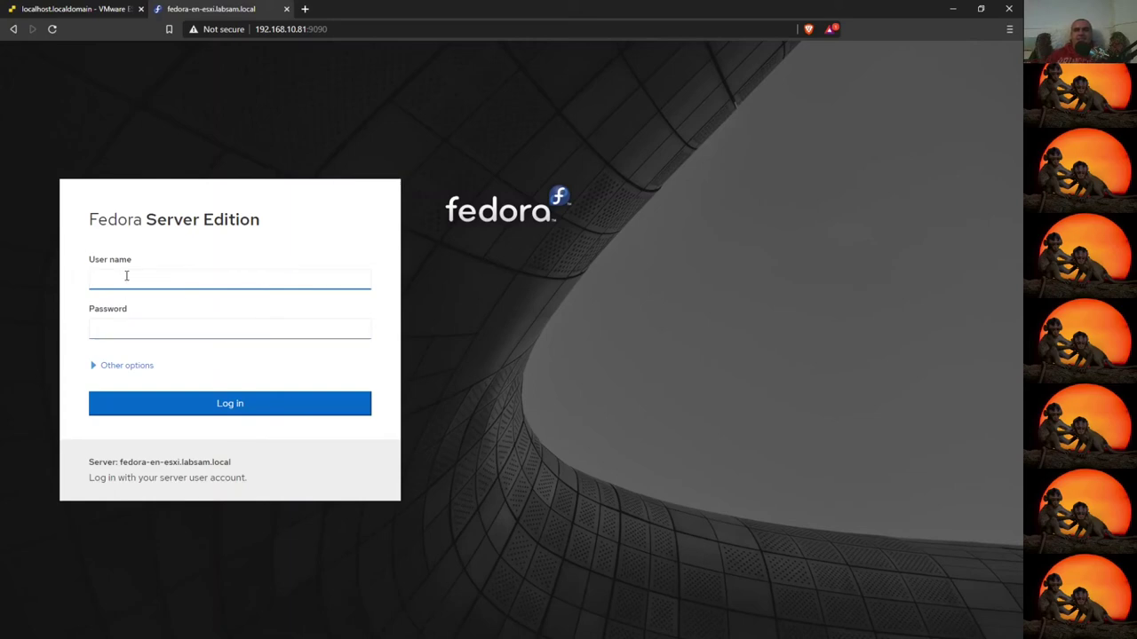
- Log in to Cockpit as root with the account password
left_click_drag(114, 467, 233, 476)
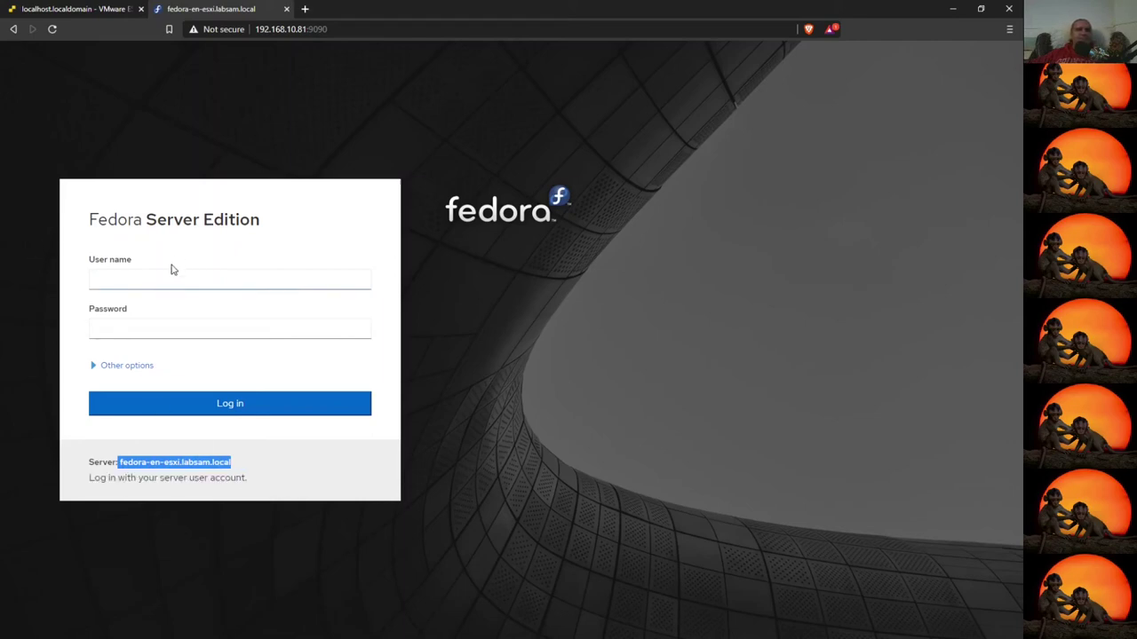
left_click(132, 281)
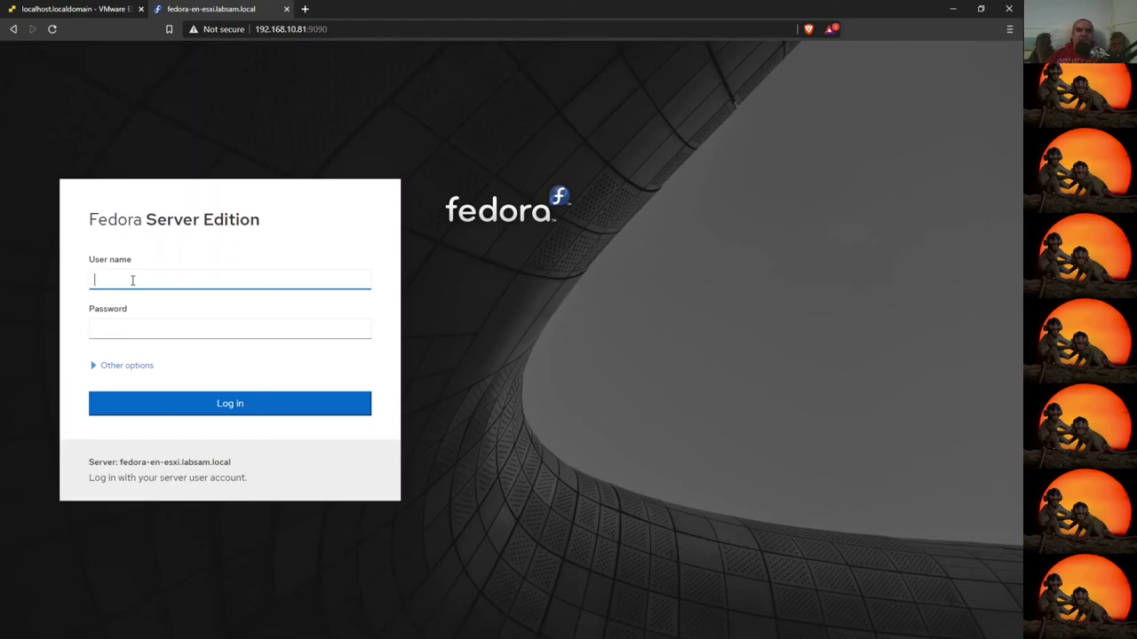
type("root")
key("Tab")
type("••")
key("Return")
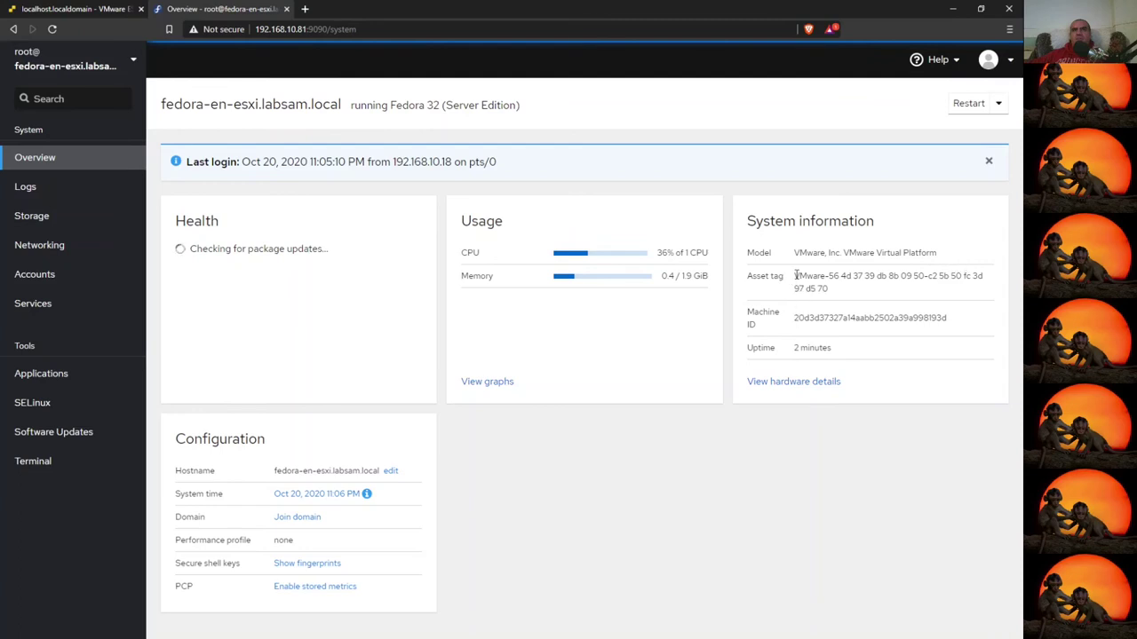
left_click_drag(796, 276, 968, 294)
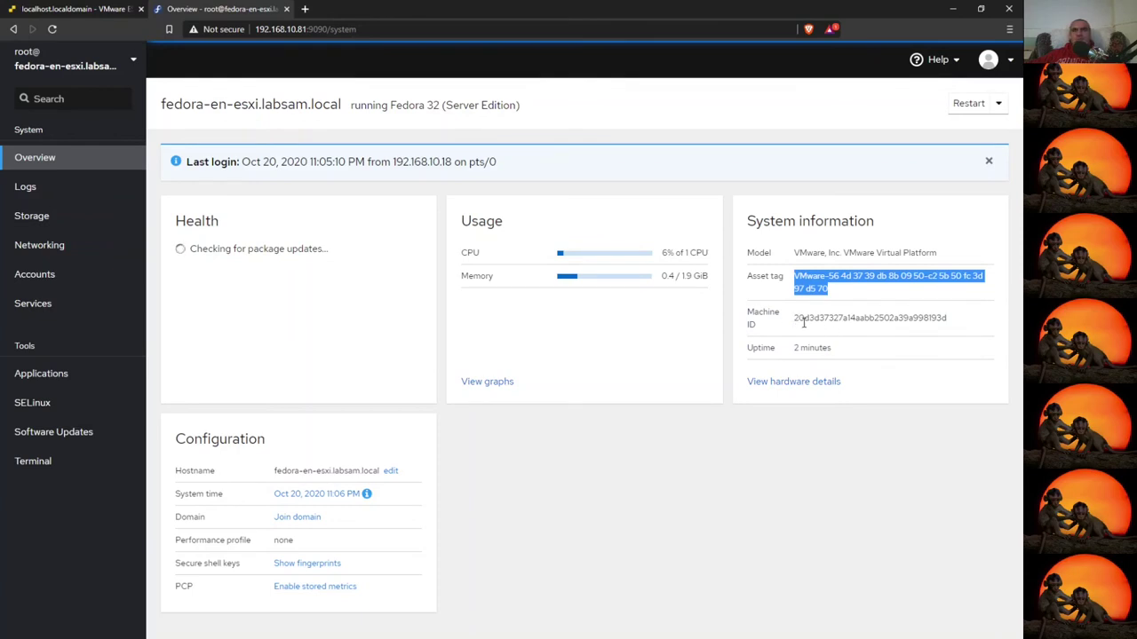
left_click(789, 382)
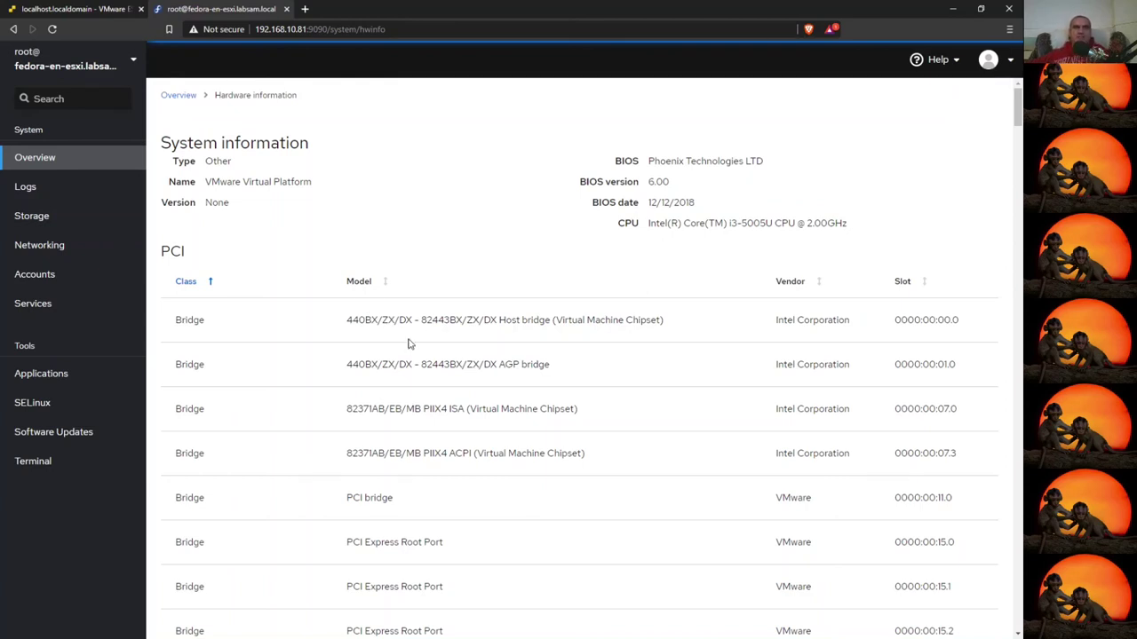
left_click_drag(348, 321, 373, 322)
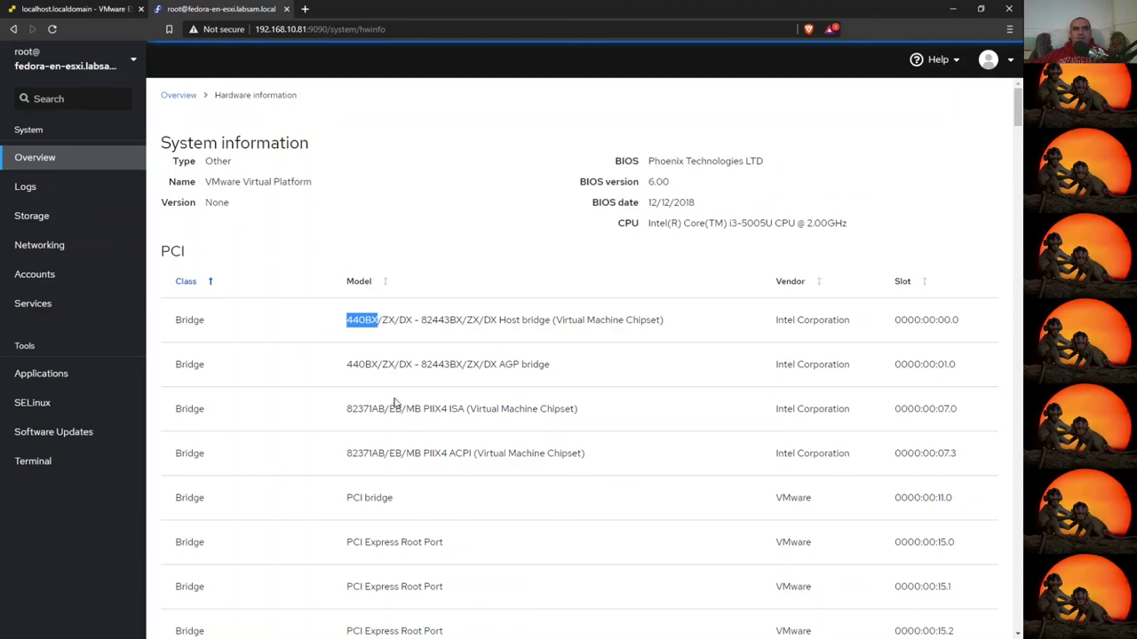
scroll(582, 364, "down", 3)
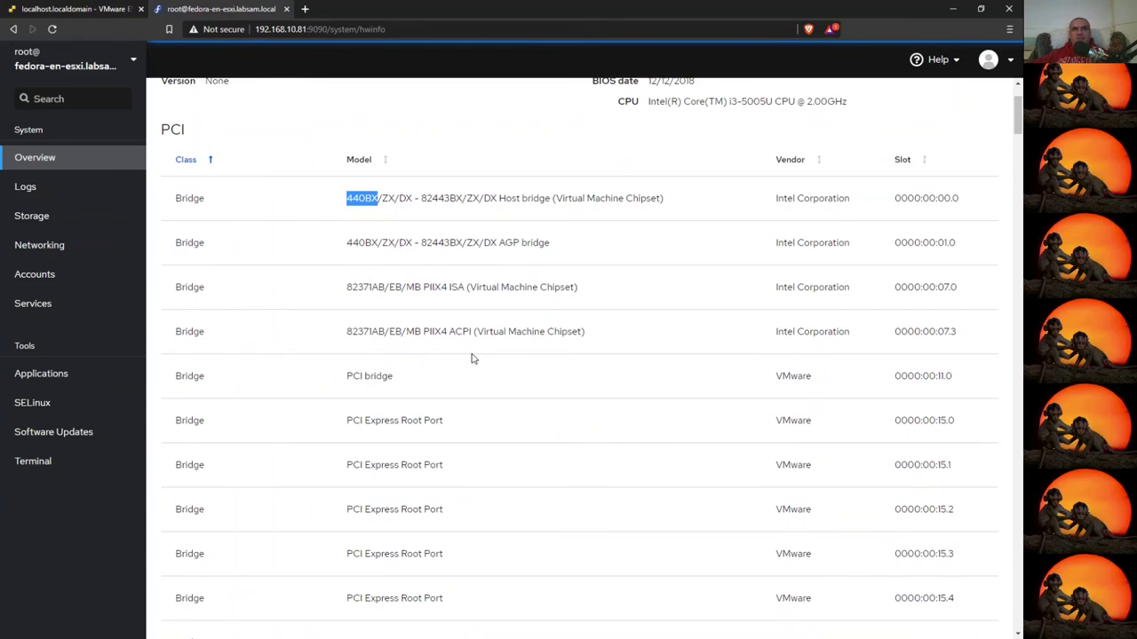
scroll(494, 392, "down", 14)
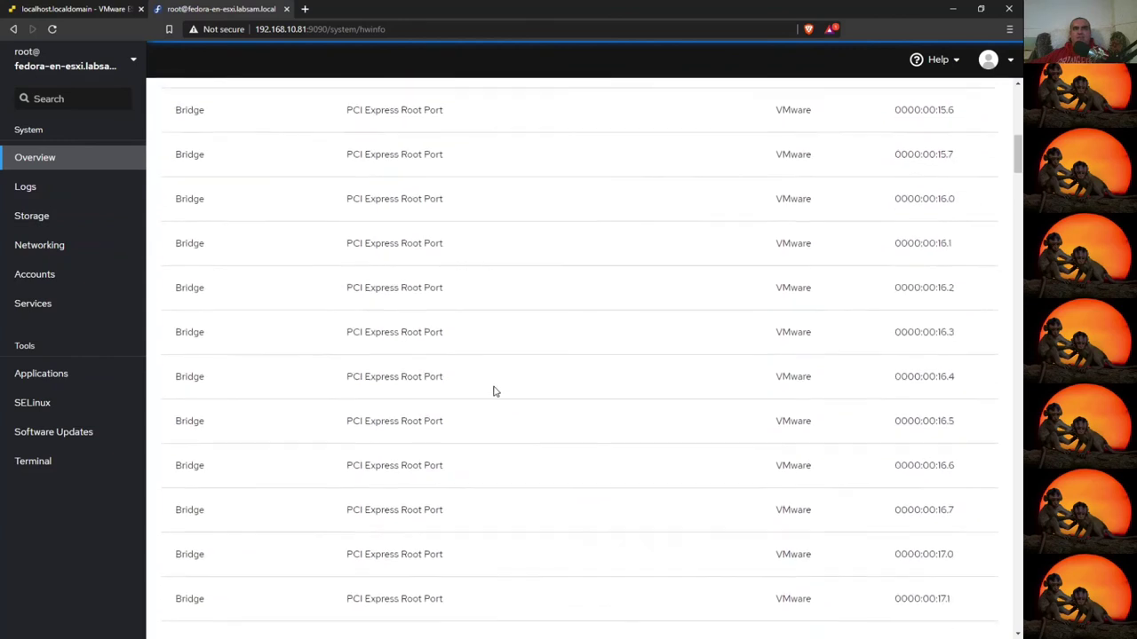
scroll(494, 392, "down", 19)
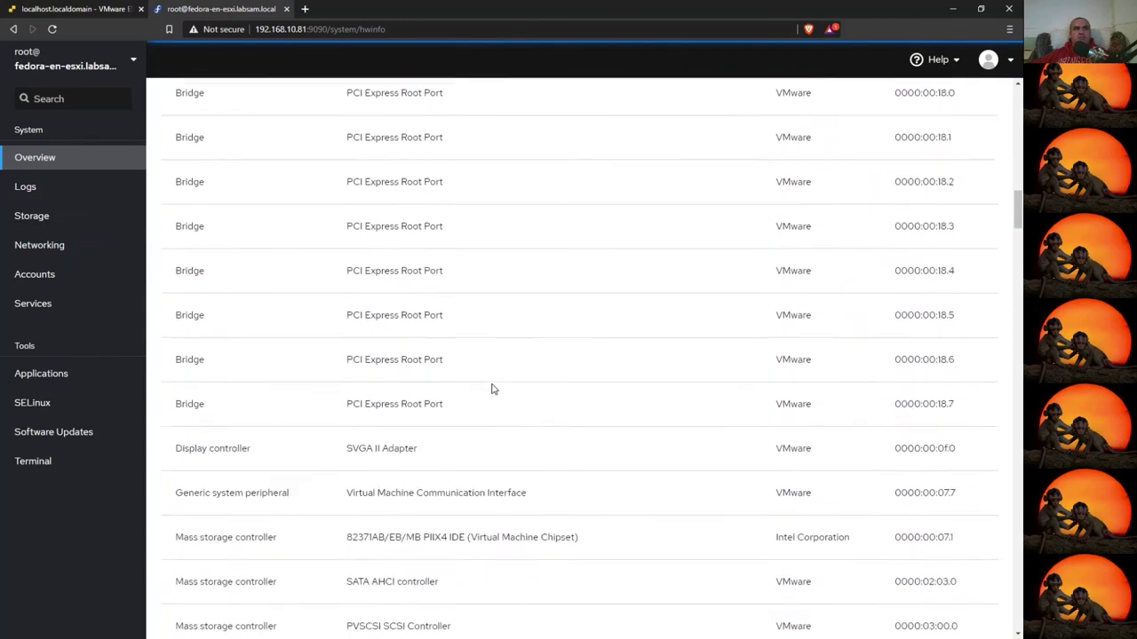
scroll(494, 389, "down", 6)
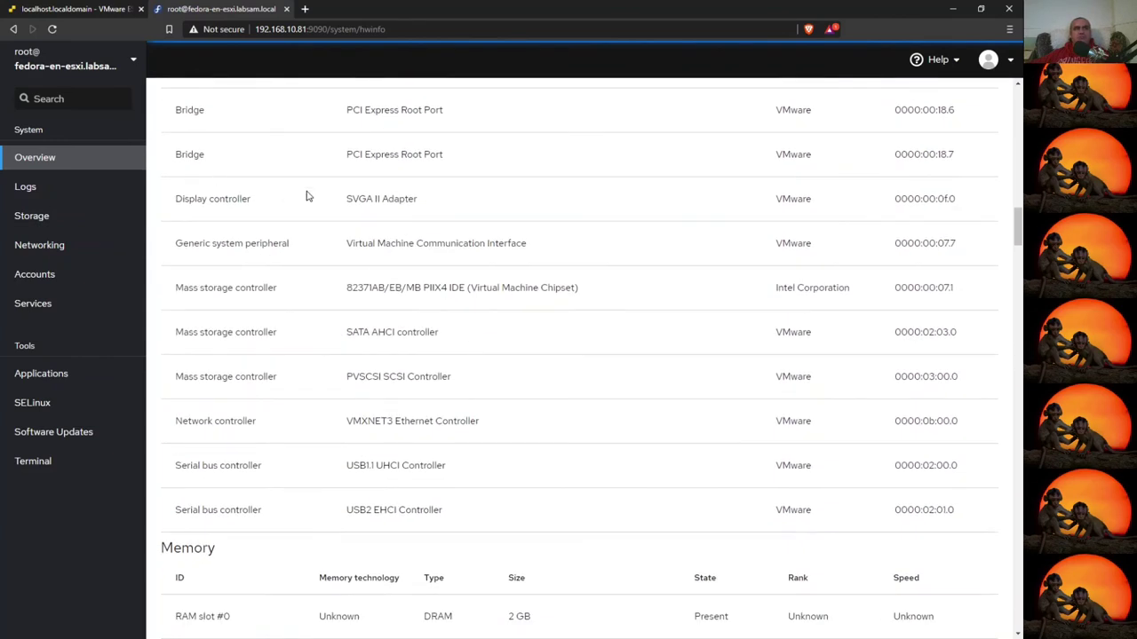
left_click_drag(347, 201, 482, 211)
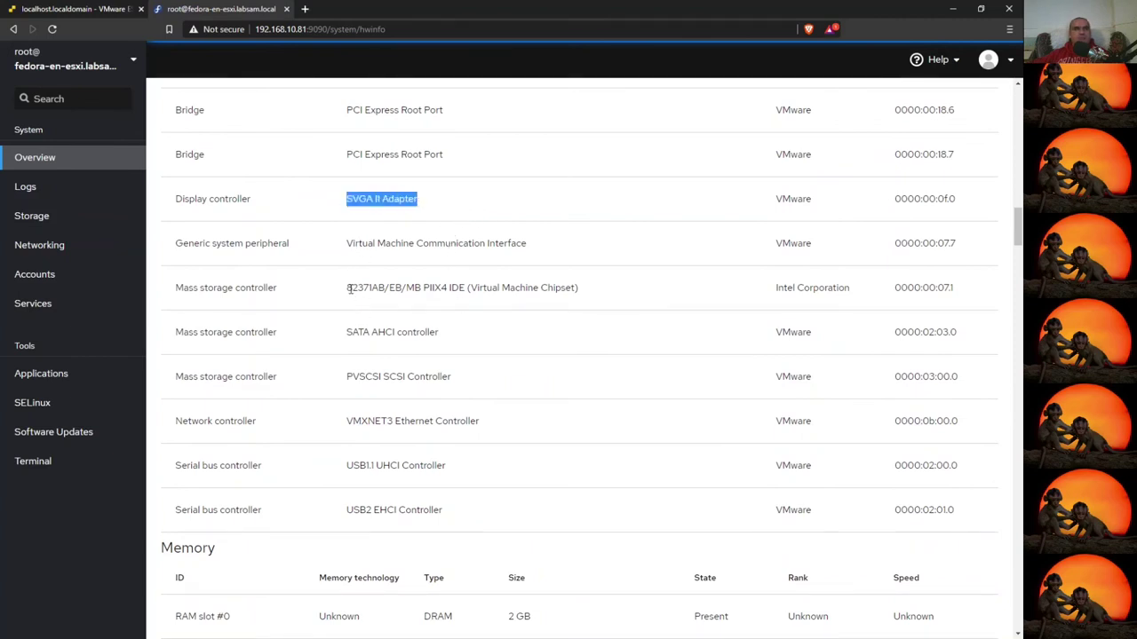
left_click_drag(344, 294, 452, 289)
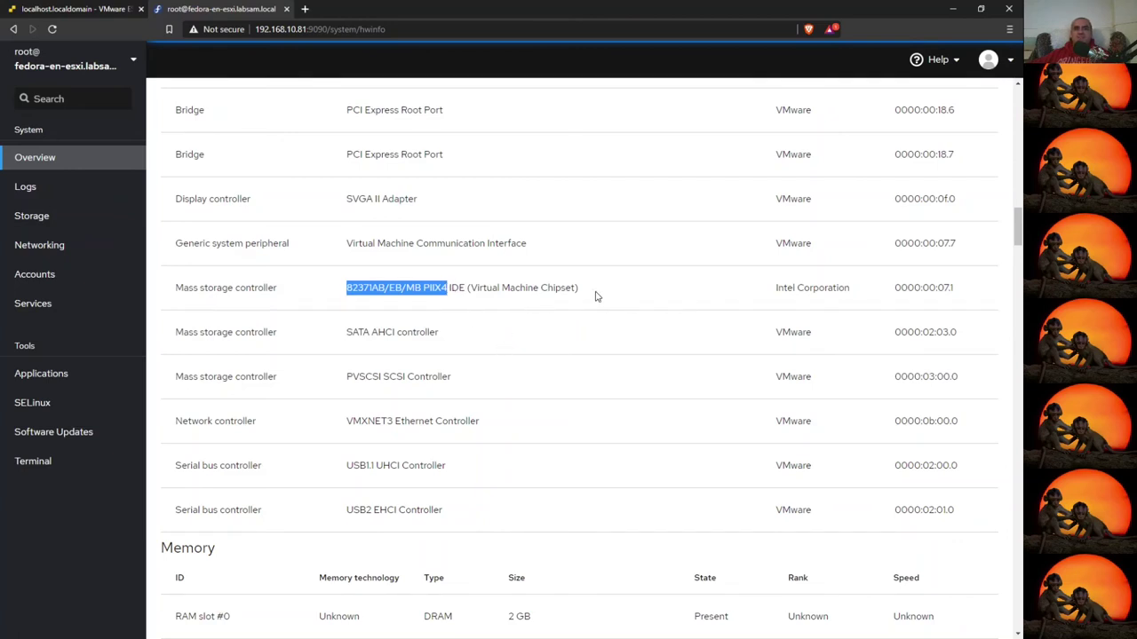
left_click_drag(345, 422, 482, 425)
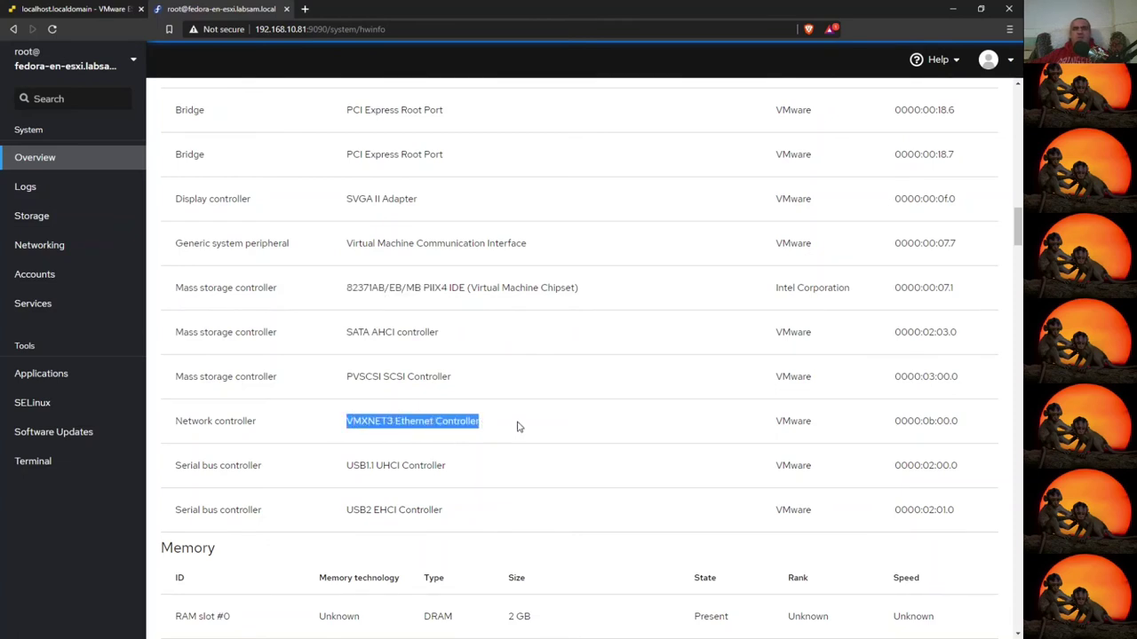
left_click_drag(348, 379, 459, 383)
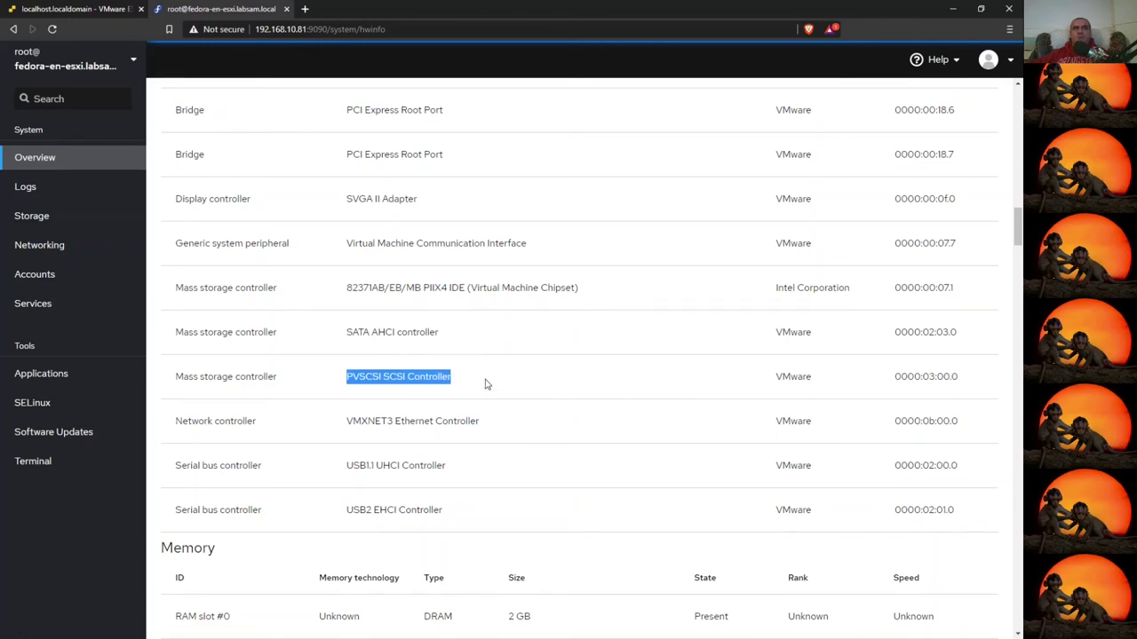
scroll(486, 383, "down", 5)
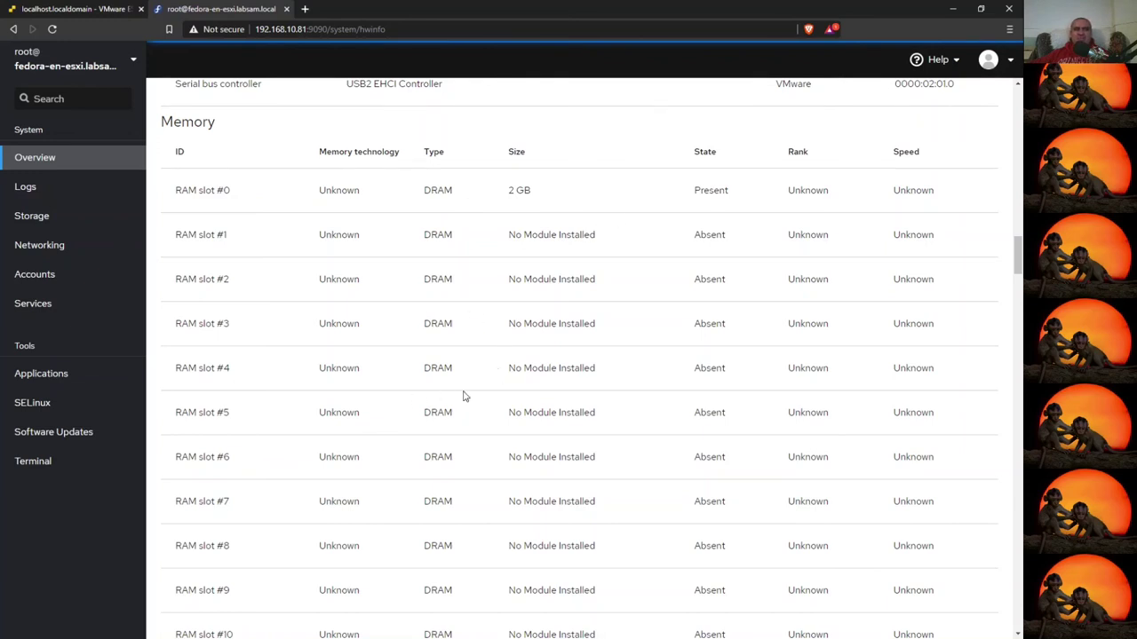
scroll(462, 396, "down", 20)
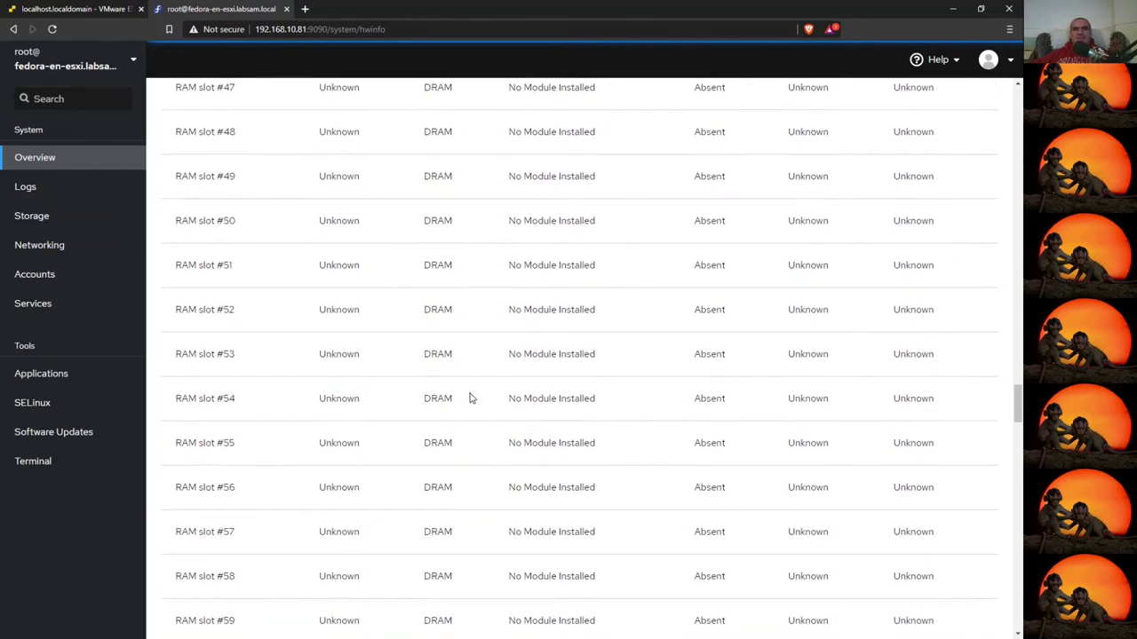
scroll(471, 399, "down", 20)
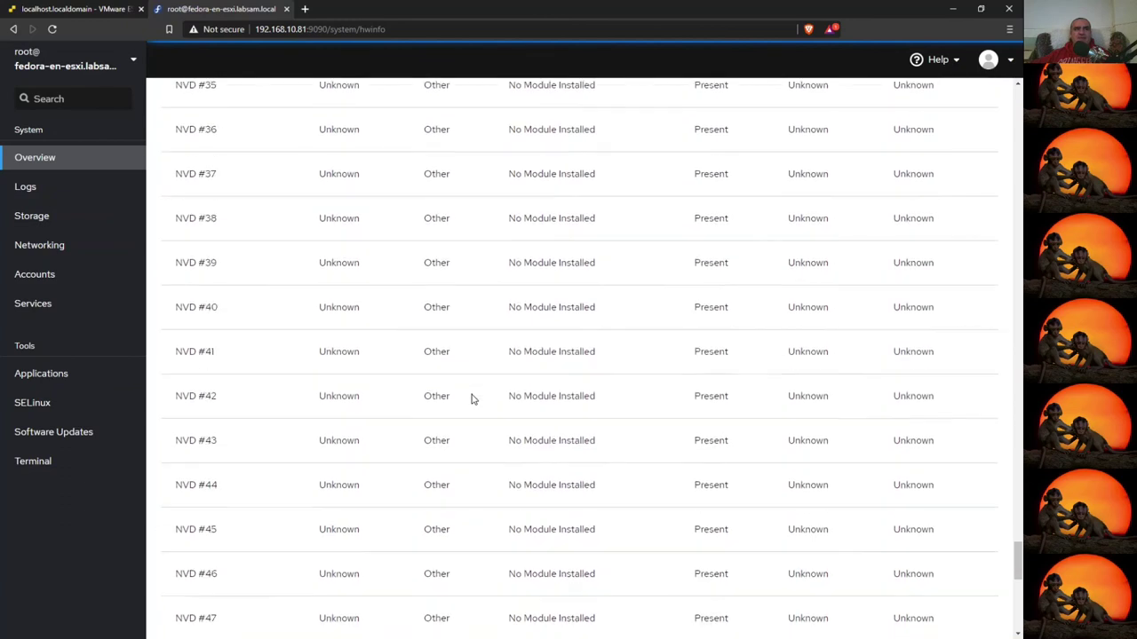
left_click_drag(175, 396, 320, 409)
scroll(346, 410, "down", 9)
- Review Cockpit's ens192 interface details and MAC 00:0C:29:97:D5:70, then return to ESXi's Fedora32 page
left_click(44, 246)
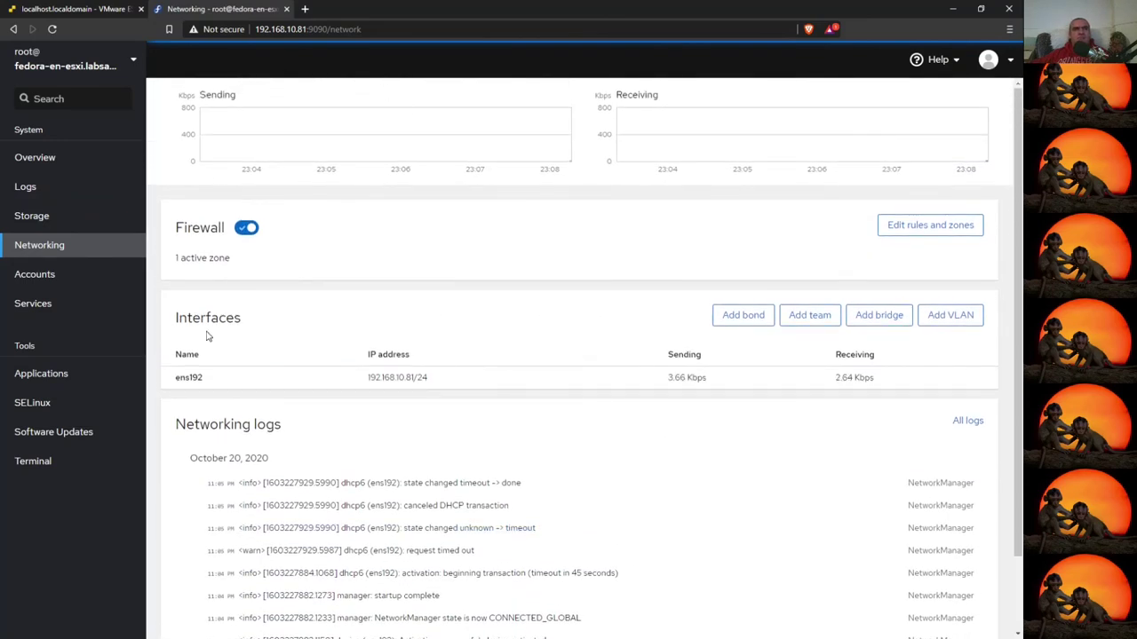
left_click(195, 380)
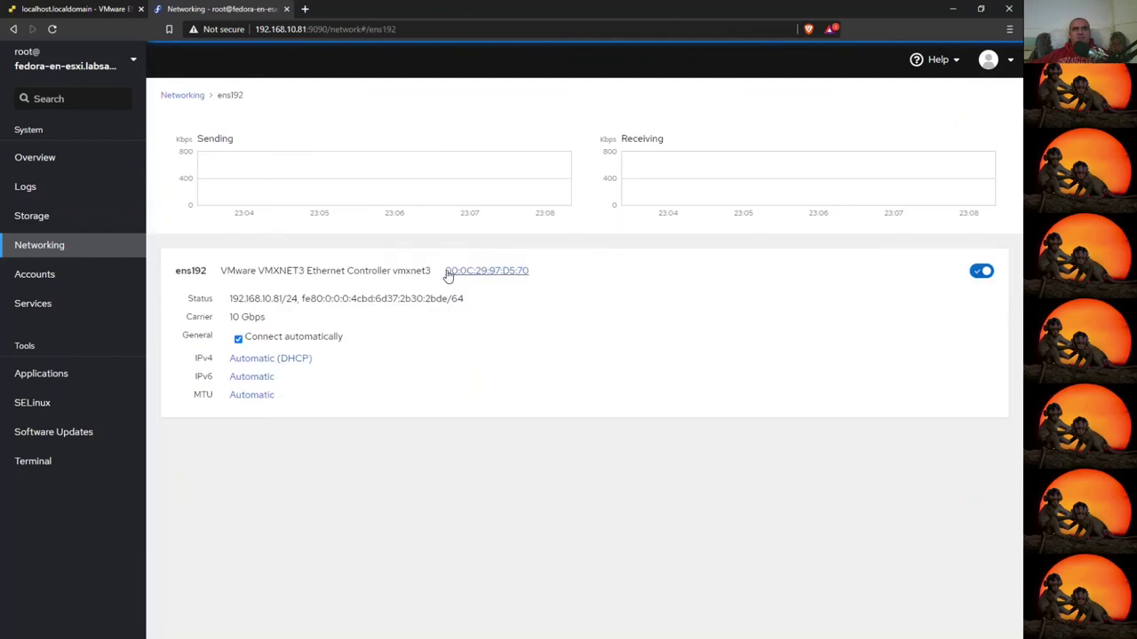
left_click_drag(446, 272, 546, 272)
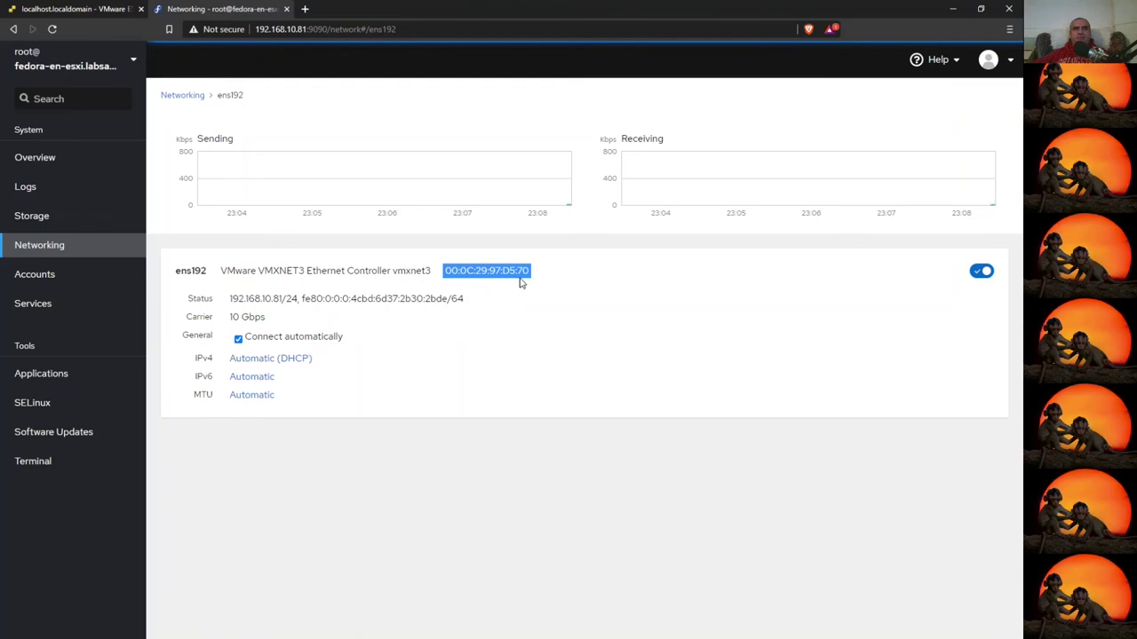
left_click(56, 11)
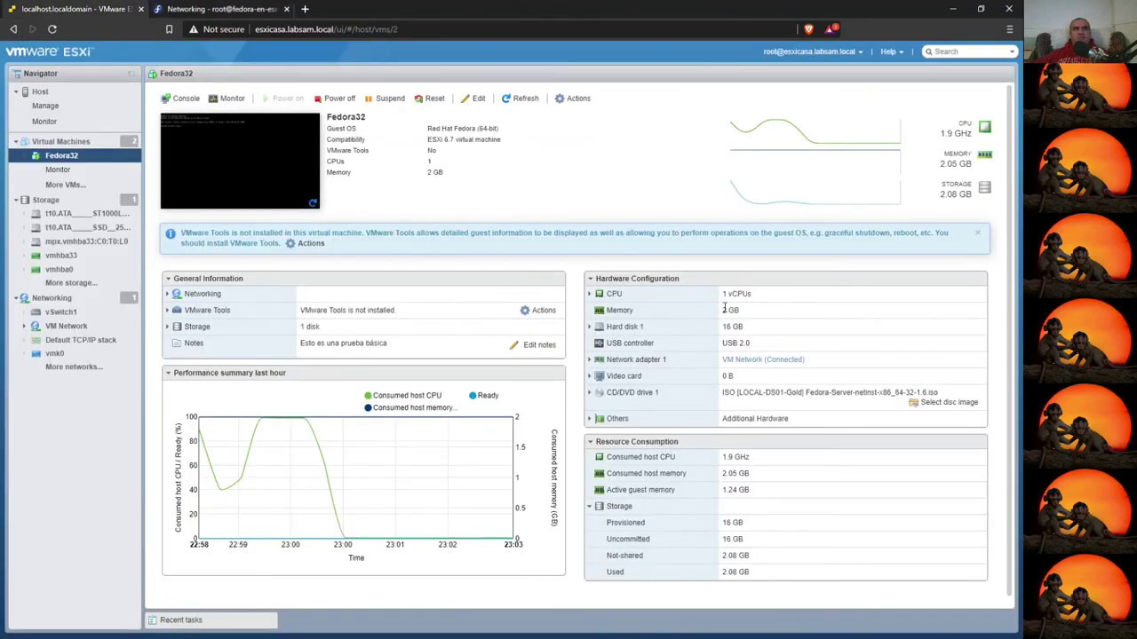
- Inspect Fedora32's network adapter 1 MAC and CD/DVD disc image without changing anything
left_click(590, 360)
triple_click(750, 409)
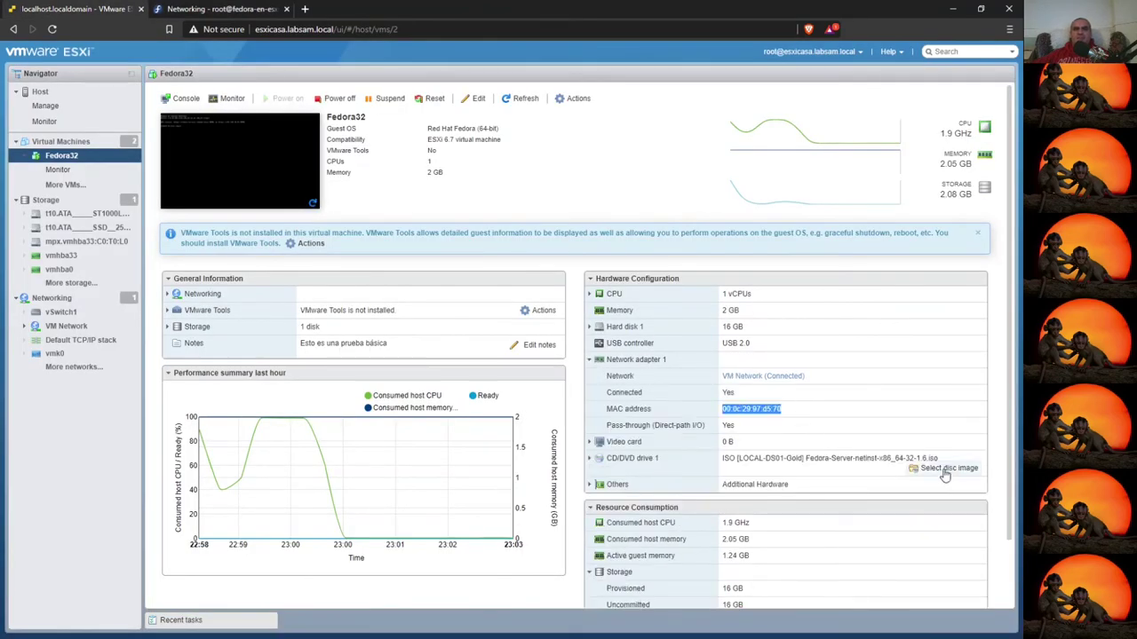
left_click(589, 458)
scroll(793, 454, "down", 2)
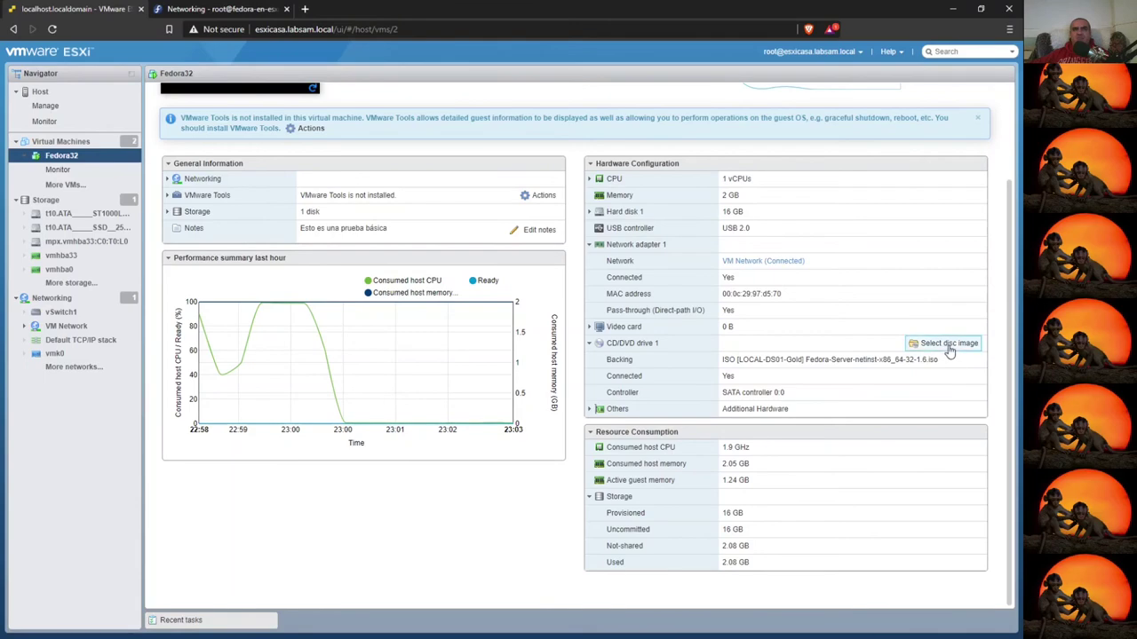
left_click(945, 344)
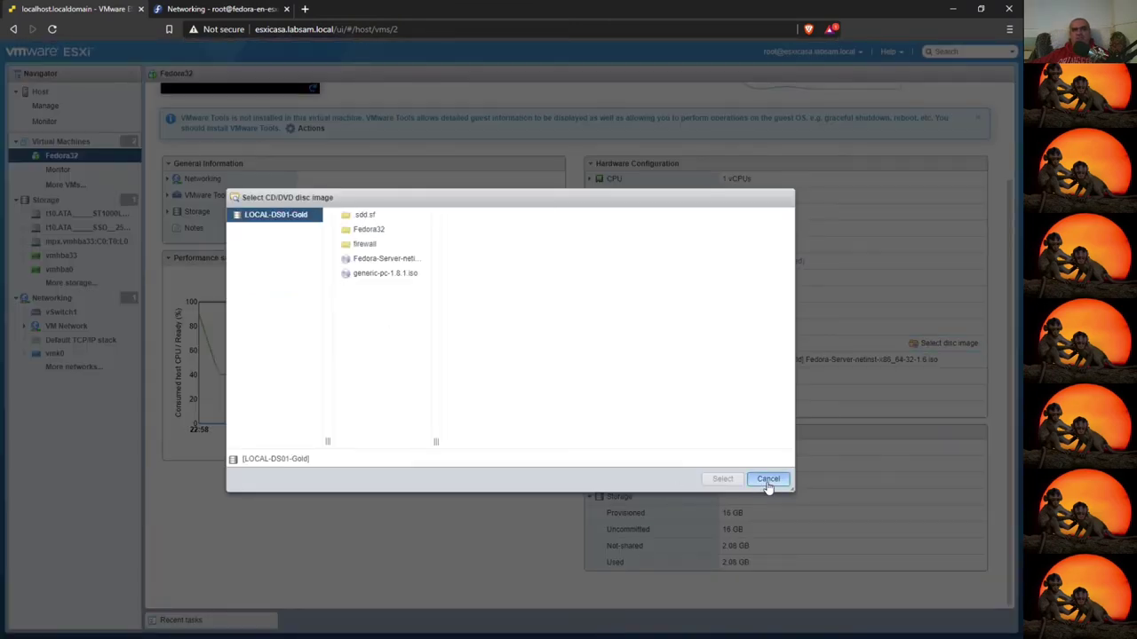
left_click(768, 485)
scroll(919, 386, "up", 2)
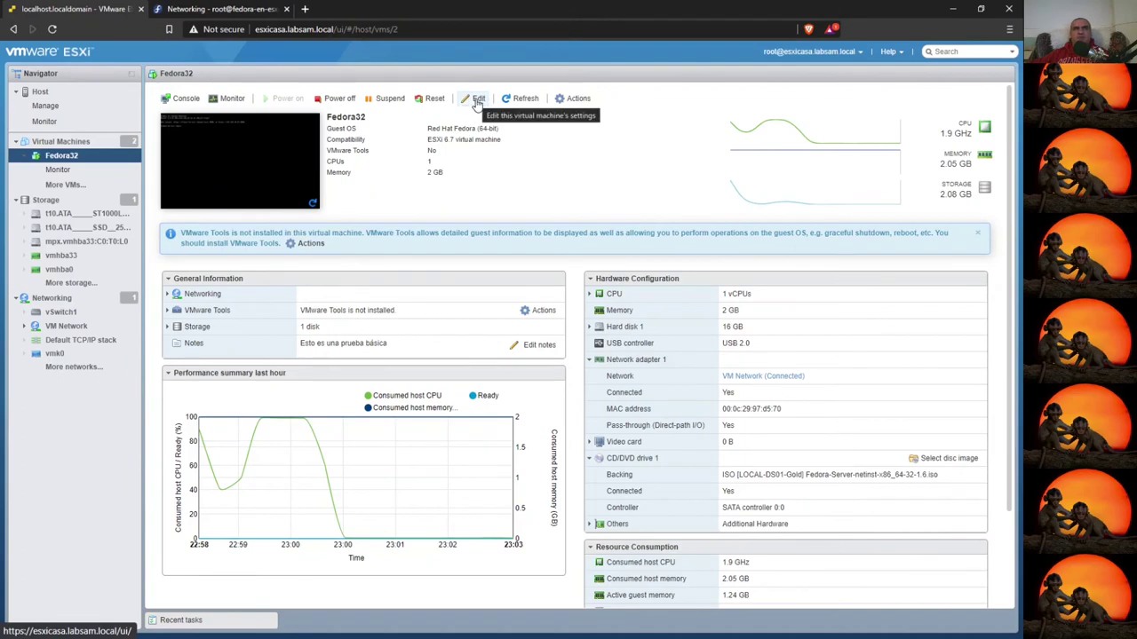
- Switch Fedora32's CD/DVD Drive 1 to Host device, save, and return to Cockpit
left_click(478, 100)
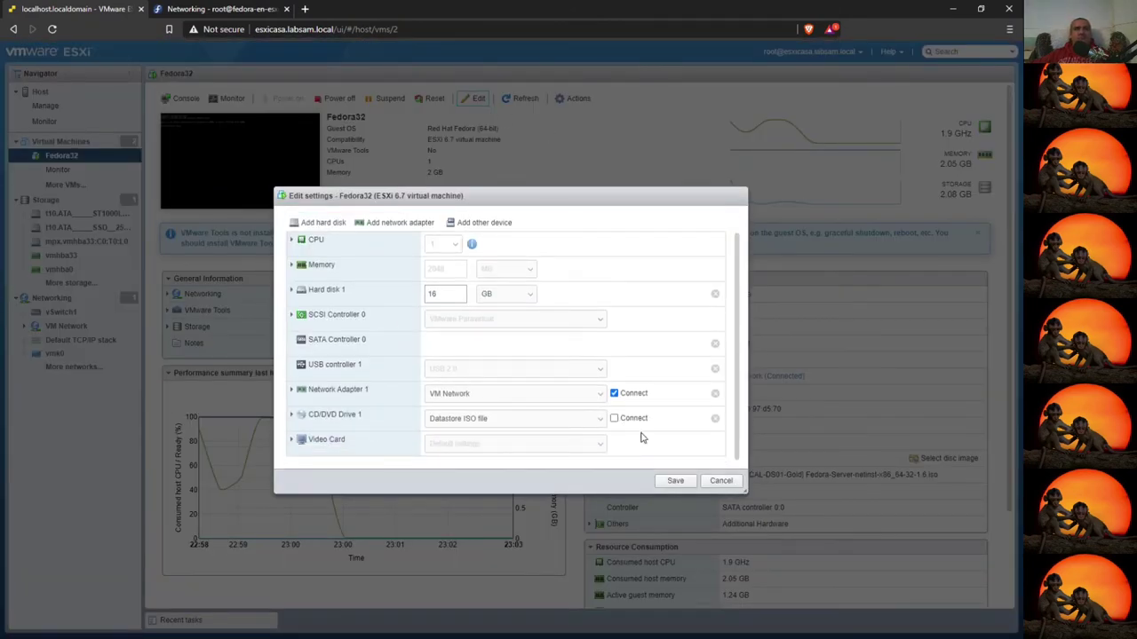
left_click(498, 419)
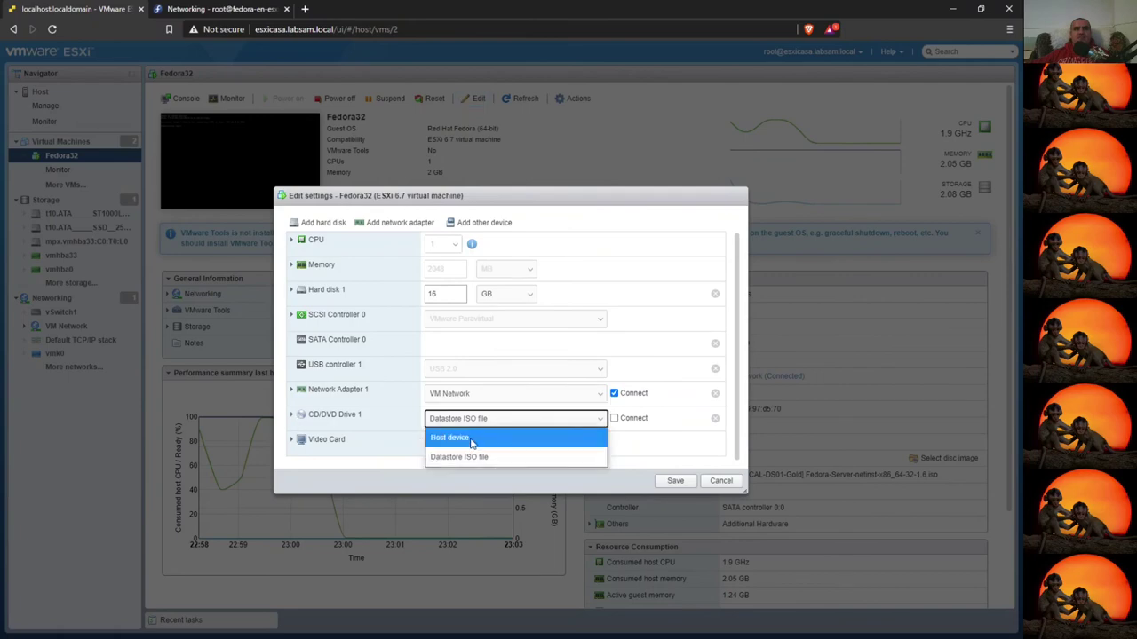
left_click(471, 439)
left_click(673, 481)
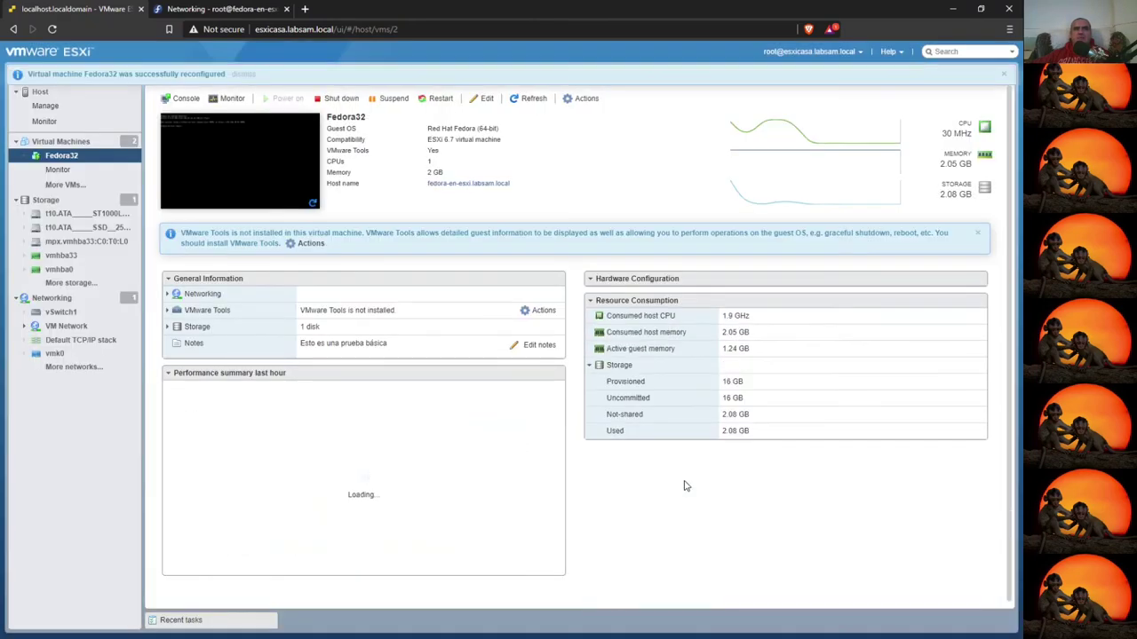
key("ctrl+Tab")
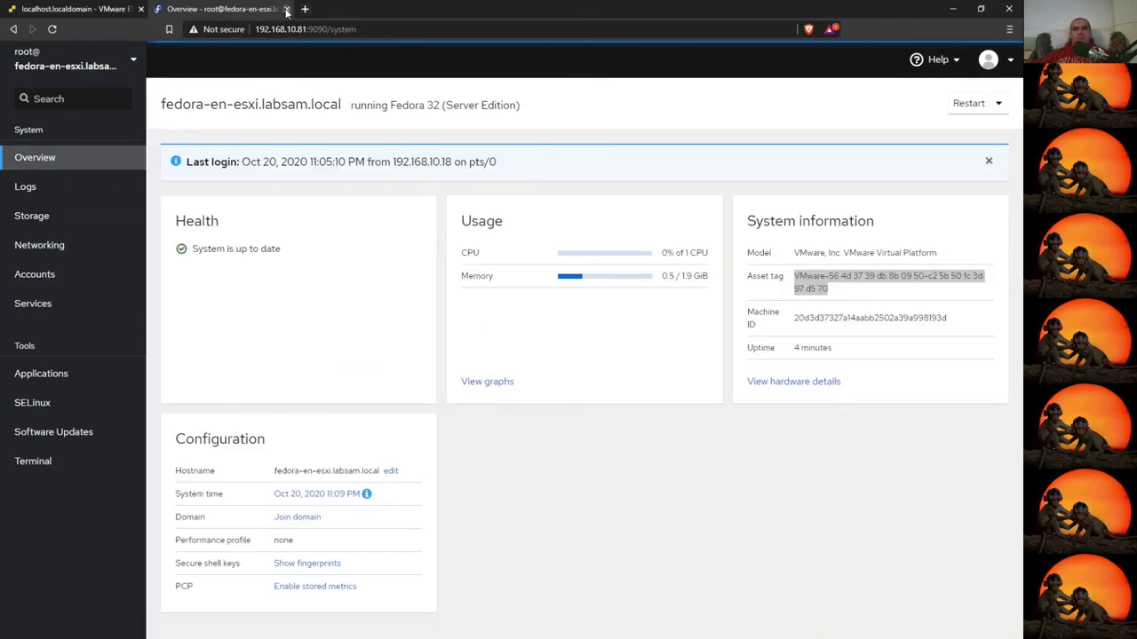
- Close Cockpit and check VMware Tools: open-vm-tools 11.1.5, not managed by vSphere
left_click(286, 9)
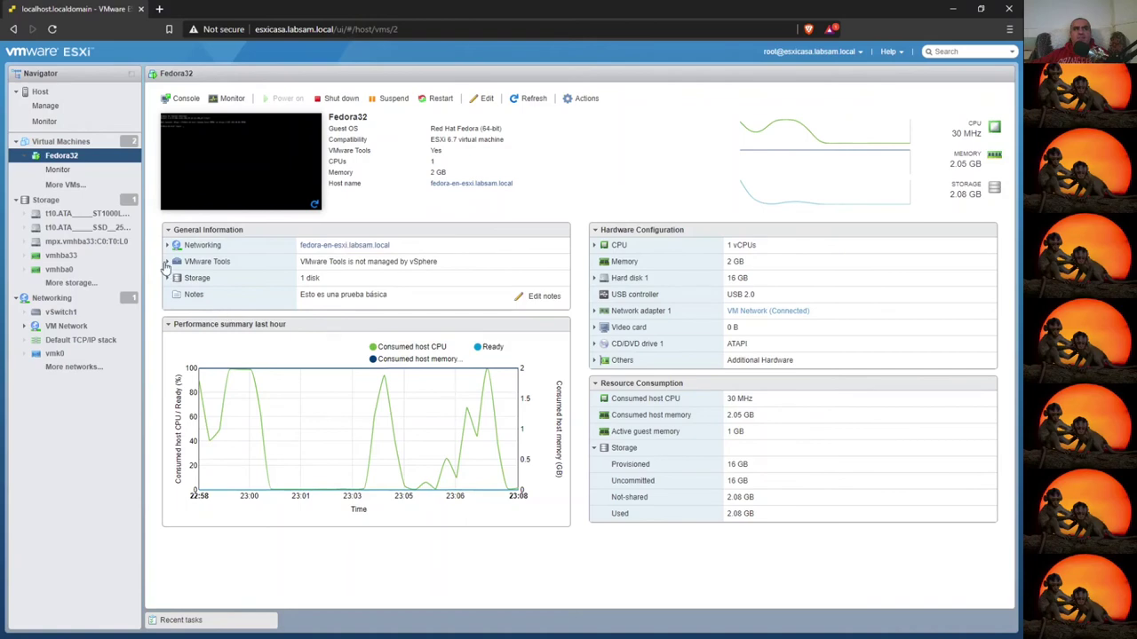
left_click(167, 262)
left_click_drag(300, 293, 367, 296)
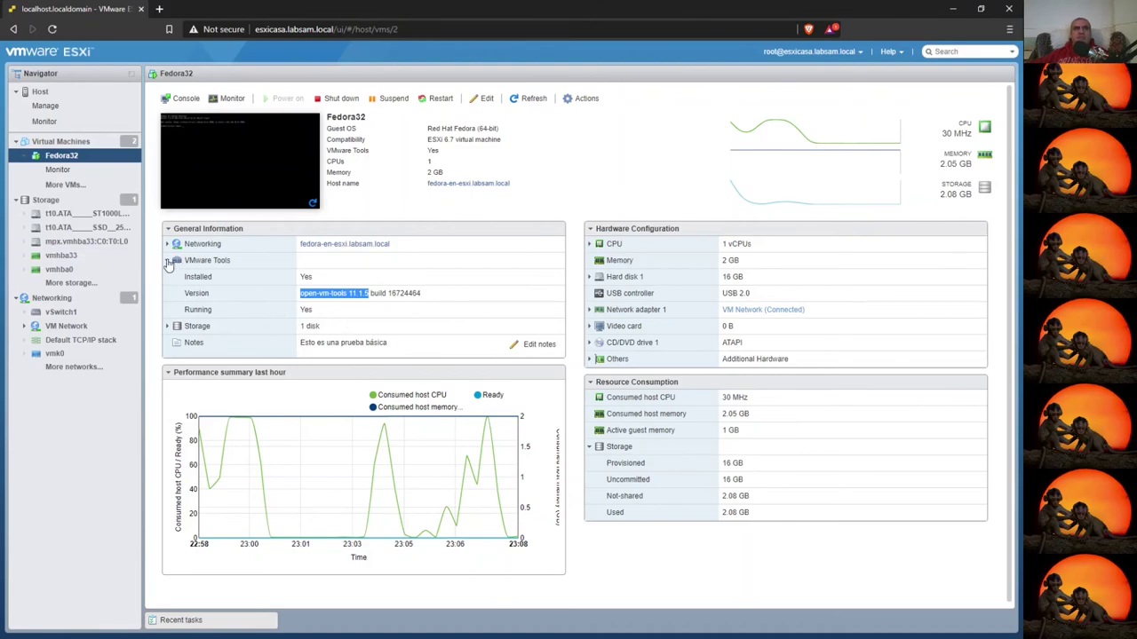
left_click(169, 261)
left_click_drag(321, 262, 437, 262)
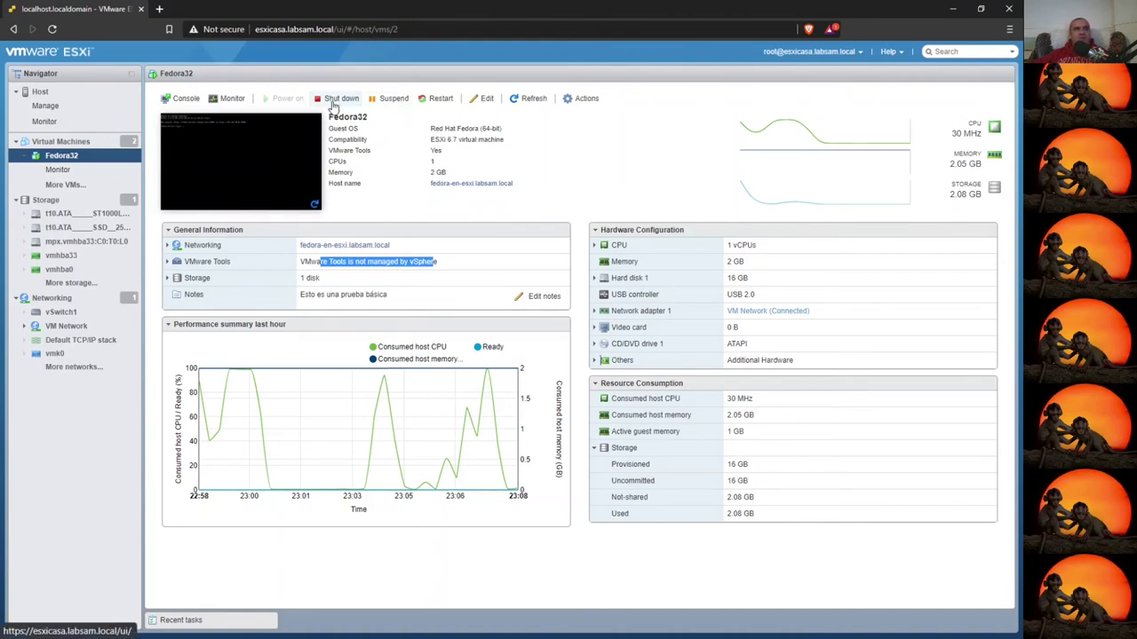
- Shut down the Fedora32 guest and reopen its VM summary
left_click(337, 98)
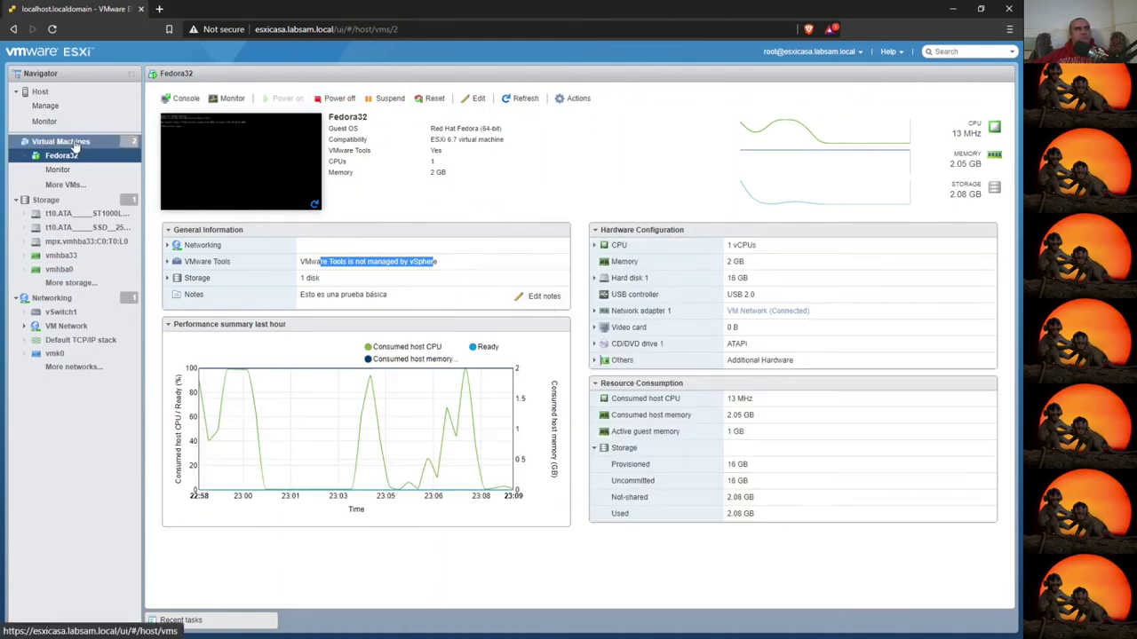
left_click(74, 144)
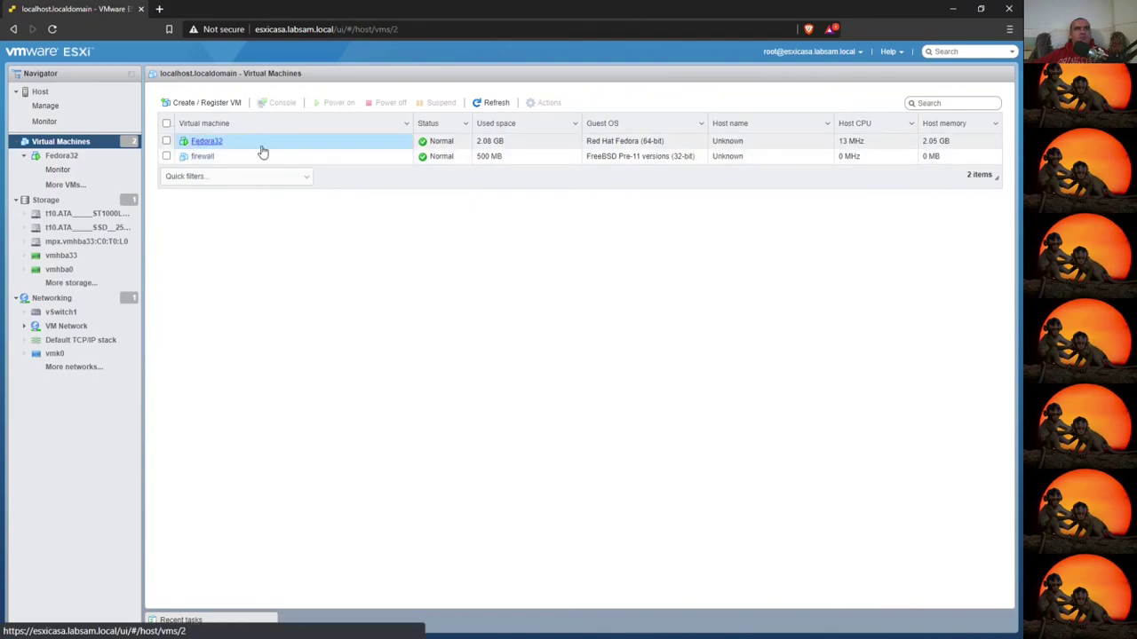
left_click(262, 151)
- Connect Fedora32's Network Adapter 1 to PG-FW-LAN, save, and open the firewall VM
left_click(478, 98)
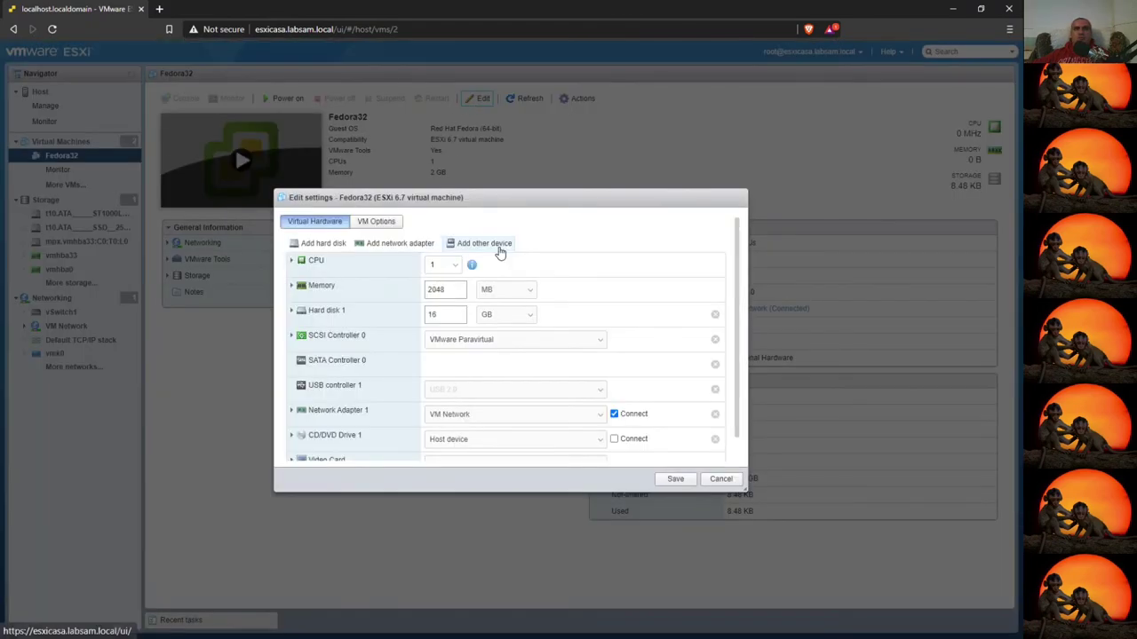
scroll(515, 391, "down", 1)
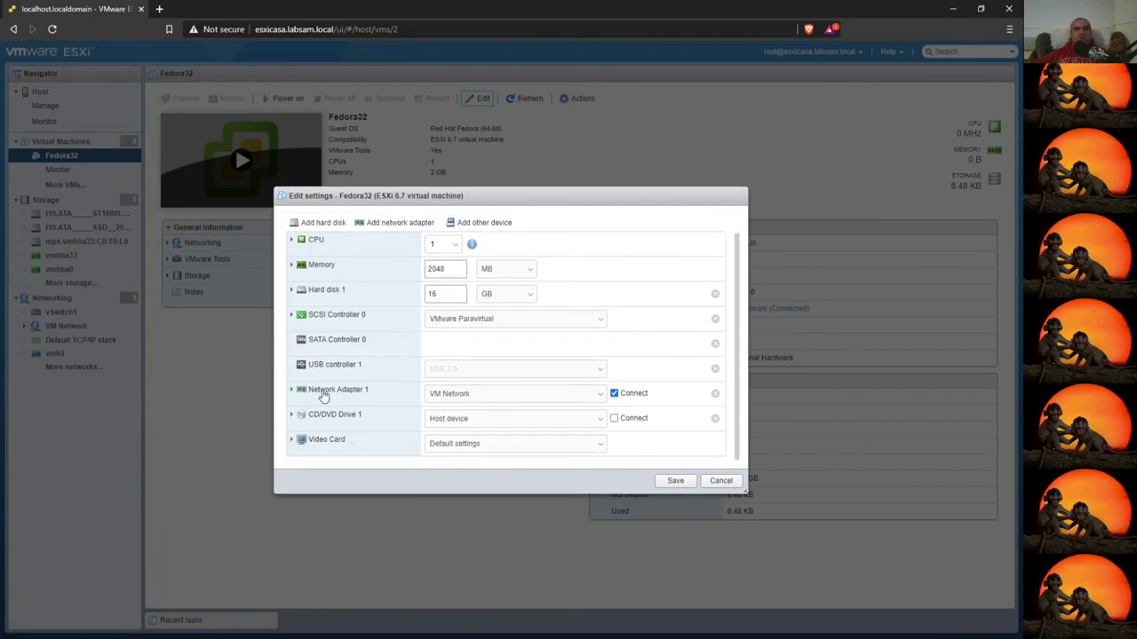
left_click(588, 396)
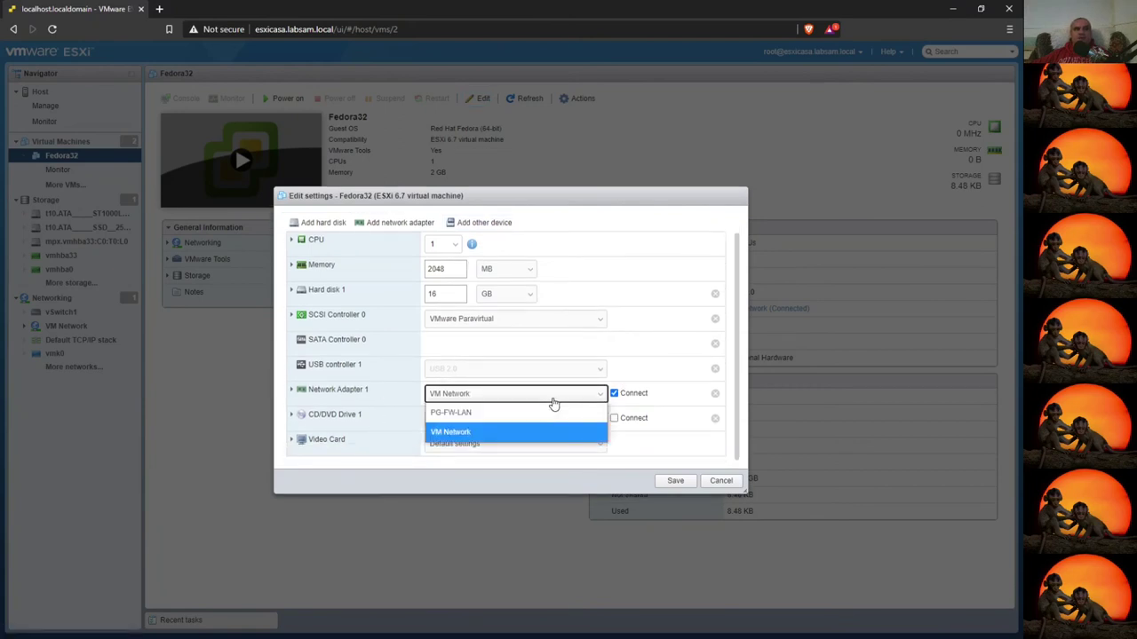
left_click(450, 412)
left_click(674, 489)
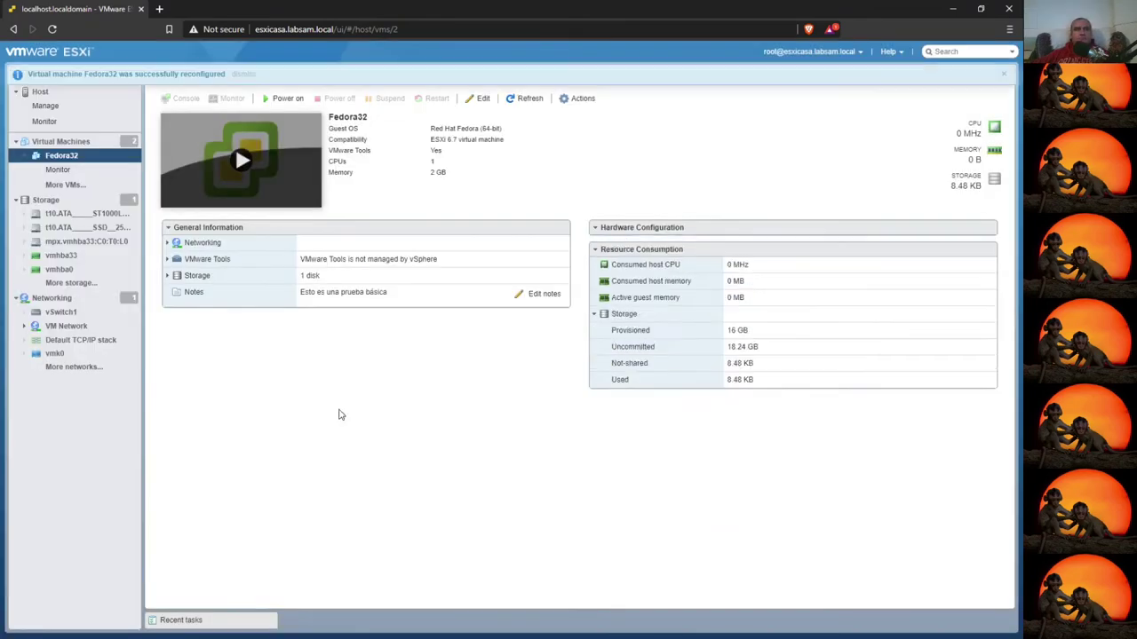
left_click(61, 141)
left_click(200, 156)
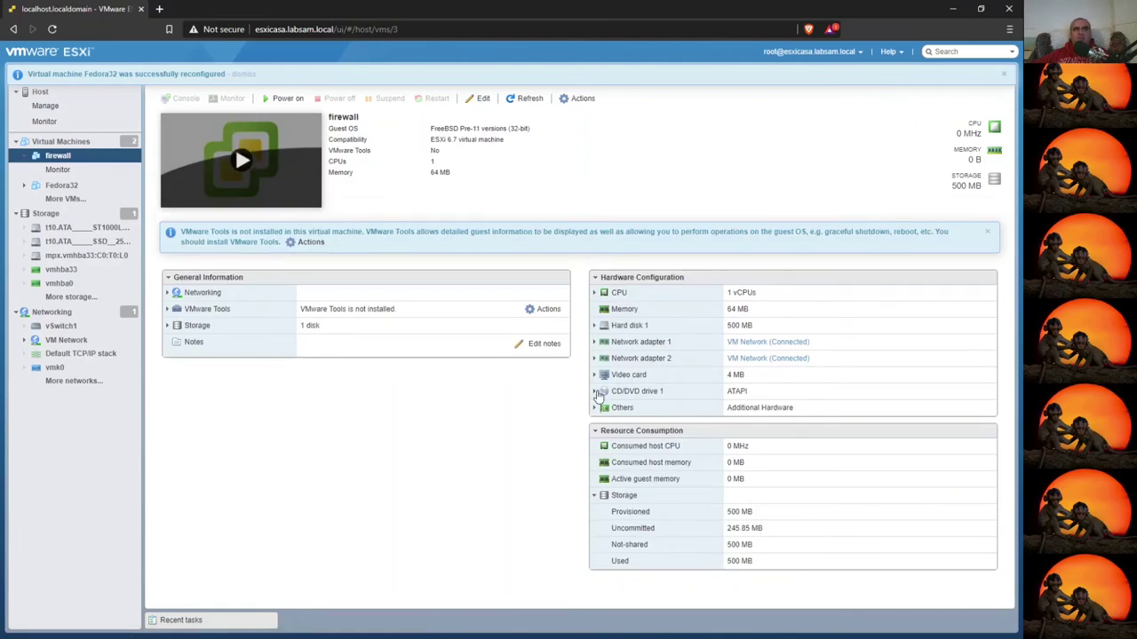
- Attach generic-pc-1.8.1.iso to the firewall VM's CD/DVD drive and save the settings
left_click(634, 393)
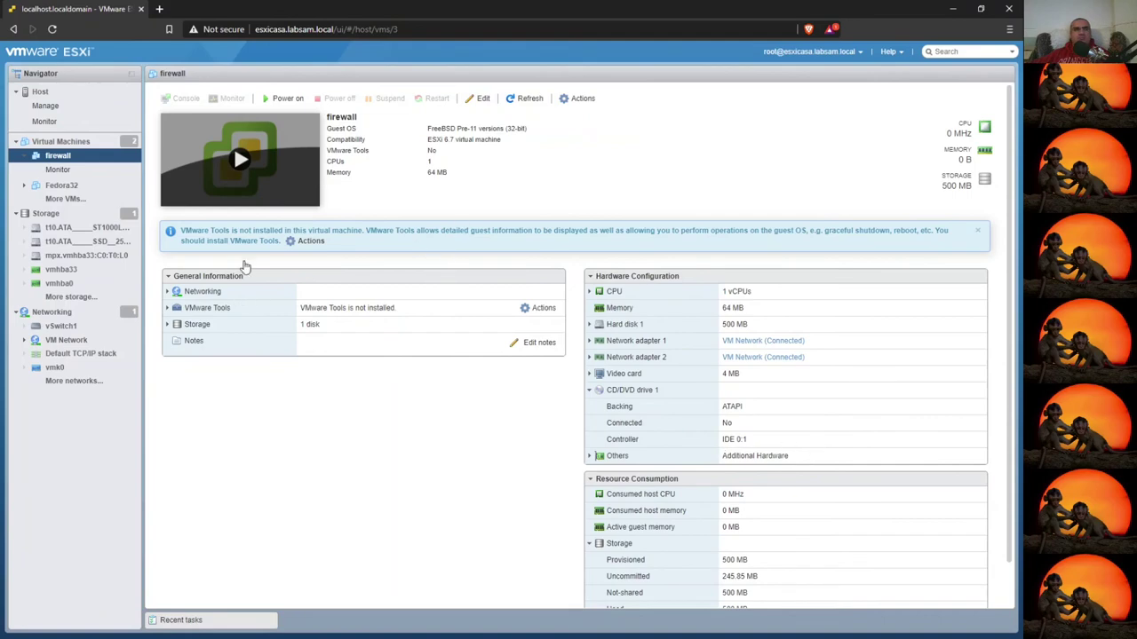
left_click(480, 100)
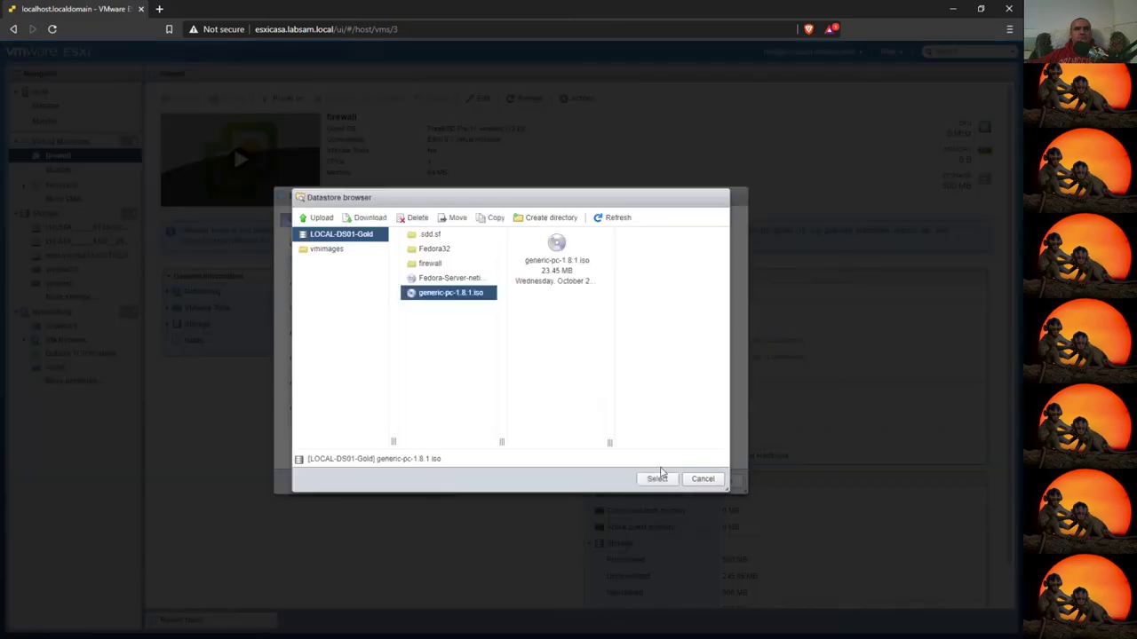
left_click(655, 477)
left_click(674, 481)
- Open the firewall console, reset the VM, and select generic-pc-1.8.1.iso as its disc image
left_click(225, 159)
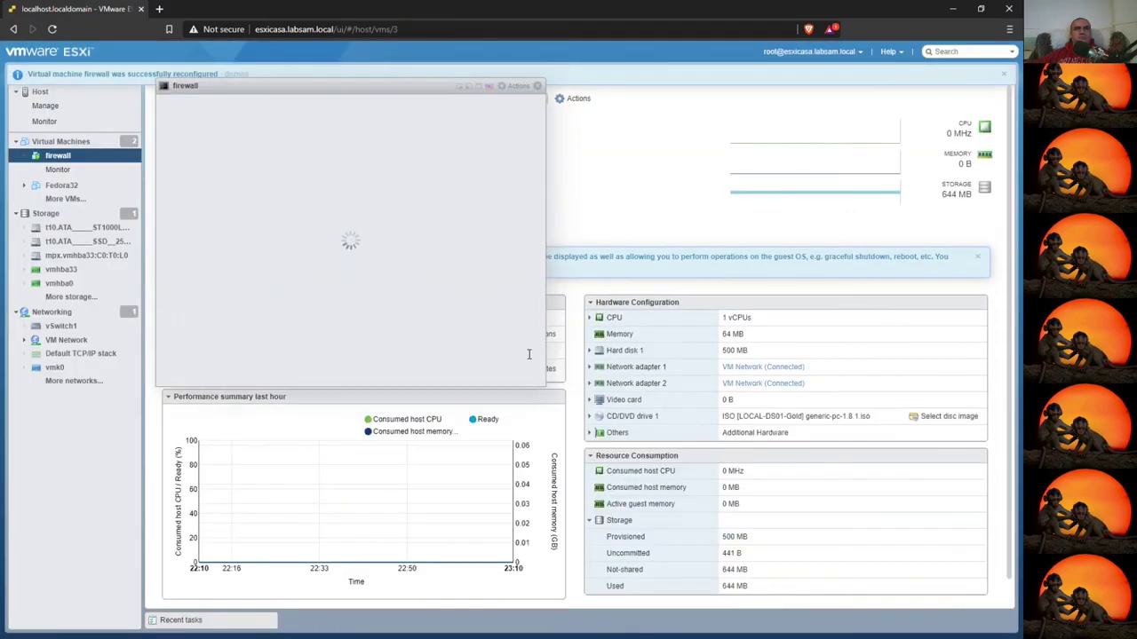
left_click_drag(355, 85, 316, 220)
left_click(434, 98)
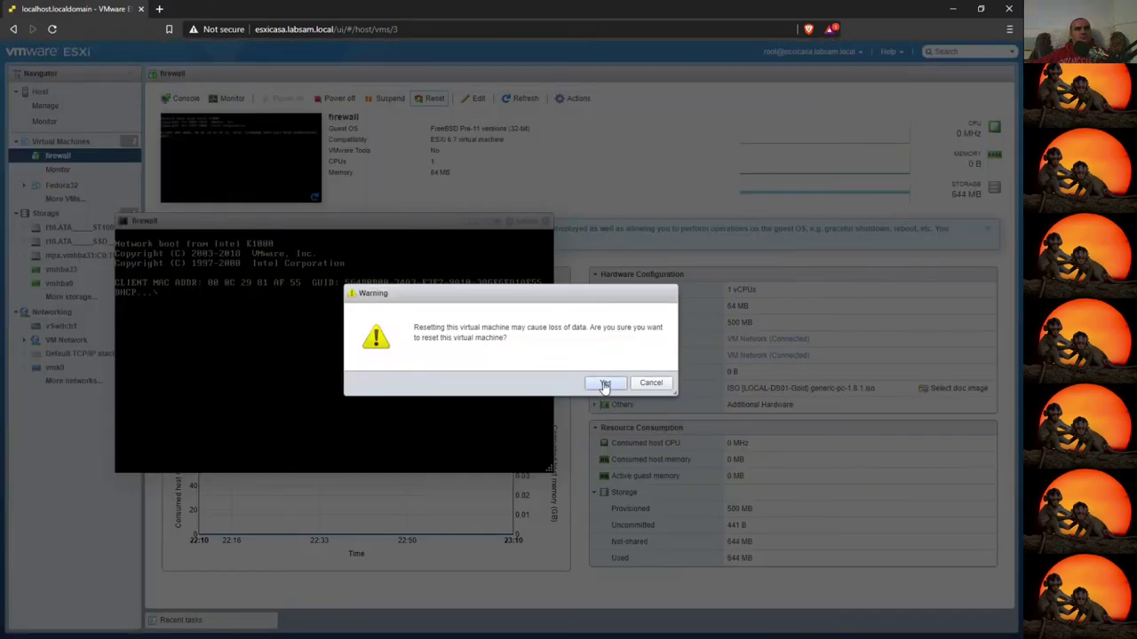
left_click(606, 383)
left_click(631, 388)
left_click(948, 388)
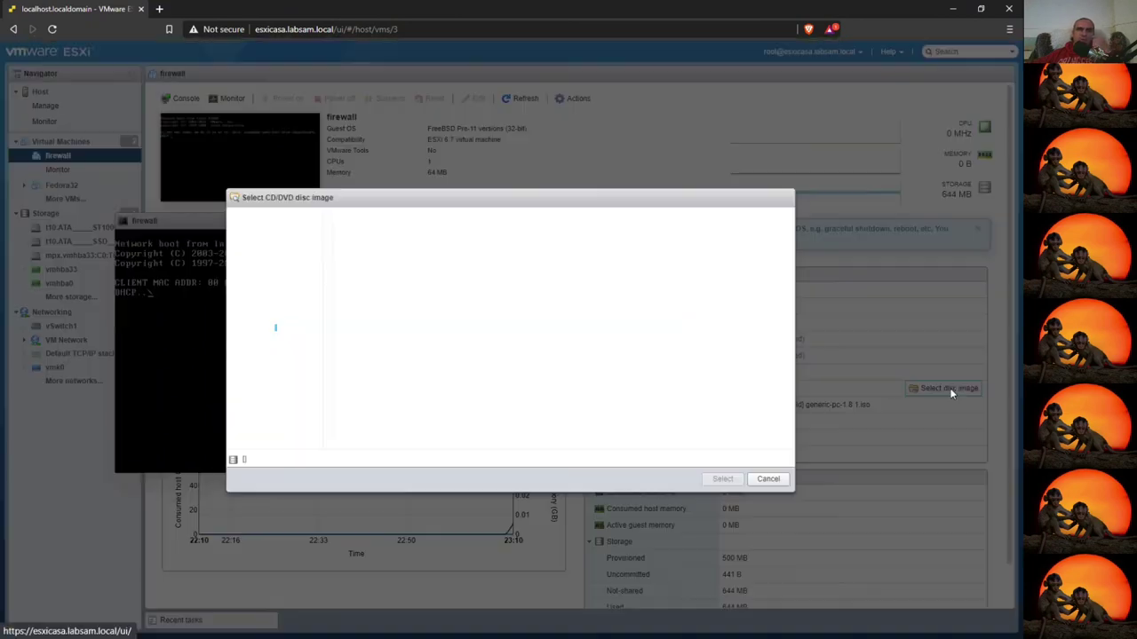
left_click(724, 479)
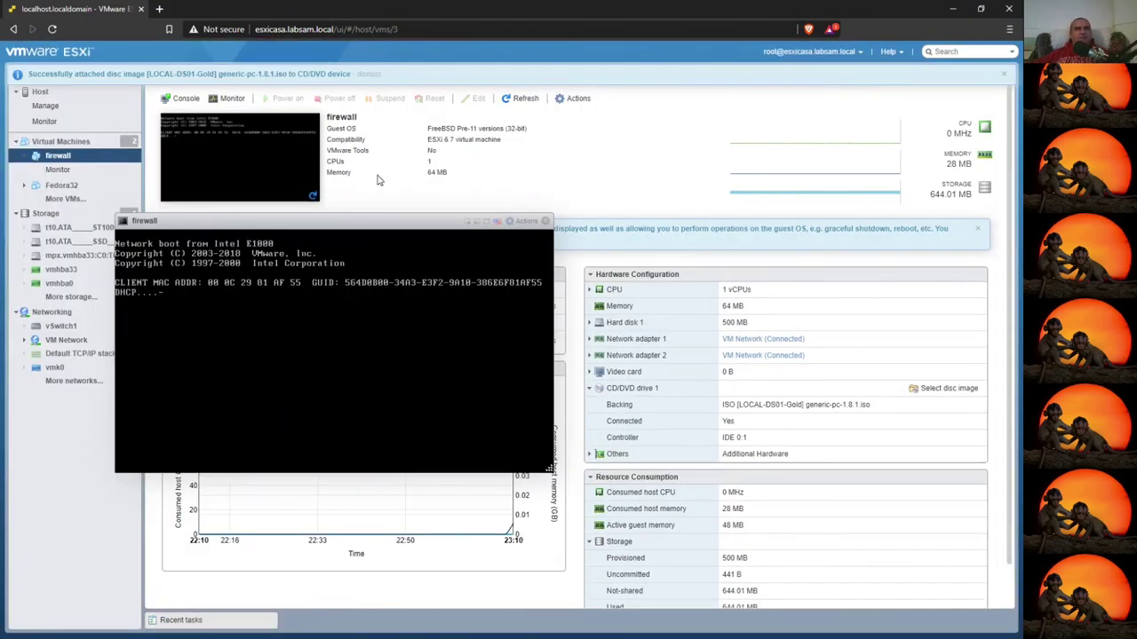
- Reset the firewall VM through the console's Actions > Power > Reset
left_click(525, 221)
mouse_move(585, 309)
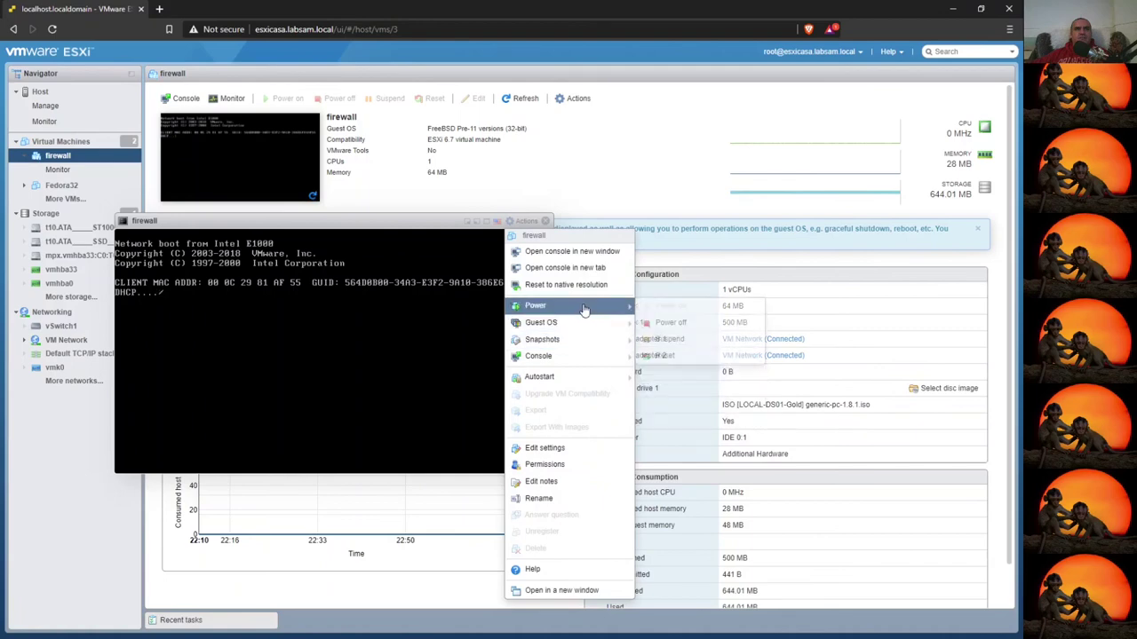
left_click(666, 355)
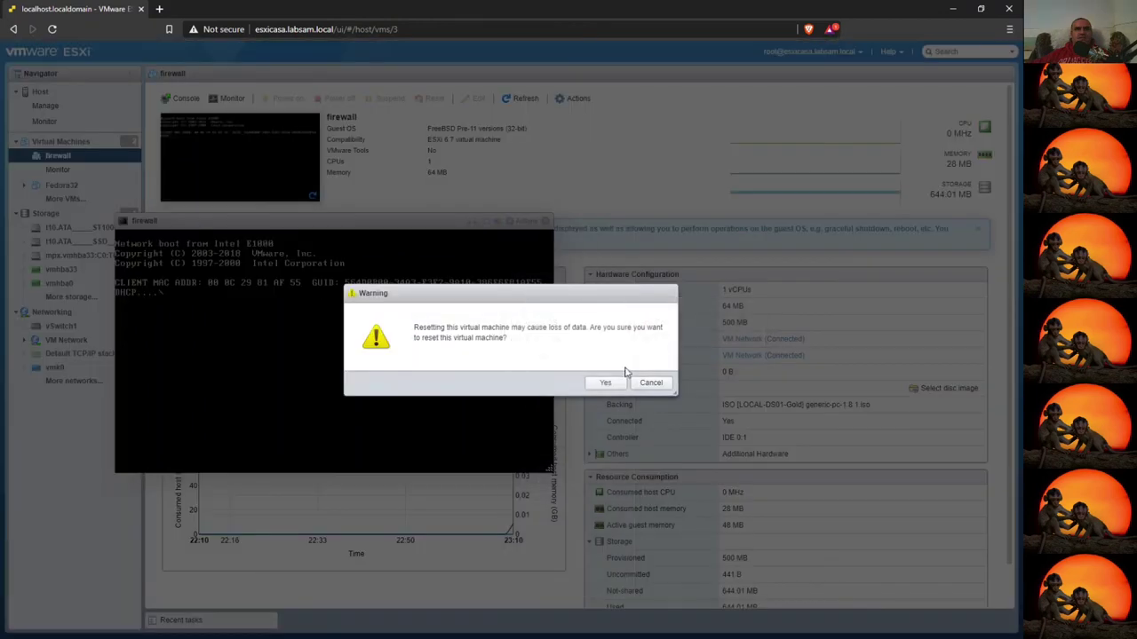
left_click(605, 382)
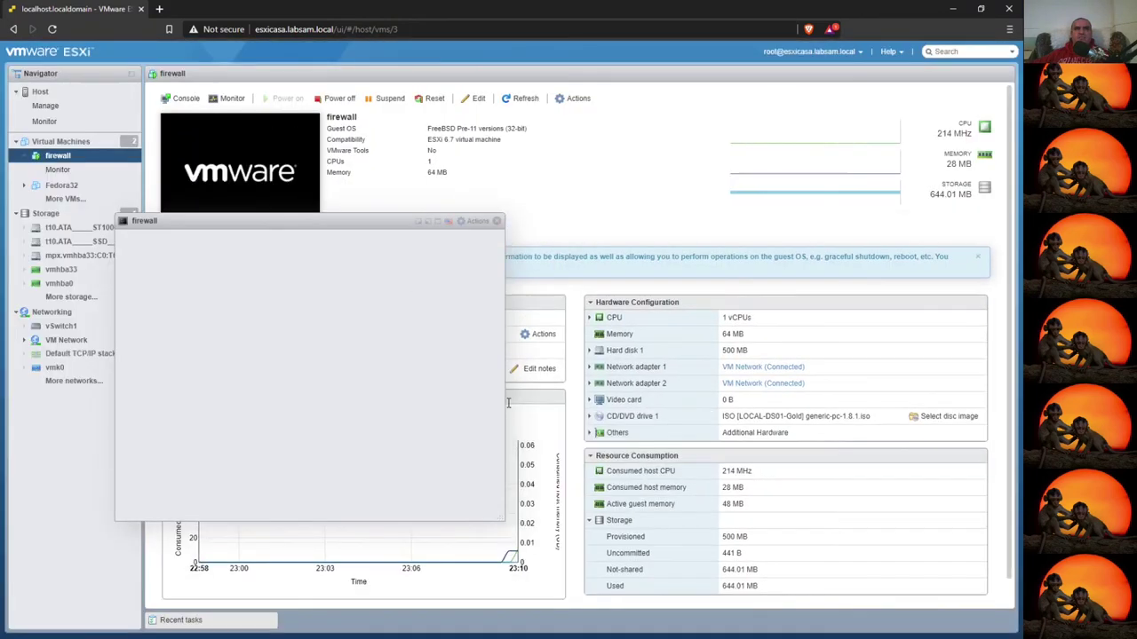
- Check Network adapter 2's MAC address and open the VM Network port group page
left_click(589, 383)
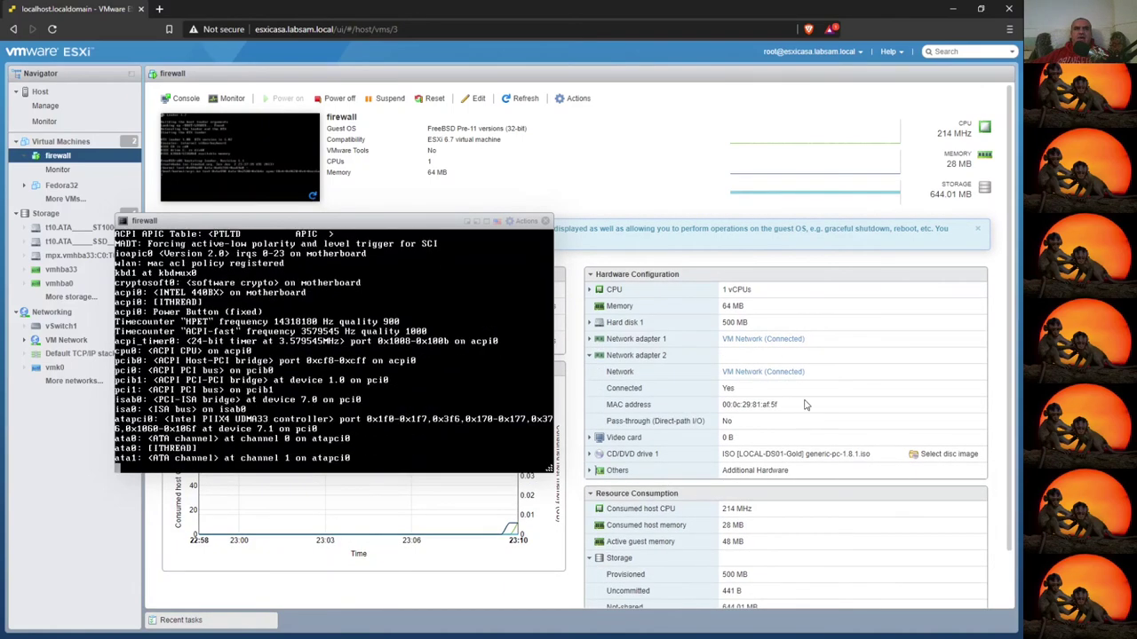
left_click_drag(761, 405, 796, 410)
left_click(762, 372)
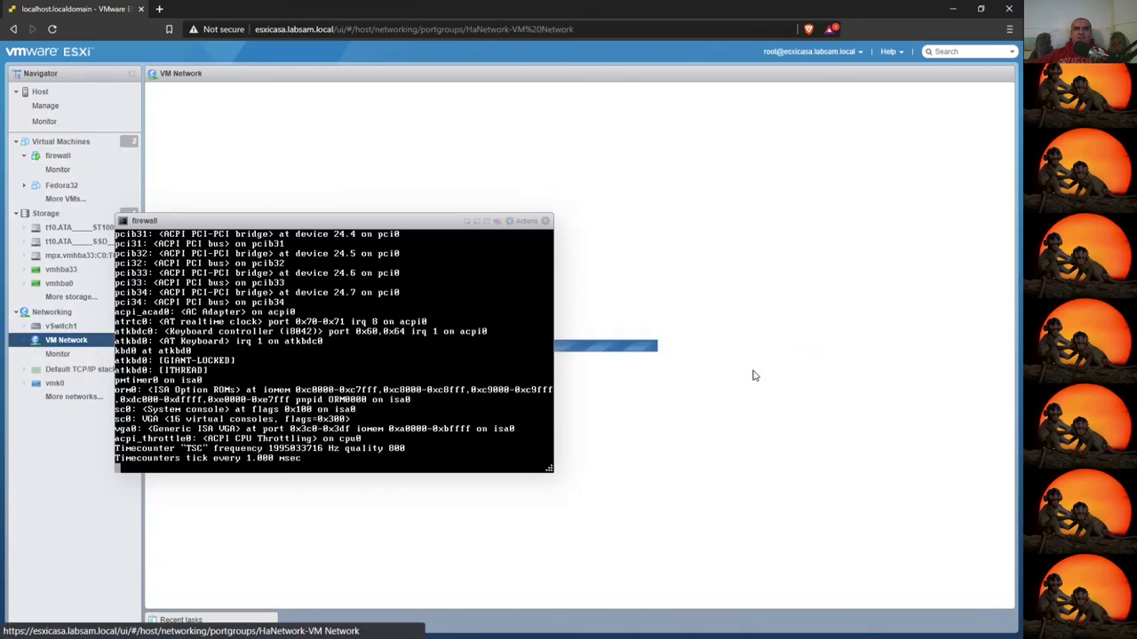
- Try setting the running firewall VM's Network Adapter 2 to PG-FW-LAN and save
left_click_drag(317, 218, 731, 287)
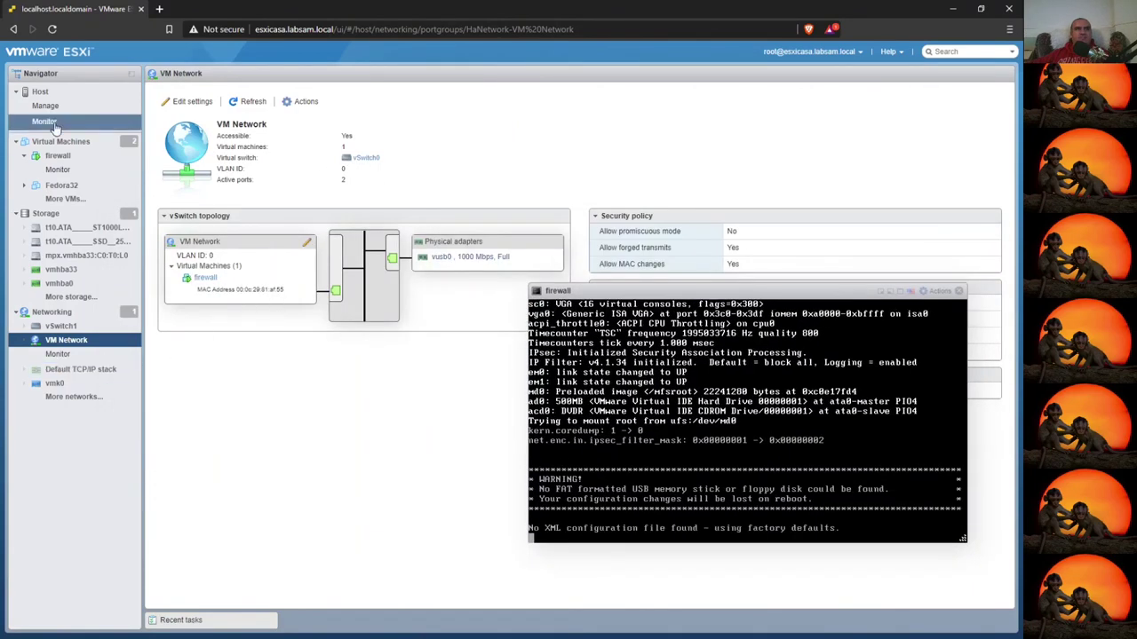
left_click(58, 157)
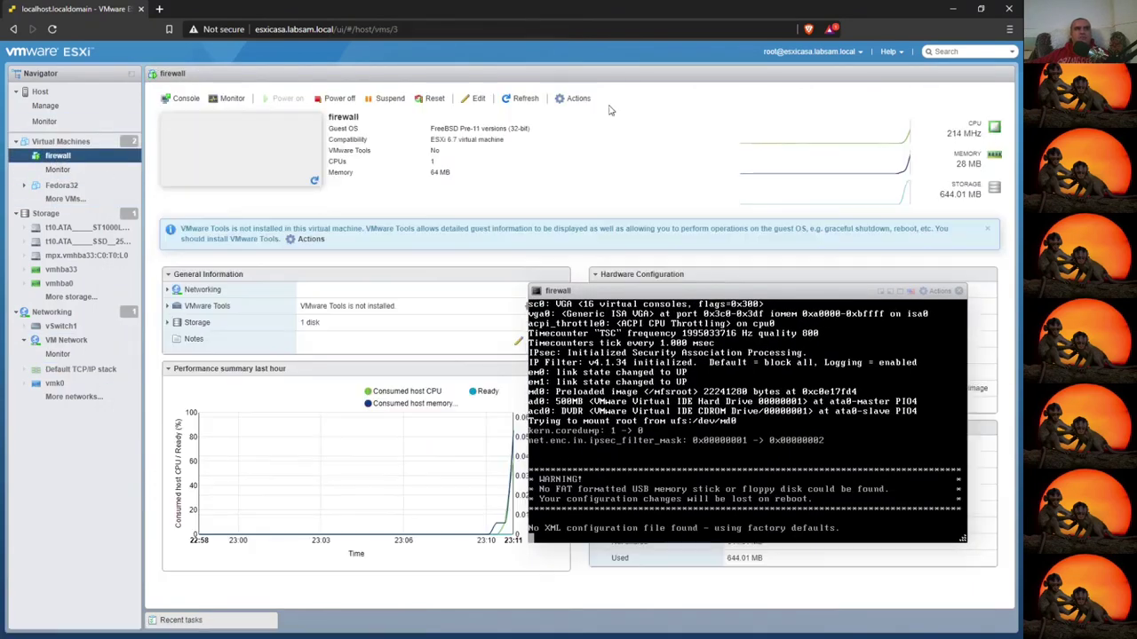
left_click(477, 99)
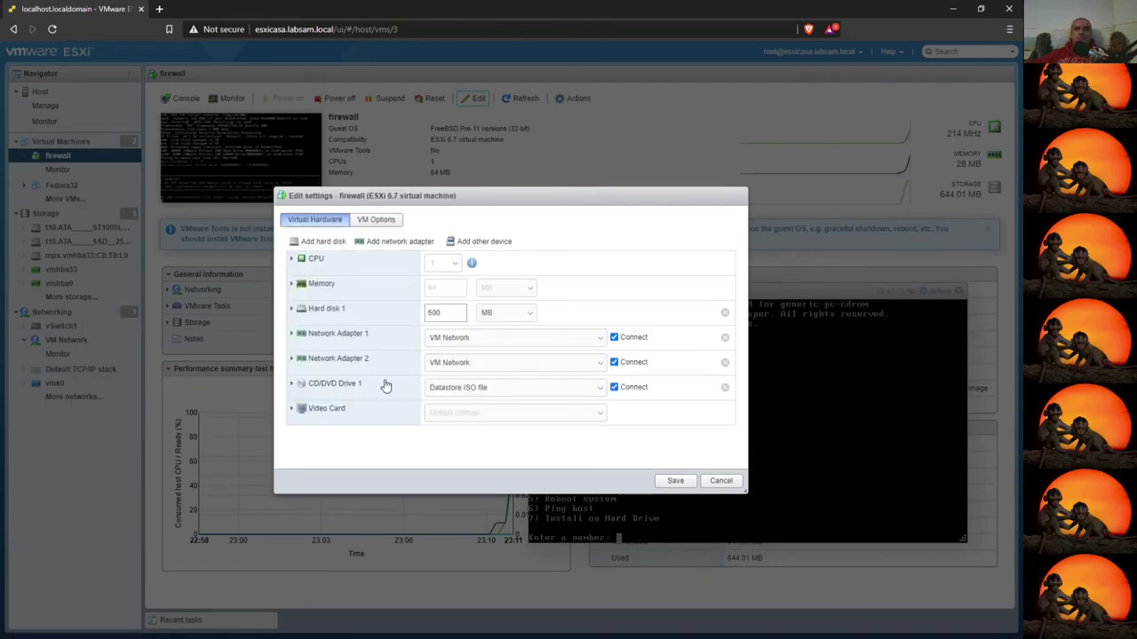
left_click(305, 364)
scroll(538, 425, "down", 1)
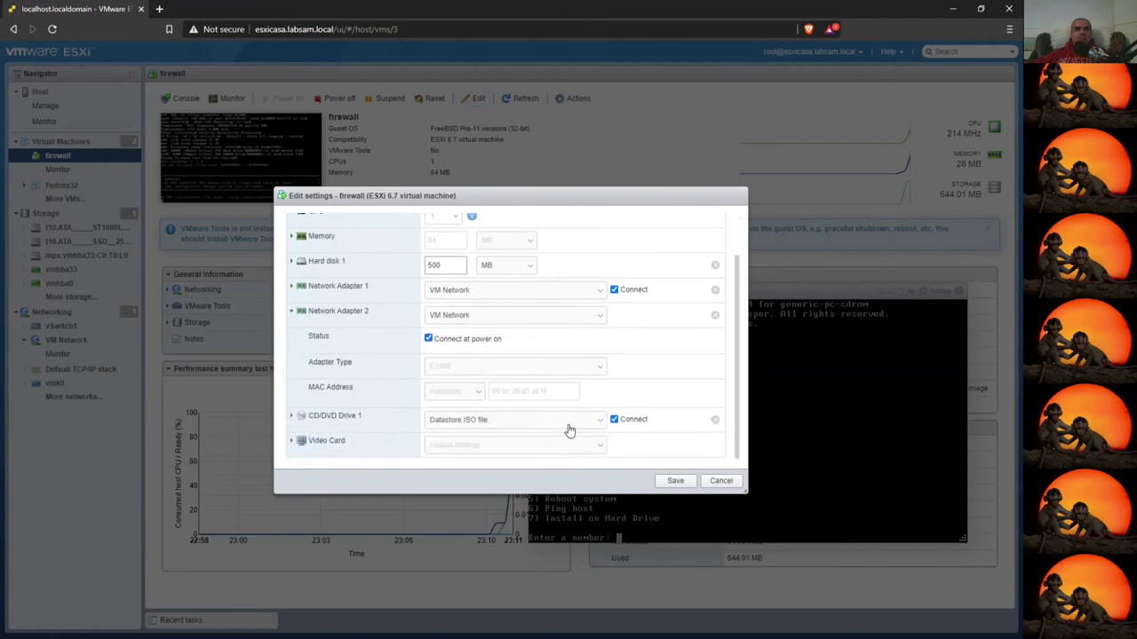
left_click(595, 315)
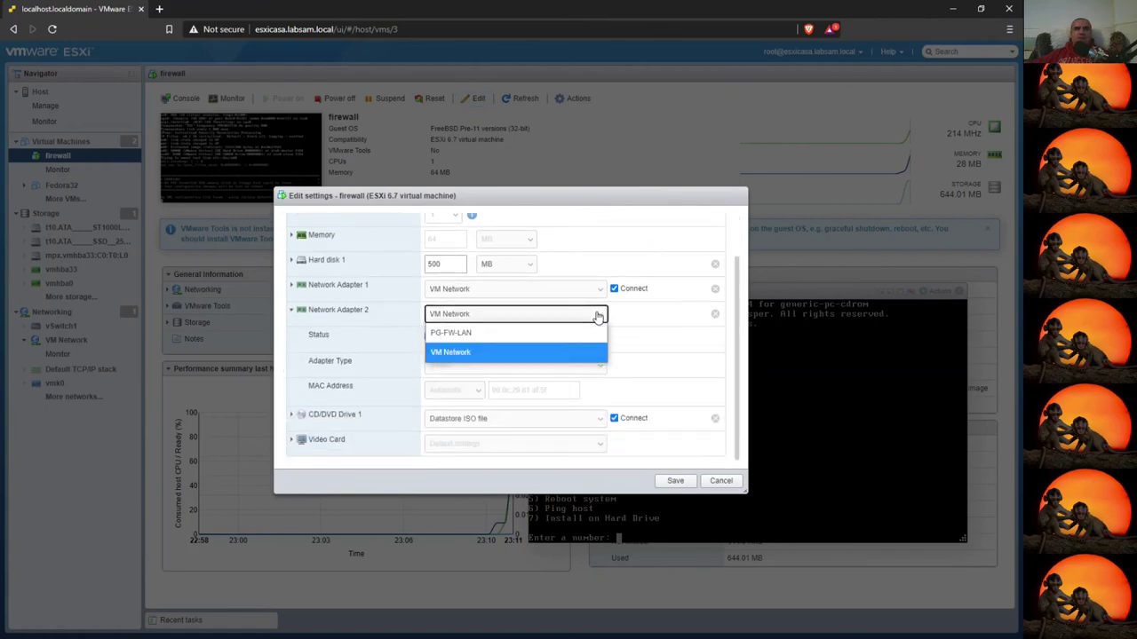
left_click(457, 334)
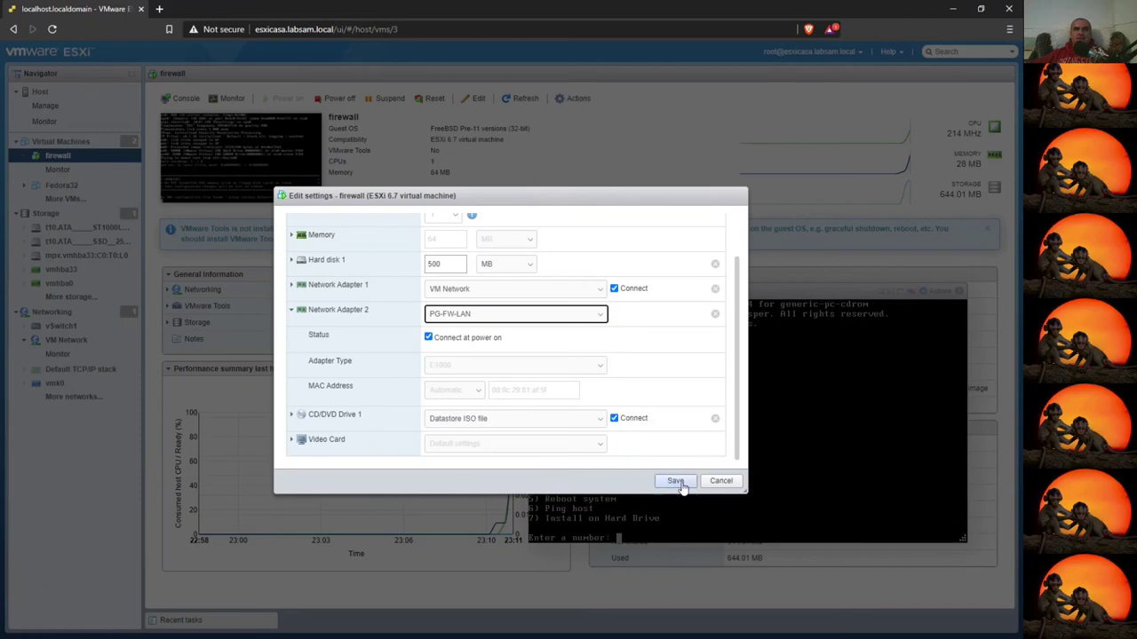
left_click(675, 481)
left_click_drag(641, 295, 363, 187)
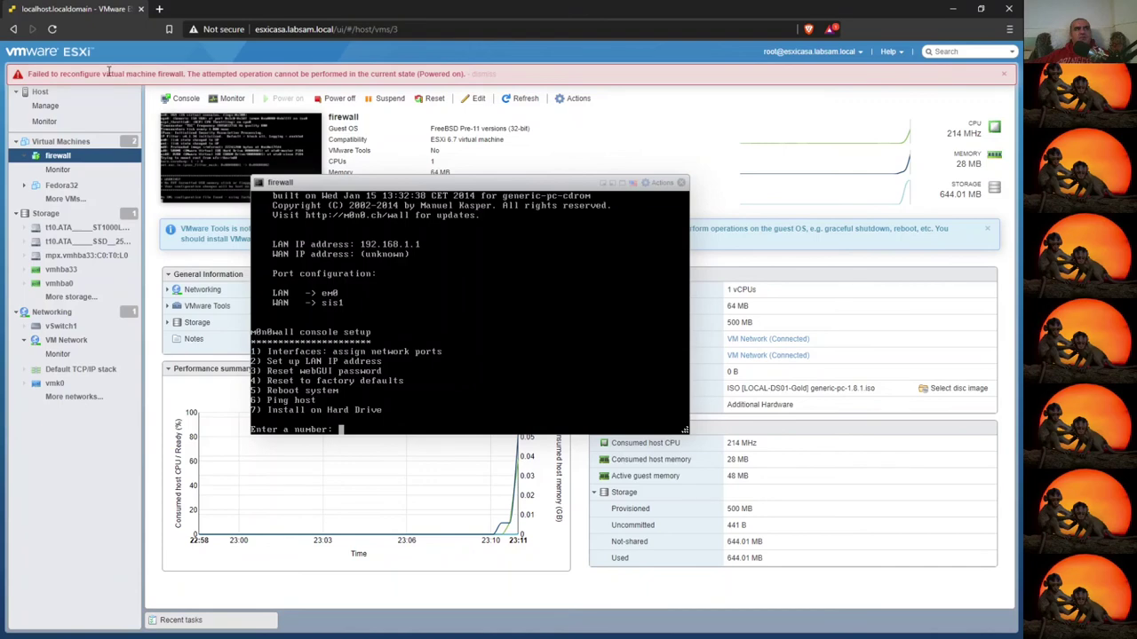
- Install m0n0wall onto disk ad0 with console option 7, confirm with y, and dismiss the error banner
left_click_drag(108, 71, 597, 68)
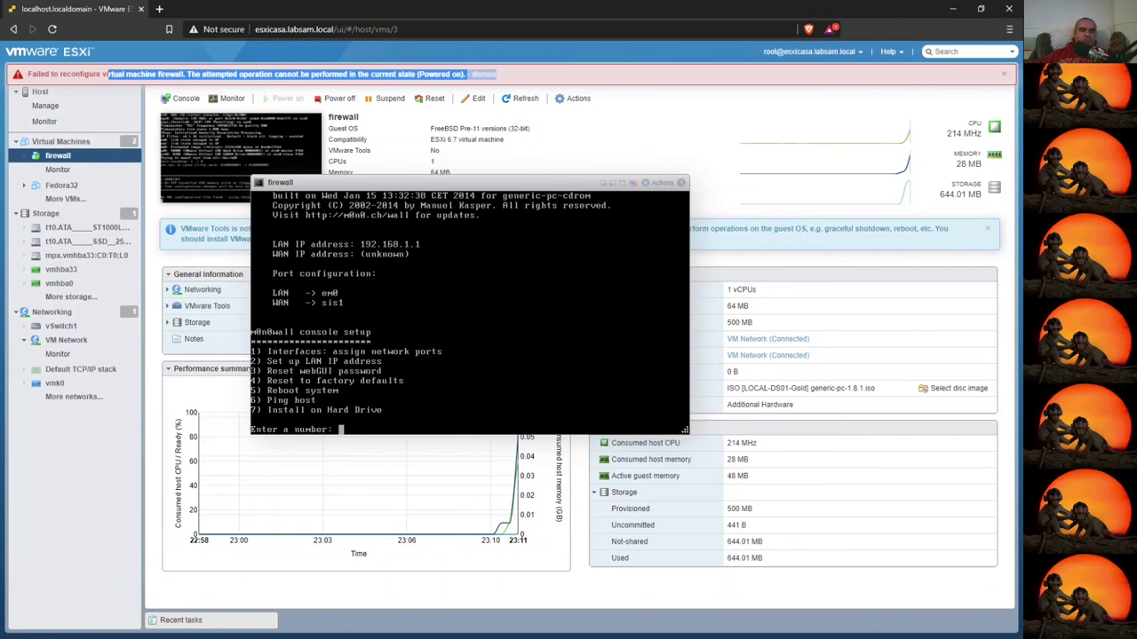
left_click(469, 311)
type("7")
key("Return")
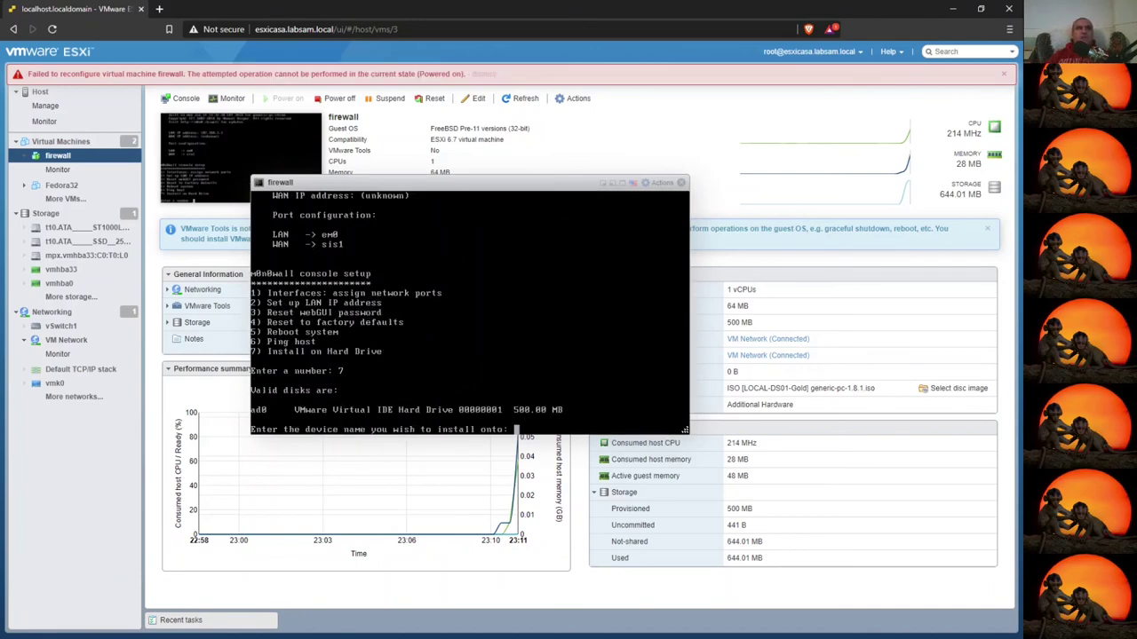
type("ad0")
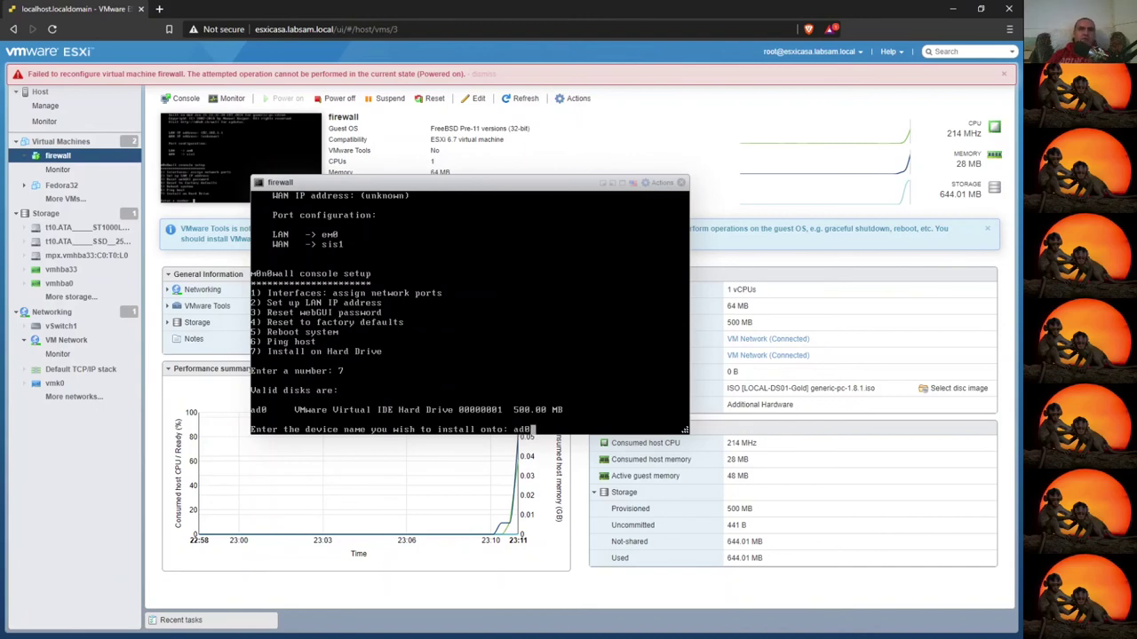
key("Return")
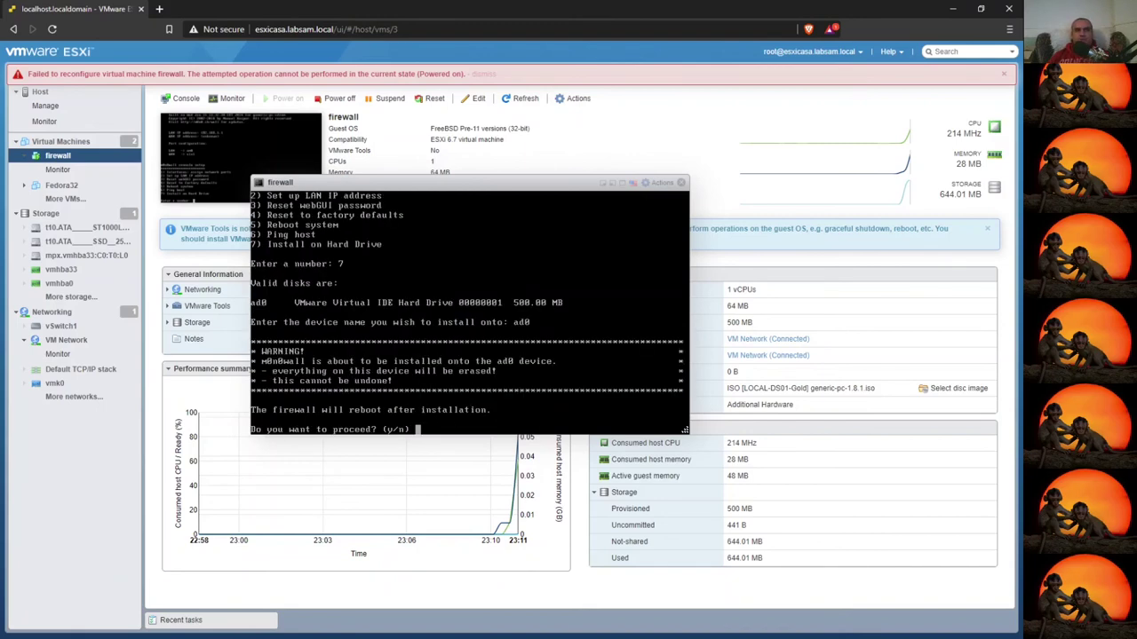
type("y")
key("Return")
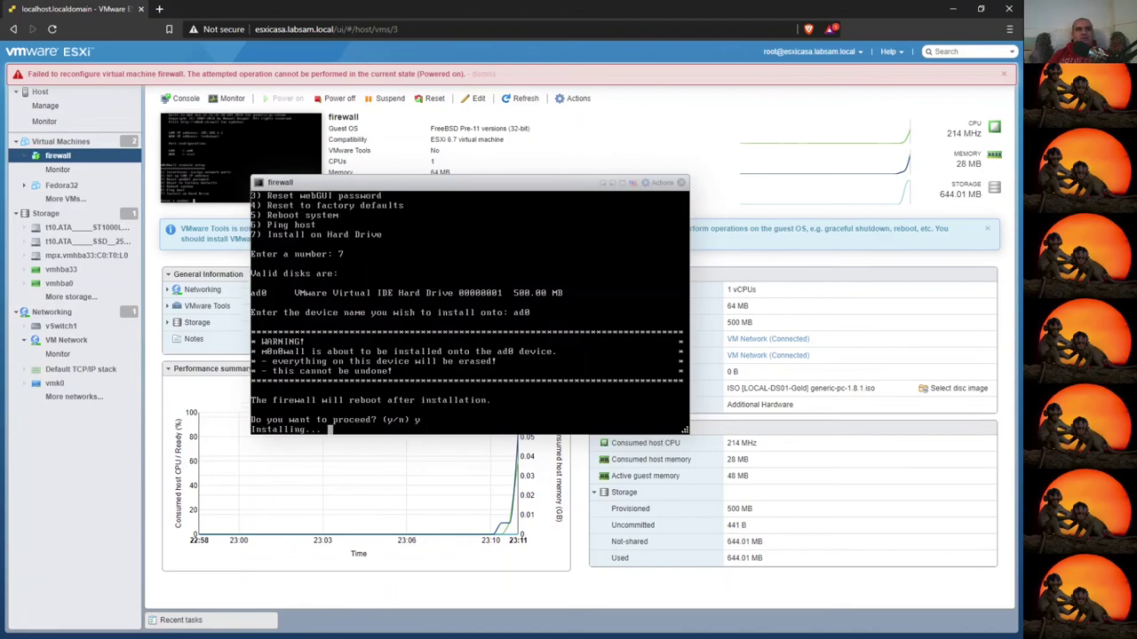
left_click(1003, 73)
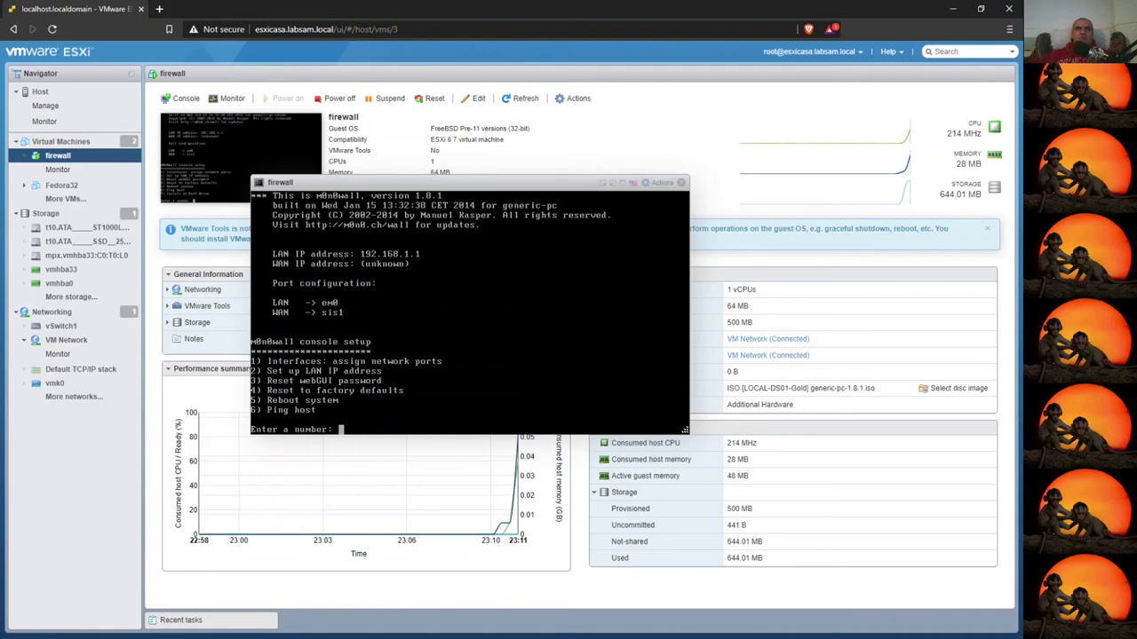
- Power off the firewall VM, close its console, and check Network adapter 2's port group
left_click(338, 99)
left_click(605, 383)
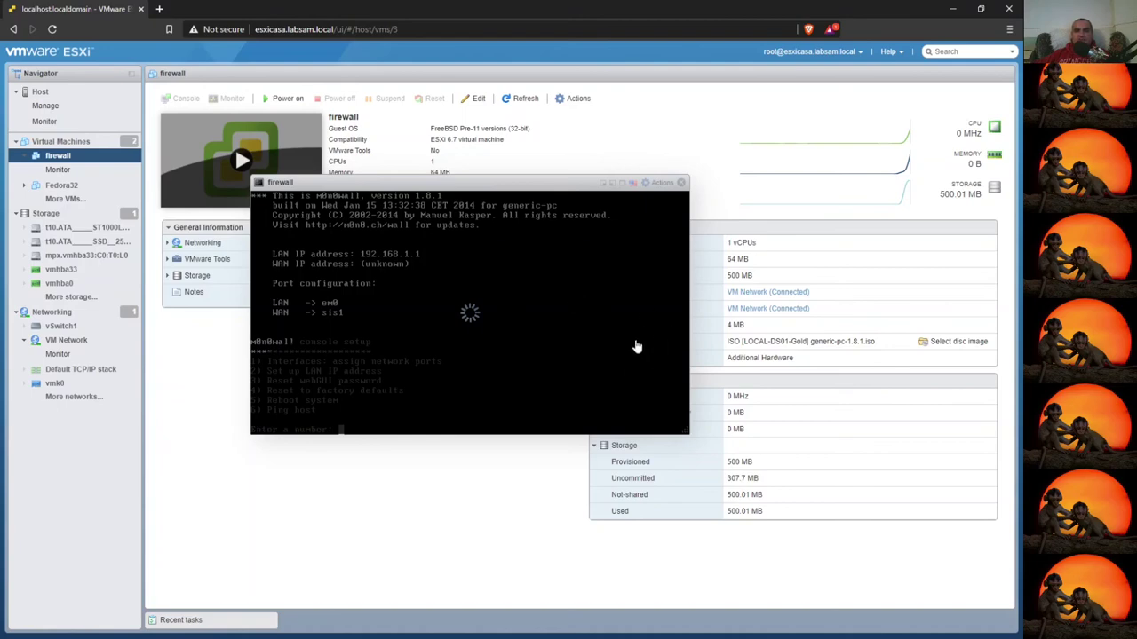
left_click(682, 183)
left_click(594, 308)
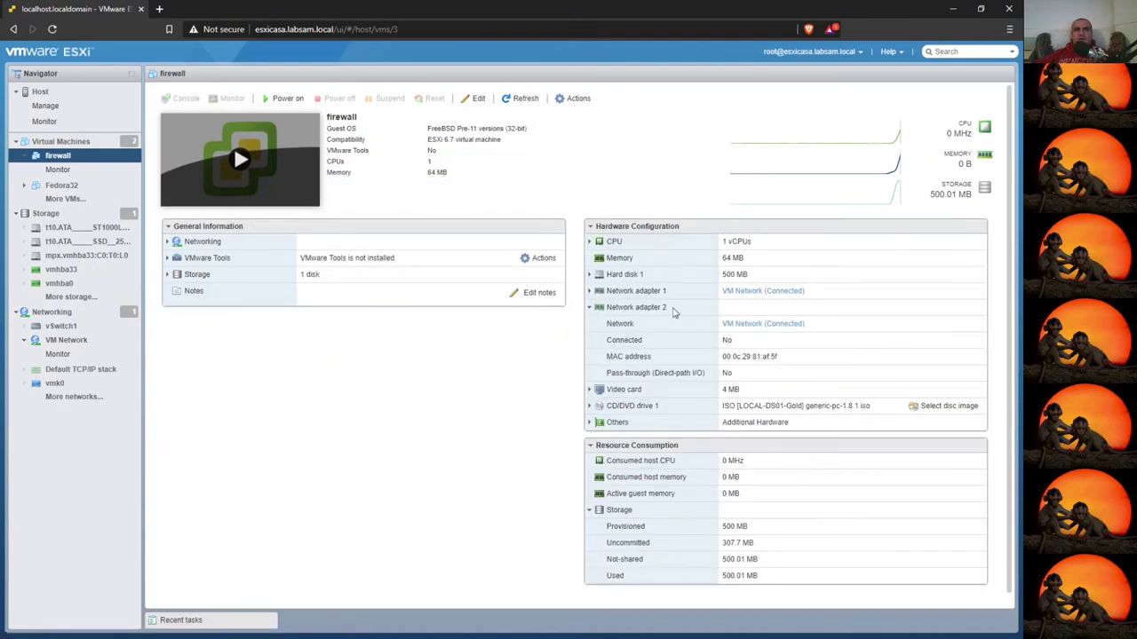
left_click(752, 325)
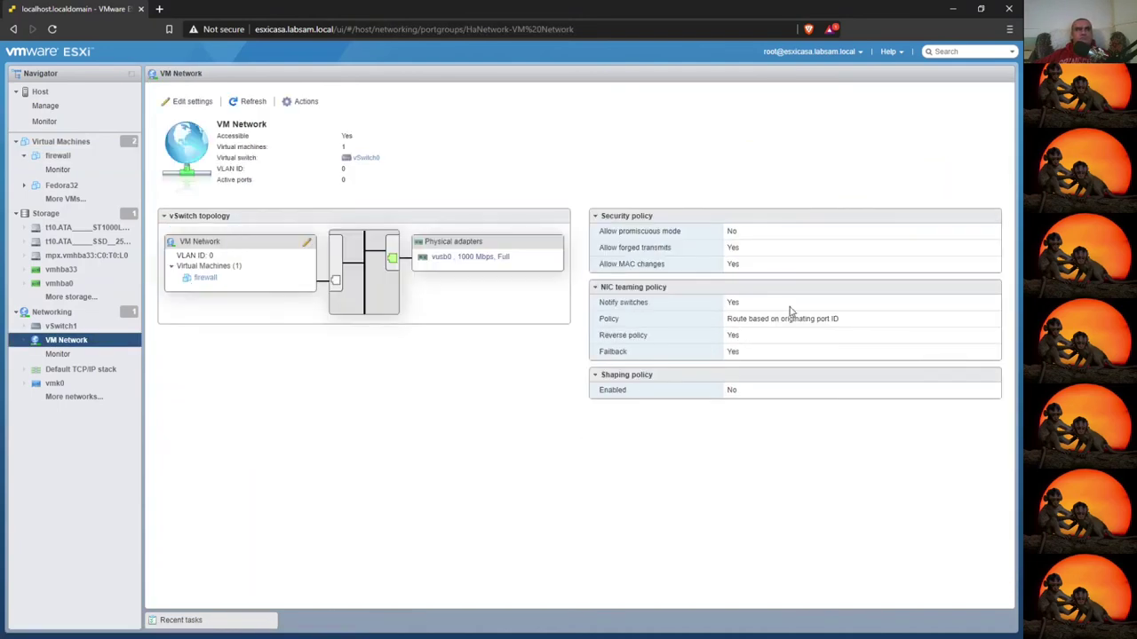
left_click(58, 158)
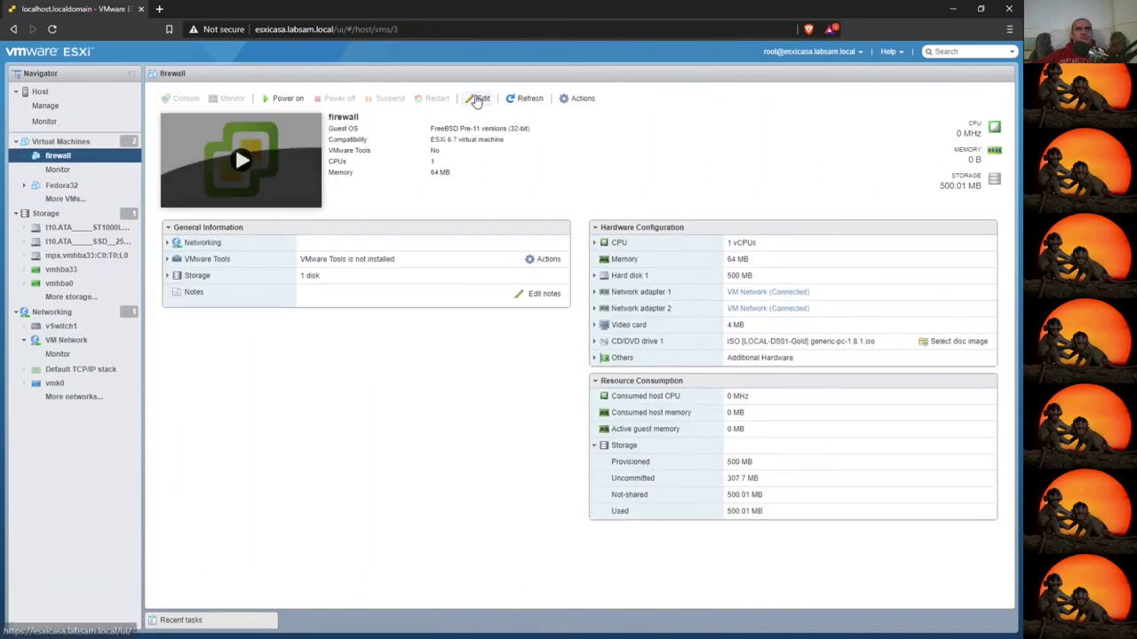
- Set Network Adapter 2 to PG-FW-LAN and CD/DVD Drive 1 to Host device, then save
left_click(480, 99)
left_click(548, 361)
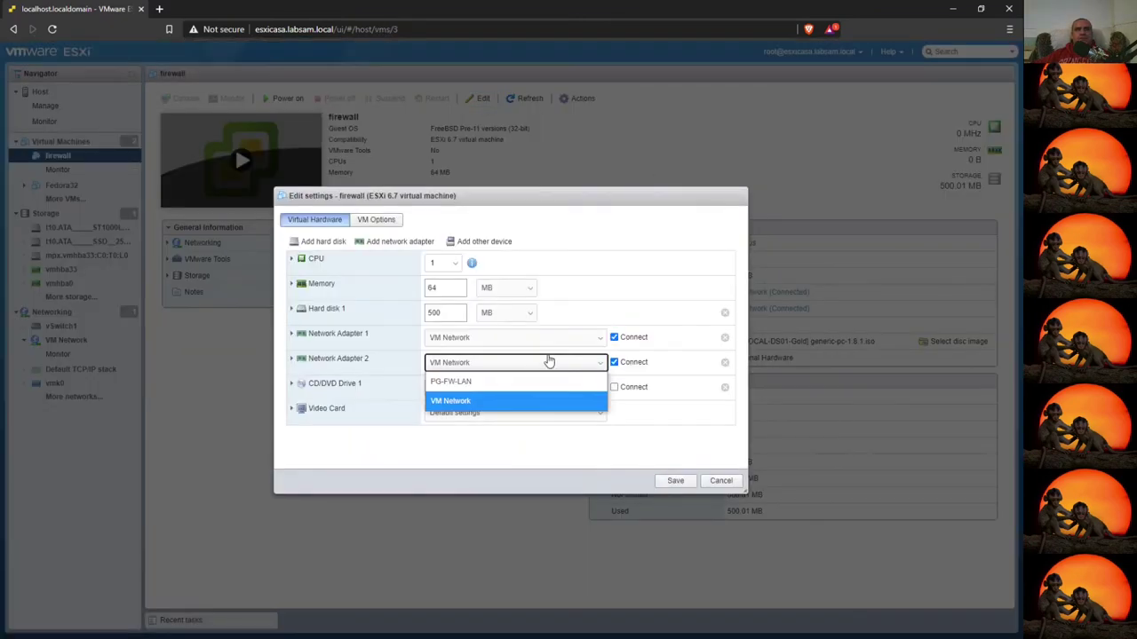
left_click(487, 386)
left_click(293, 359)
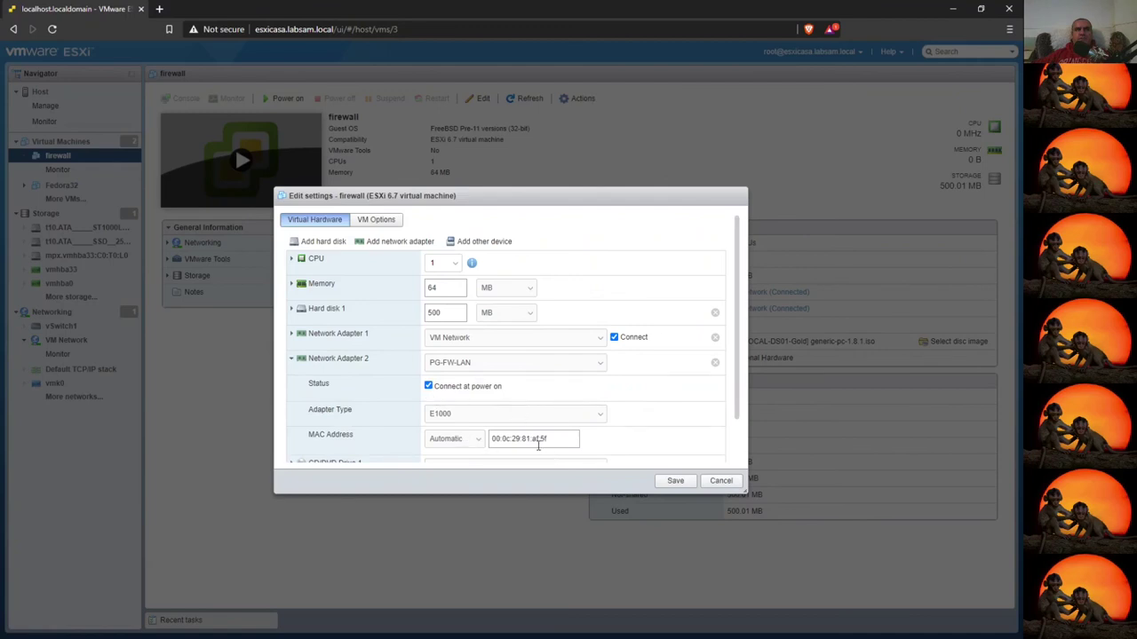
left_click(294, 359)
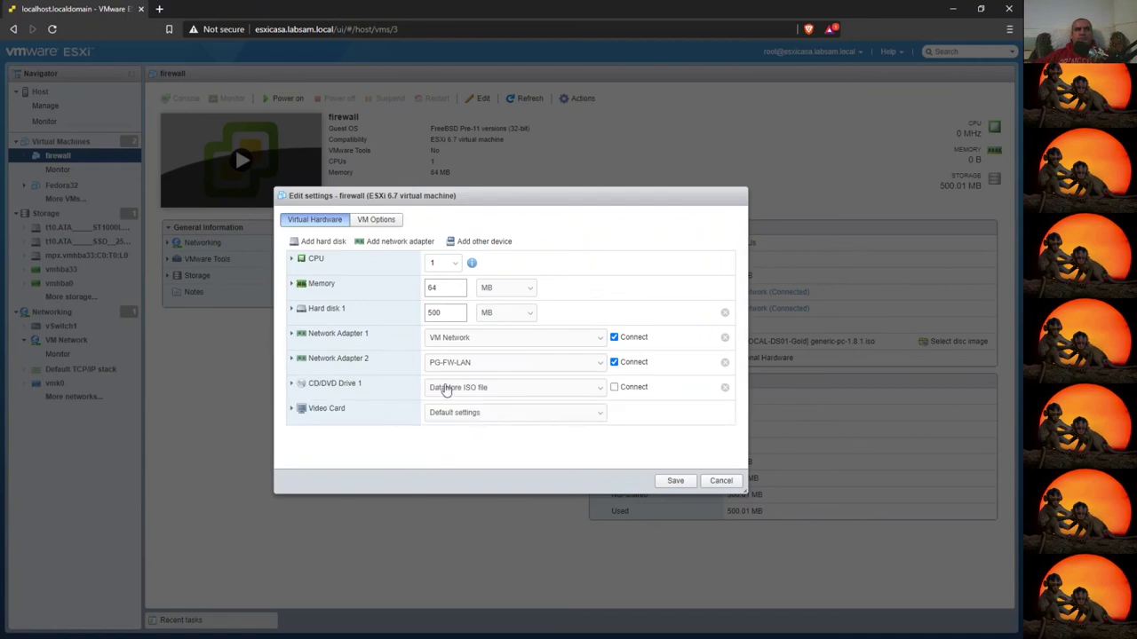
left_click(601, 389)
left_click(495, 407)
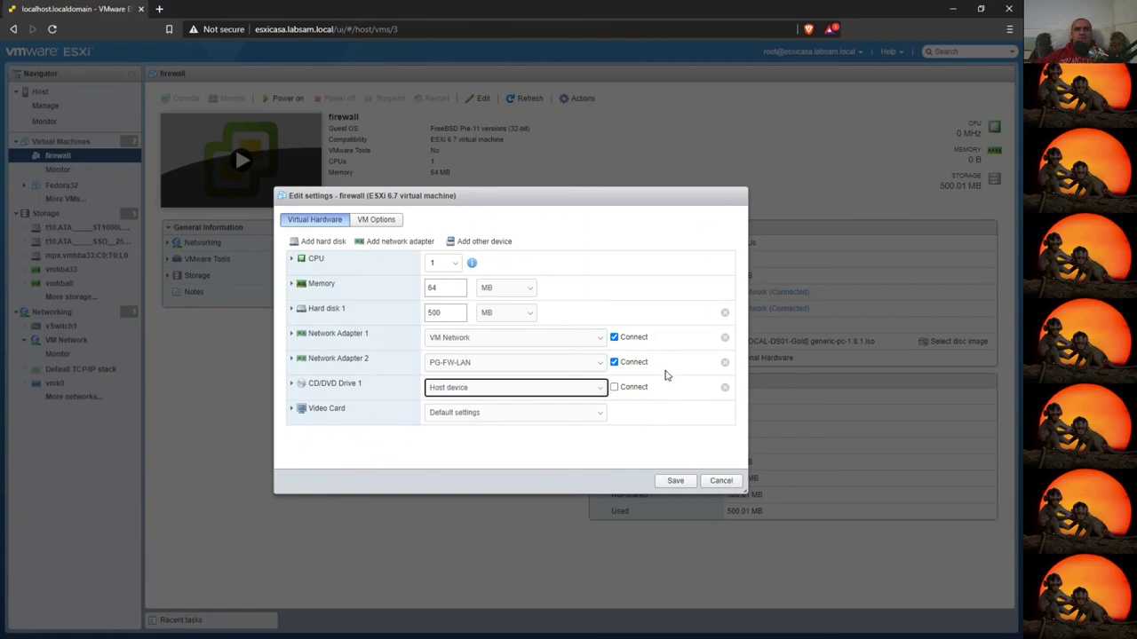
left_click(674, 482)
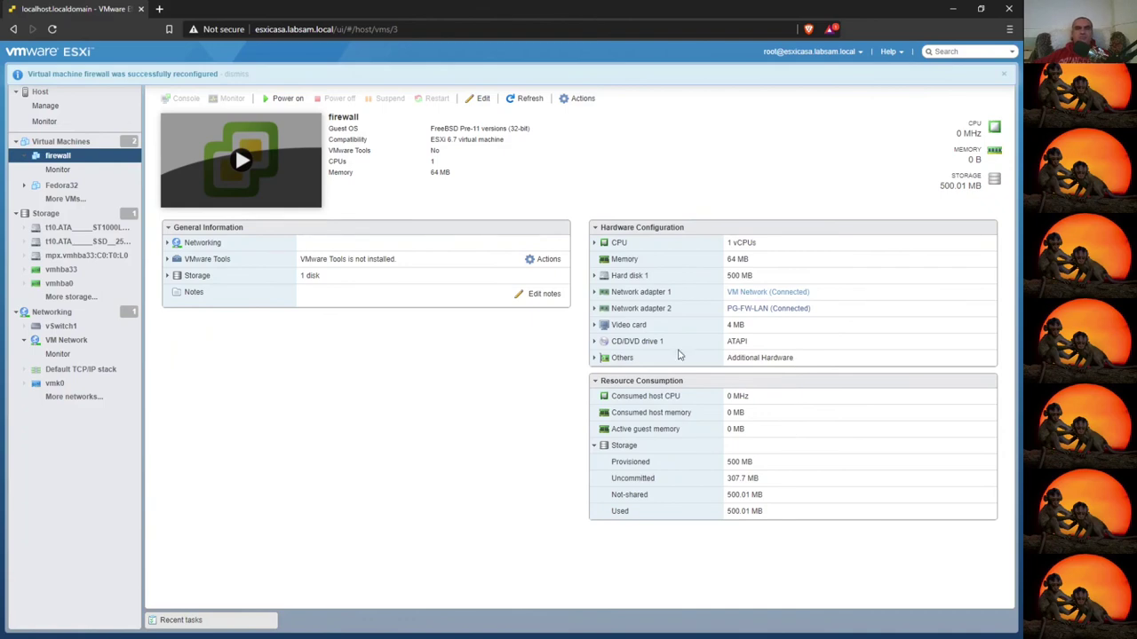
- Power on the firewall VM and open its console
left_click(282, 98)
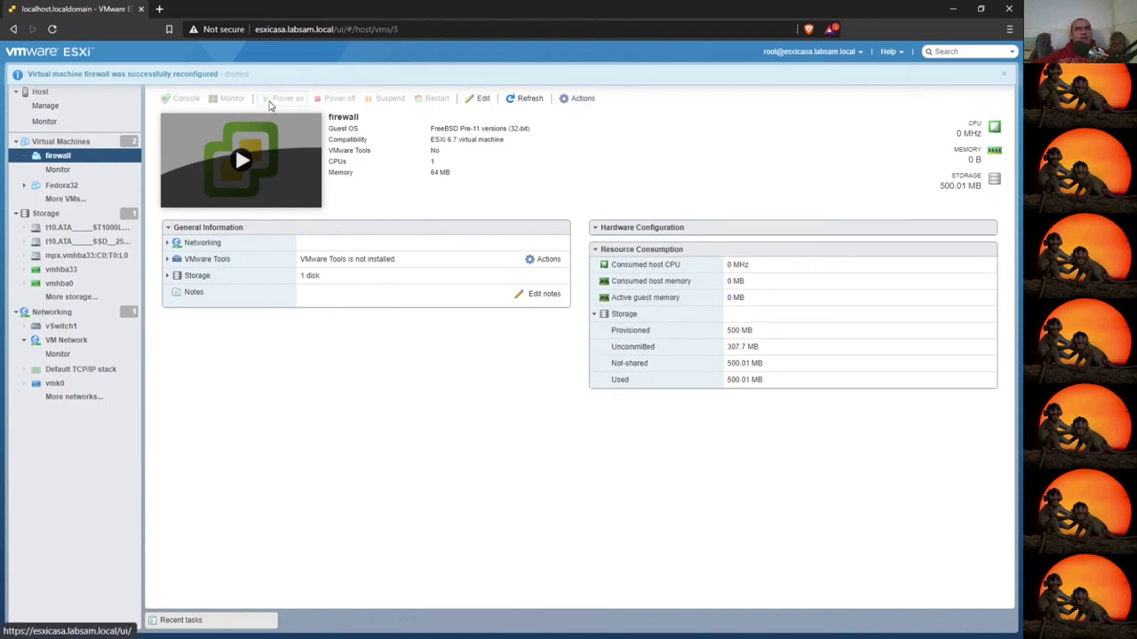
left_click(67, 185)
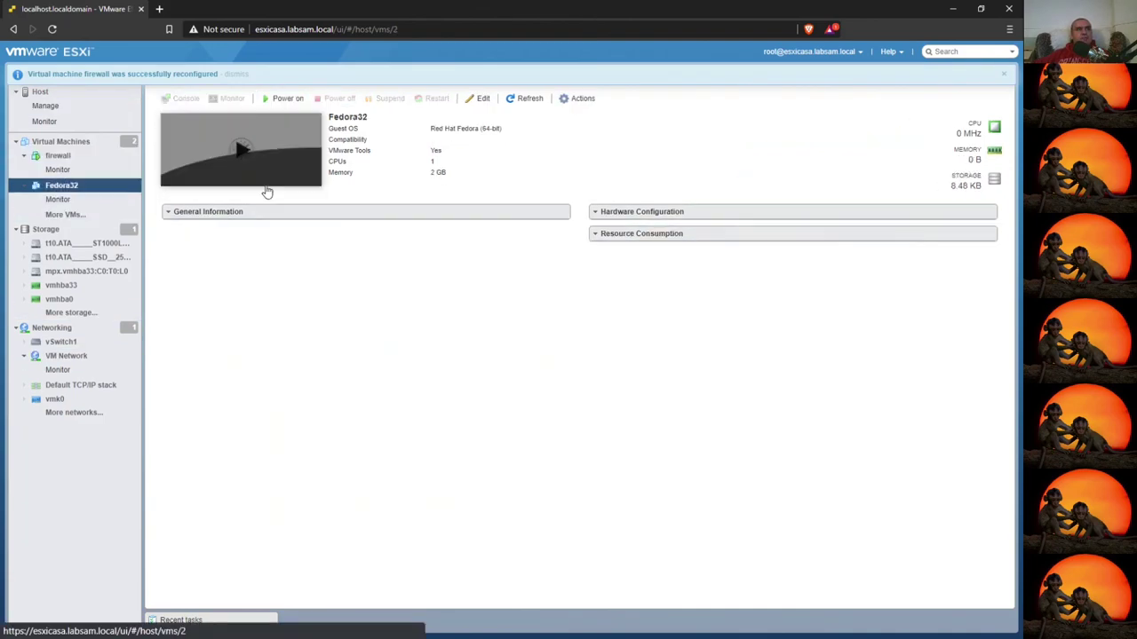
left_click(65, 156)
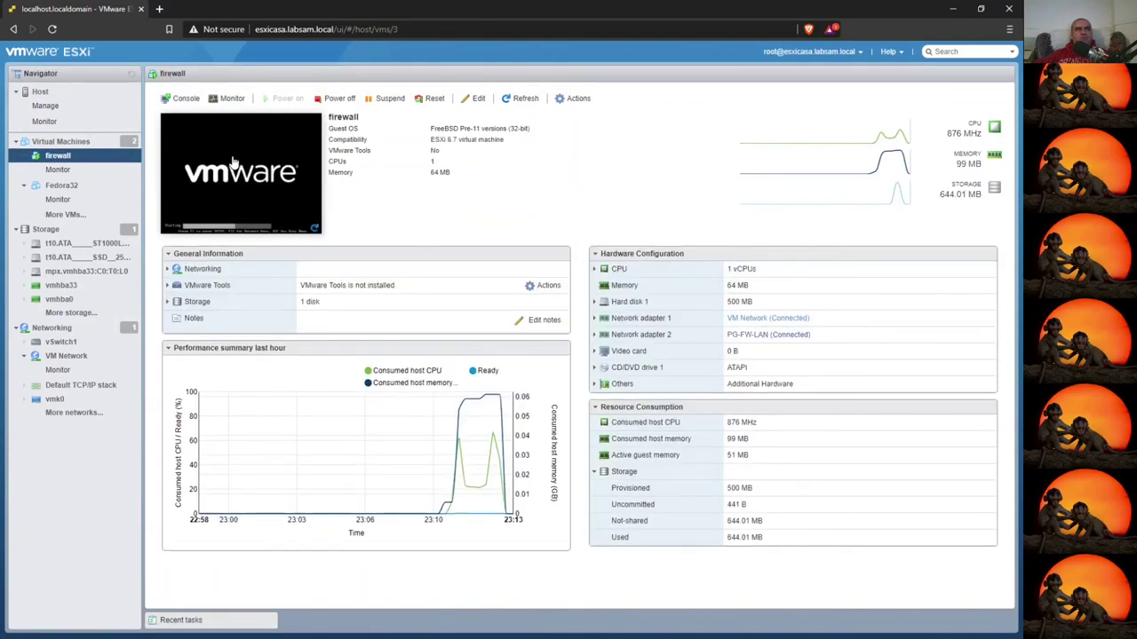
left_click(198, 168)
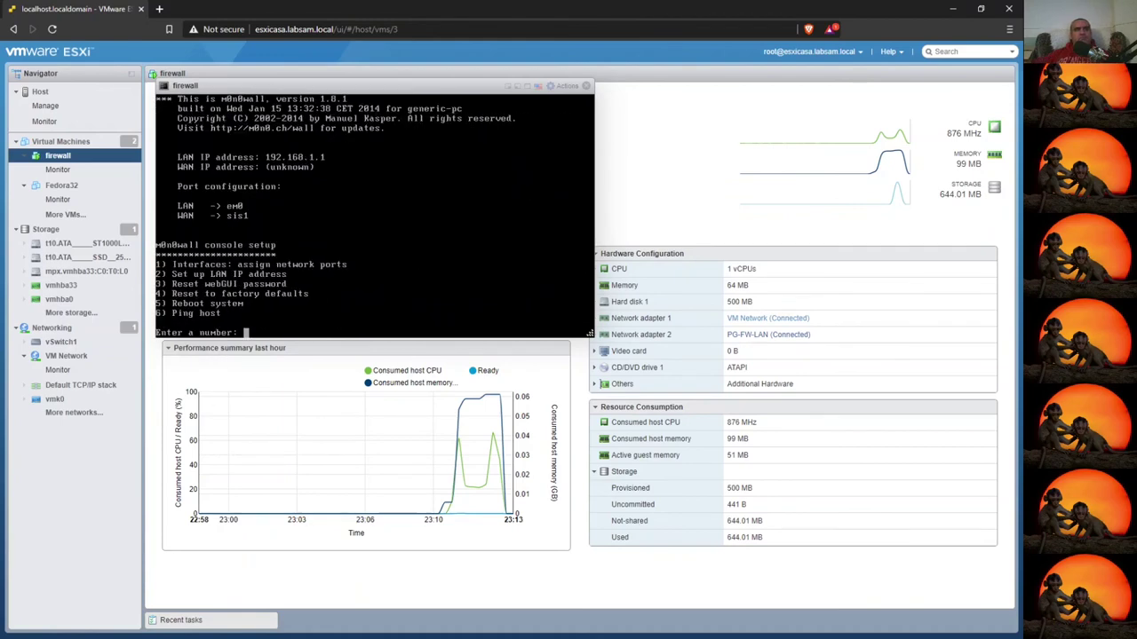
- Assign ports via option 1: no VLANs, LAN em1, WAN em0, no optional interface, confirm y
type("1")
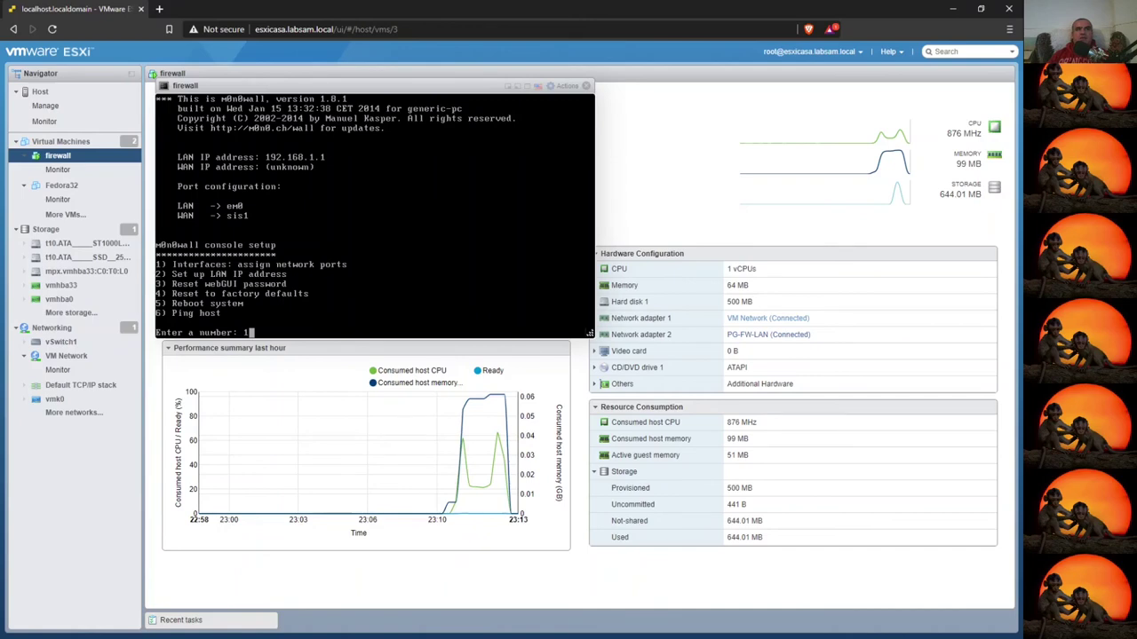
key("Return")
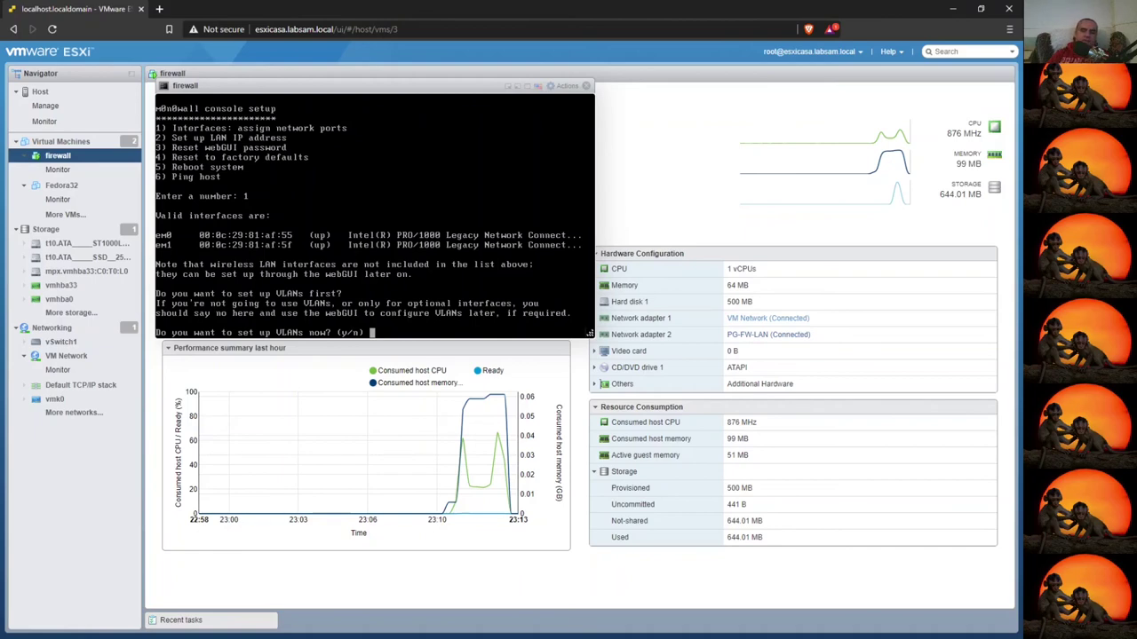
type("n")
key("Return")
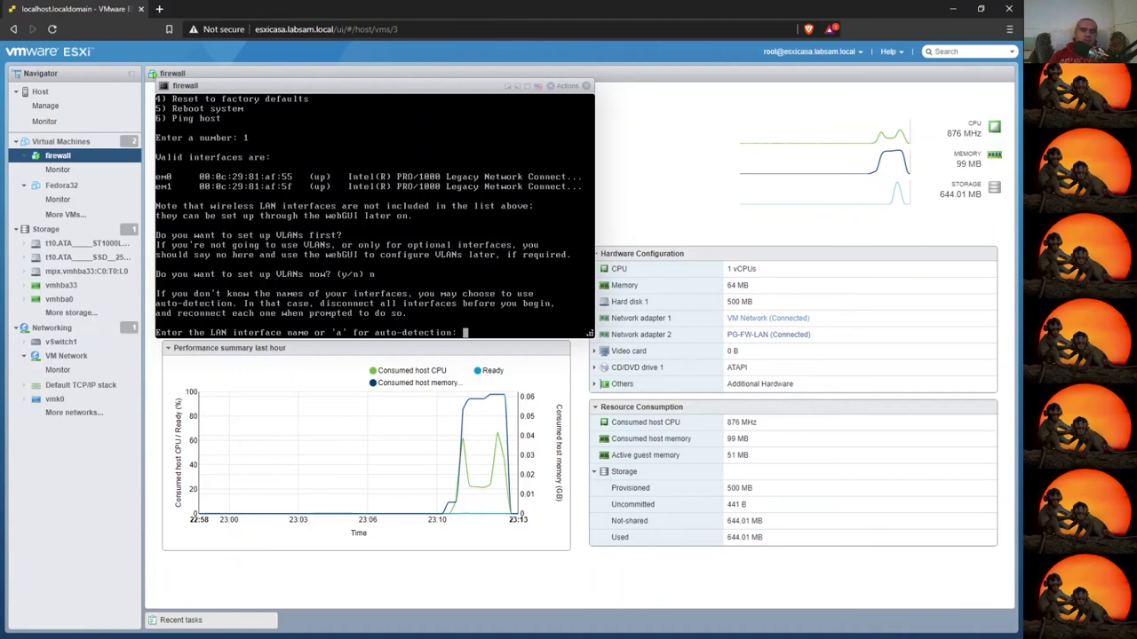
type("em1")
key("Return")
type("e")
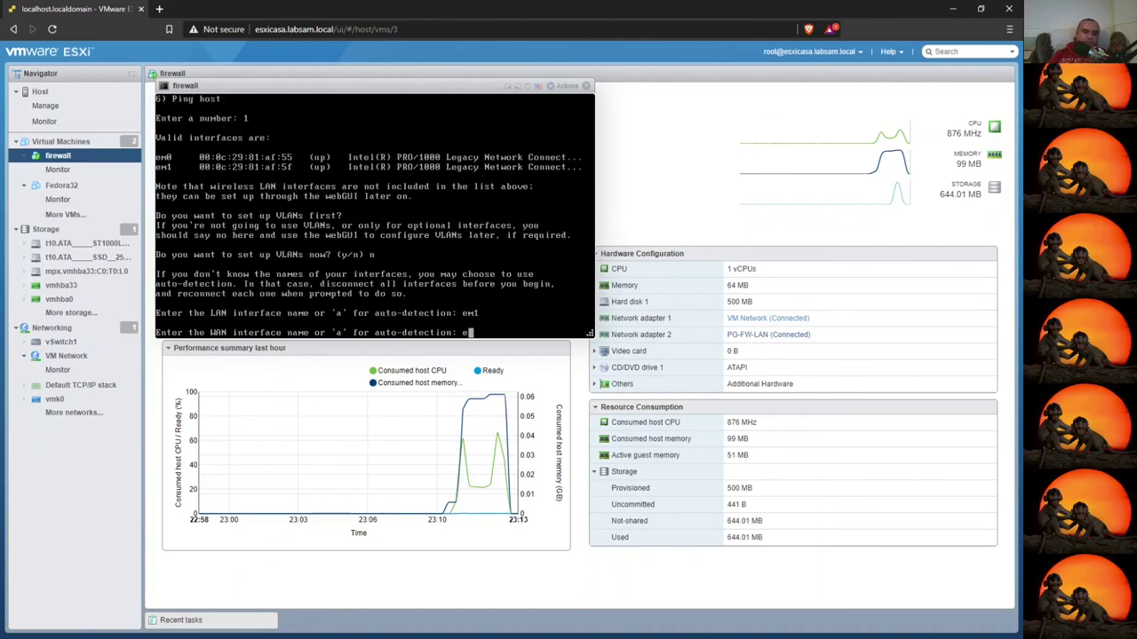
type("m0")
key("Return")
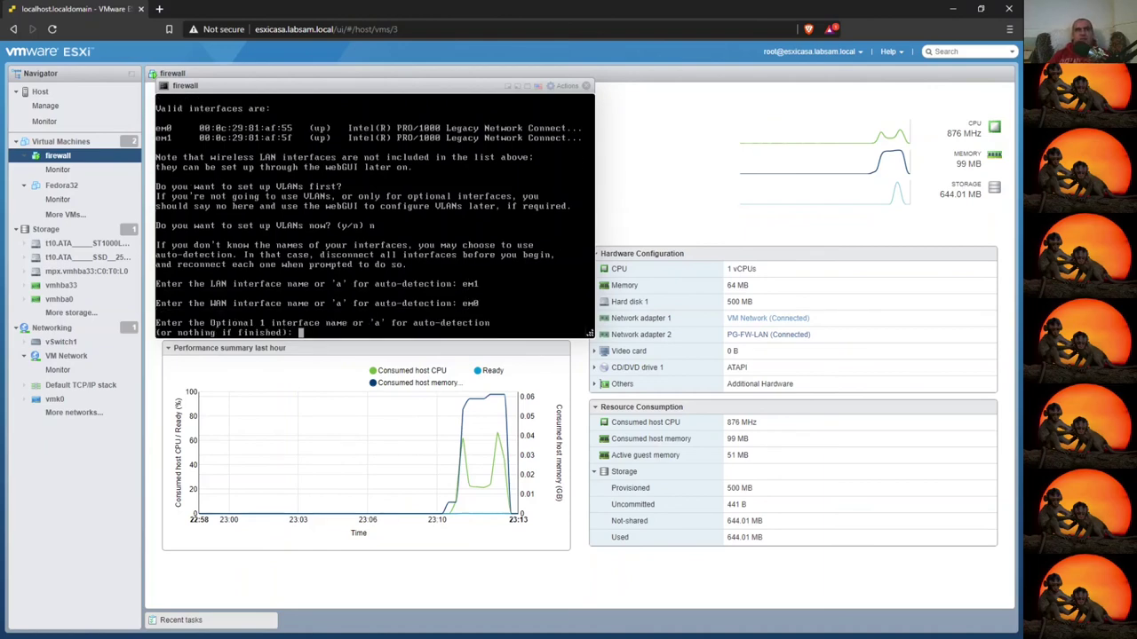
key("Return")
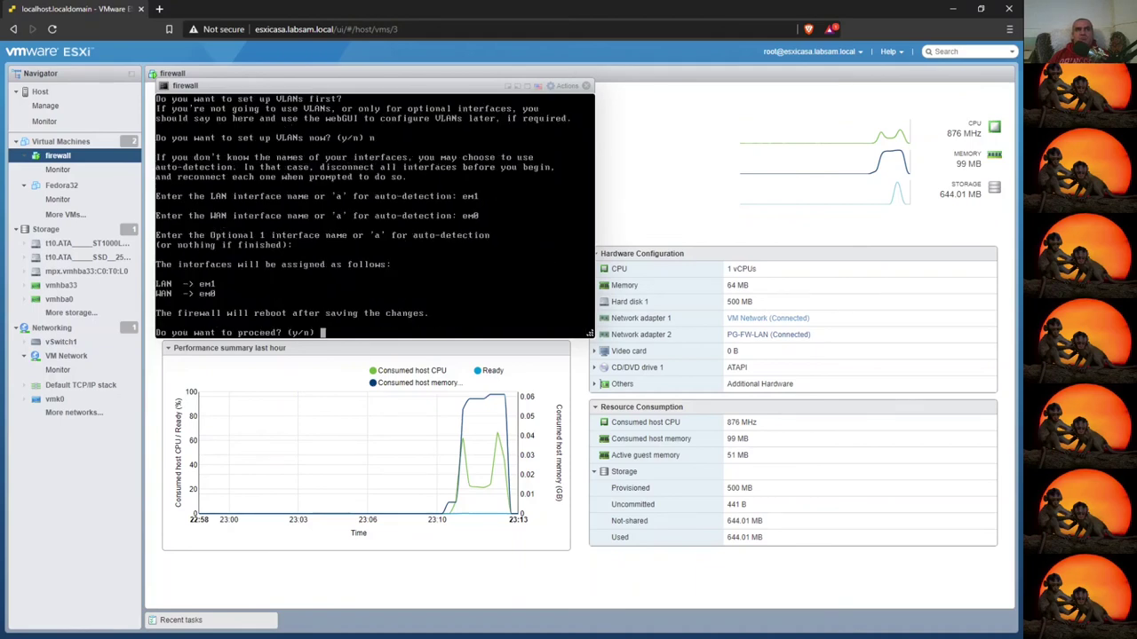
type("y")
key("Return")
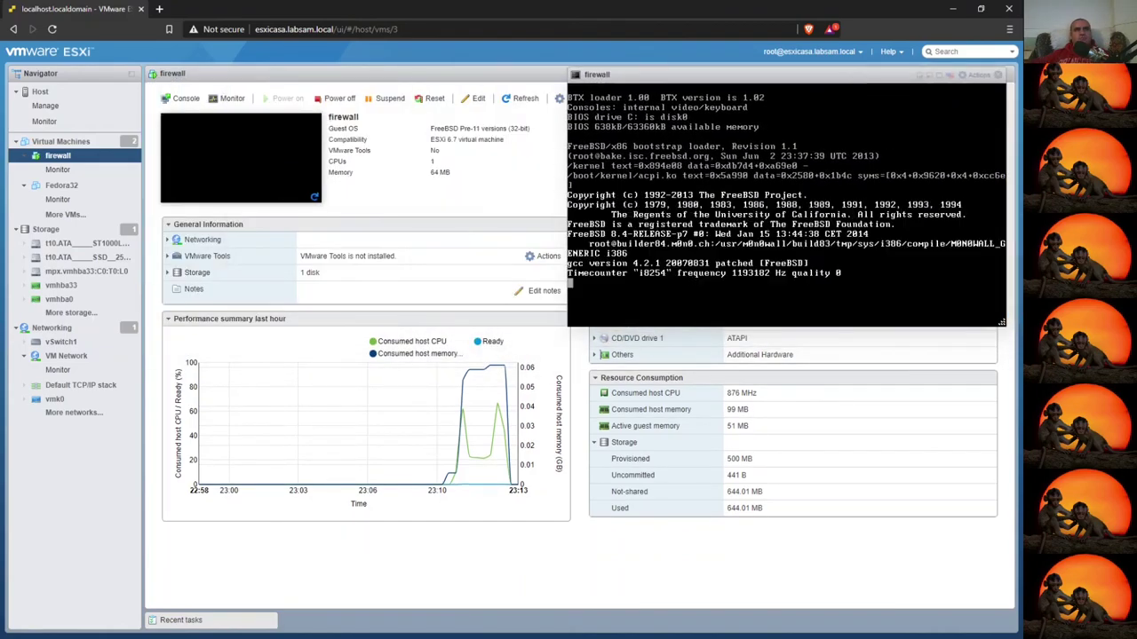
left_click(62, 185)
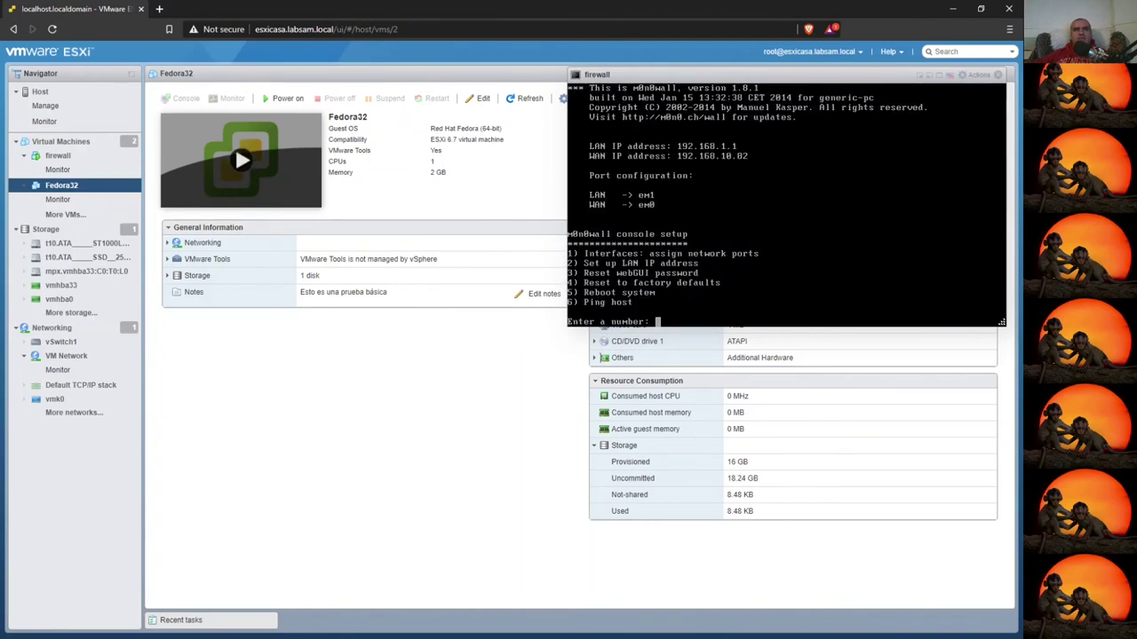
- Power on Fedora32 from its console thumbnail and move the console to the upper left
left_click(241, 160)
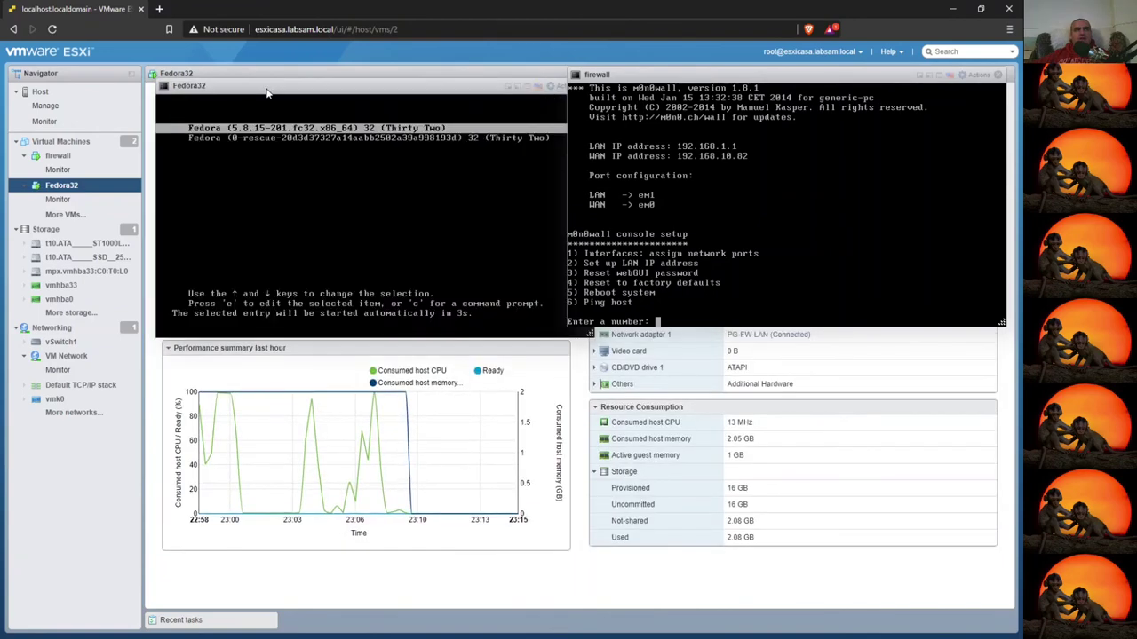
left_click_drag(252, 88, 99, 74)
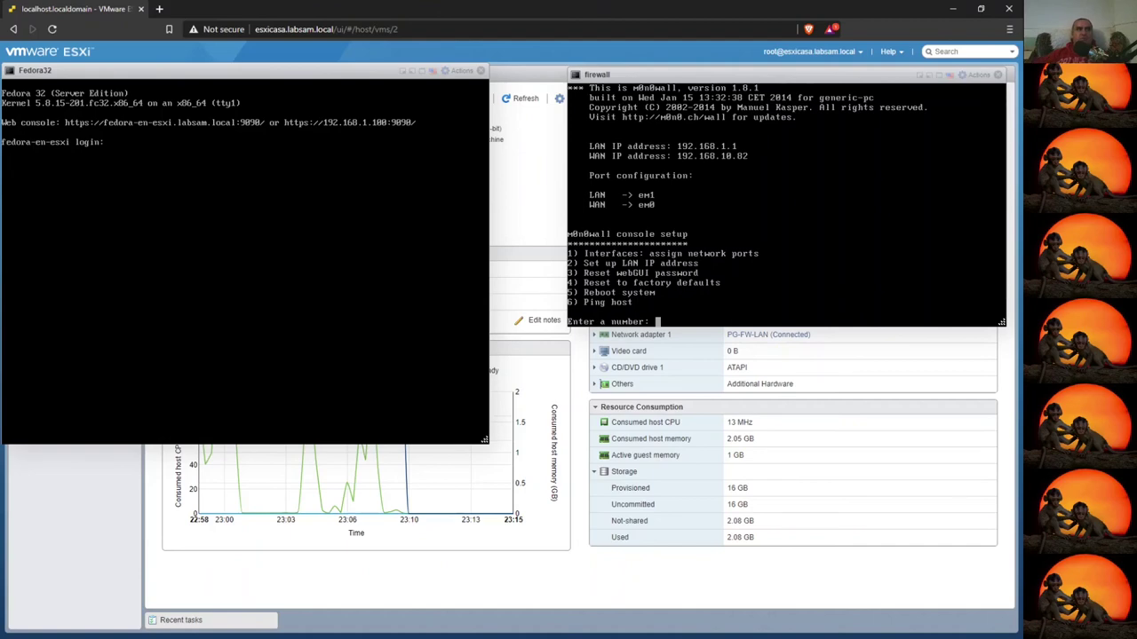
- Log in to the Fedora32 console as root
type("root")
key("Return")
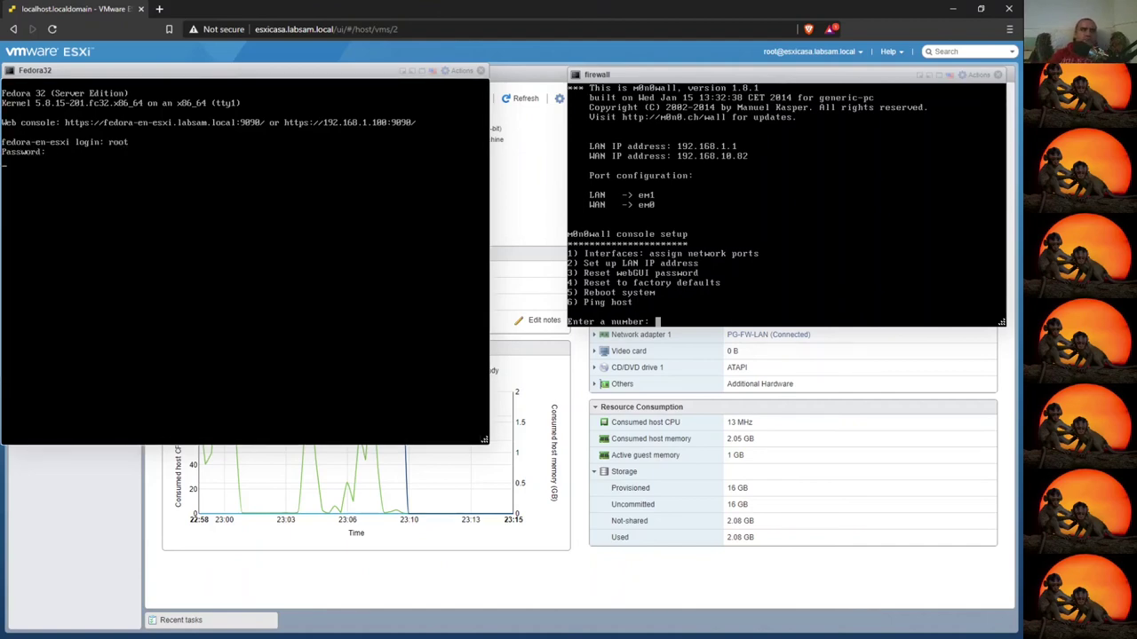
key("Return")
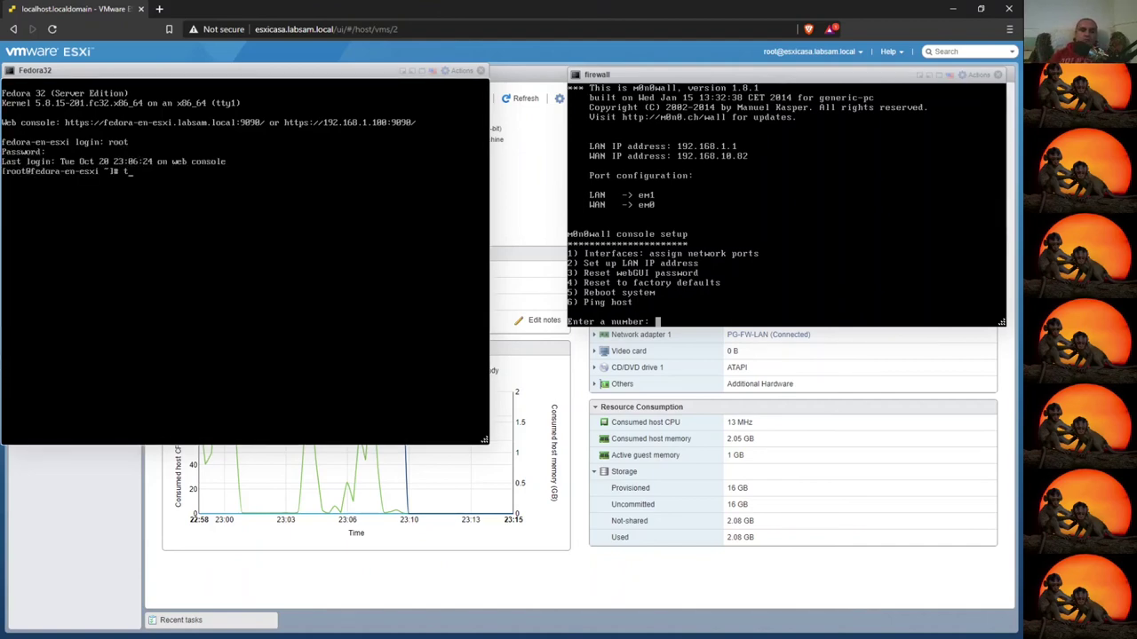
- Run traceroute to 192.168.10.82 from Fedora32
type("tra")
key("Tab")
key("Tab")
key("Tab")
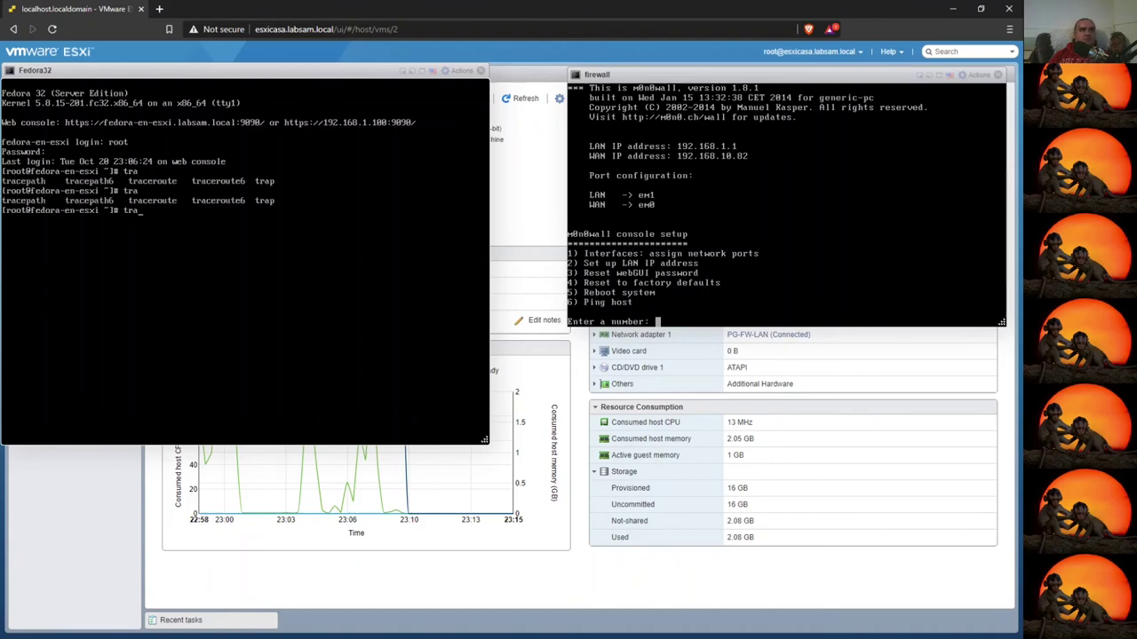
type("cer")
key("Tab")
type("192.168")
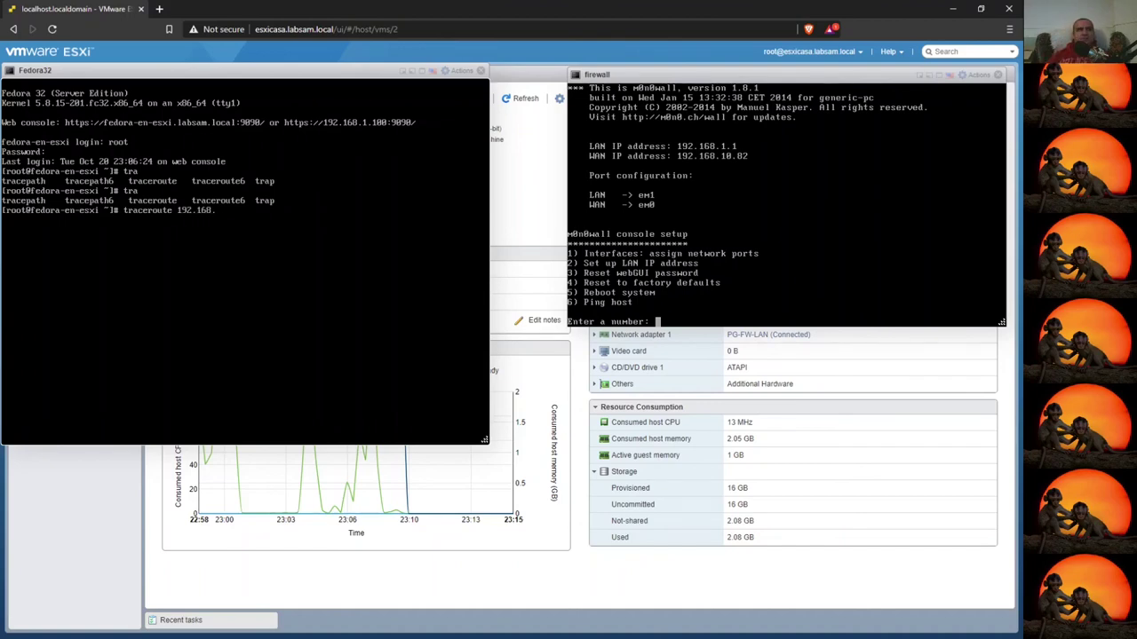
type(".10.82")
key("Return")
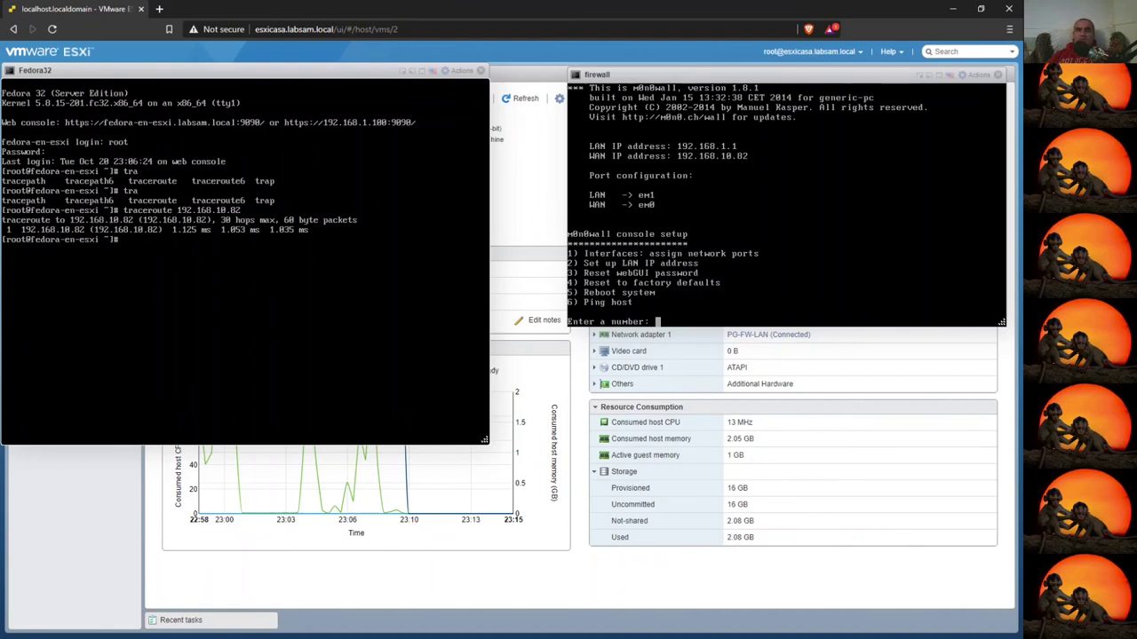
- Trace the route to 192.168.10.1, stop it, and close the Fedora32 console
key("Up")
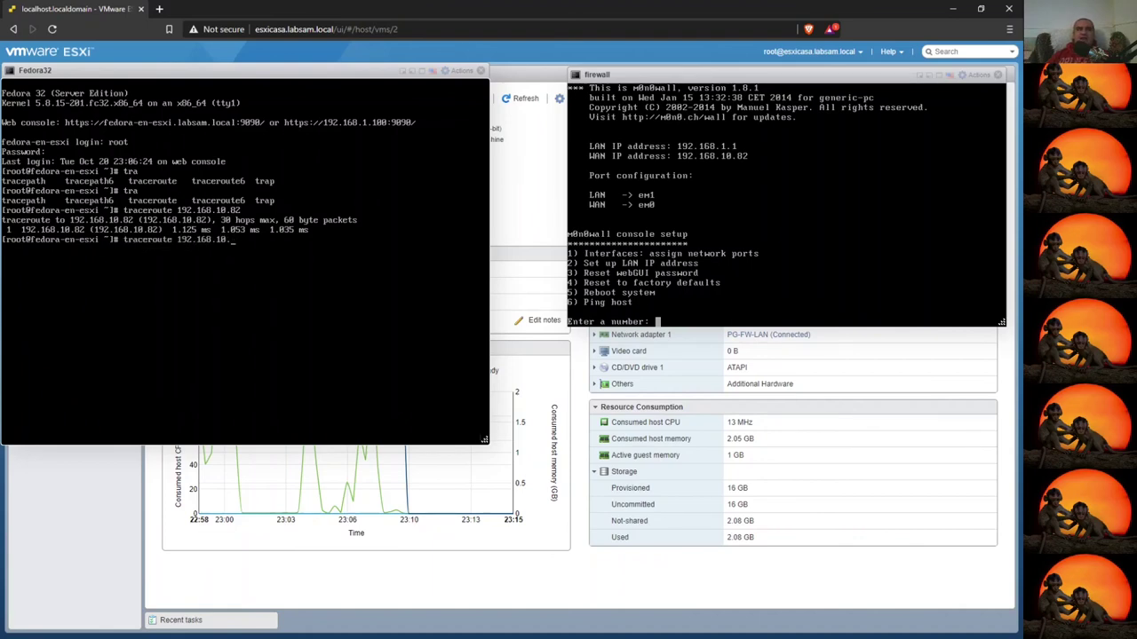
type("1")
key("Return")
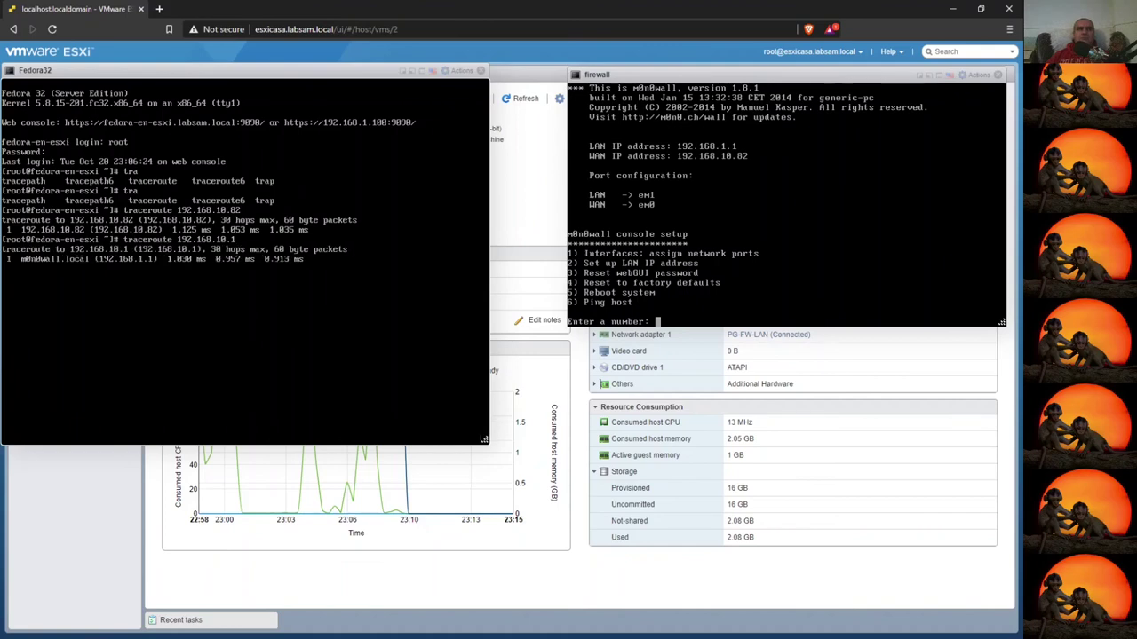
key("ctrl+c")
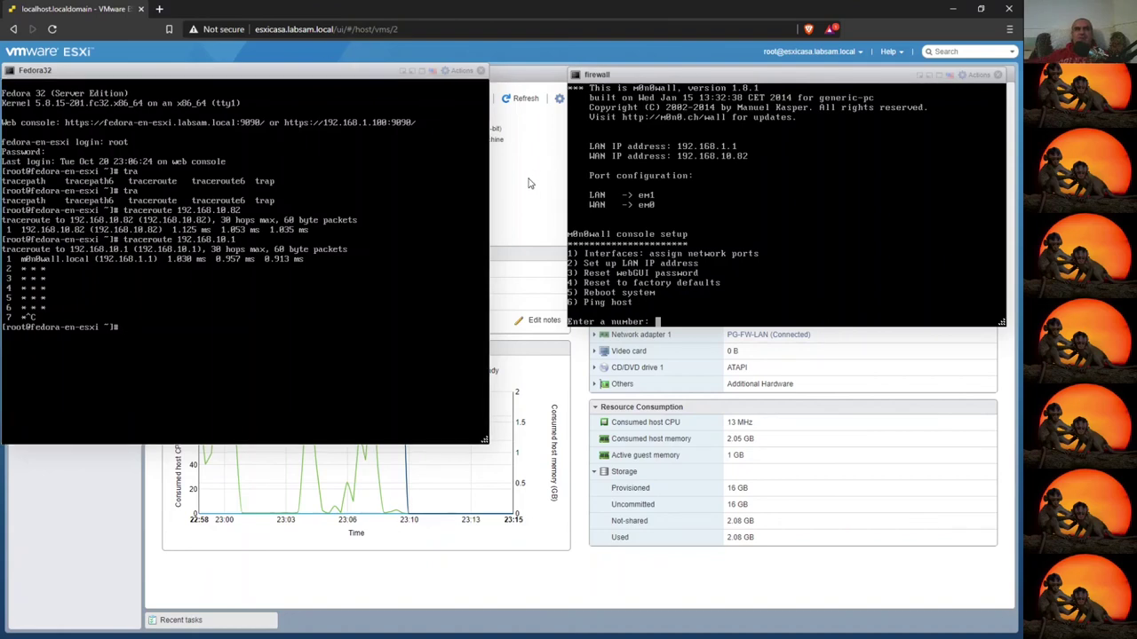
left_click(482, 71)
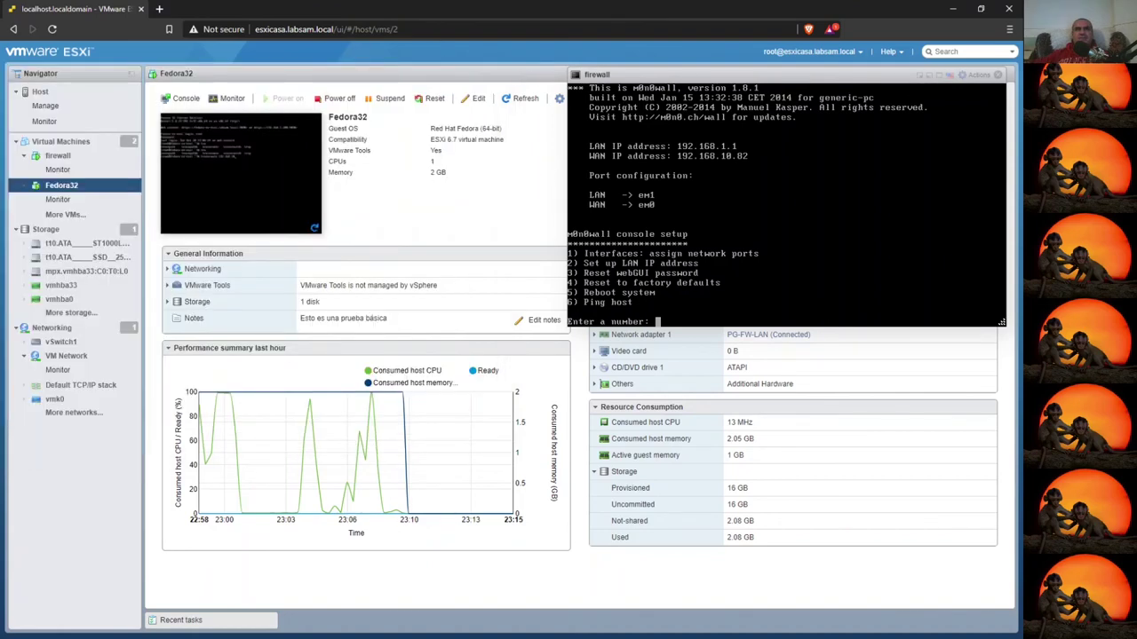
- Close the firewall console and check the host summary's 14% CPU and 24% memory usage
left_click(997, 75)
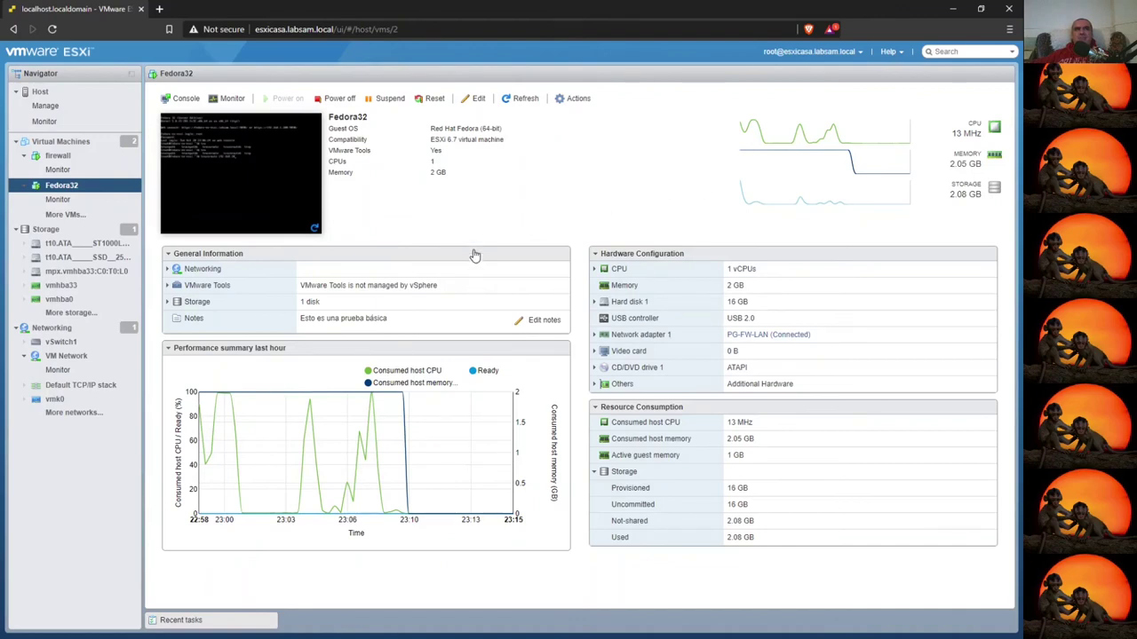
left_click(60, 145)
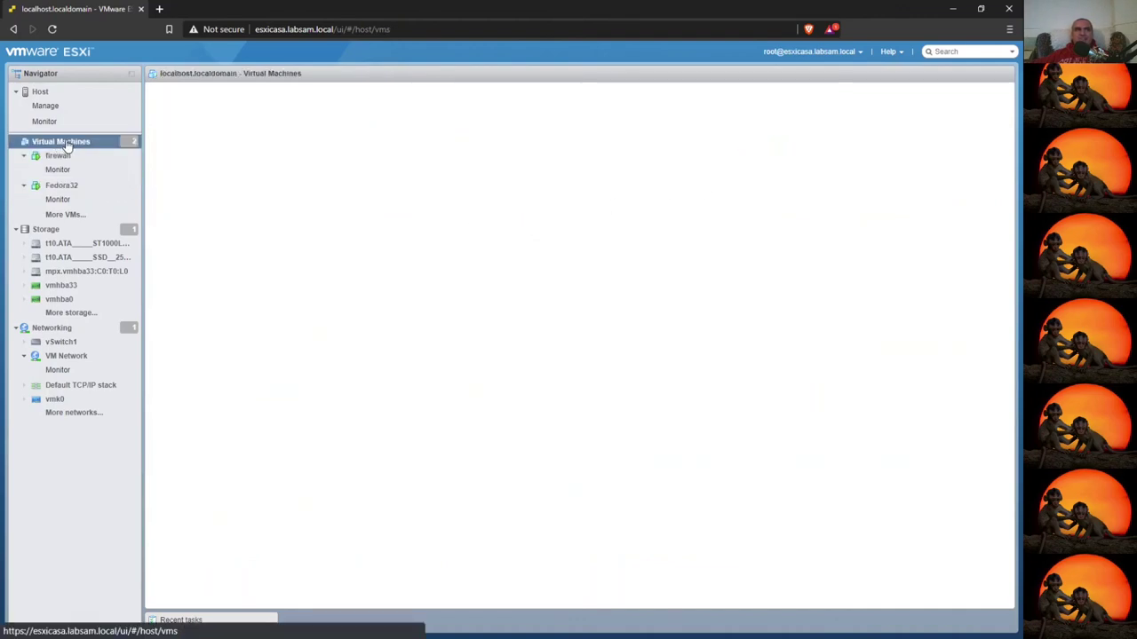
left_click(42, 93)
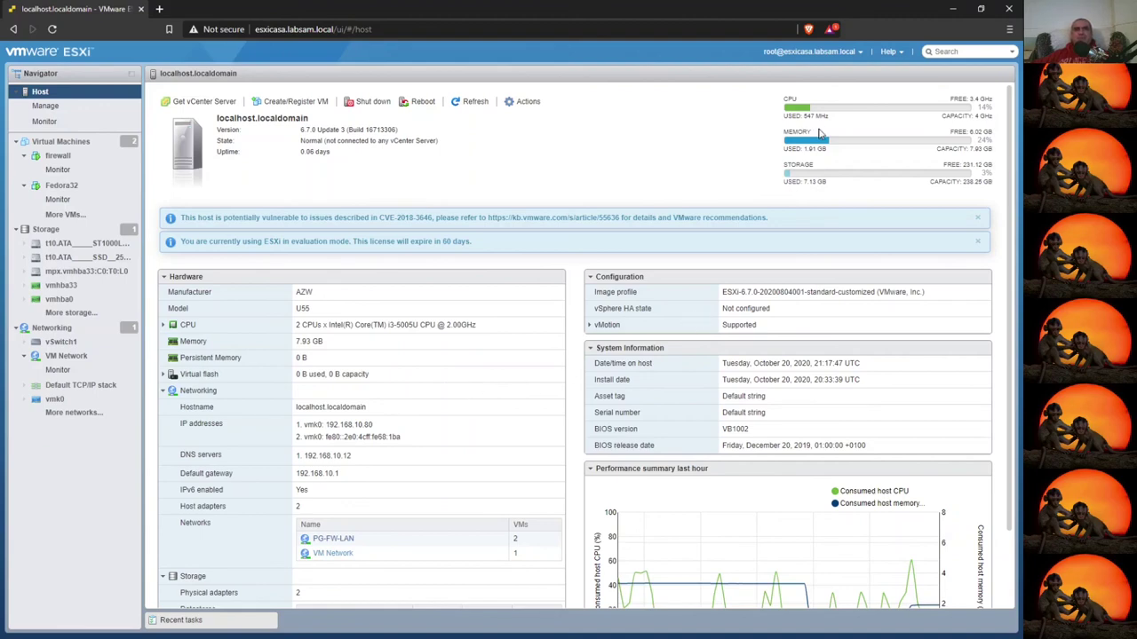
double_click(985, 140)
double_click(984, 107)
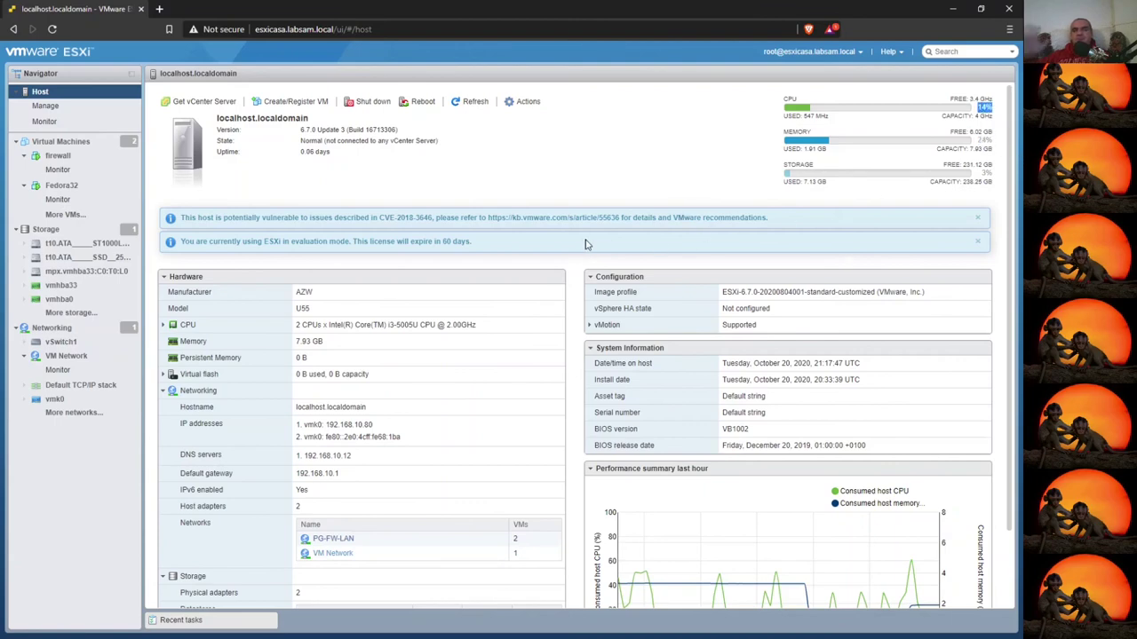